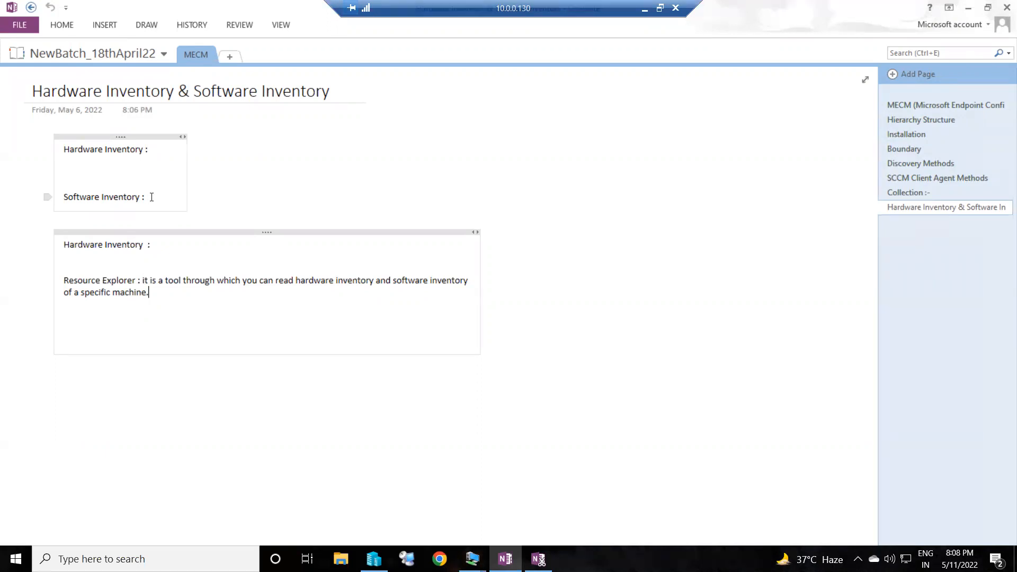
Switch to the Windows client virtual machine and open the TestSoftwareInventory folder on Local Disk (C:) to view its text files.
left_click(152, 197)
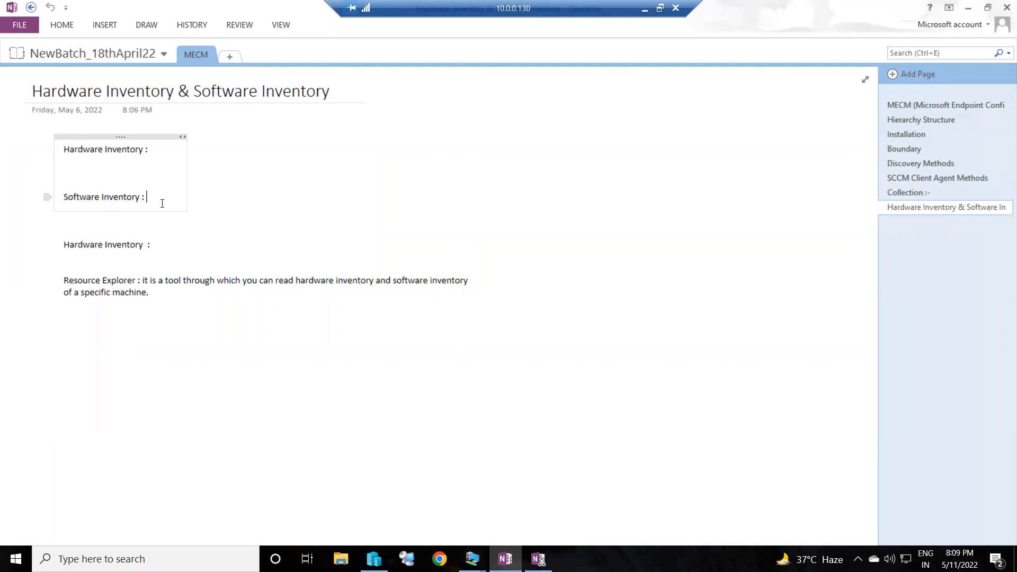
left_click(472, 558)
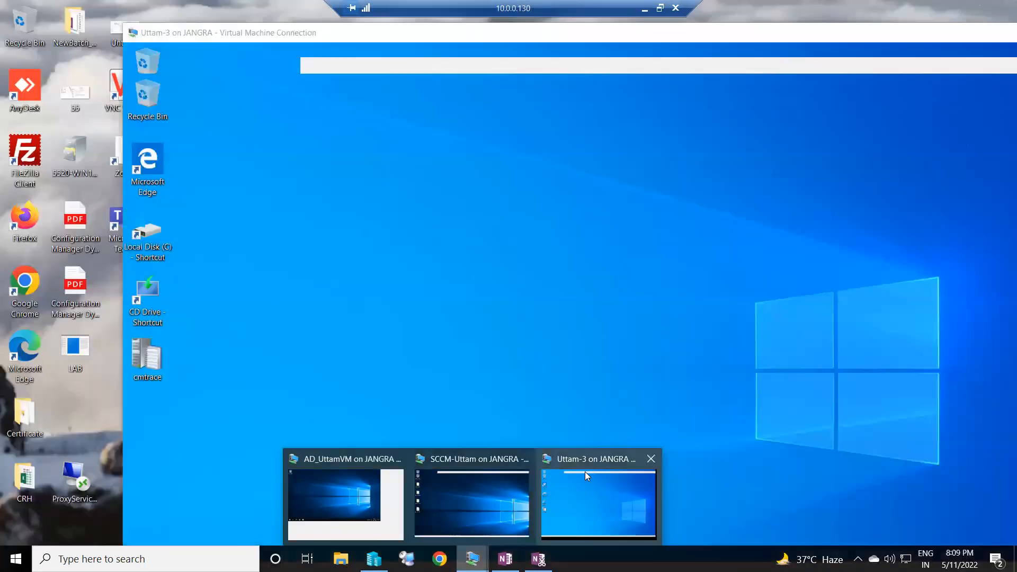
left_click(585, 471)
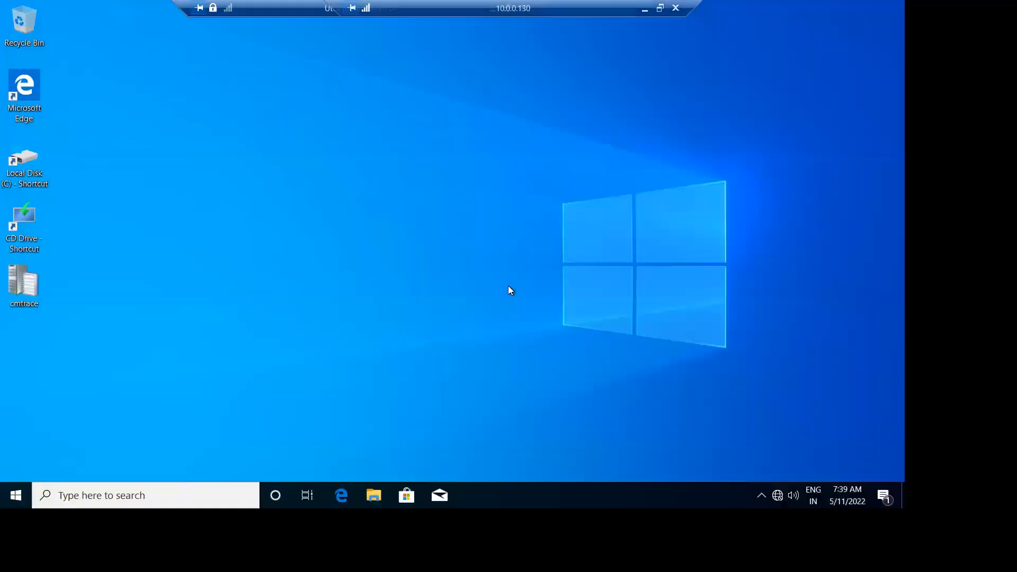
left_click(373, 559)
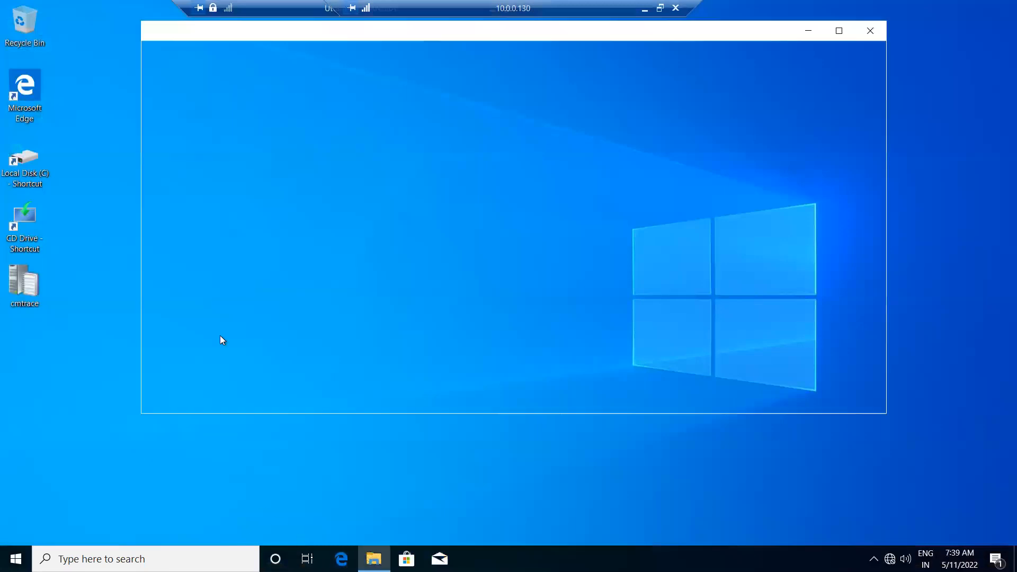
left_click(184, 241)
double_click(330, 142)
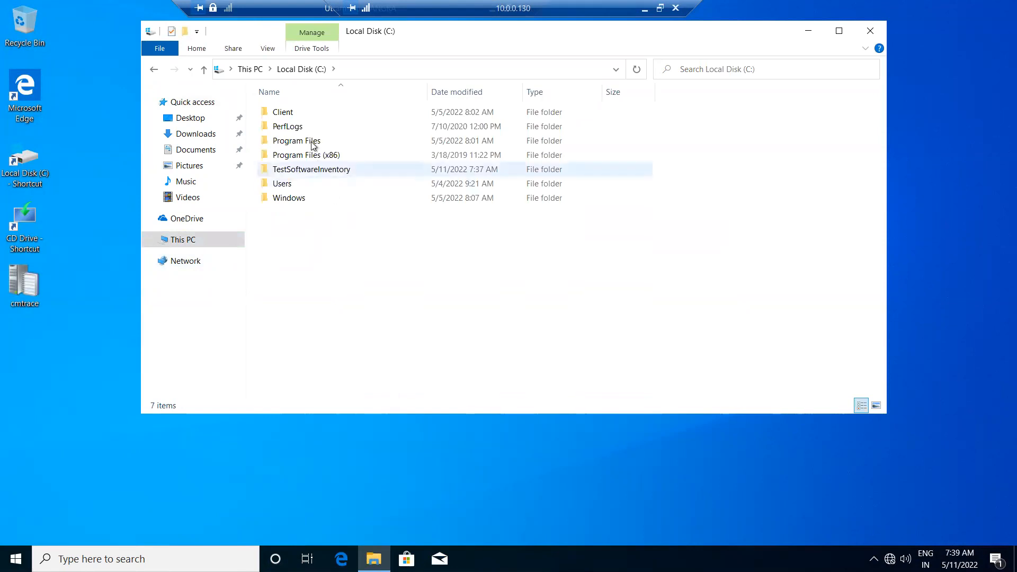
double_click(306, 171)
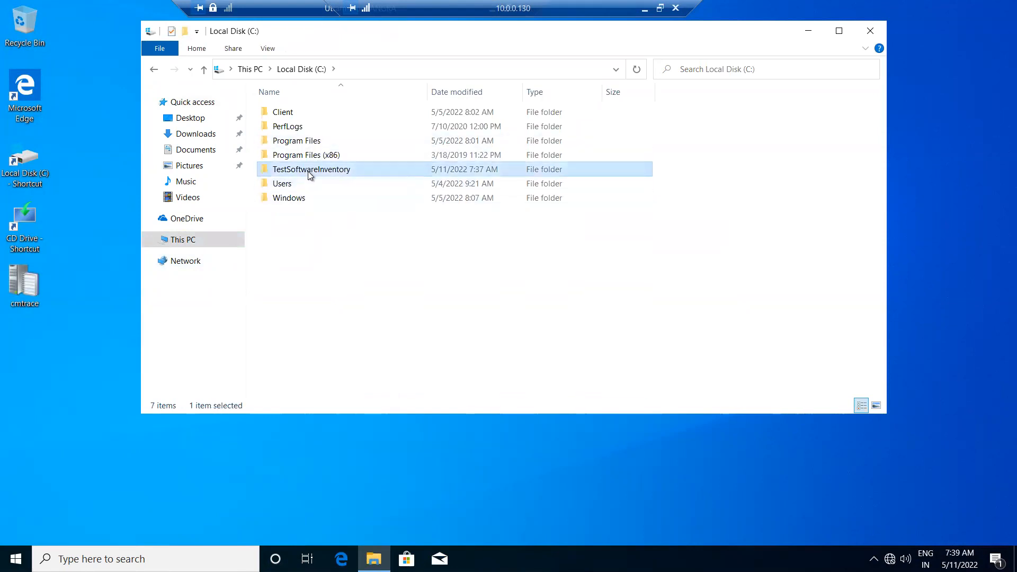
left_click_drag(310, 165, 292, 109)
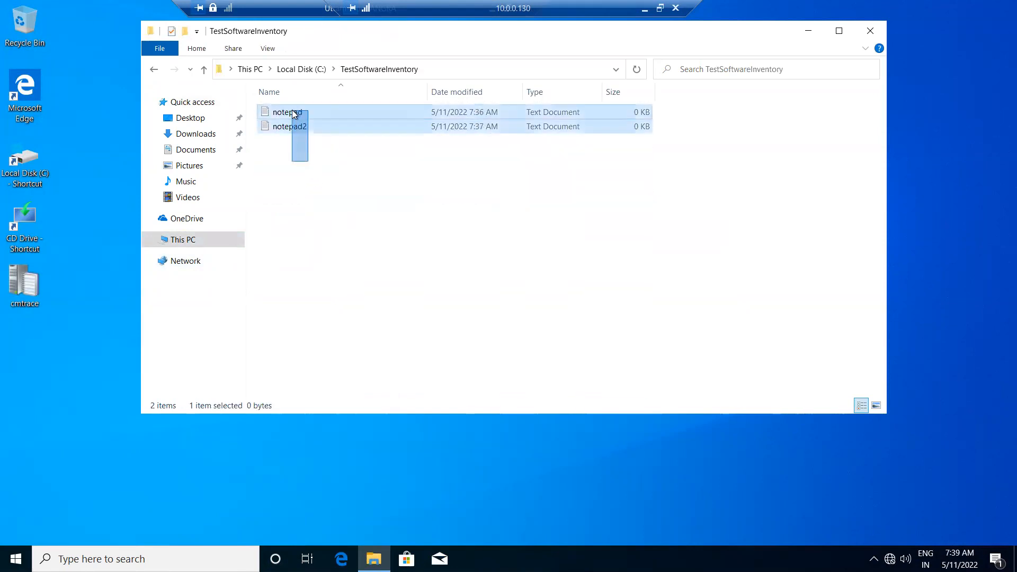
left_click(355, 194)
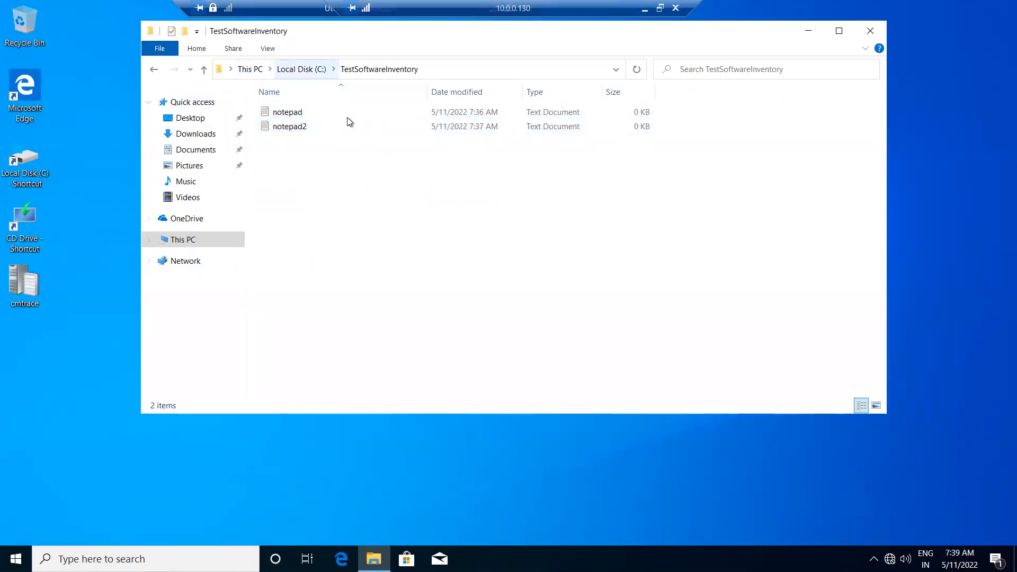
Examine the detailed file properties of the notepad text document, then close the properties and the folder window.
left_click(295, 112)
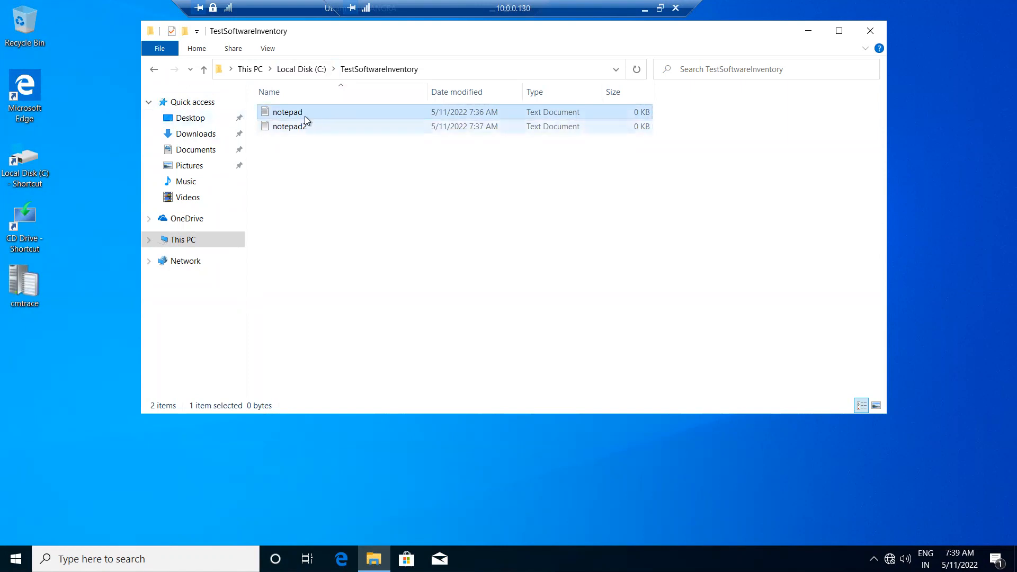
right_click(297, 110)
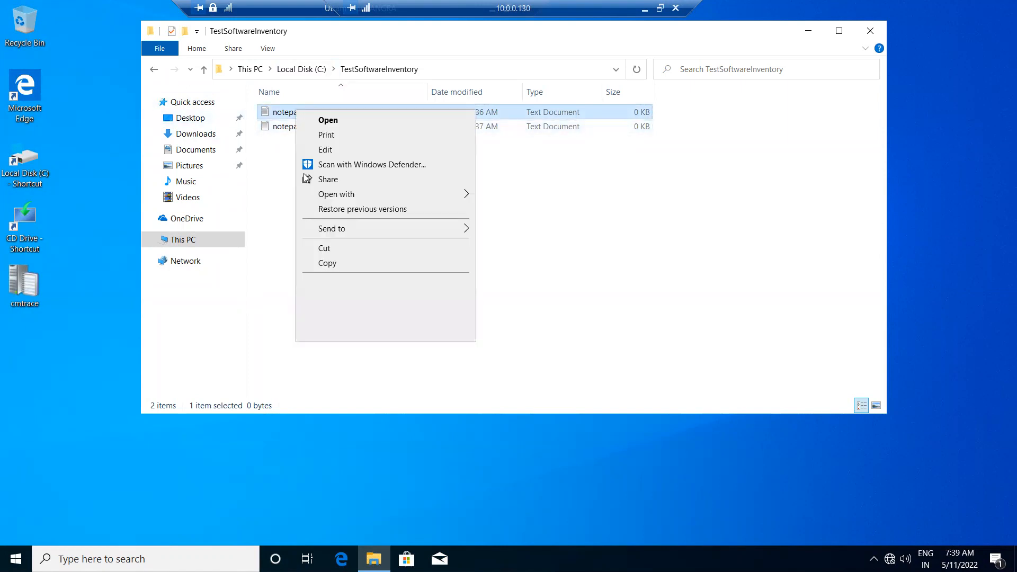
left_click(338, 332)
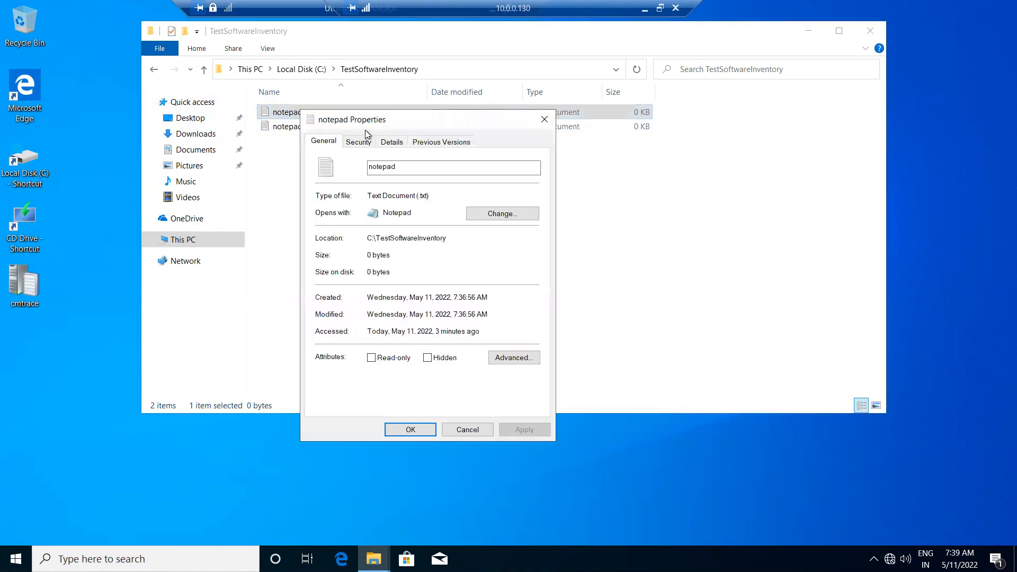
left_click(391, 142)
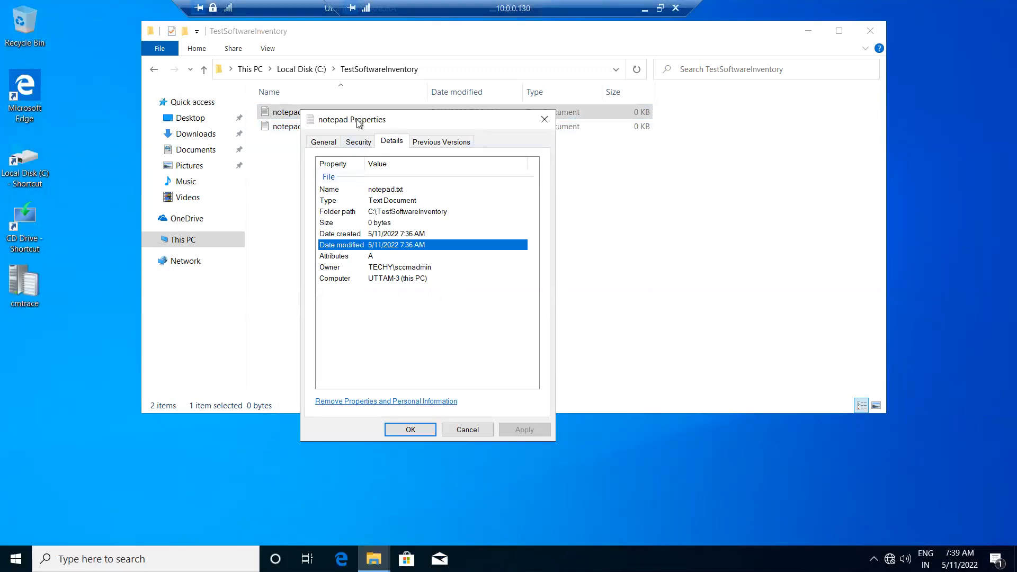
left_click_drag(368, 125, 524, 160)
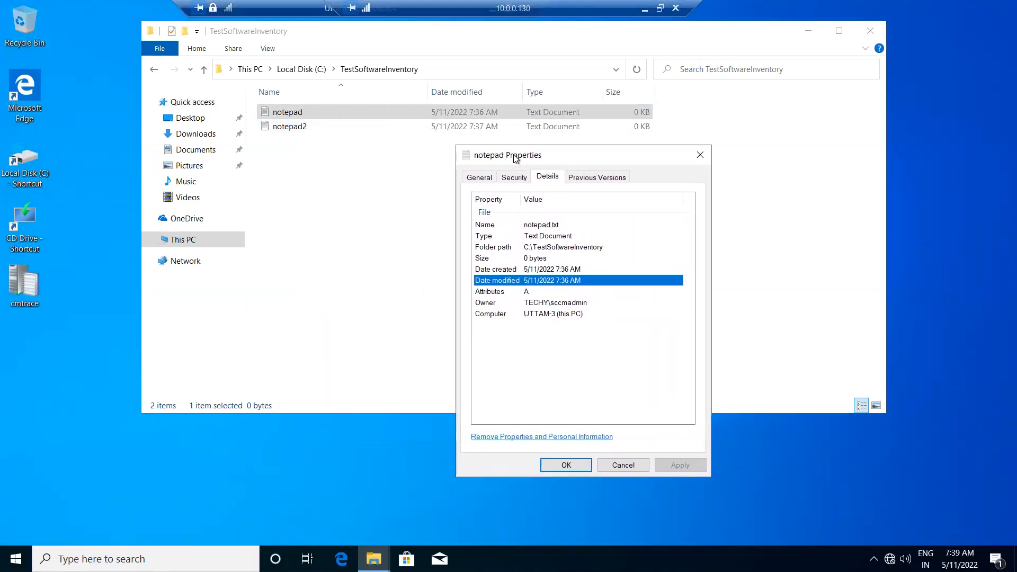
left_click(699, 156)
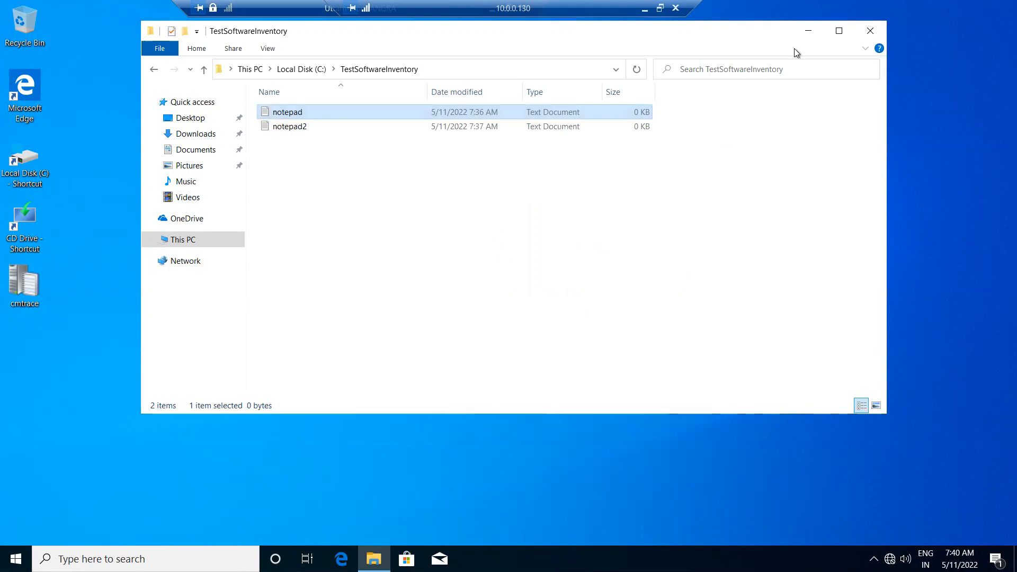
left_click(870, 30)
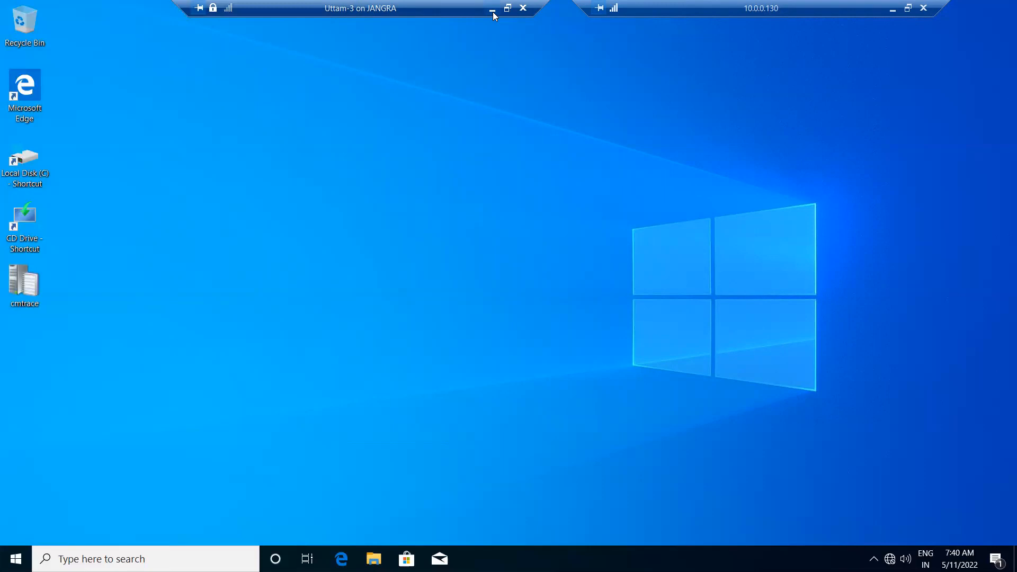
Leave the client virtual machine and switch to the Configuration Manager console on the SCCM server virtual machine.
left_click_drag(421, 5, 434, 6)
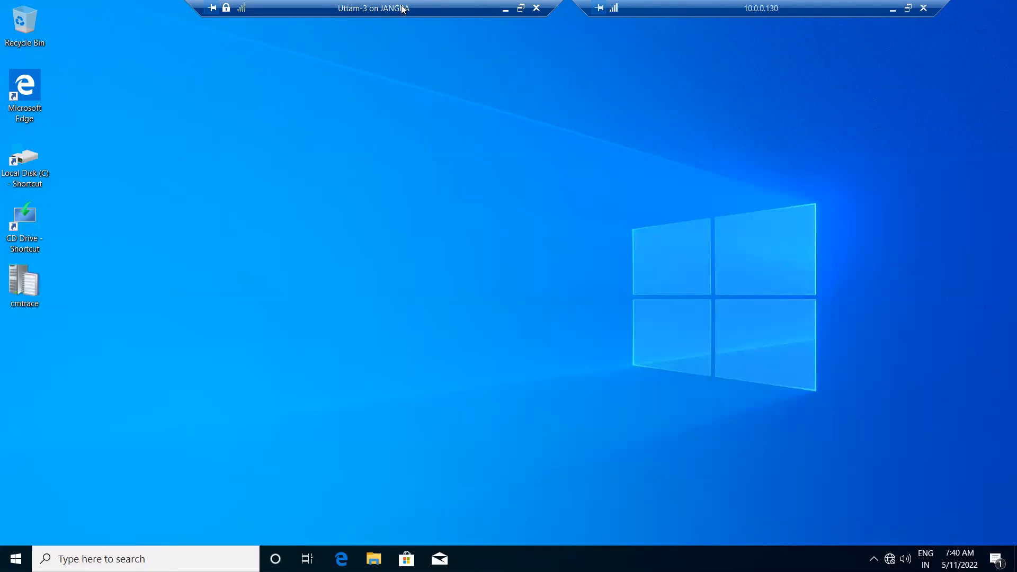
left_click_drag(402, 8, 399, 7)
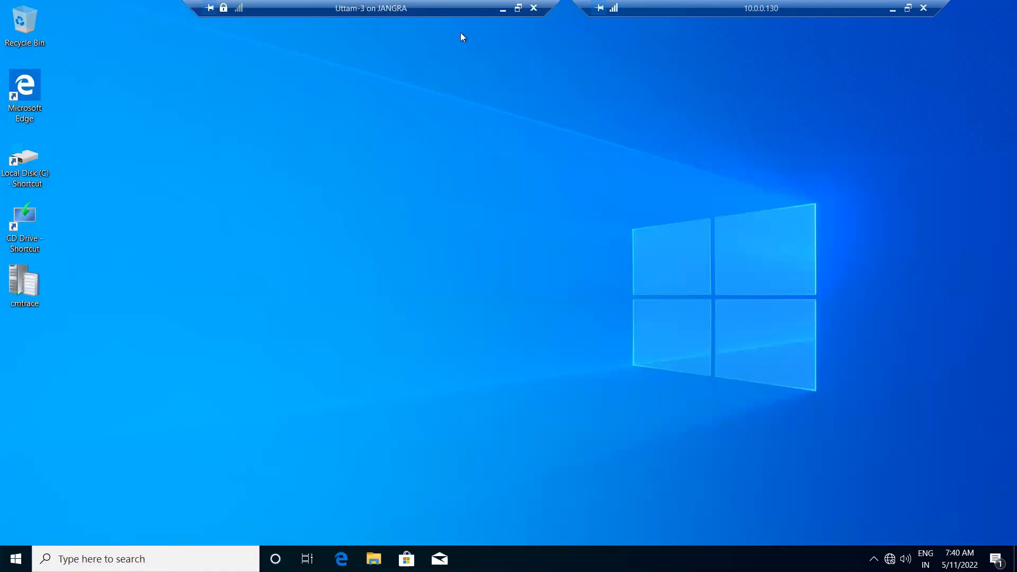
left_click(504, 10)
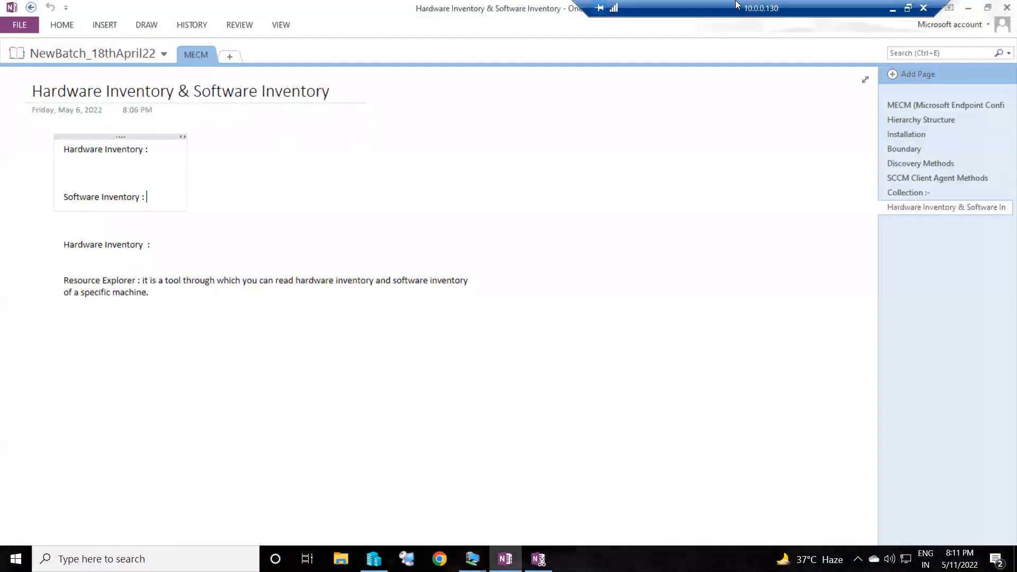
left_click(471, 538)
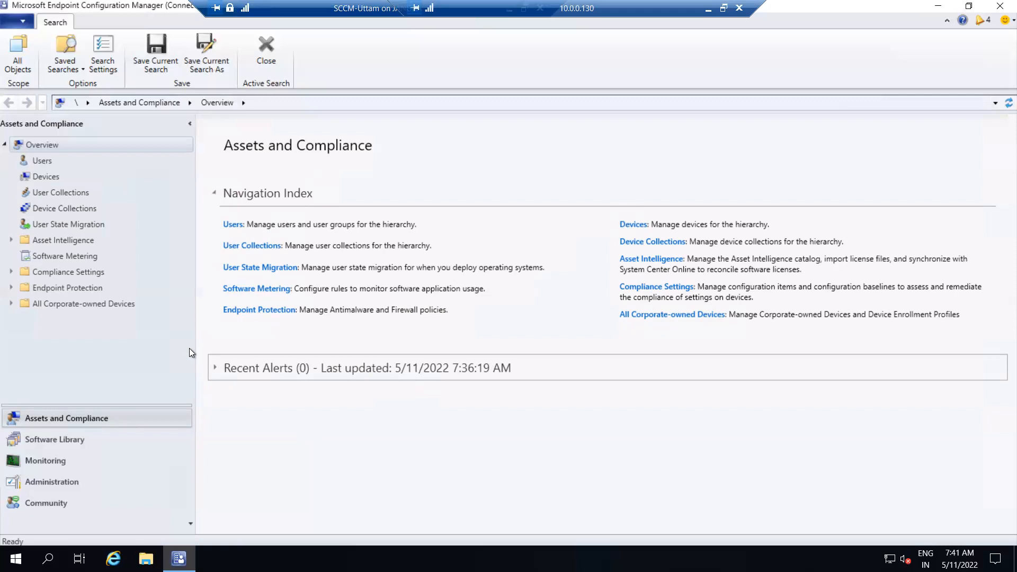
Open the properties of Default Client Settings from the Client Settings in the Administration workspace.
left_click(66, 481)
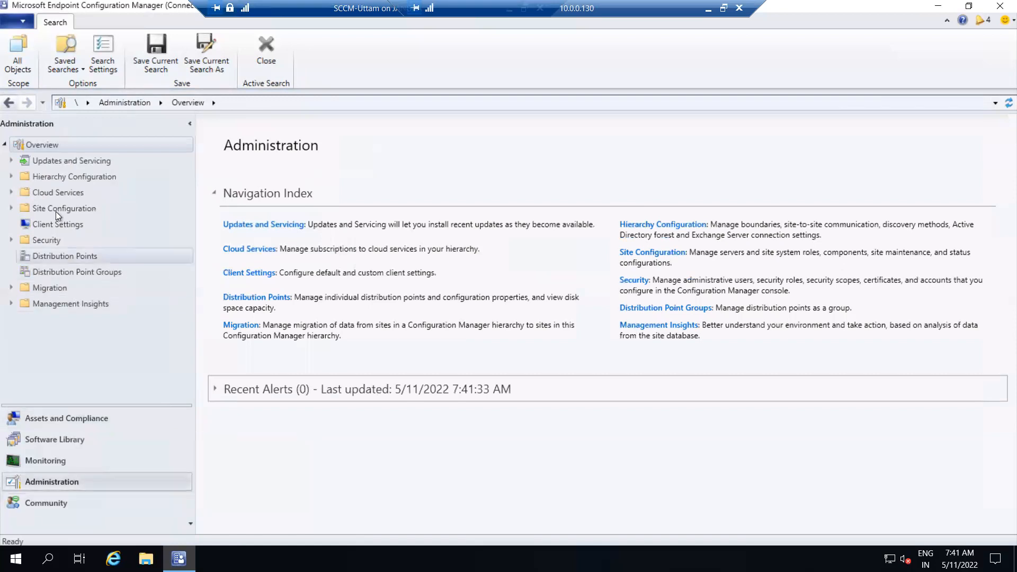
left_click(55, 224)
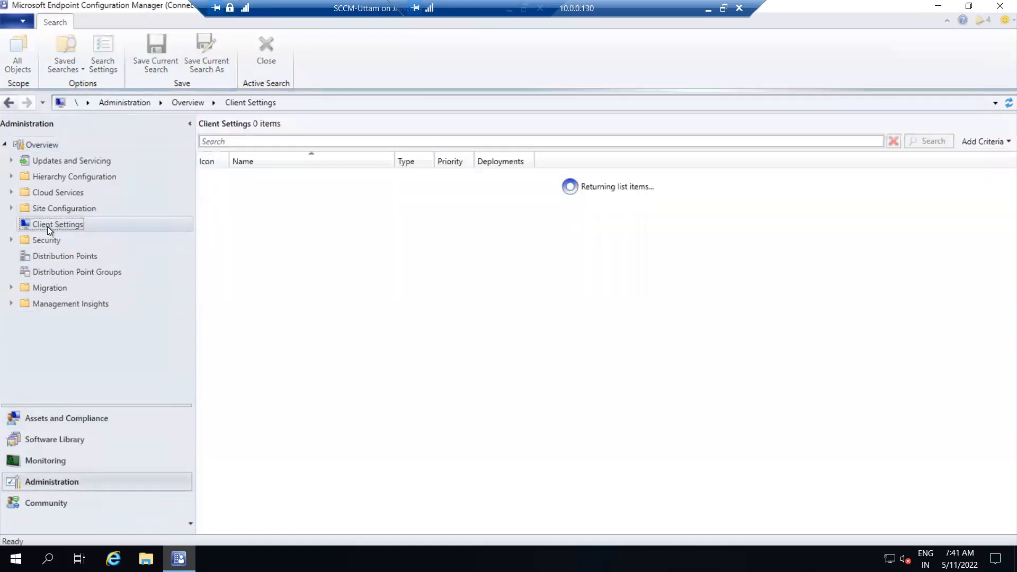
left_click(265, 177)
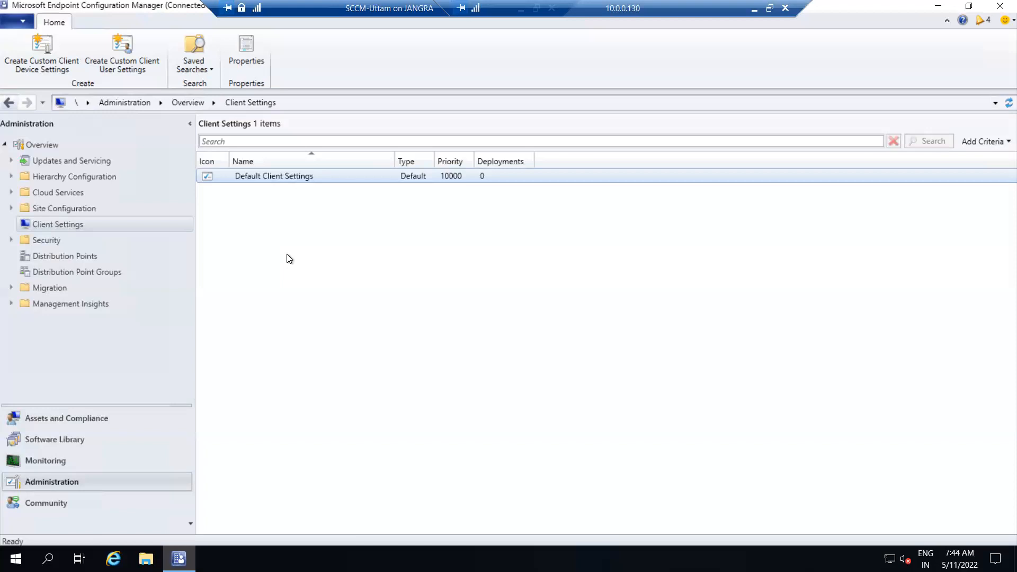
right_click(259, 175)
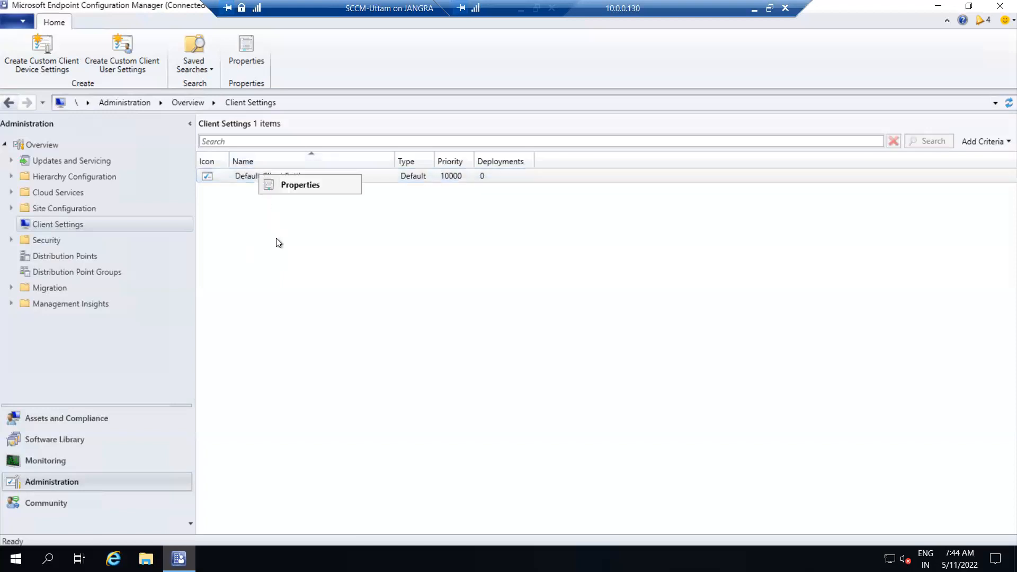
left_click(300, 184)
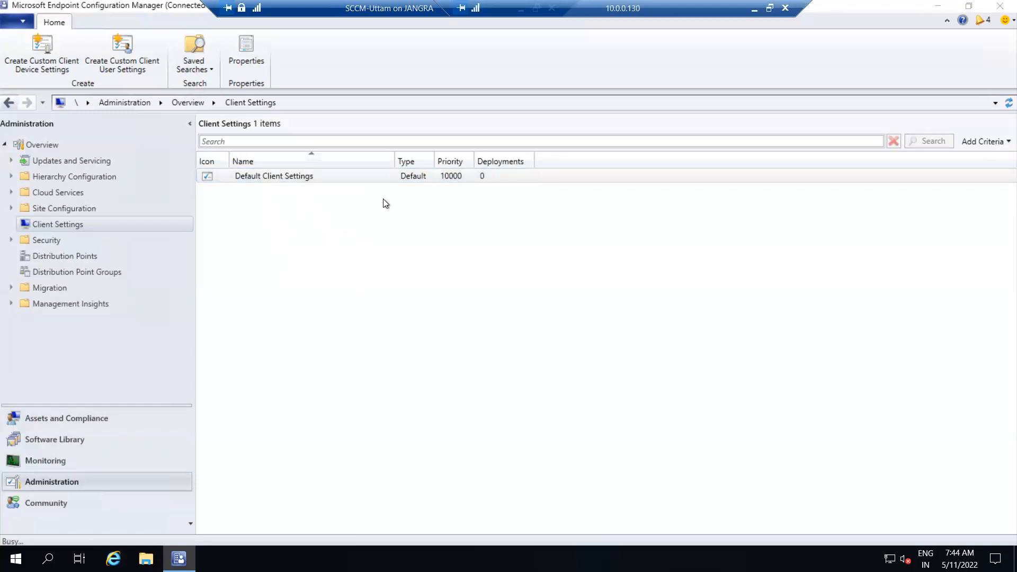
left_click_drag(370, 52, 391, 41)
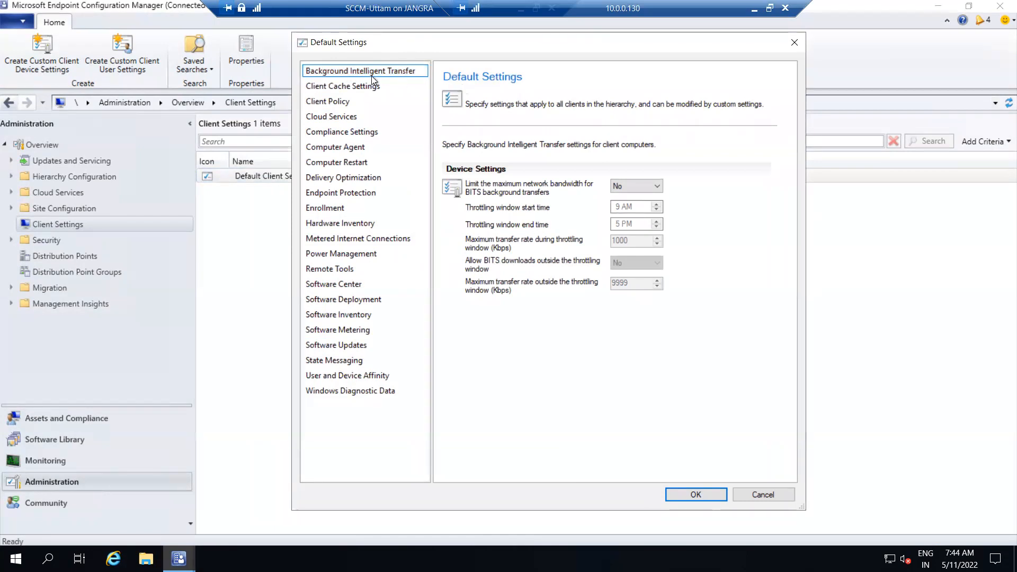
key("Down")
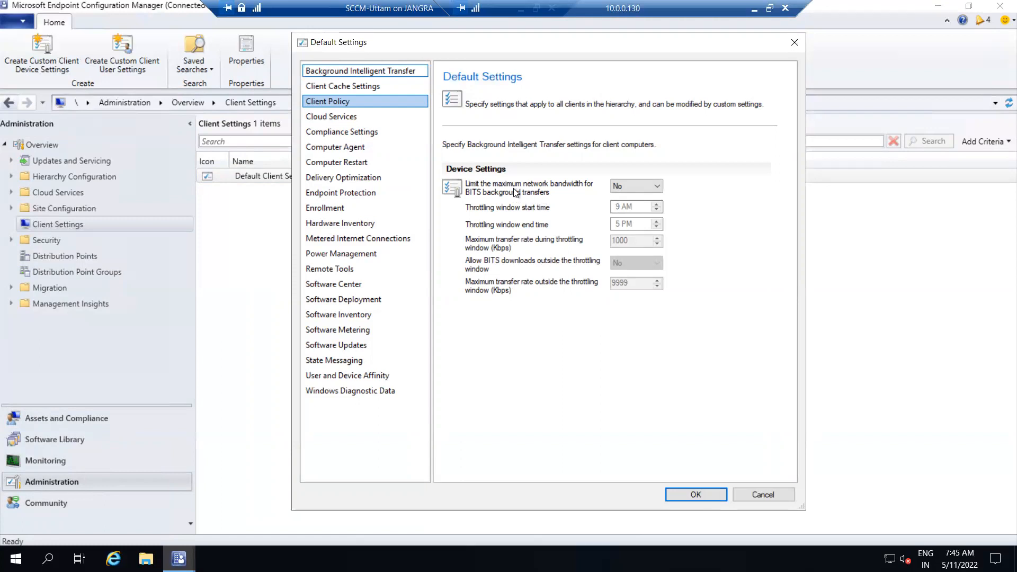
left_click(637, 186)
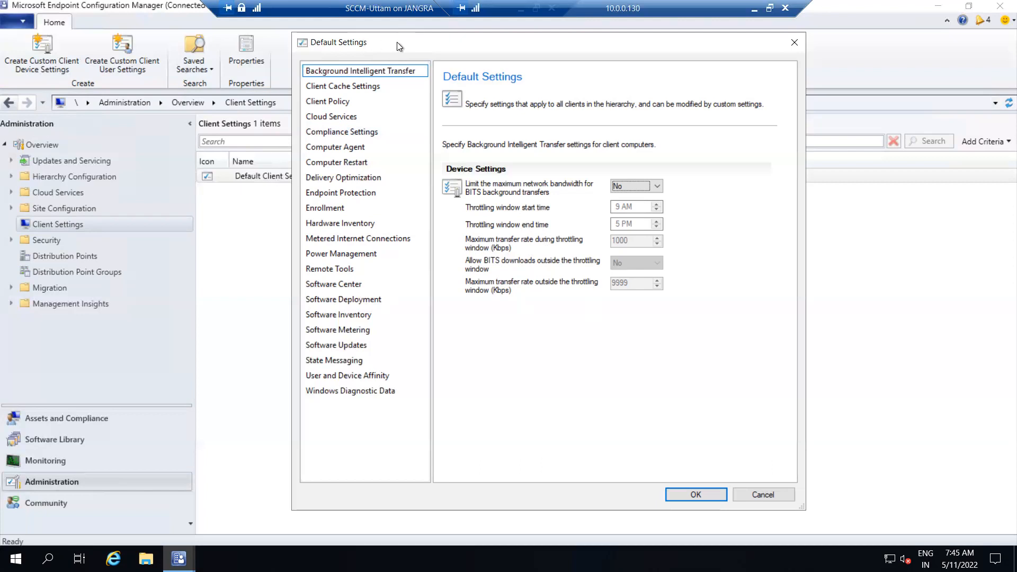
left_click_drag(396, 43, 398, 45)
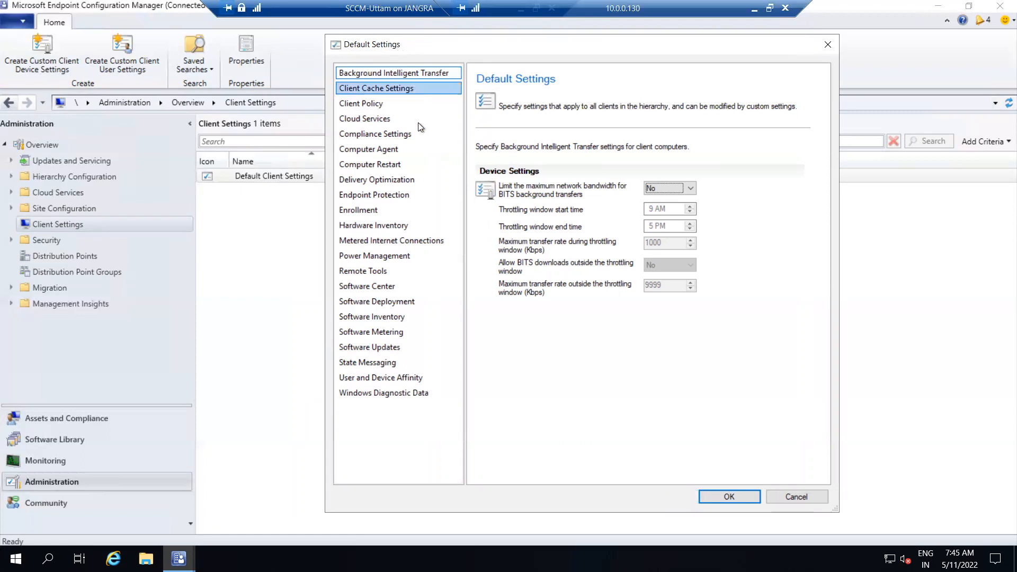
Show the Software Inventory client settings and review the enable option and the inventory schedule without changing them.
left_click(380, 316)
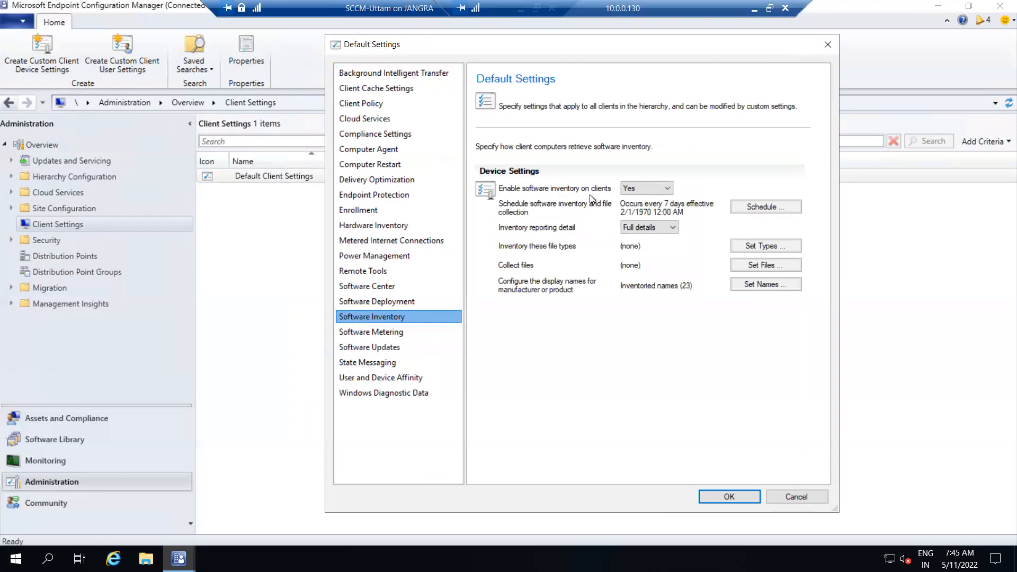
left_click(629, 189)
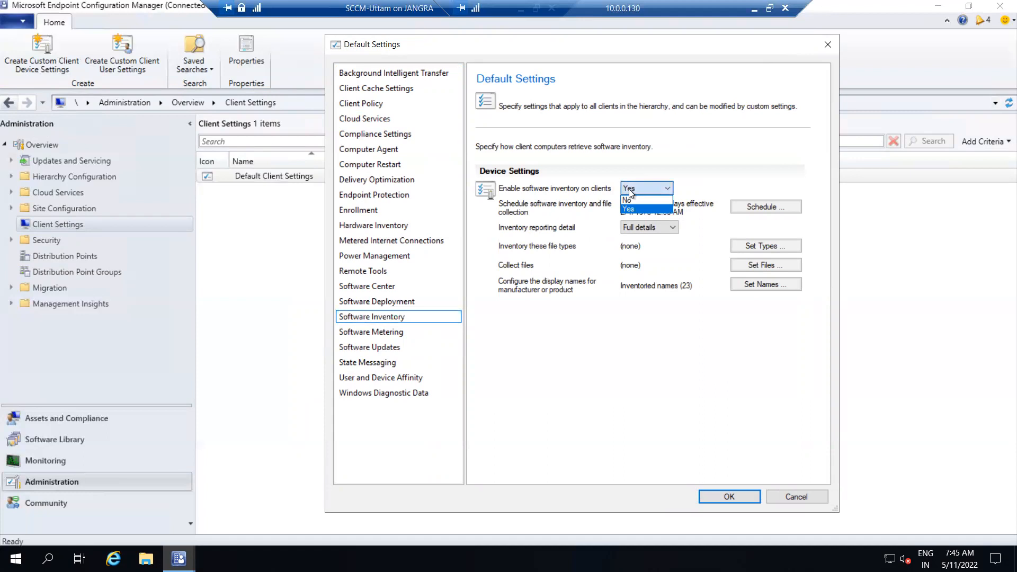
left_click(629, 189)
left_click(770, 206)
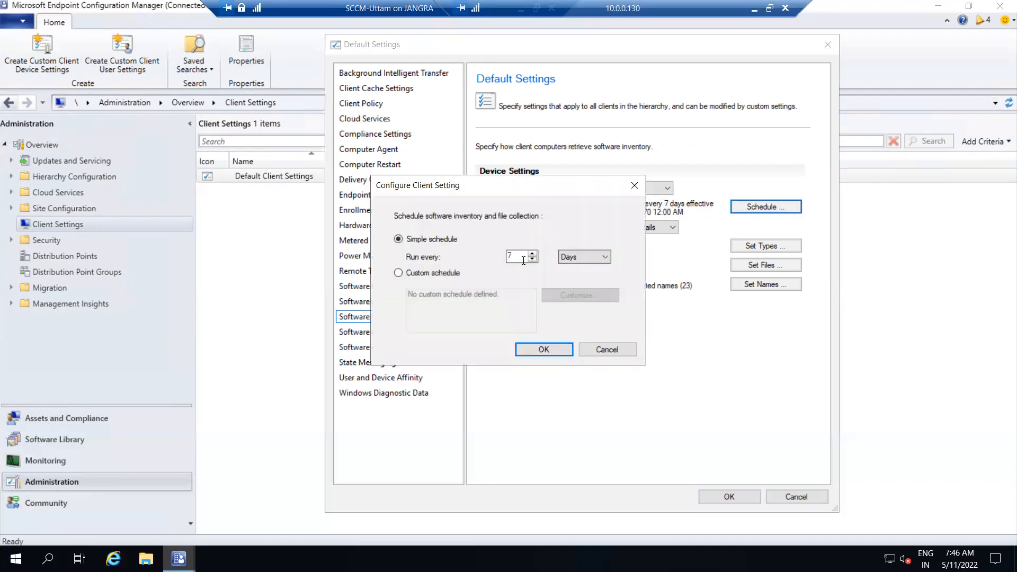
left_click(606, 351)
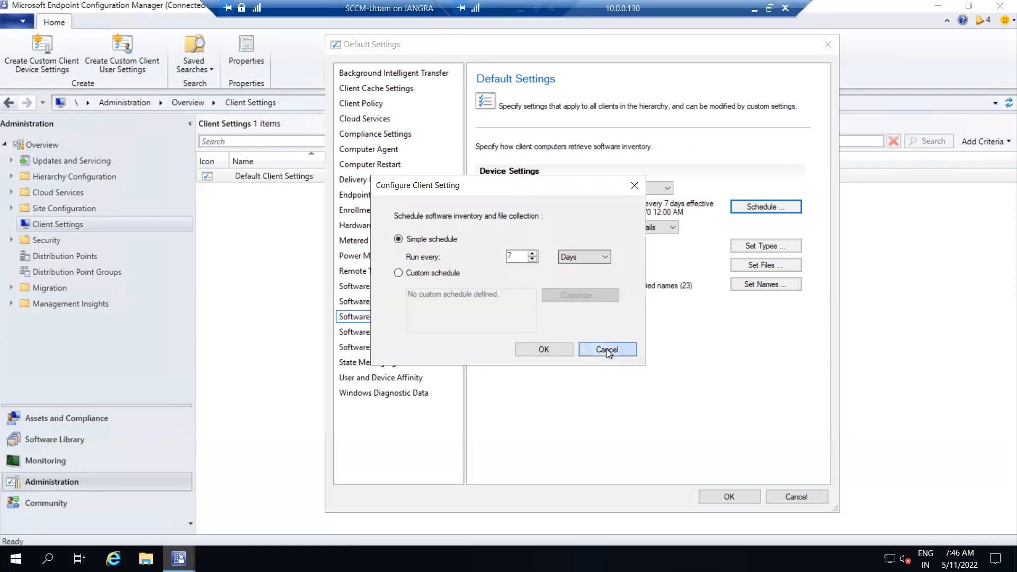
Review the available inventory reporting detail options, keeping Full details selected.
left_click_drag(371, 48, 393, 50)
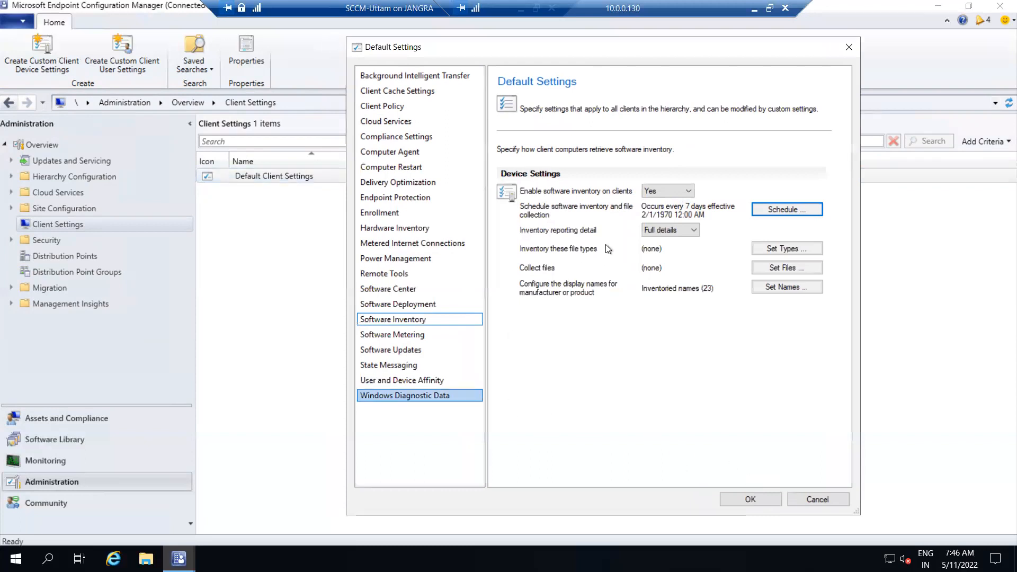
left_click(665, 230)
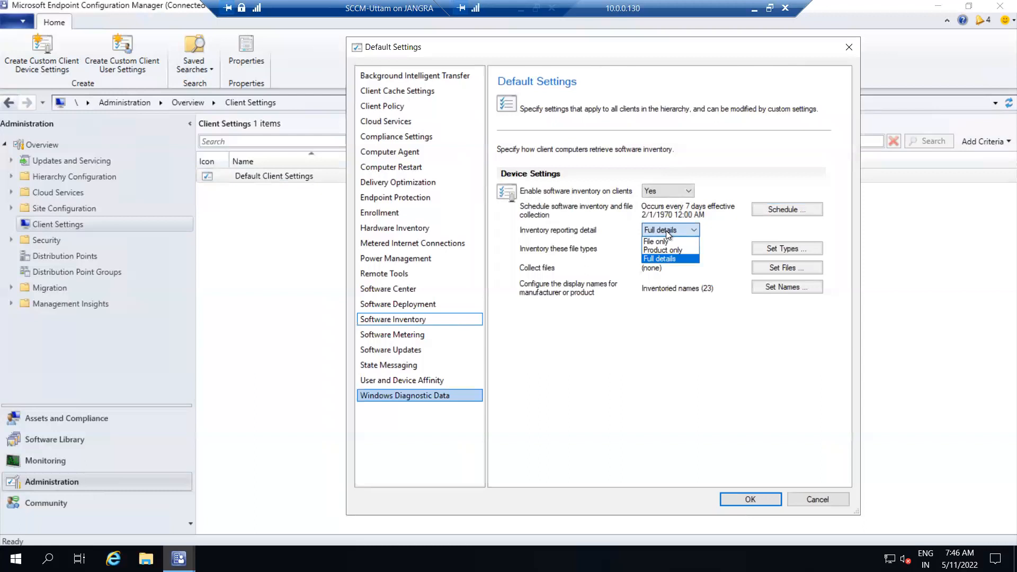
left_click(666, 230)
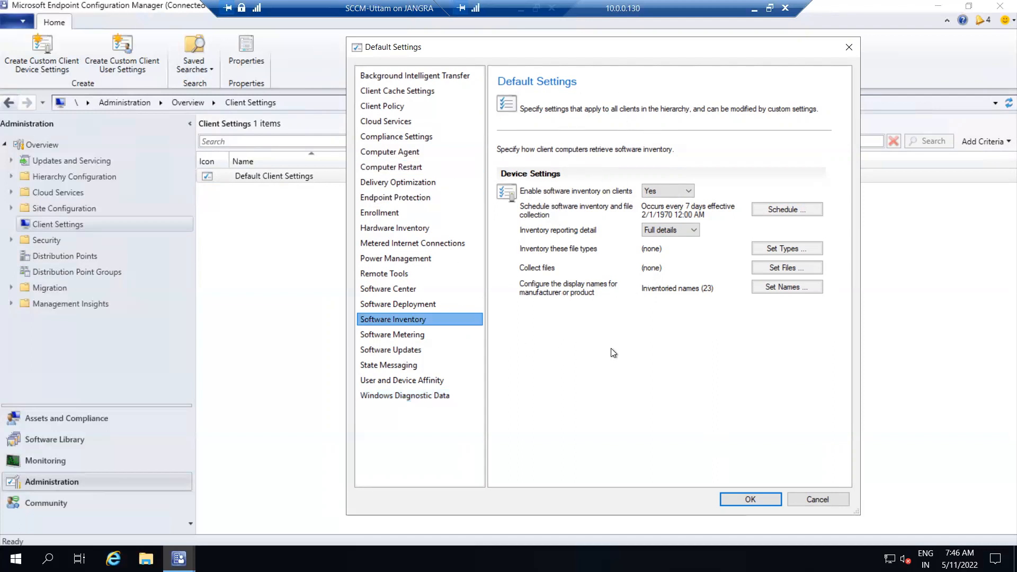
Cancel the default client settings dialog and start creating custom client device settings.
mouse_move(558, 47)
left_mouse_down()
mouse_move(612, 44)
mouse_move(551, 48)
left_mouse_up()
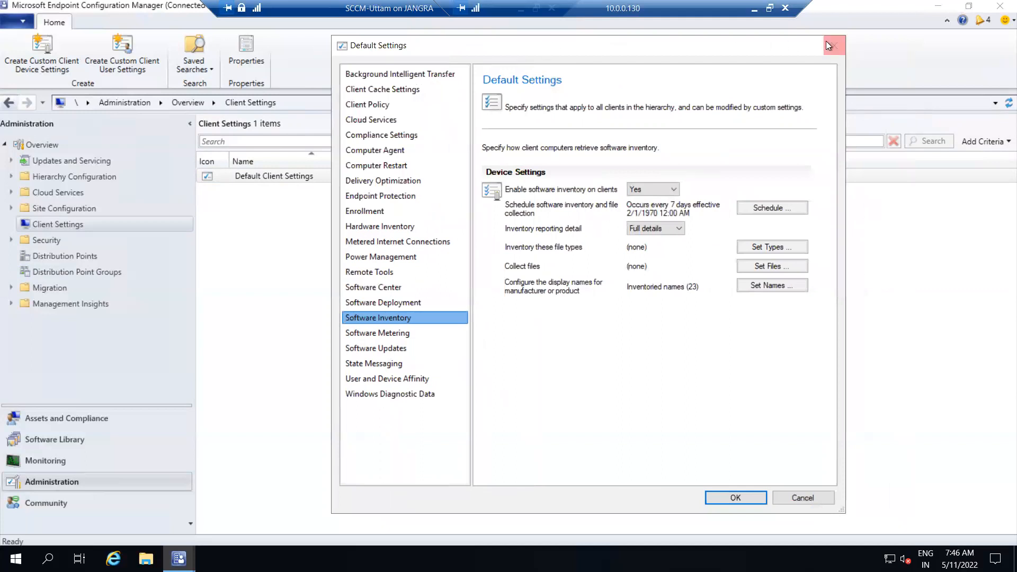
left_click(810, 497)
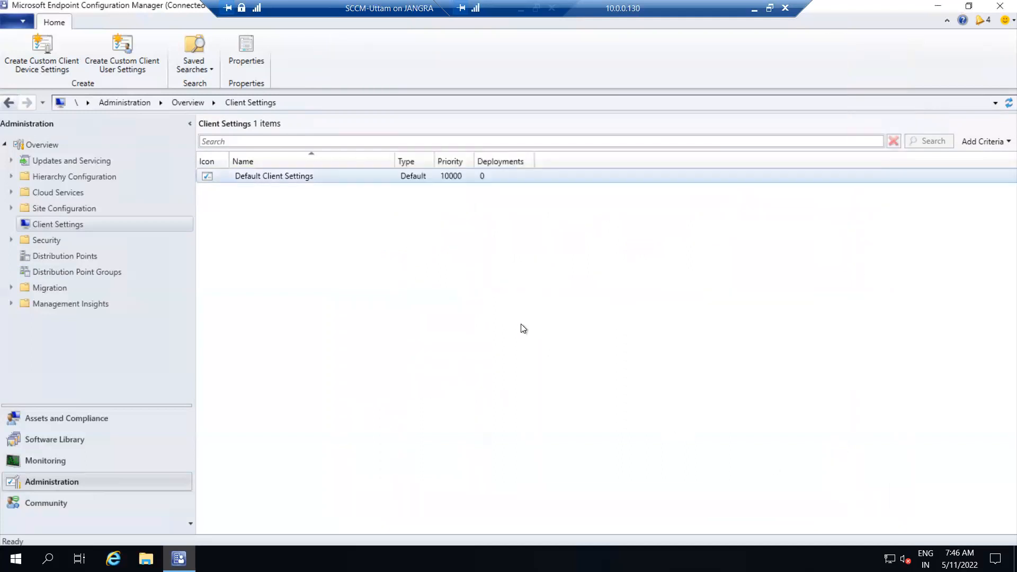
left_click(299, 254)
right_click(281, 228)
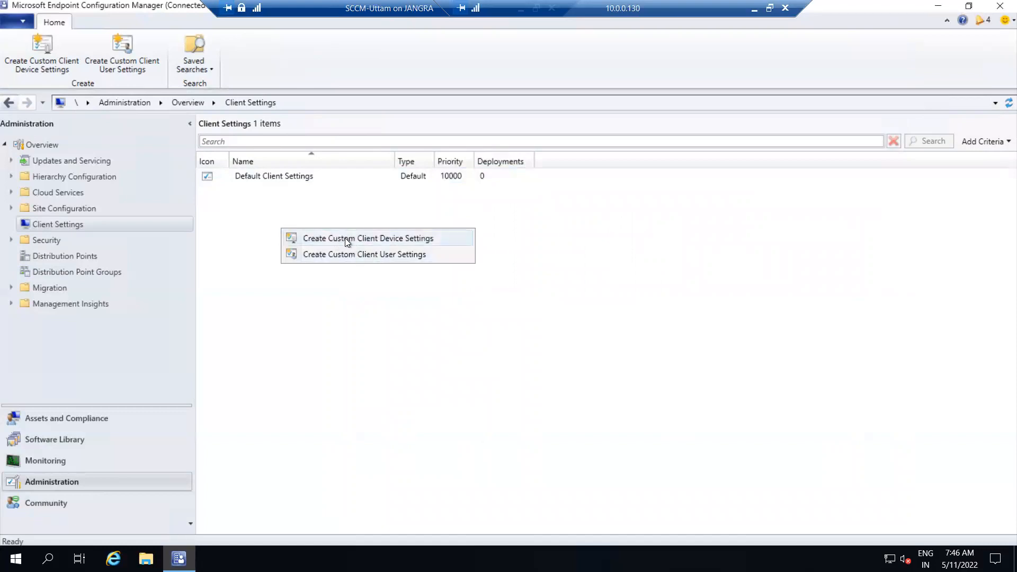
left_click(369, 240)
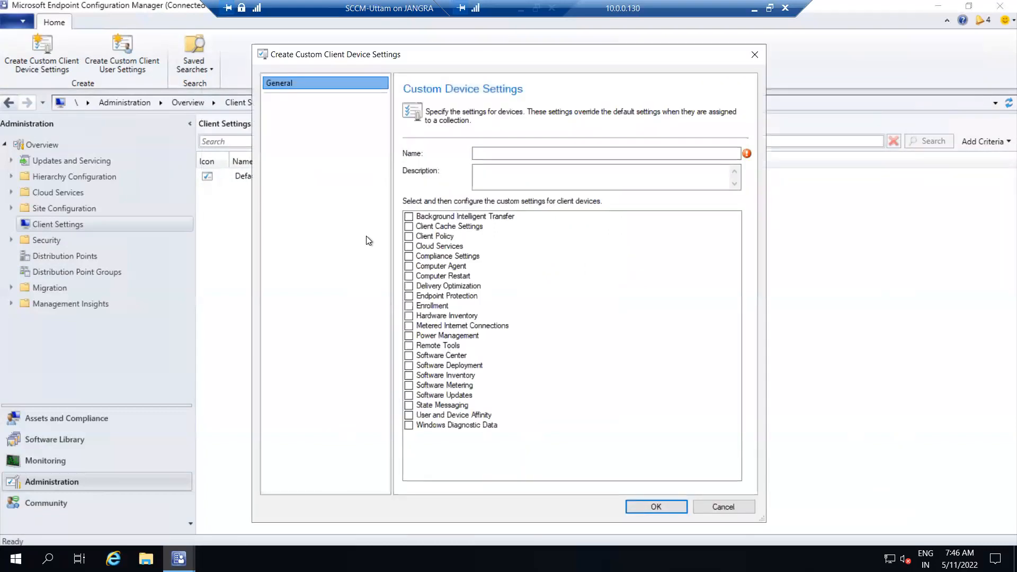
Name the custom device settings "Software Inventory" and include the Software Inventory group of settings.
left_click_drag(395, 55, 353, 43)
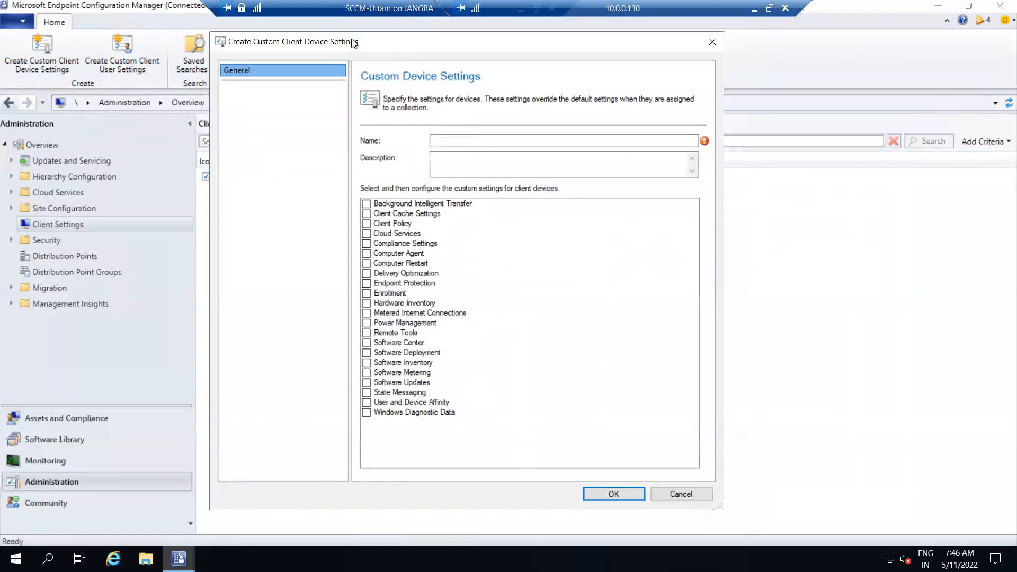
left_click(447, 141)
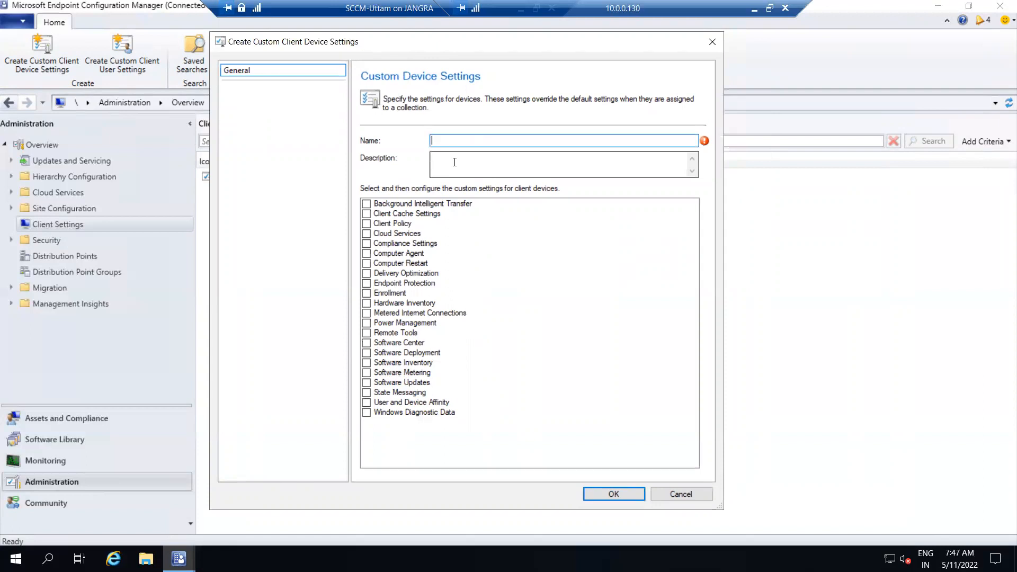
type("Software Inventory")
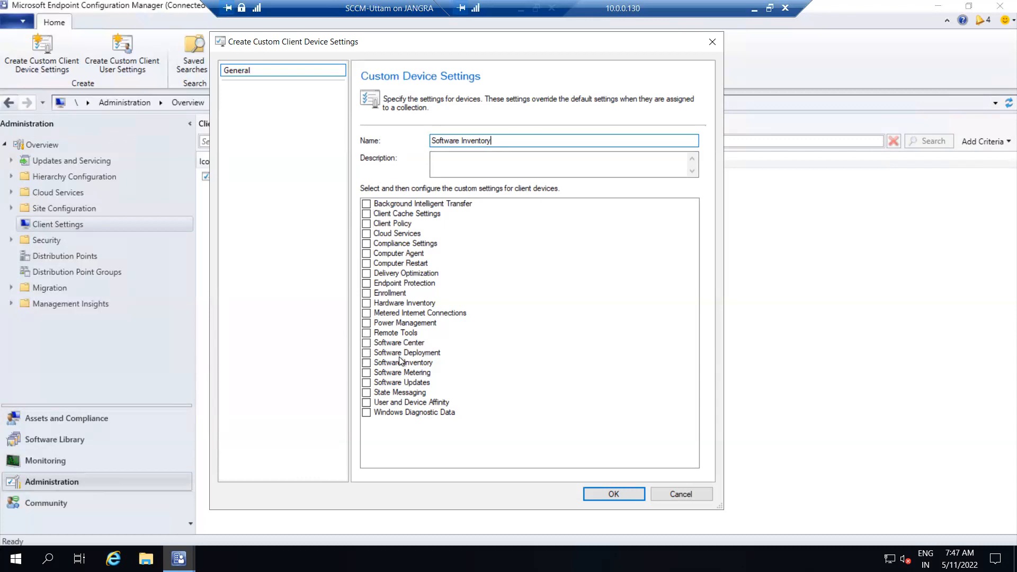
left_click(366, 362)
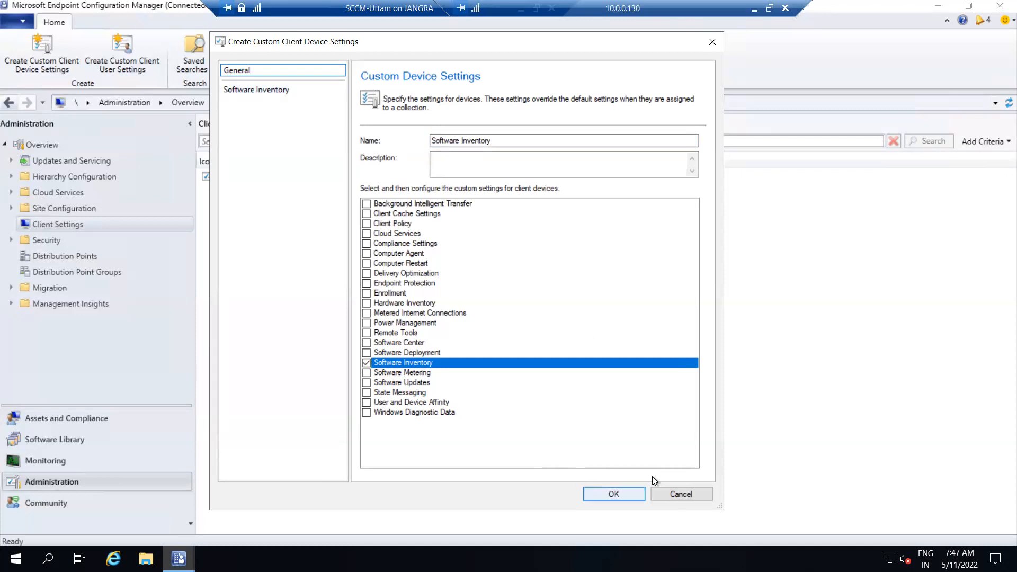
left_click_drag(384, 37, 603, 42)
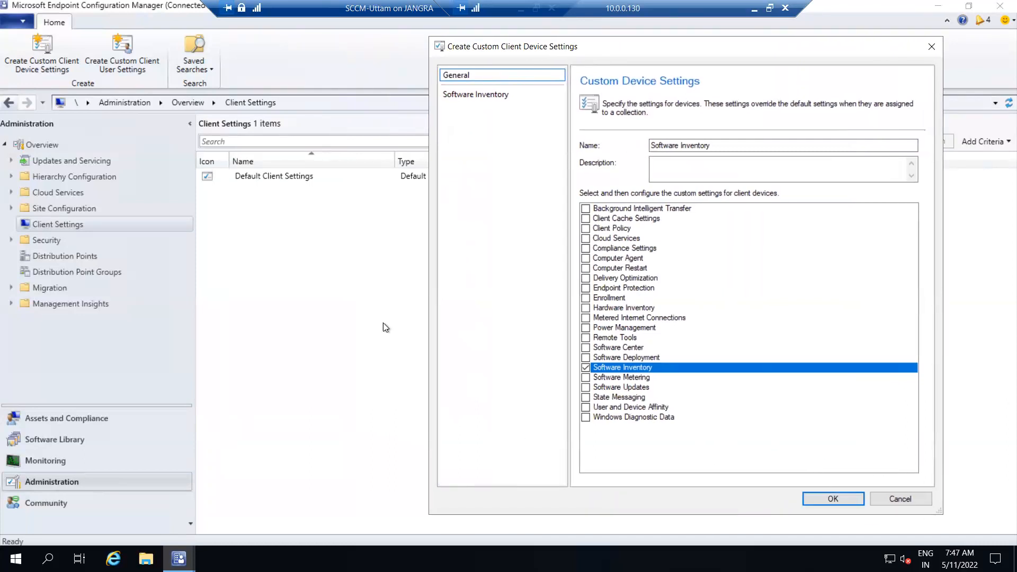
left_click_drag(513, 48, 487, 42)
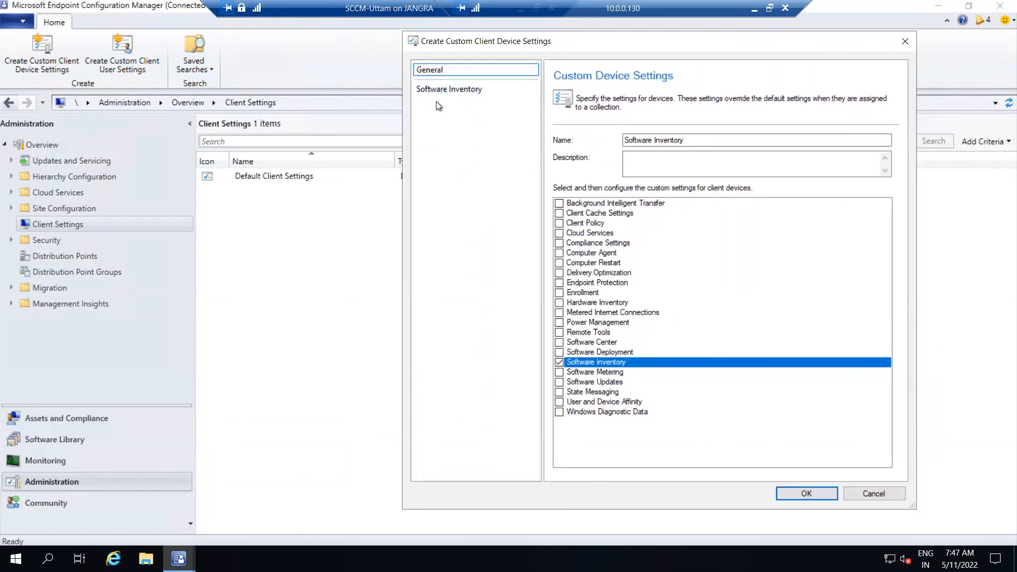
In the custom Software Inventory settings, set the simple schedule for inventory and file collection to run every 3 days.
left_click(460, 88)
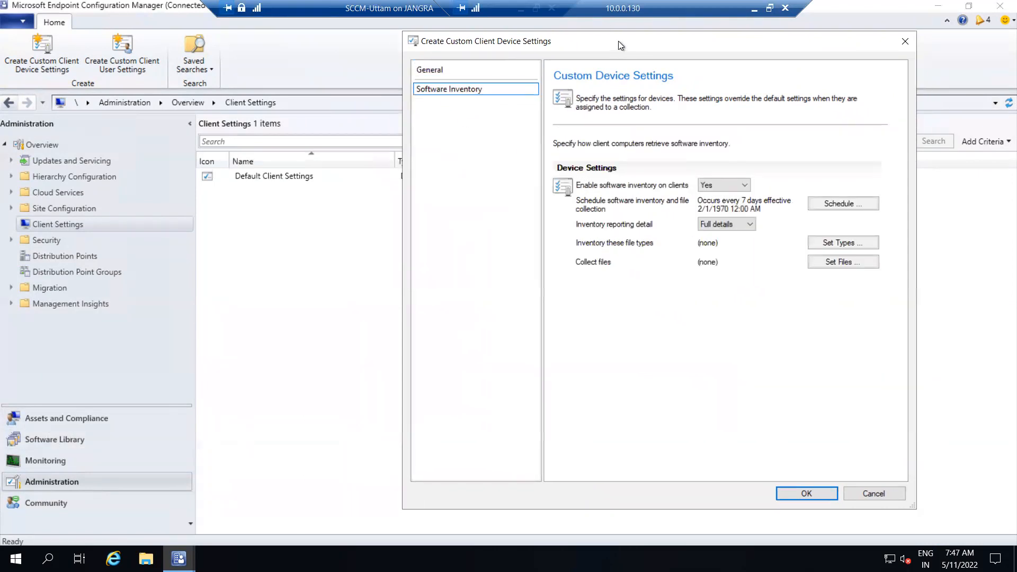
left_click_drag(619, 43, 605, 41)
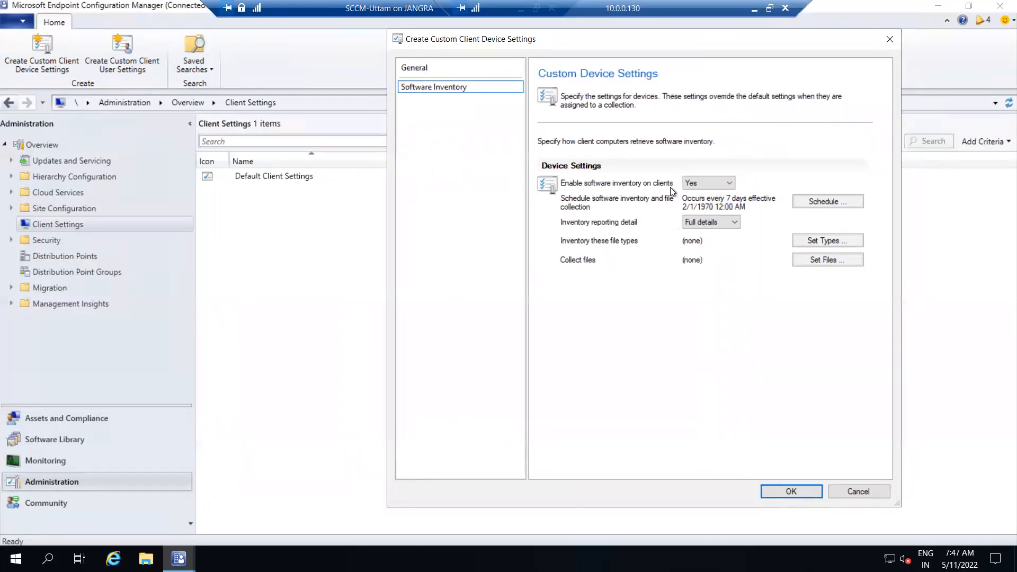
left_click(834, 201)
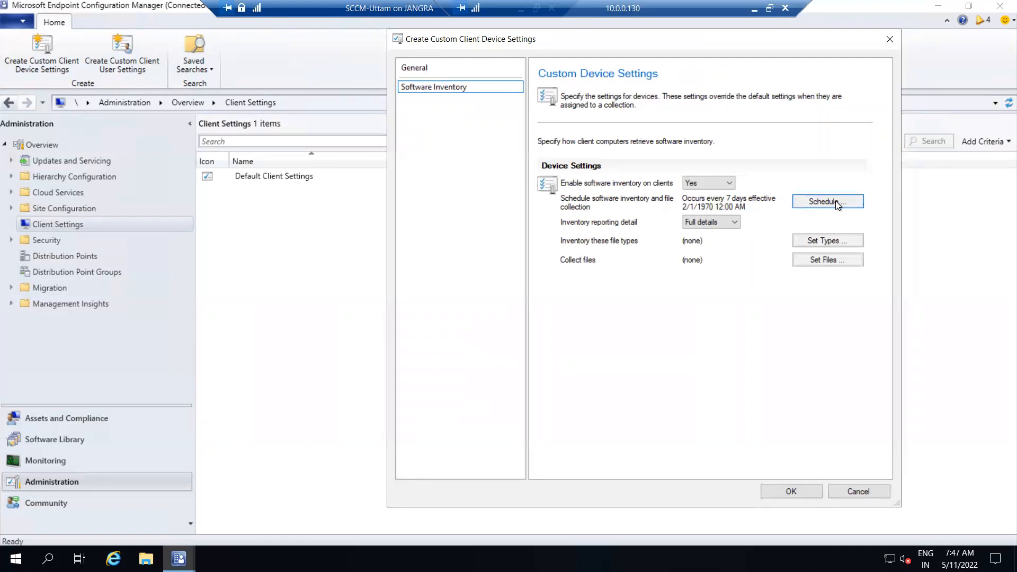
left_click_drag(580, 183, 608, 199)
left_click_drag(549, 262, 516, 256)
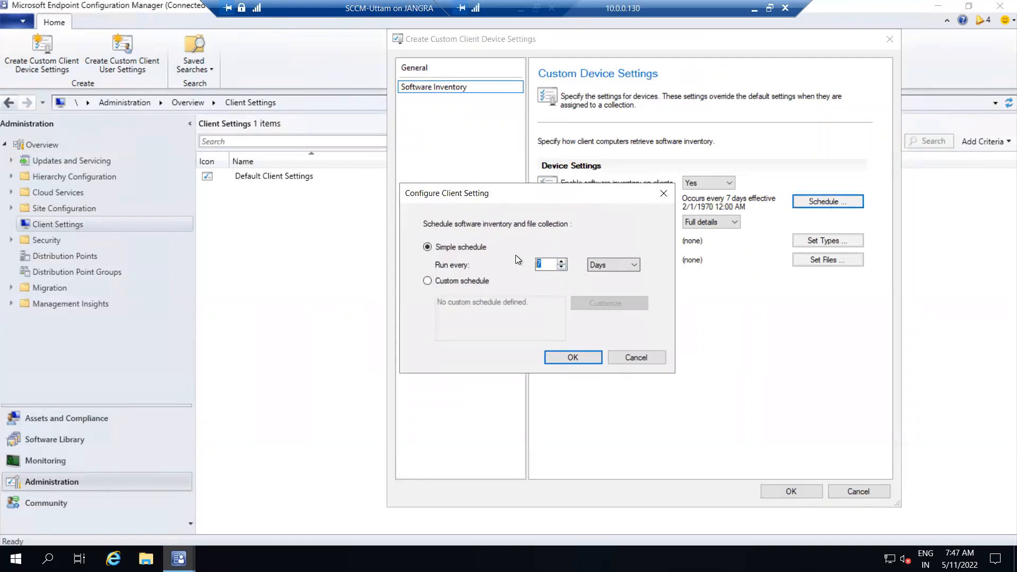
type("3")
left_click_drag(513, 190, 532, 179)
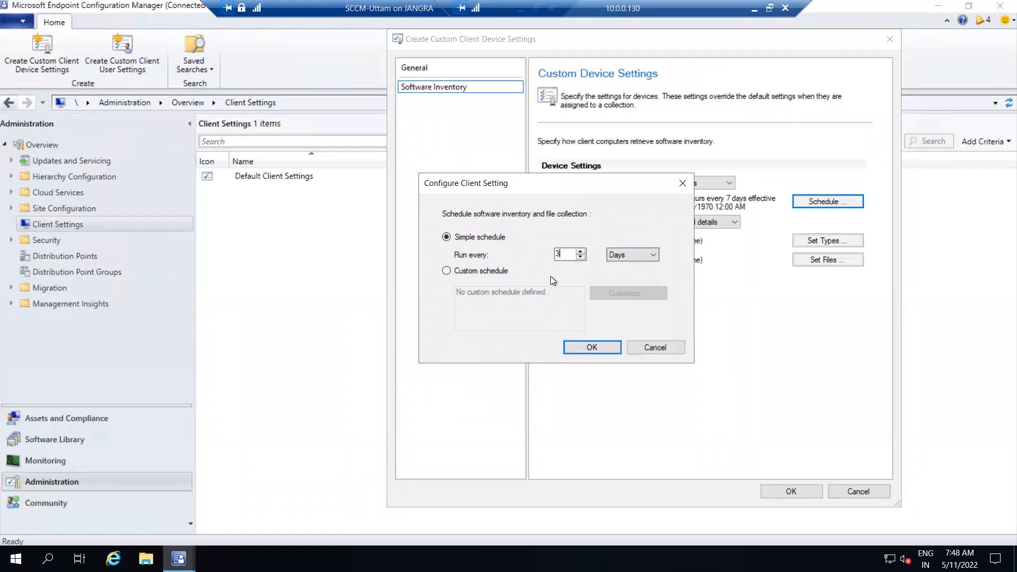
left_click(591, 347)
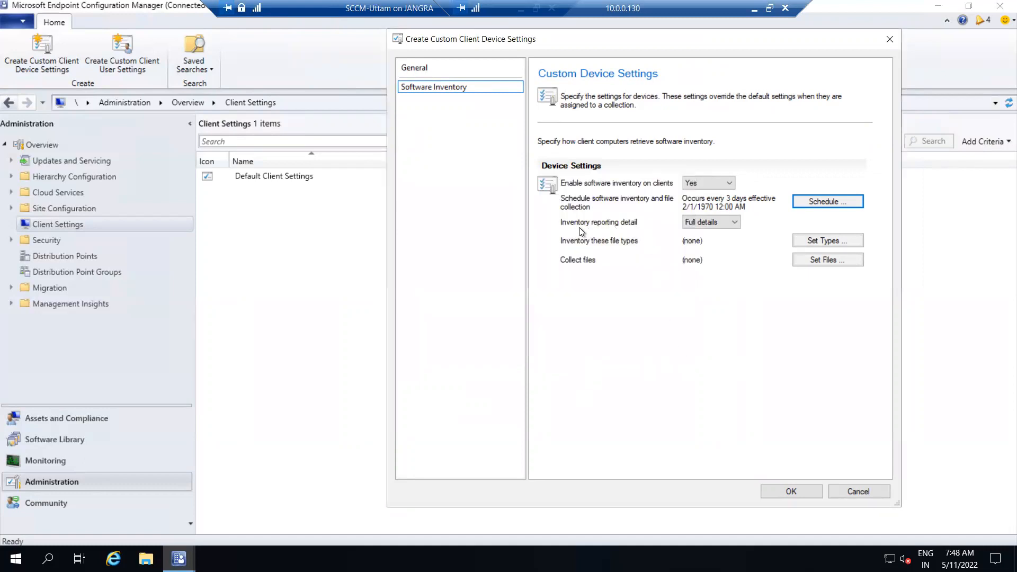
Choose Full details as the inventory reporting detail for the custom settings.
left_click(708, 220)
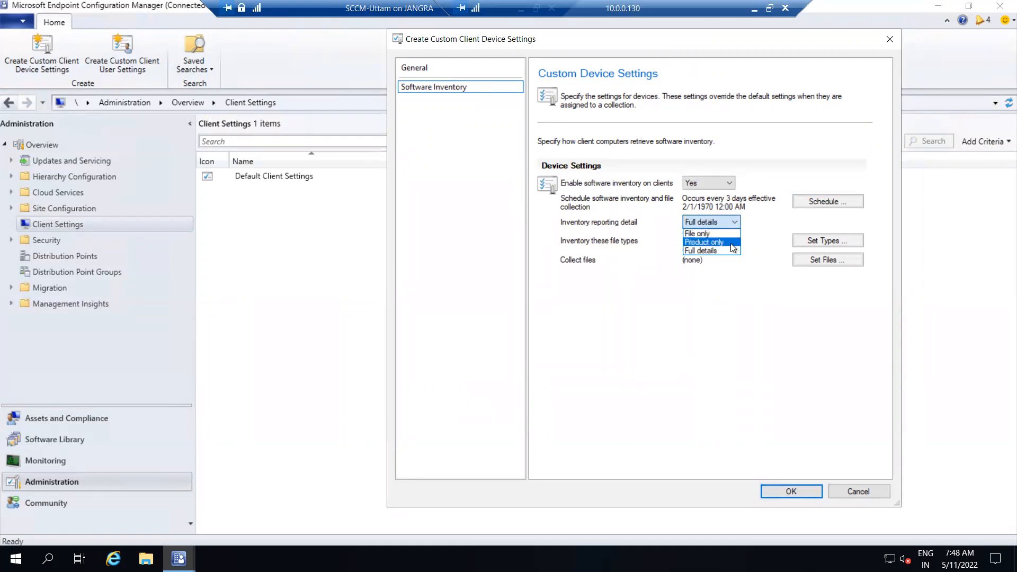
left_click(715, 253)
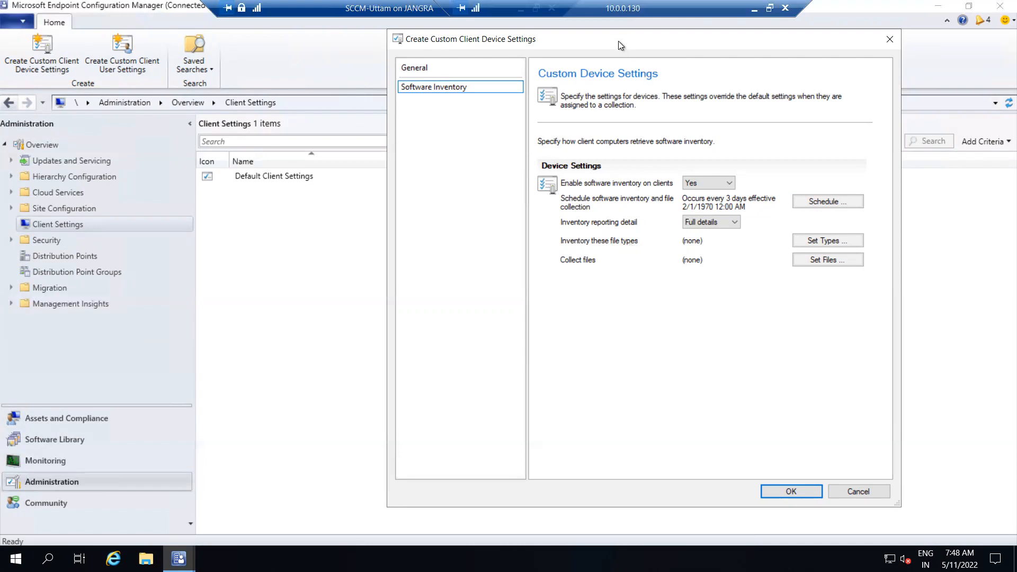
left_click_drag(608, 39, 538, 39)
left_click_drag(543, 4, 645, 5)
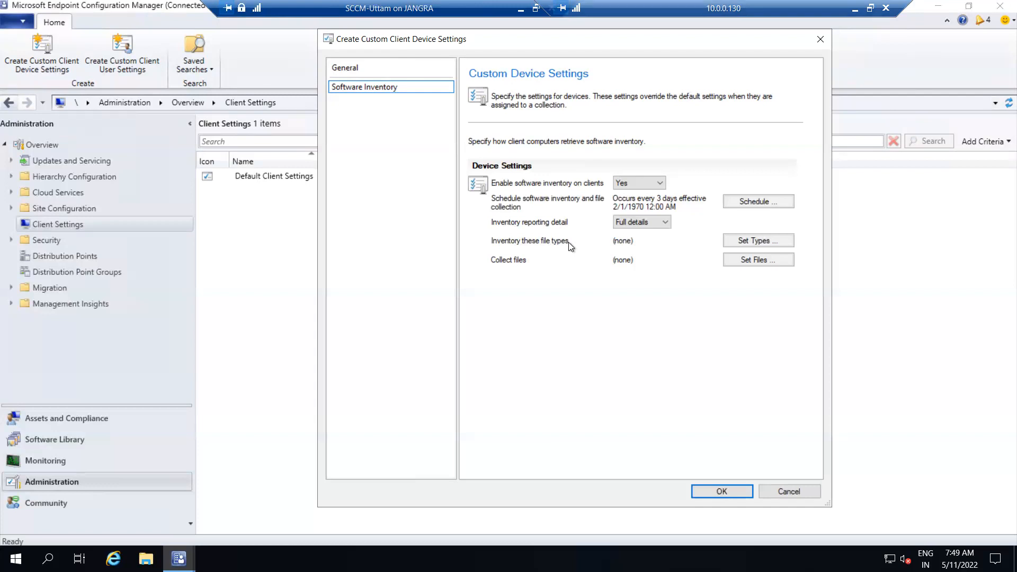
Add a new file type to inventory in the custom settings and enter .txt as its file name.
left_click(751, 243)
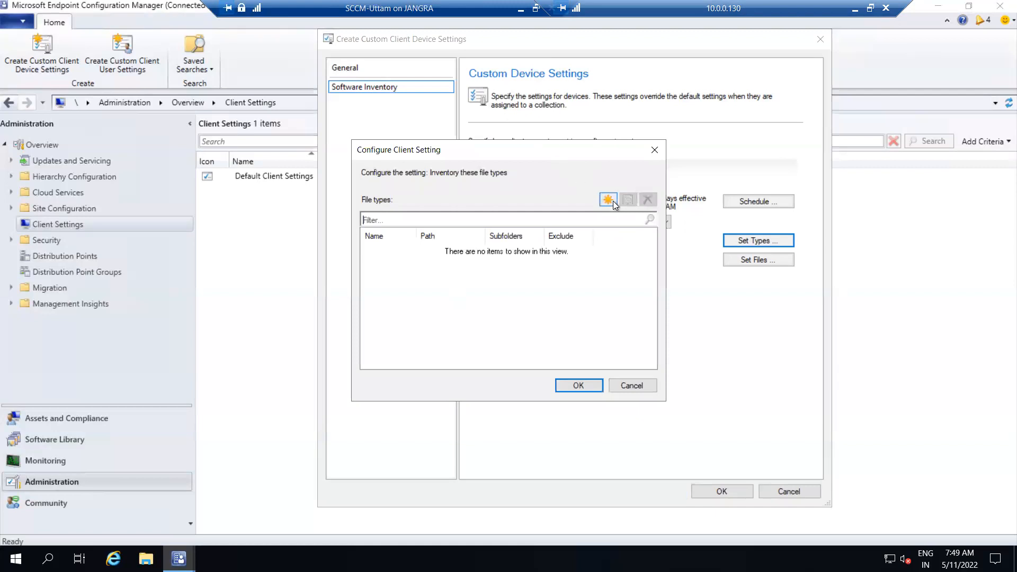
left_click(608, 200)
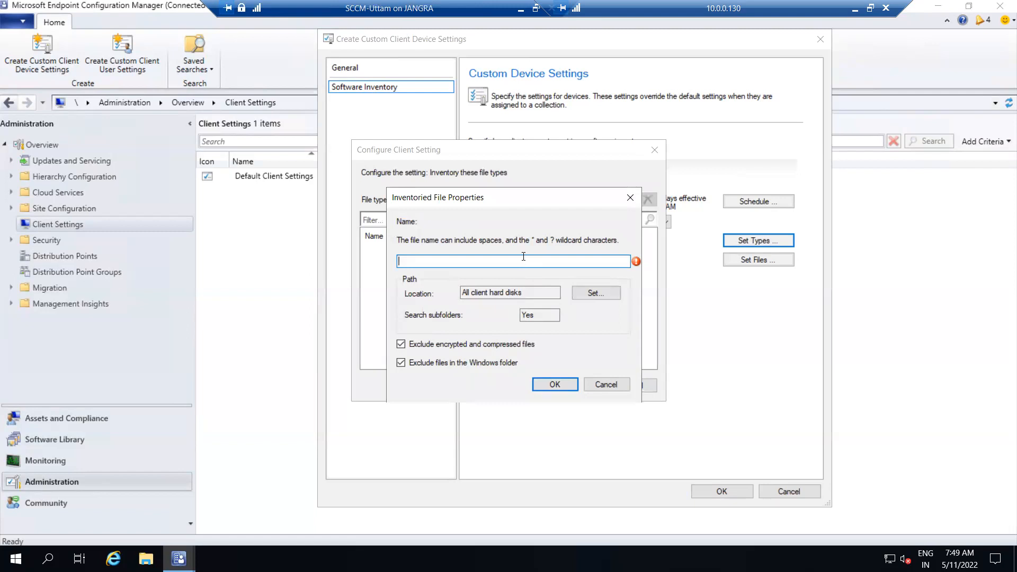
type(".")
type("msm")
key("BackSpace")
key("BackSpace")
key("BackSpace")
key("BackSpace")
type(".txt")
Switch to the client virtual machine and open the C:\TestSoftwareInventory folder.
left_click_drag(423, 4, 348, 3)
left_click(445, 11)
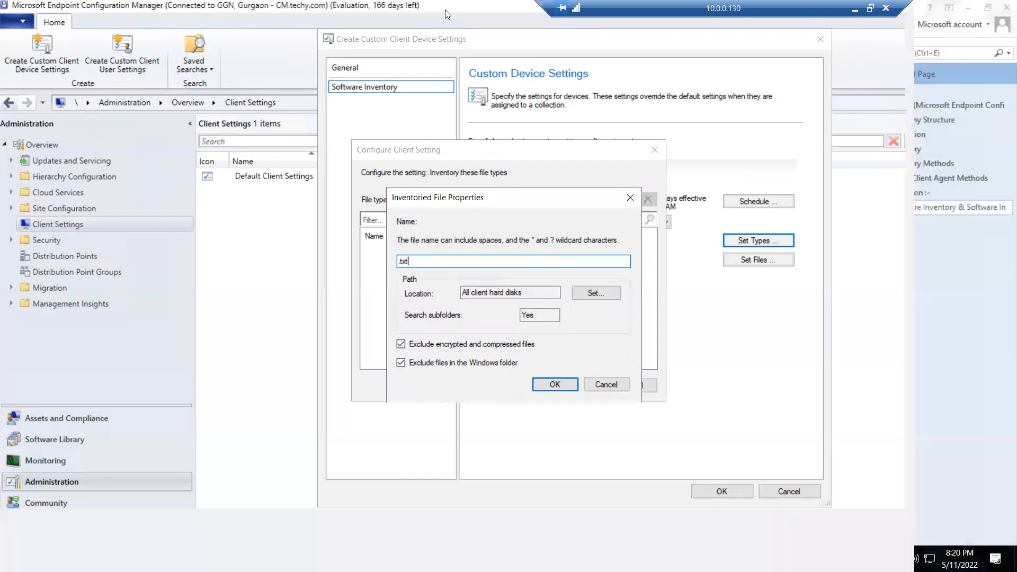
mouse_move(471, 554)
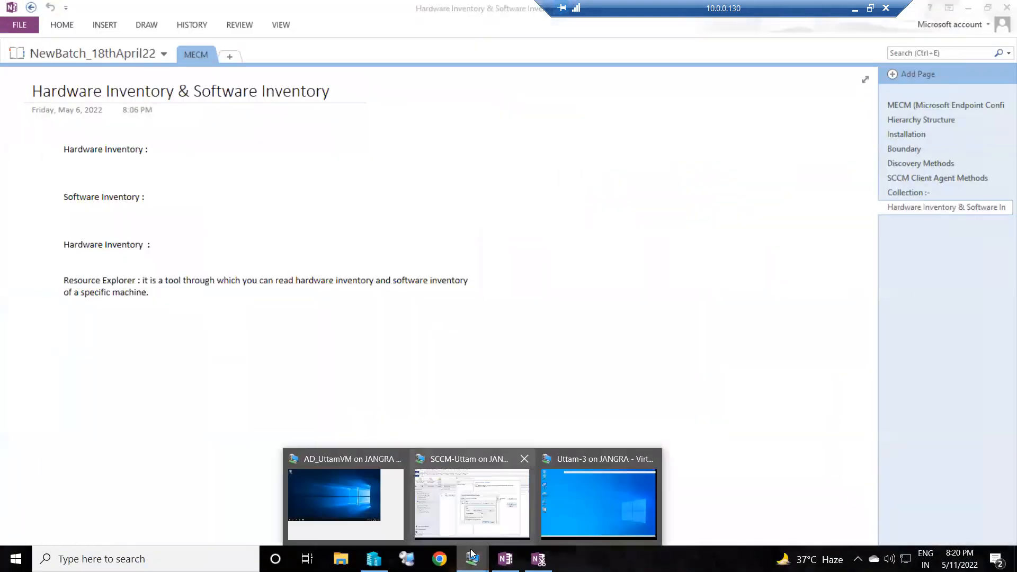
left_click(599, 500)
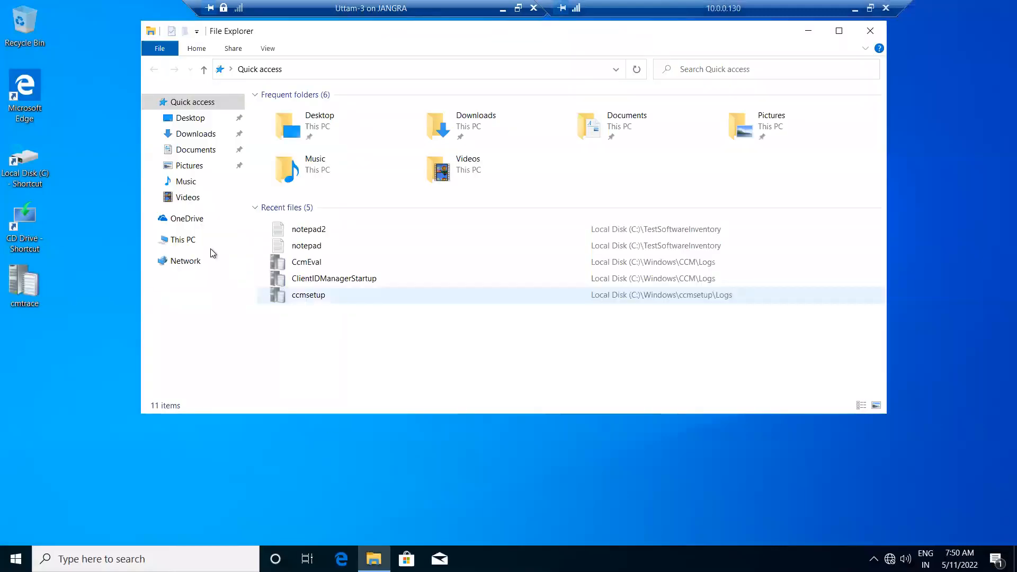
left_click(202, 241)
left_click(301, 131)
double_click(300, 131)
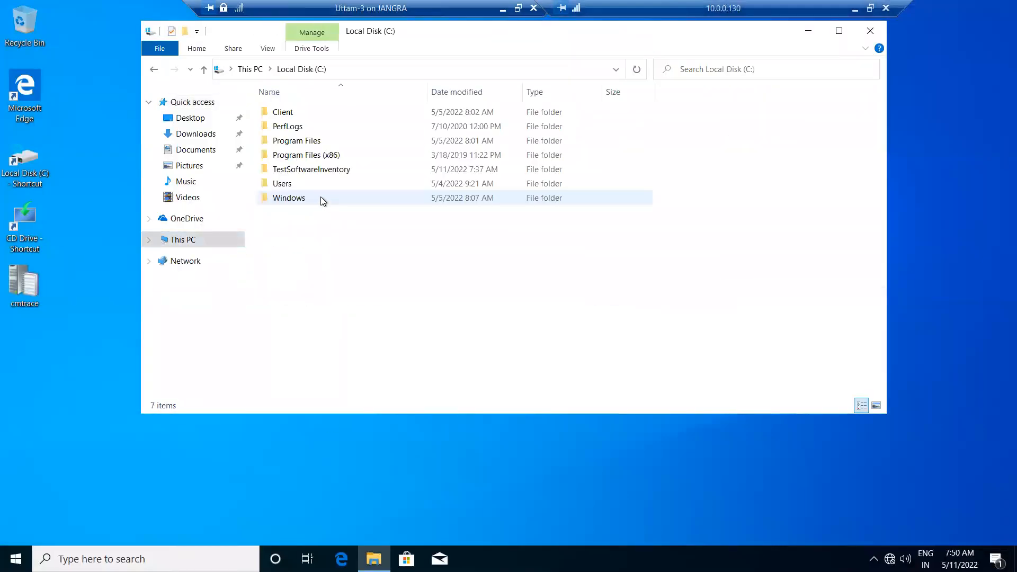
double_click(307, 165)
Check the file type and extension in the properties of the notepad text file.
right_click(285, 116)
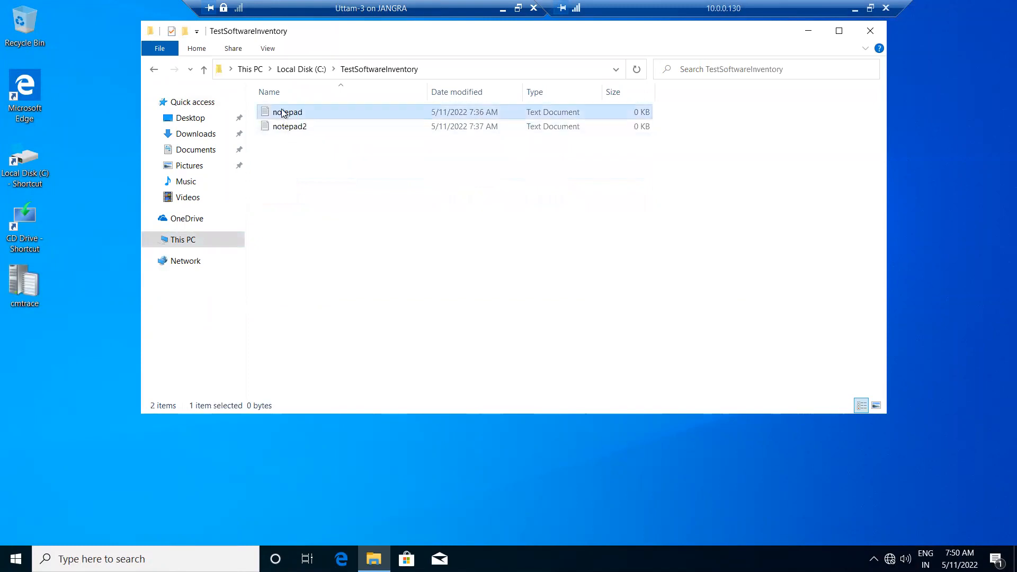
left_click(324, 332)
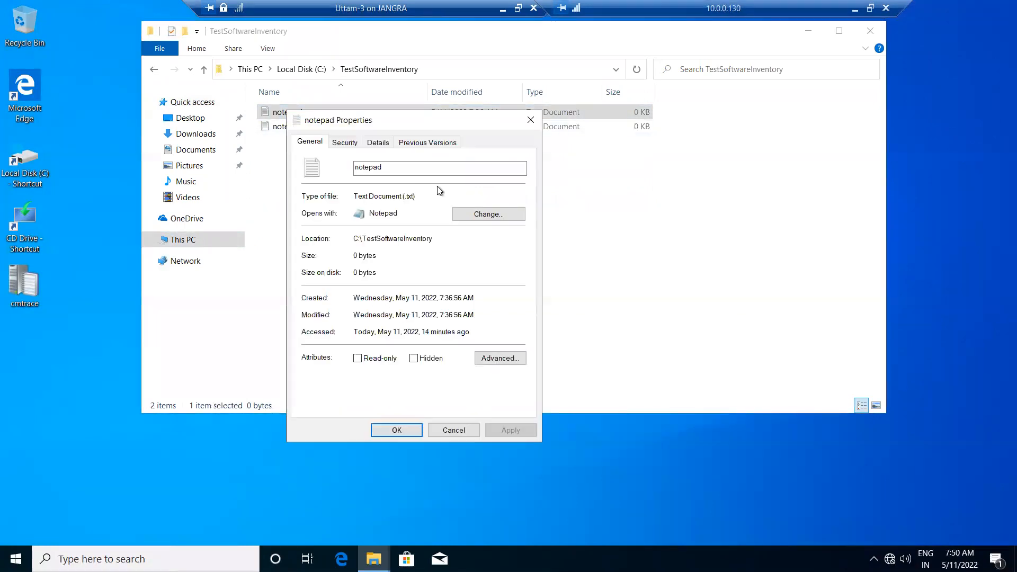
left_click_drag(416, 196, 404, 196)
left_click(531, 119)
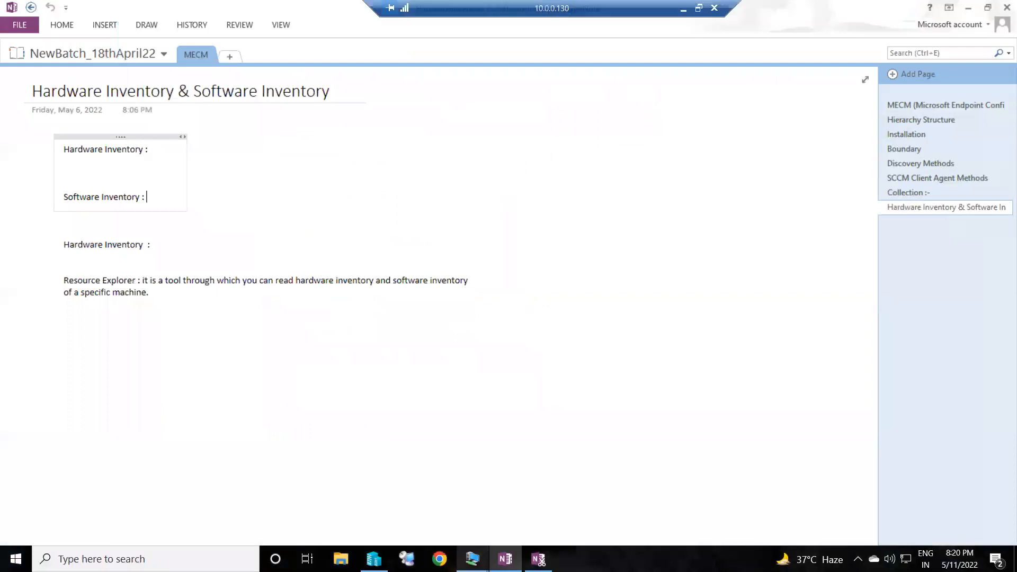
Return to the SCCM server virtual machine and set the inventoried file name to *.txt.
left_click(470, 553)
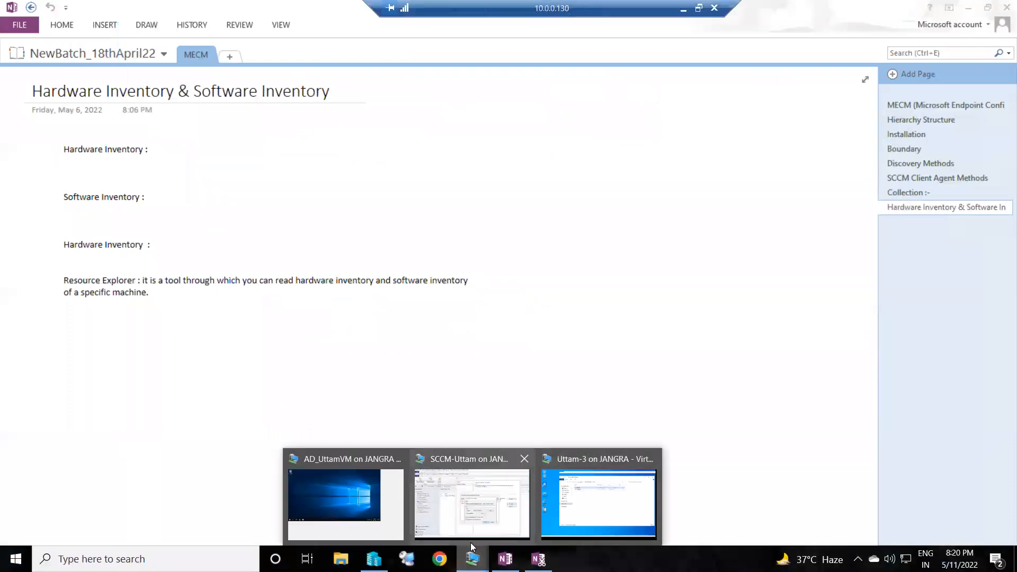
left_click(471, 503)
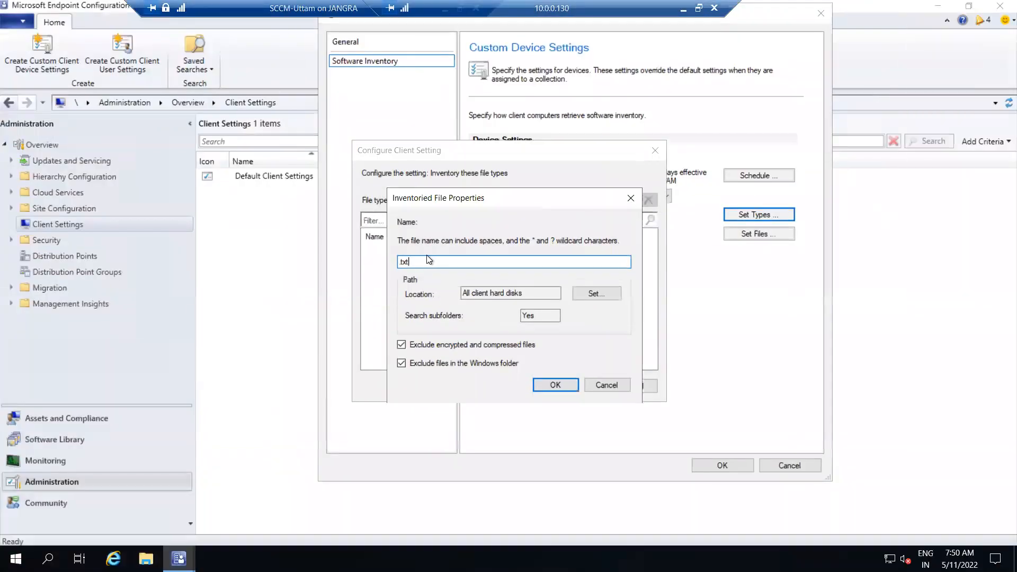
left_click_drag(426, 261, 345, 262)
left_click(418, 264)
left_click_drag(438, 265, 312, 262)
type("*.txt")
left_click_drag(420, 260, 350, 251)
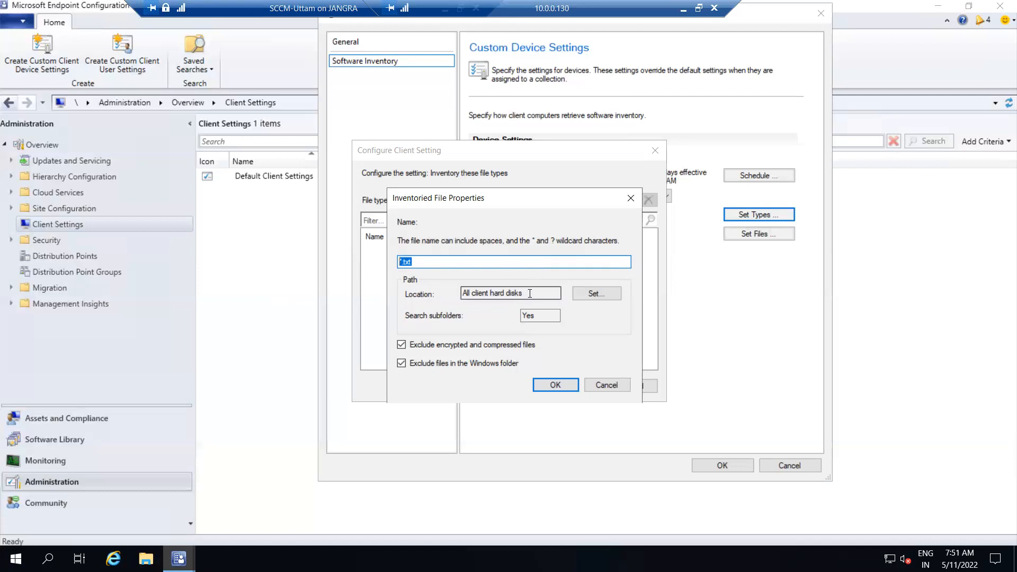
Examine the path options of the *.txt file type and confirm all client hard disks with subfolders searched as its location.
left_click_drag(530, 293, 452, 289)
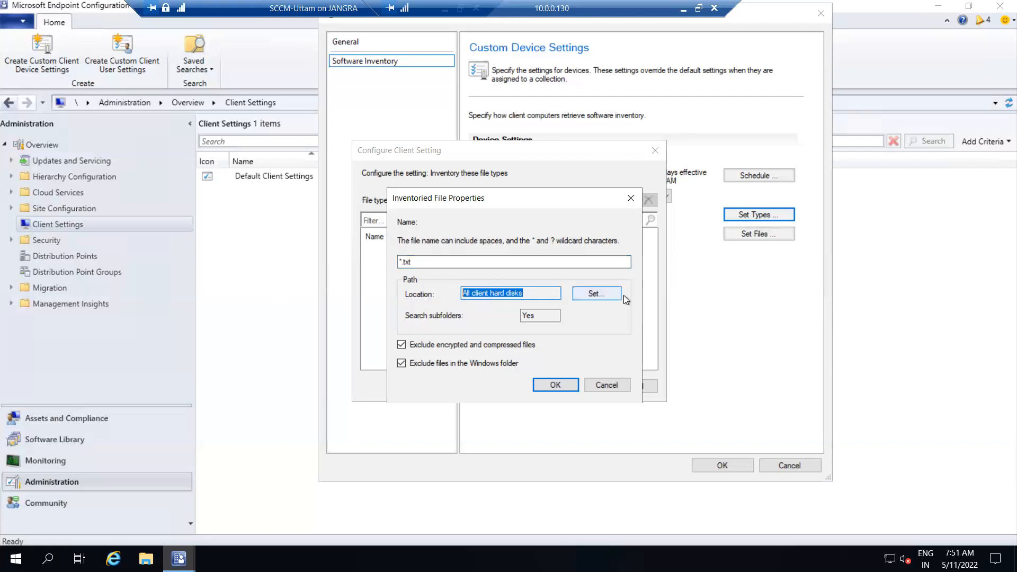
left_click(606, 293)
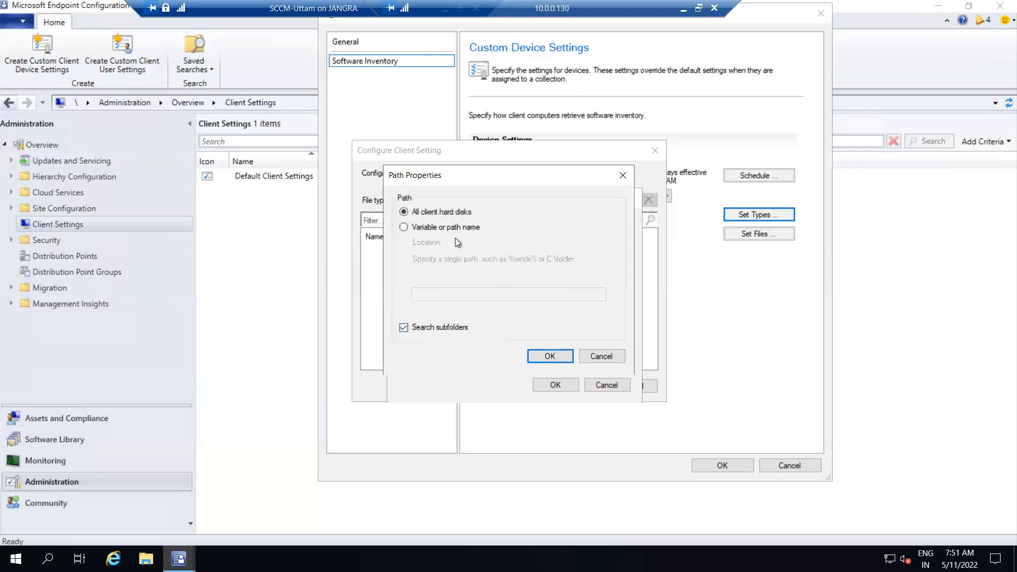
left_click_drag(466, 177, 485, 176)
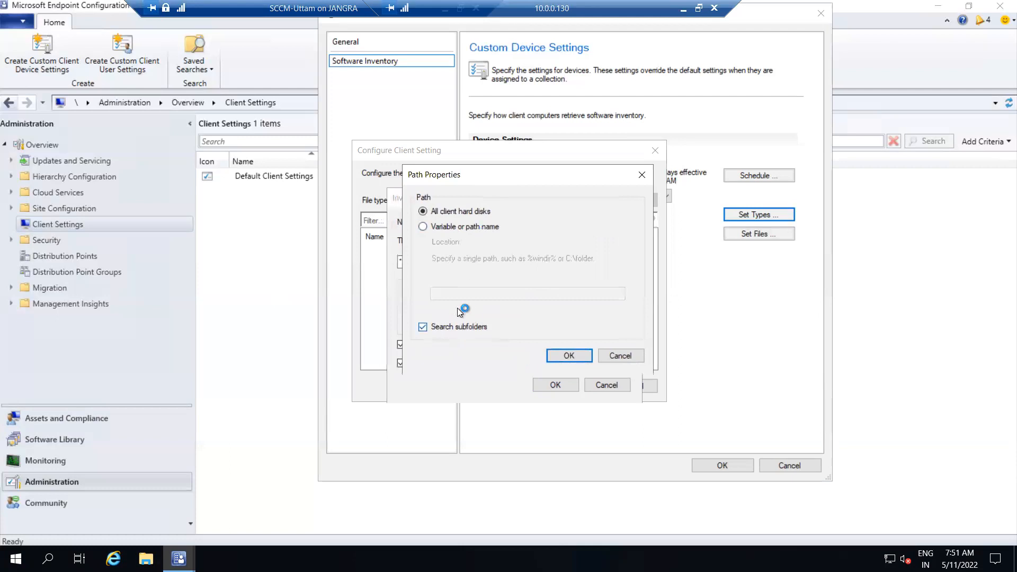
left_click(441, 225)
left_click(470, 294)
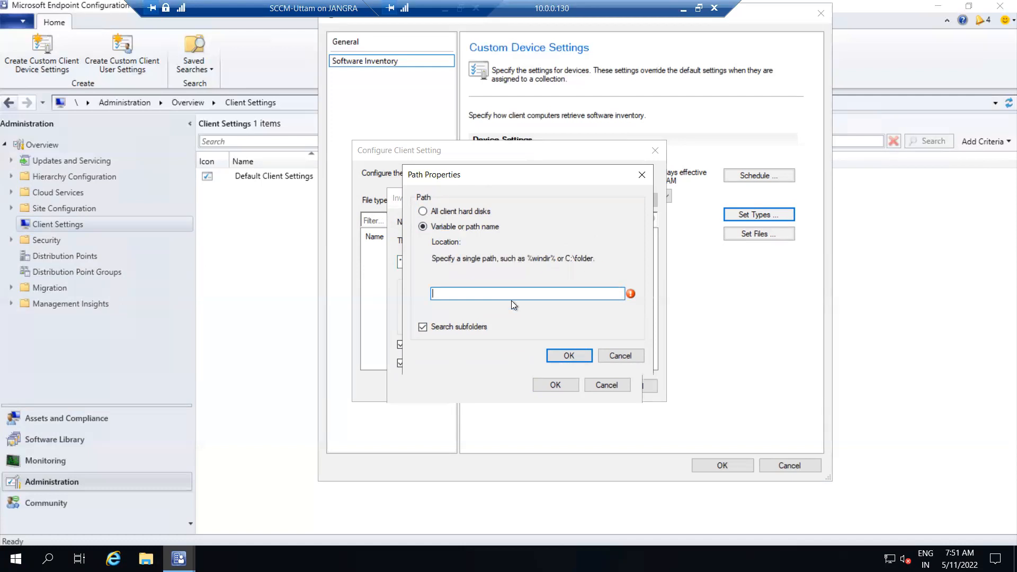
left_click(439, 211)
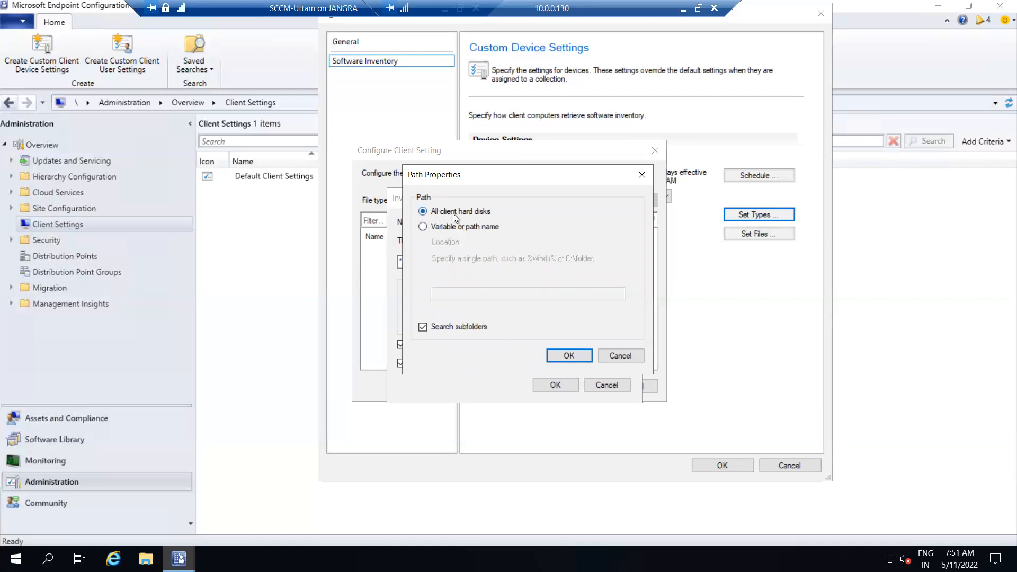
left_click(568, 350)
left_click(598, 295)
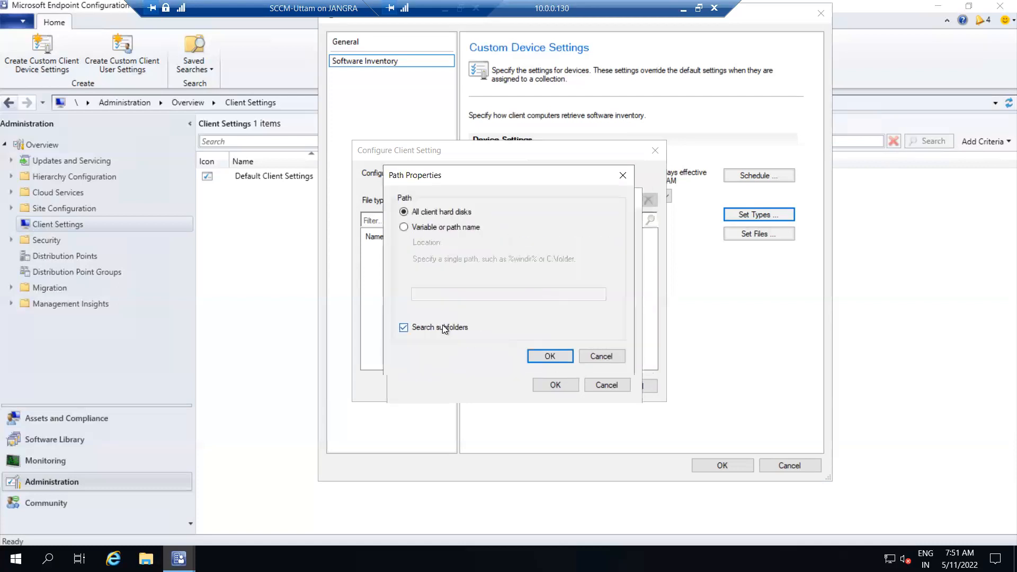
left_click(539, 354)
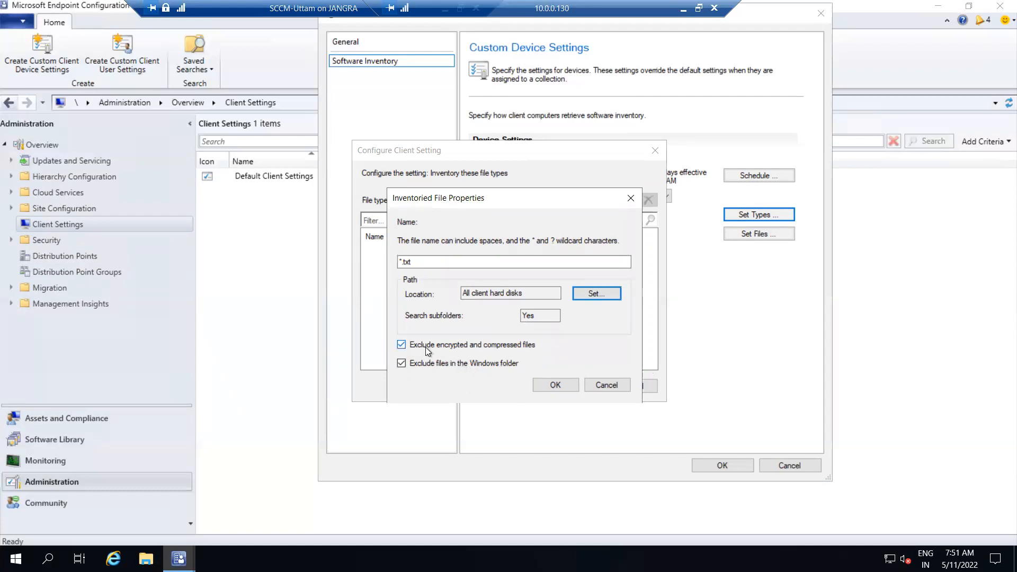
Exclude encrypted and compressed files and files in the Windows folder from the *.txt inventory, and confirm the inventoried file types.
left_click(450, 347)
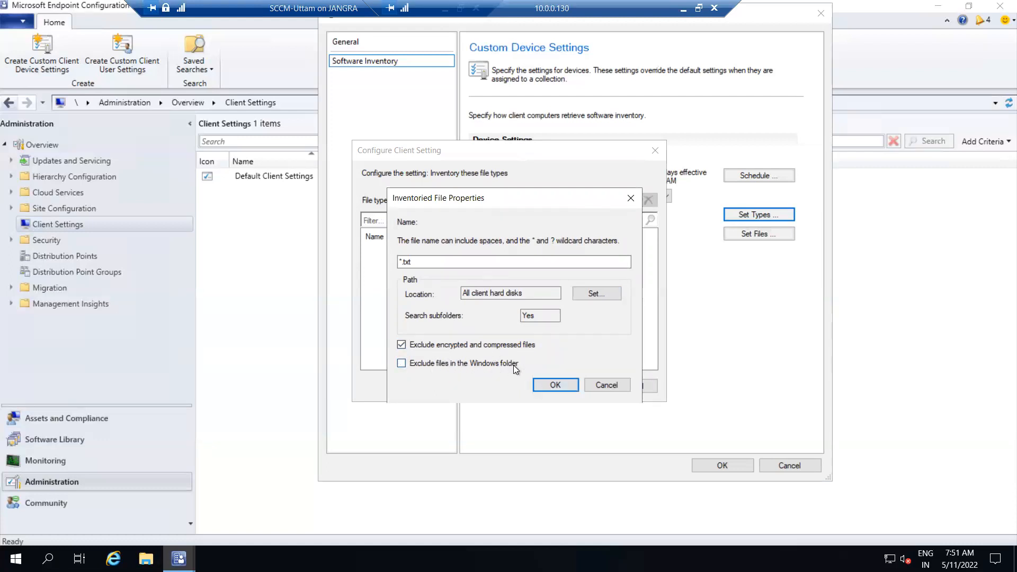
left_click(494, 364)
left_click_drag(470, 197, 455, 181)
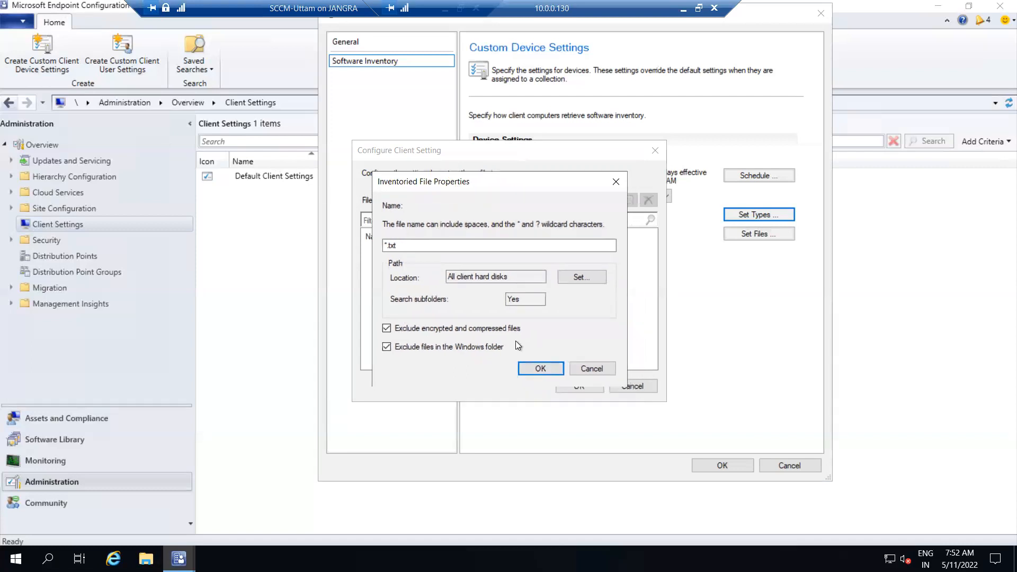
left_click(544, 371)
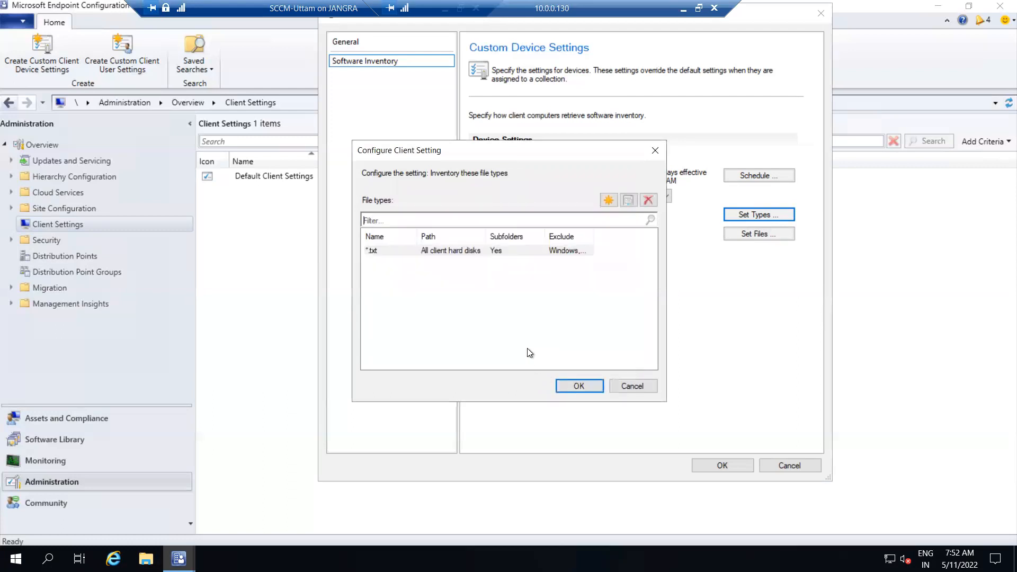
left_click(578, 384)
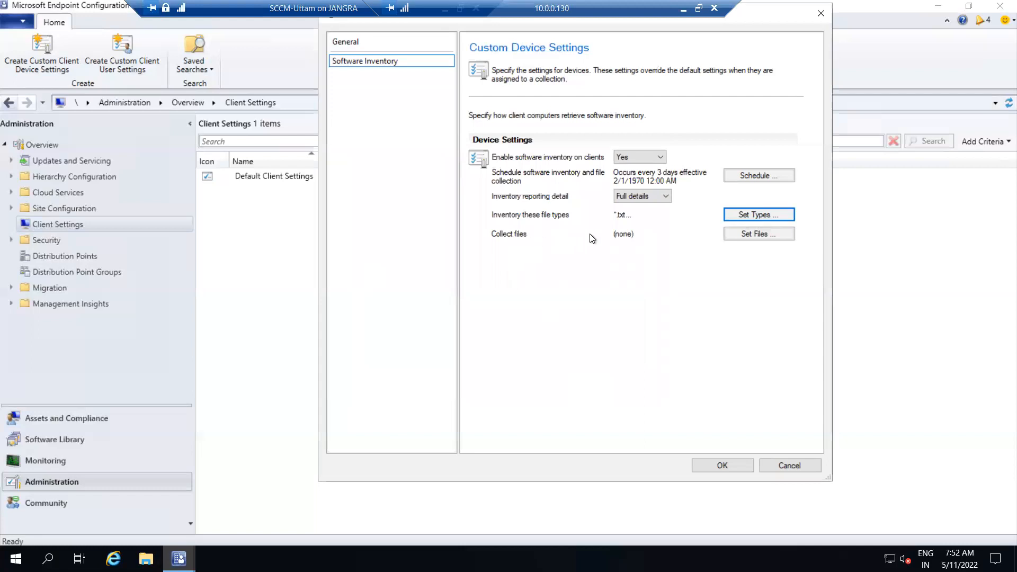
Add a new entry to the Collect files setting with the file name *.txt.
left_click(753, 237)
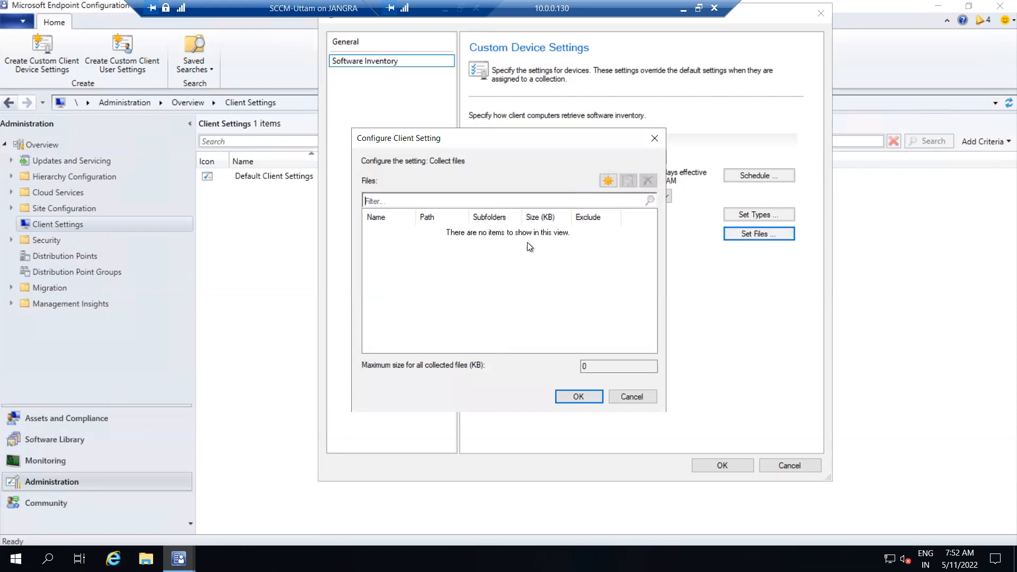
left_click_drag(481, 141, 488, 111)
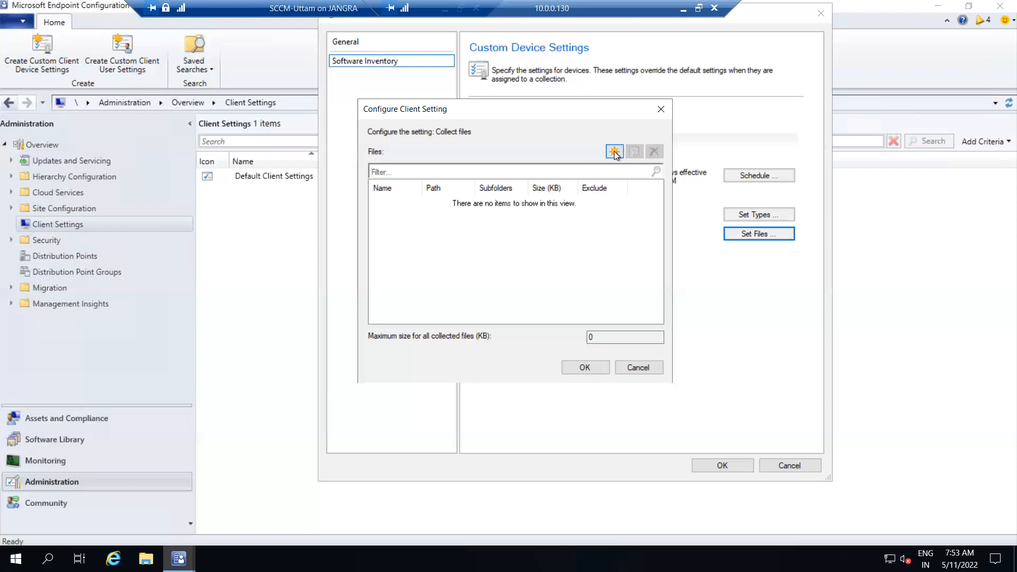
left_click(614, 151)
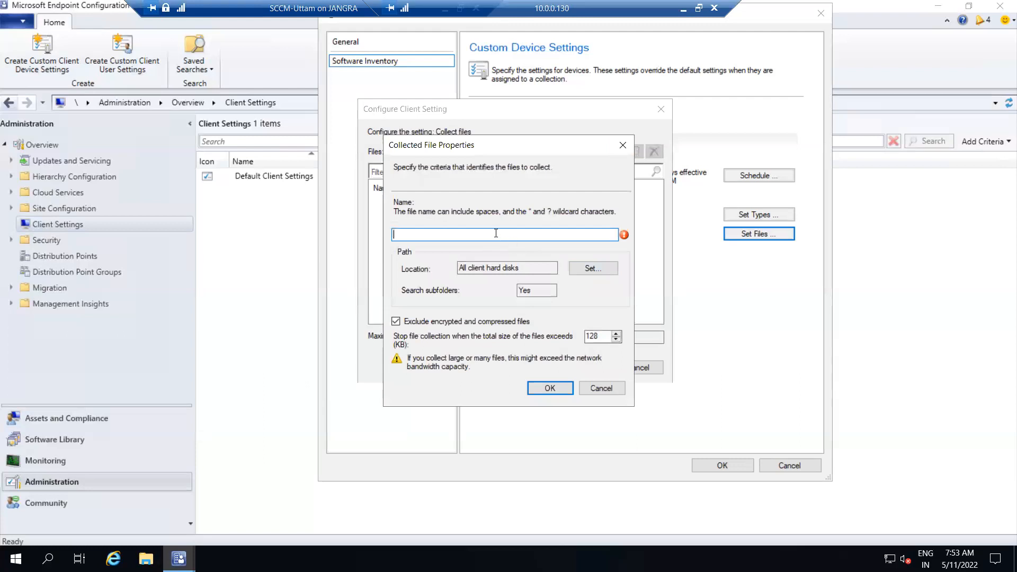
type("*.txt")
left_click_drag(599, 337, 574, 332)
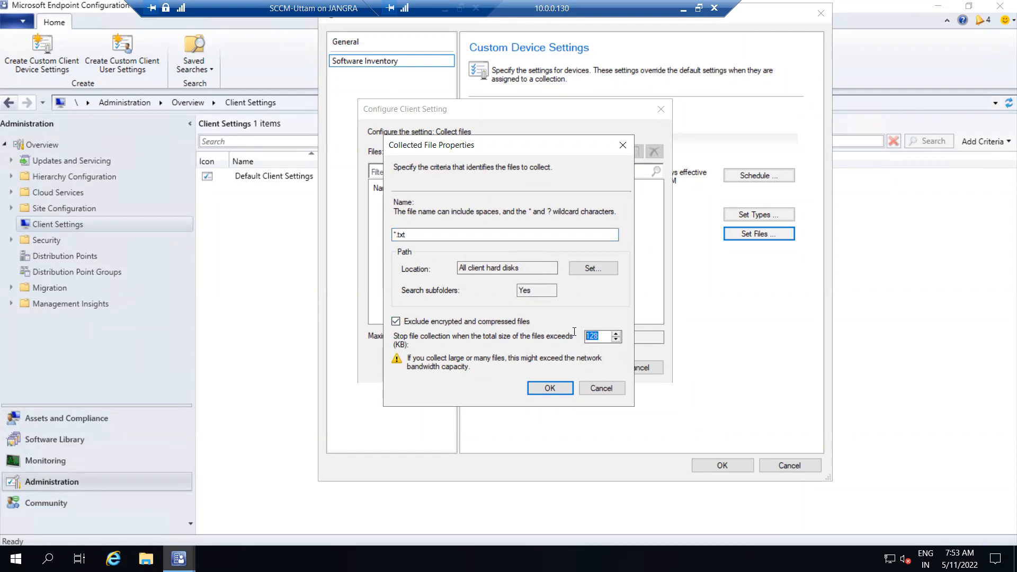
left_click(604, 337)
double_click(604, 337)
left_click(601, 337)
left_click_drag(602, 338, 576, 328)
Open Calculator and multiply 1024 by 20.
key("super+r")
type("cmd")
key("Return")
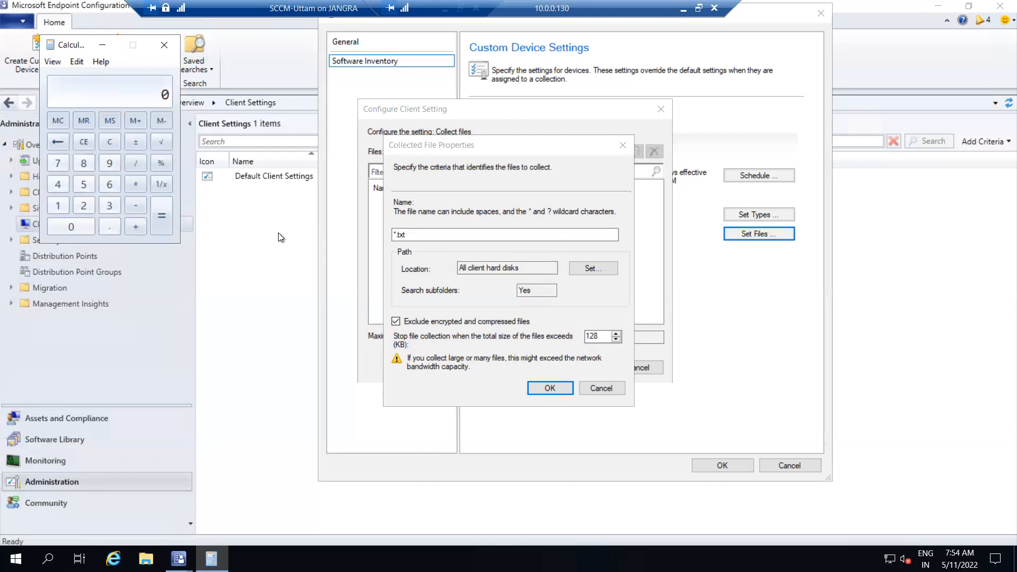
left_click(62, 205)
left_click(65, 227)
left_click(82, 208)
left_click(58, 185)
left_click(138, 183)
left_click(80, 209)
left_click(81, 223)
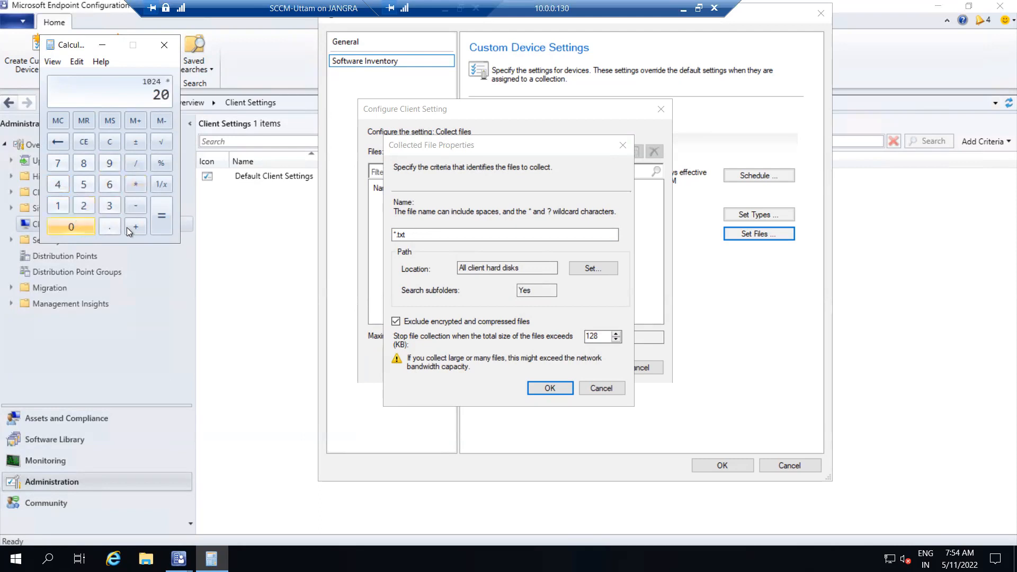
left_click(164, 221)
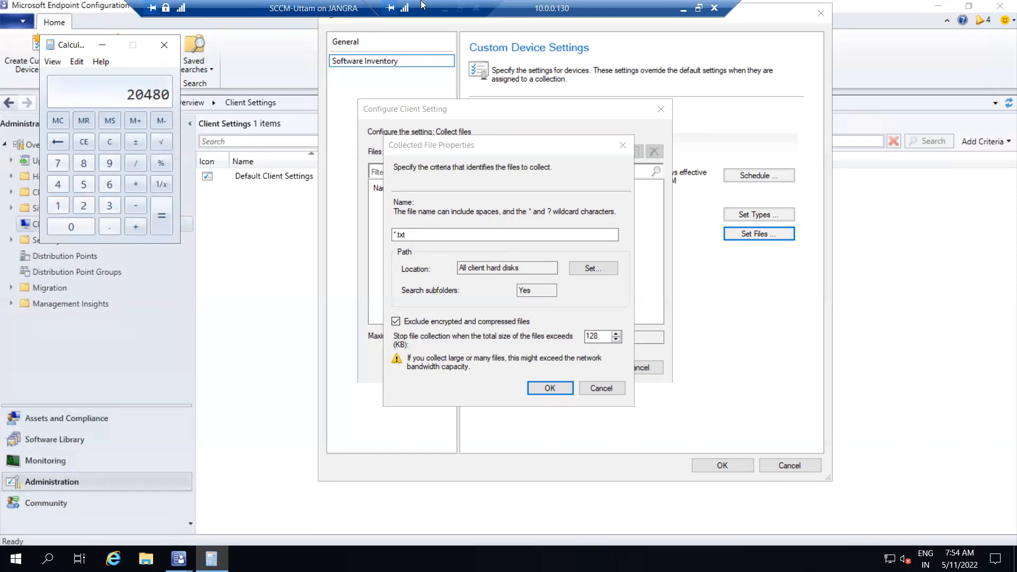
Try 20480 KB and 20481 KB as the total size limit for collecting the *.txt files.
left_click(496, 333)
type("20480")
key("BackSpace")
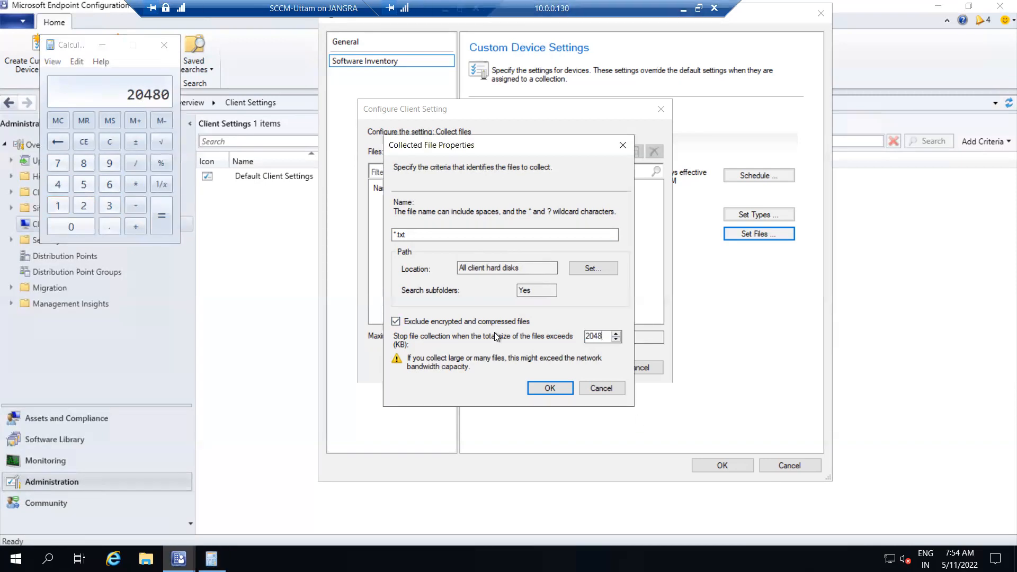
type("1")
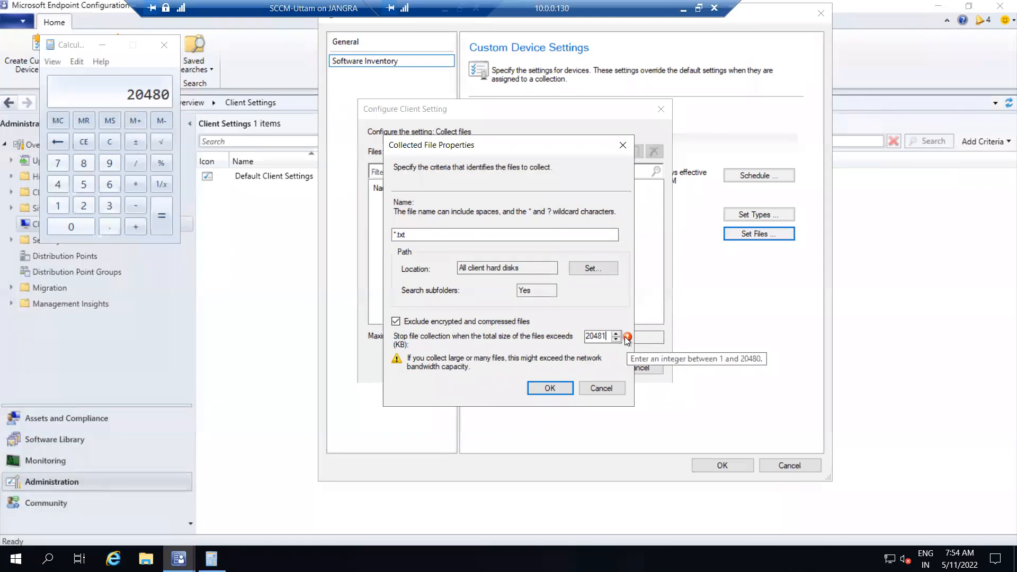
key("BackSpace")
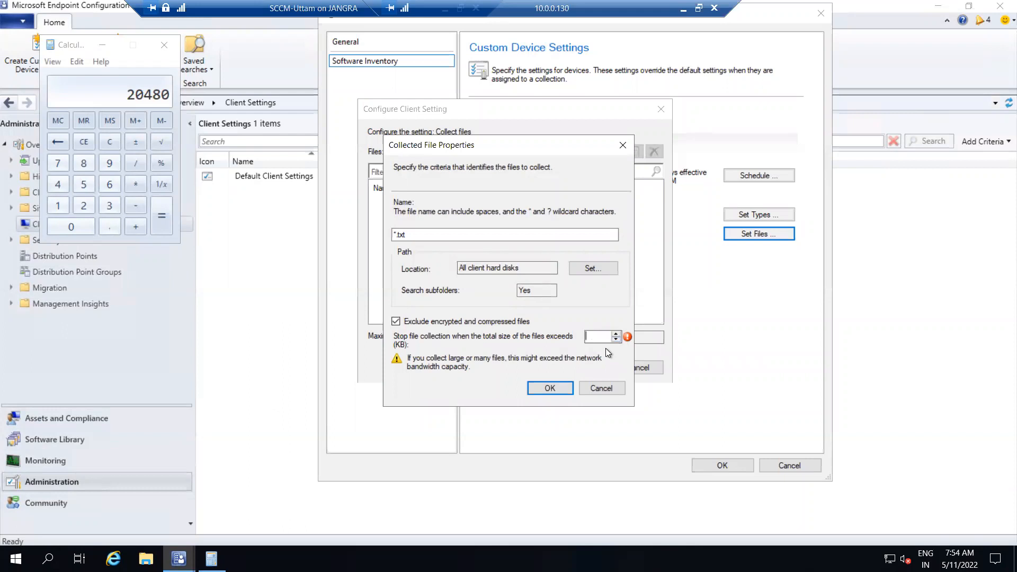
Limit the collection of *.txt files to 1024 KB and save the custom device settings.
type("1024")
left_click(558, 389)
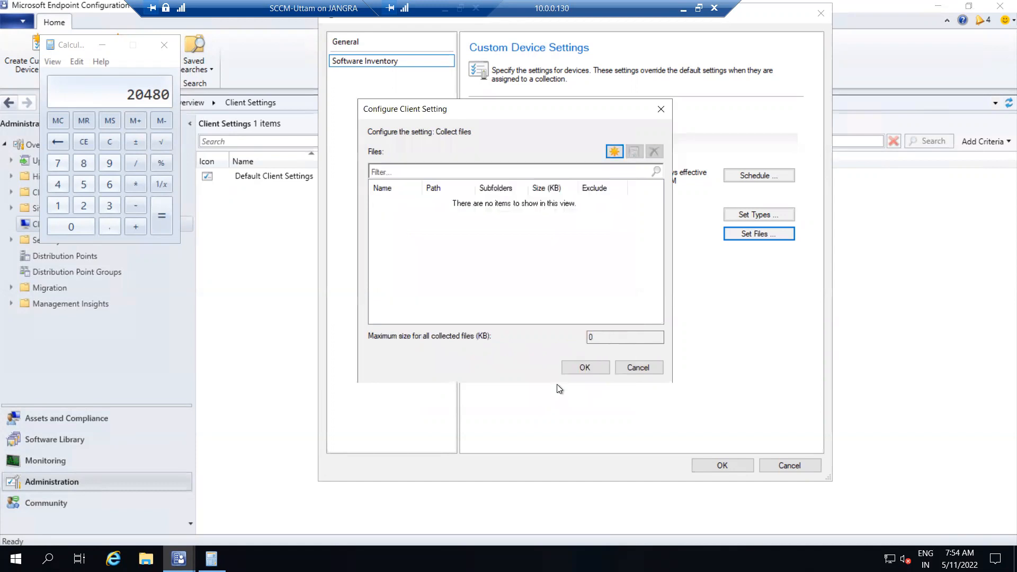
left_click(582, 368)
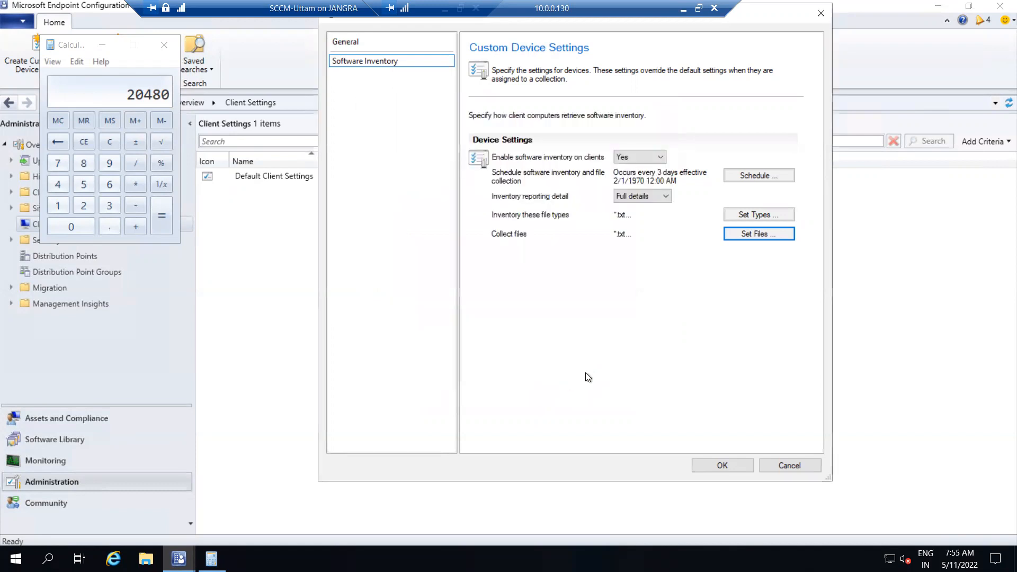
left_click(721, 467)
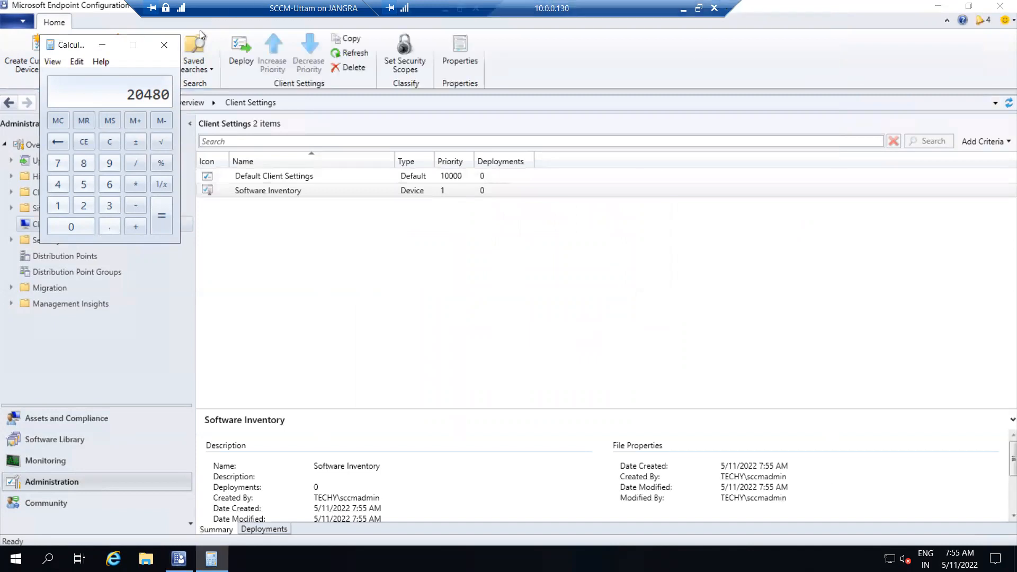
left_click(164, 45)
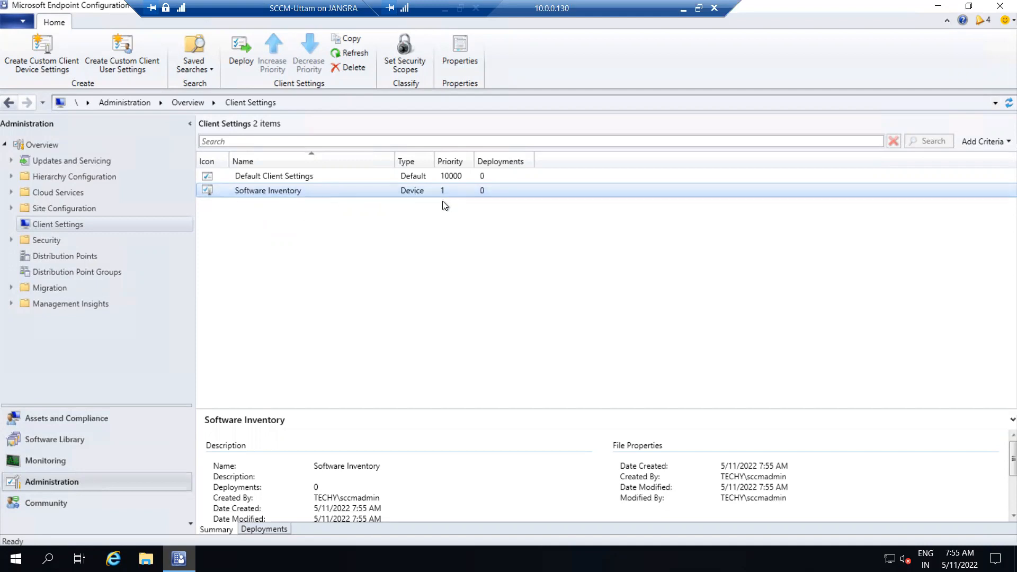
Compare the Default Client Settings with the Software Inventory settings, including their priority and available actions.
left_click(480, 176)
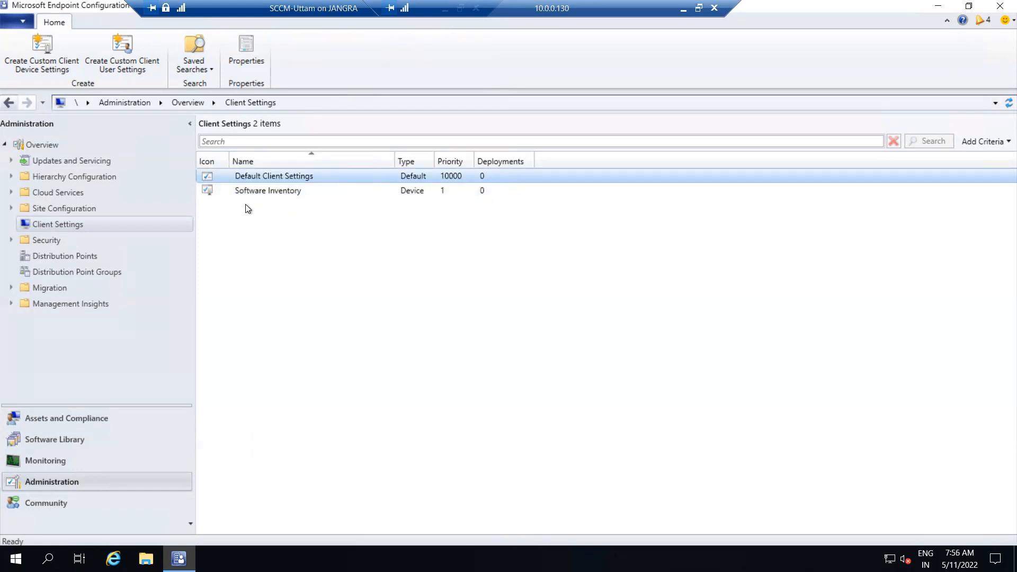
right_click(249, 173)
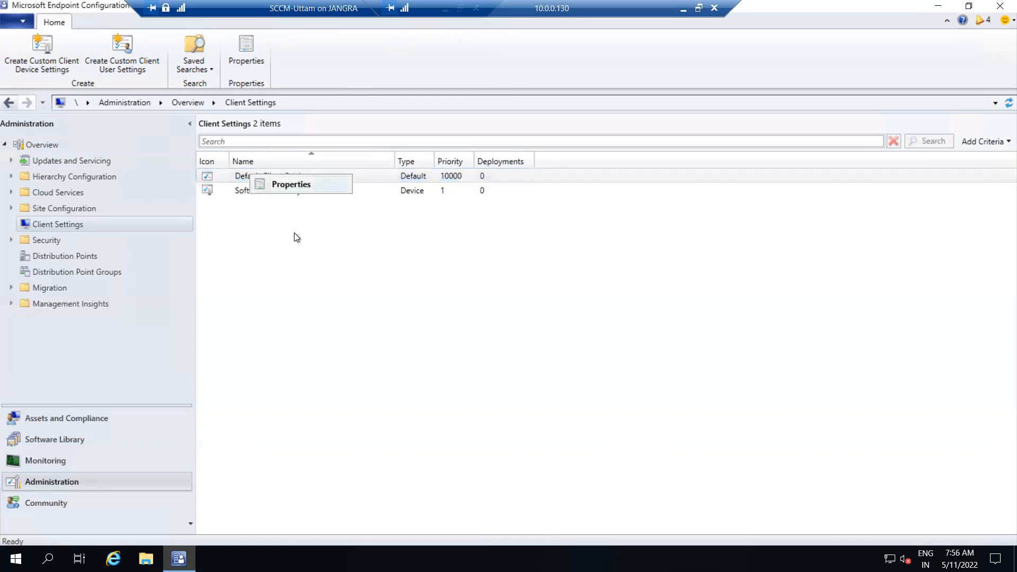
left_click(491, 189)
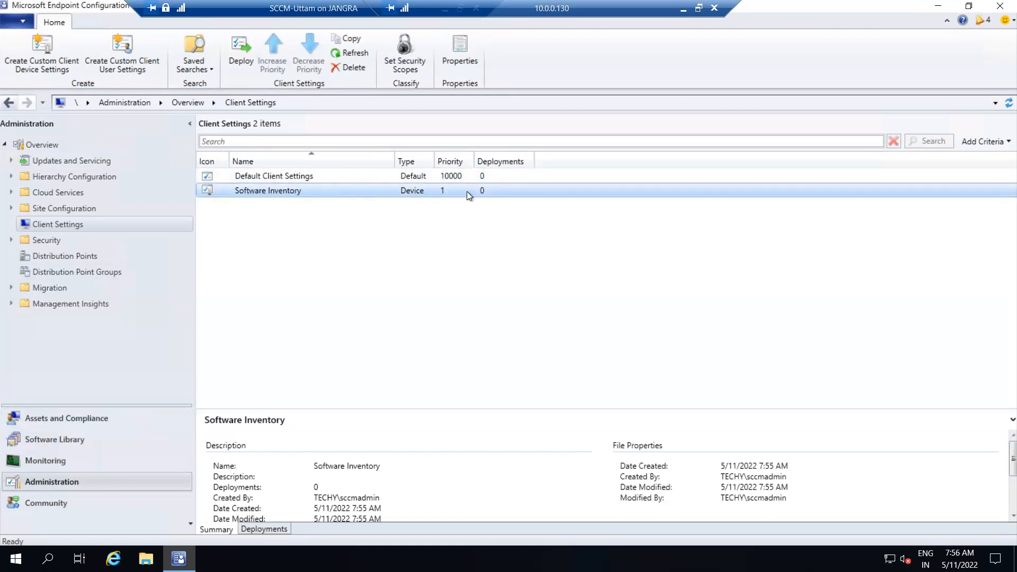
Examine the member devices of the Widows 10 Devices - Static device collection and return to the client settings list.
left_click(81, 416)
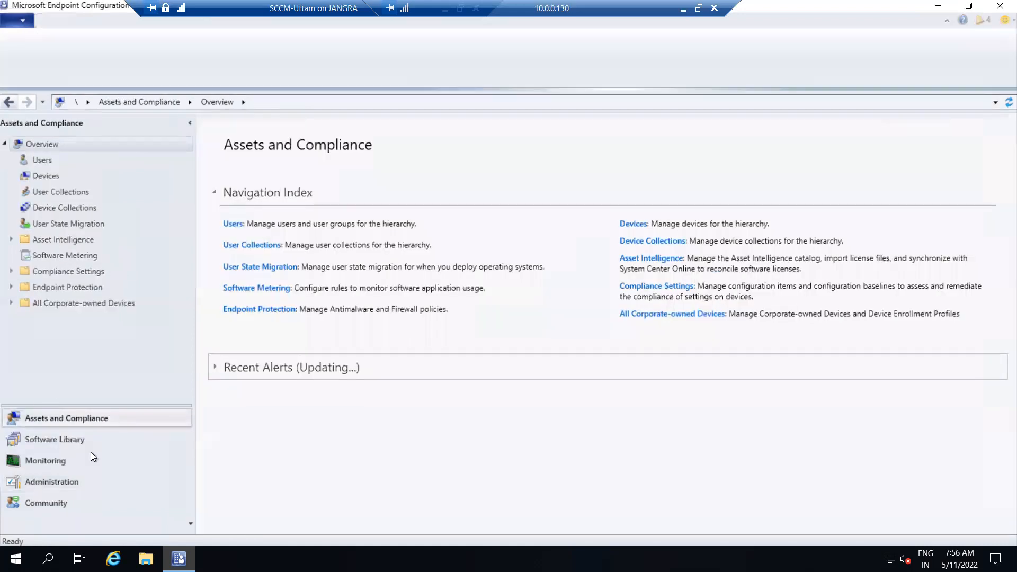
left_click(58, 208)
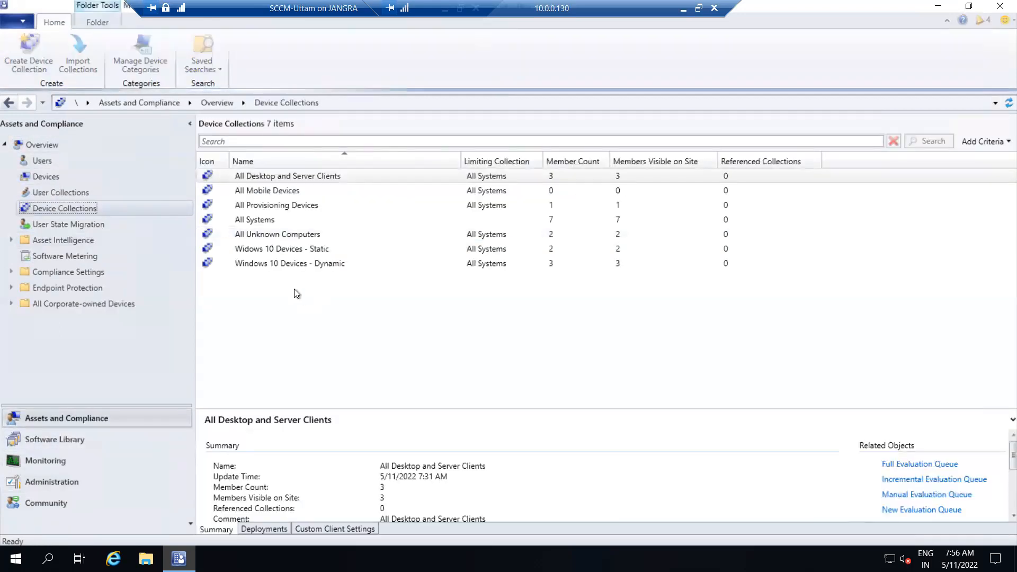
left_click(284, 249)
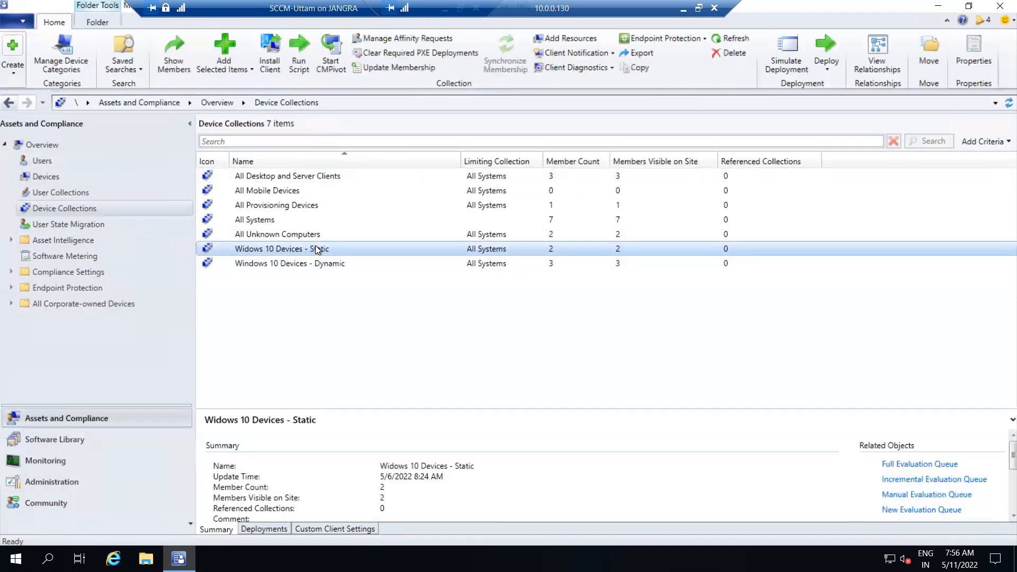
right_click(319, 246)
left_click(365, 187)
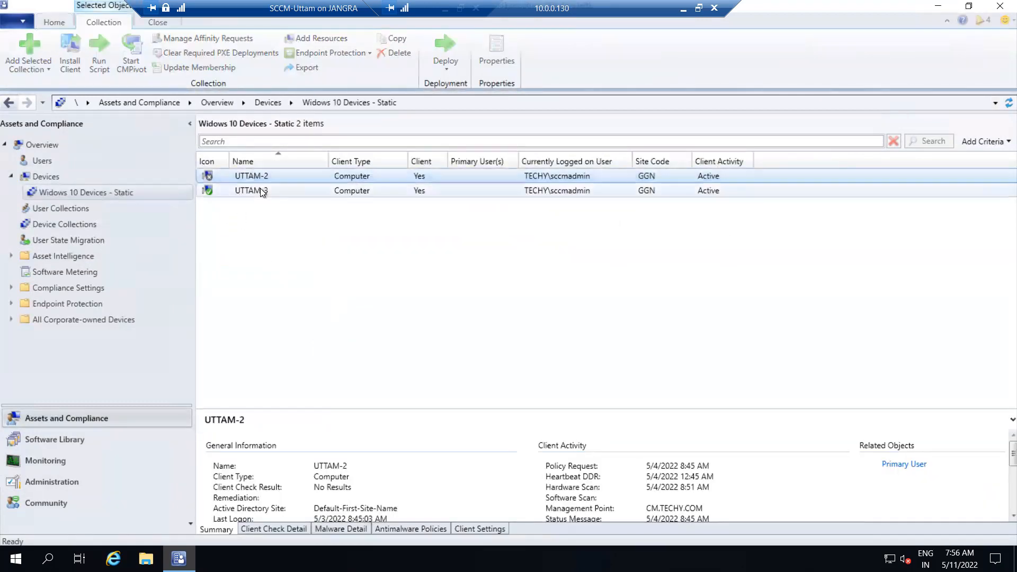
left_click(262, 188)
left_click(256, 176)
left_click(260, 190)
left_click(256, 176)
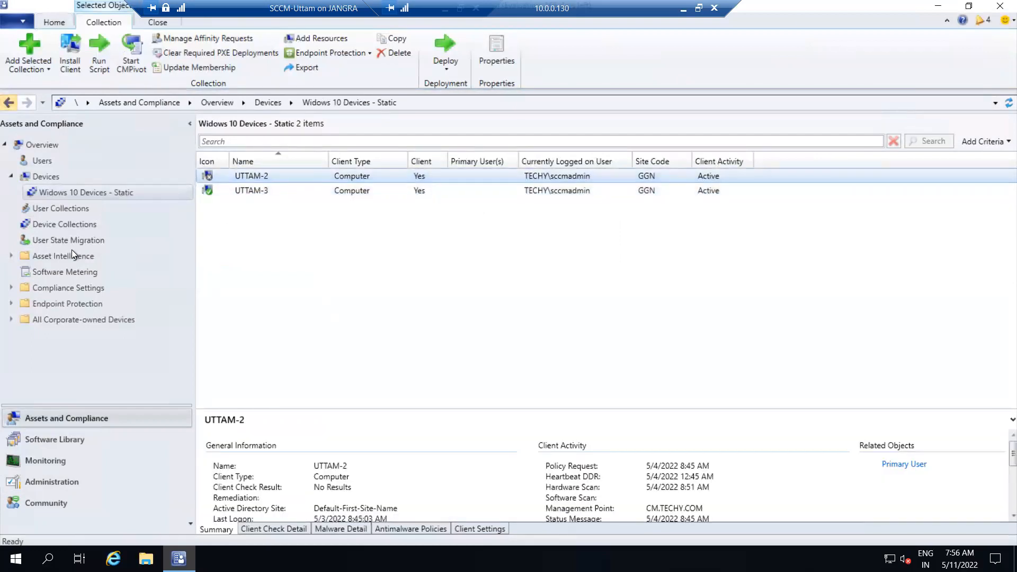
left_click(64, 224)
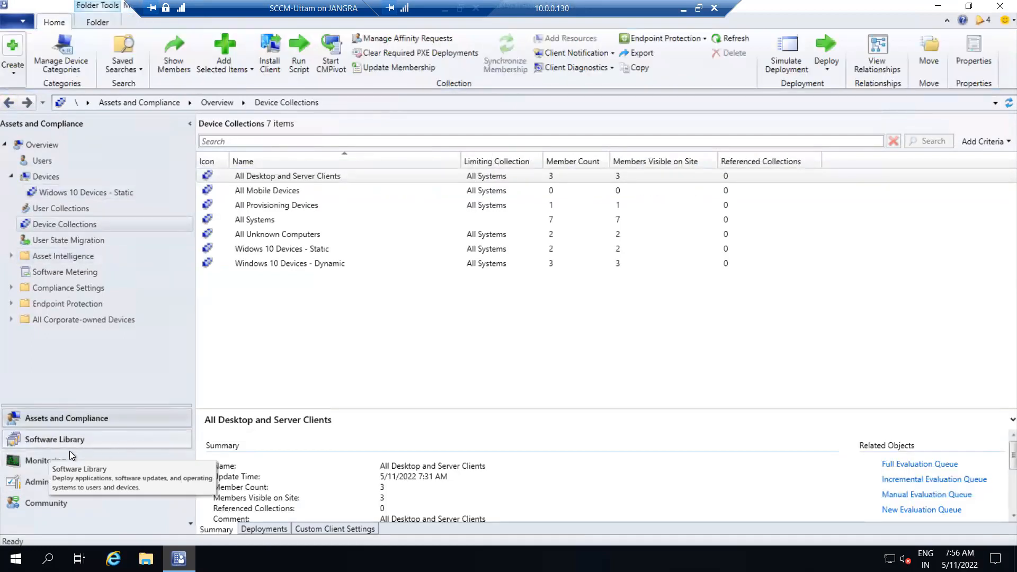
left_click(54, 480)
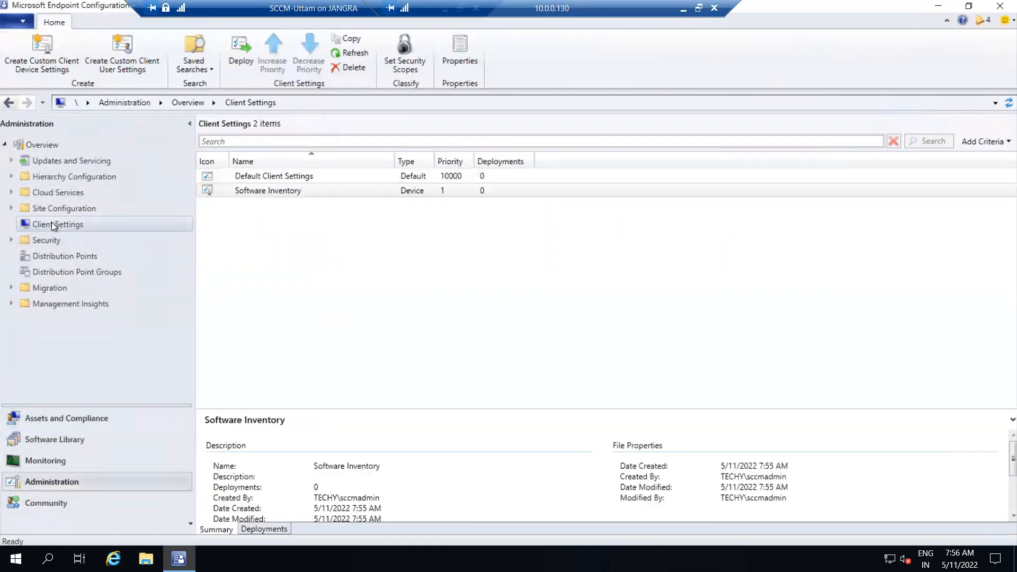
Deploy the Software Inventory client settings to the Widows 10 Devices - Static device collection.
left_click(295, 191)
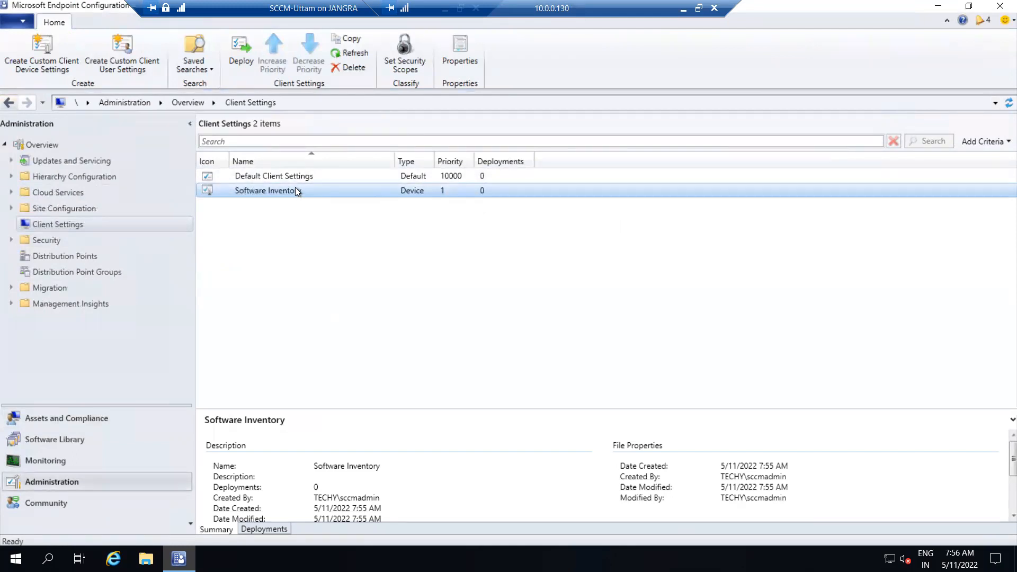
right_click(295, 188)
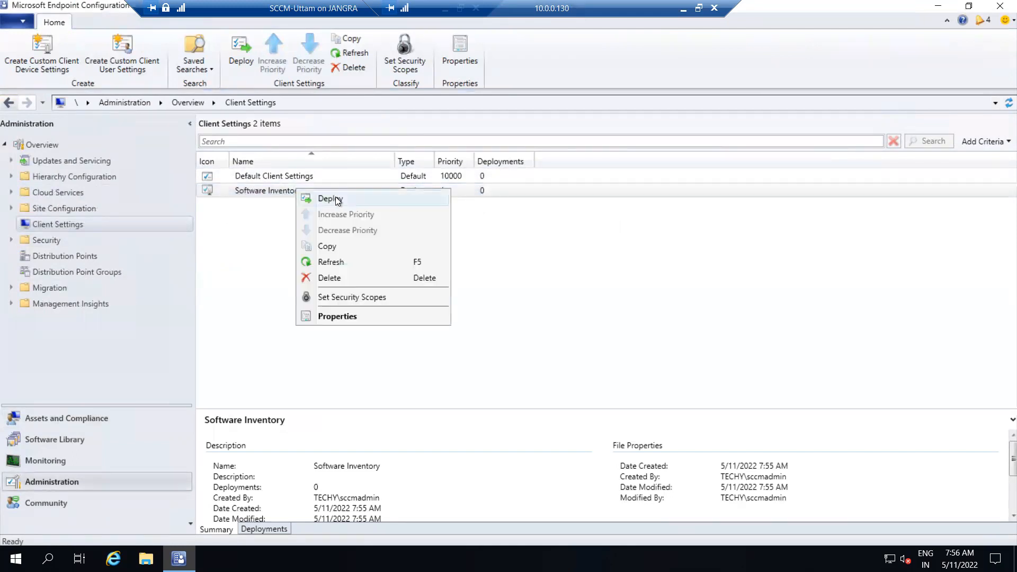
left_click(336, 197)
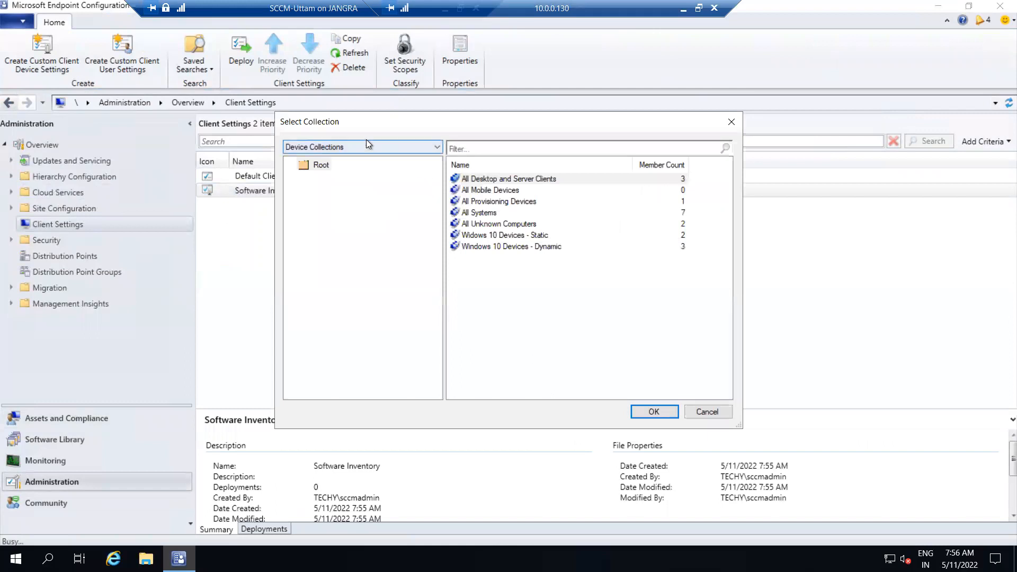
left_click(501, 236)
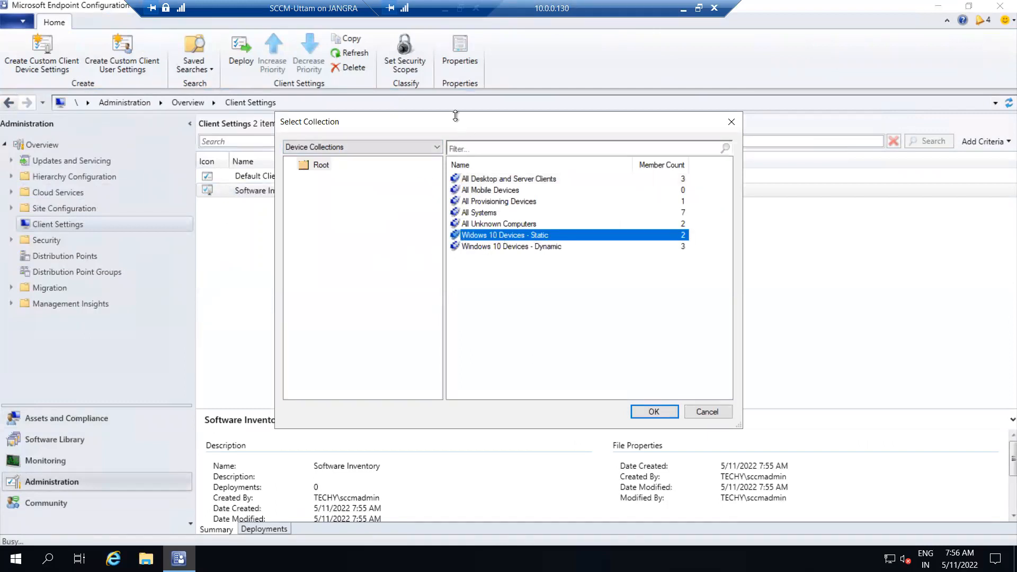
left_click_drag(456, 121, 558, 122)
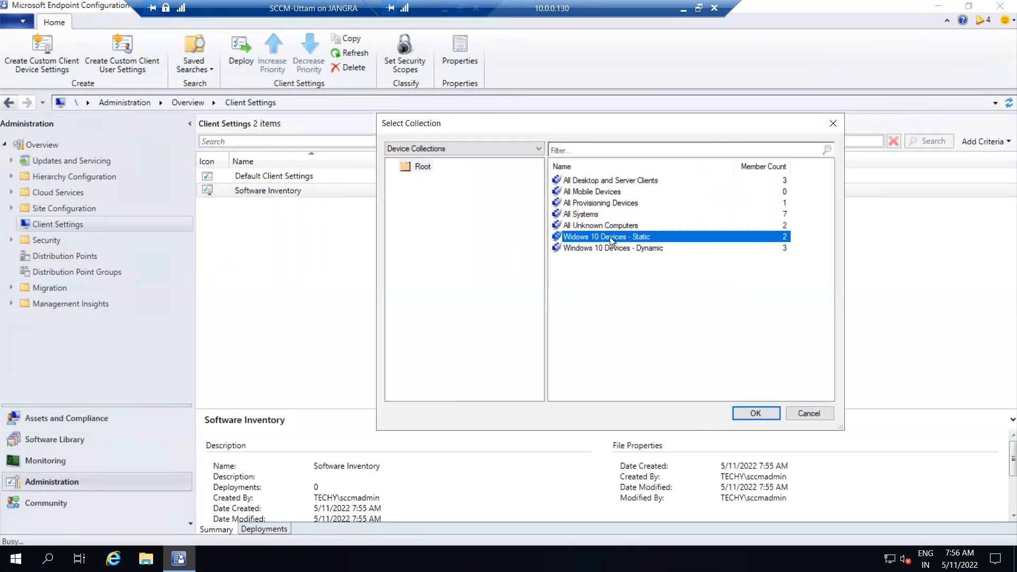
left_click(754, 413)
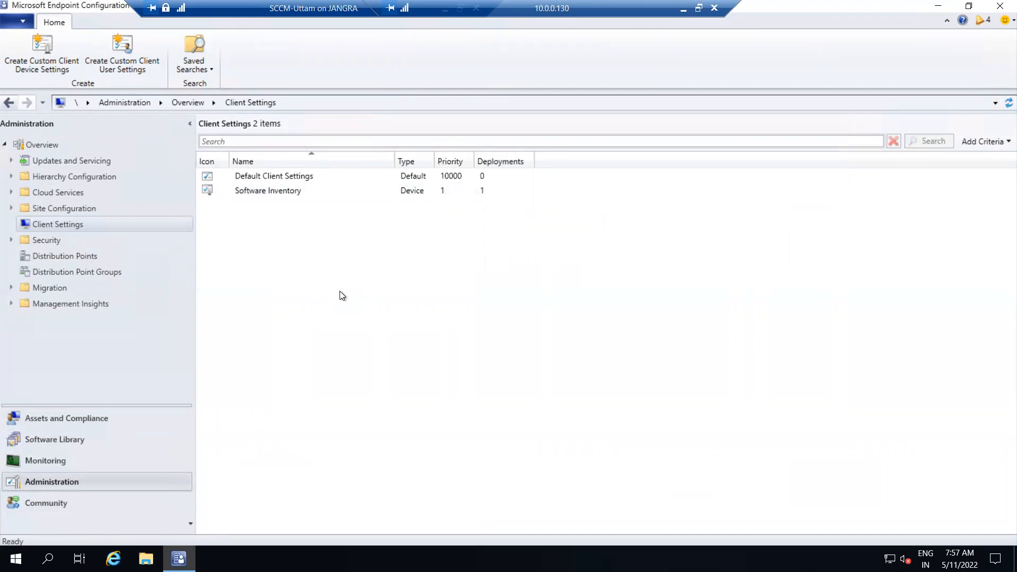
left_click(275, 190)
right_click(272, 189)
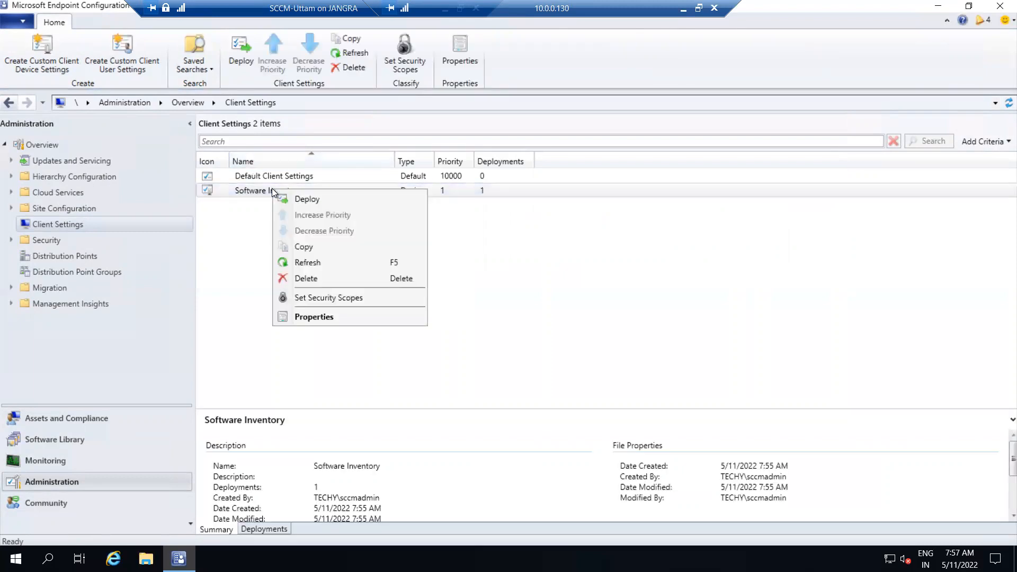
left_click(320, 204)
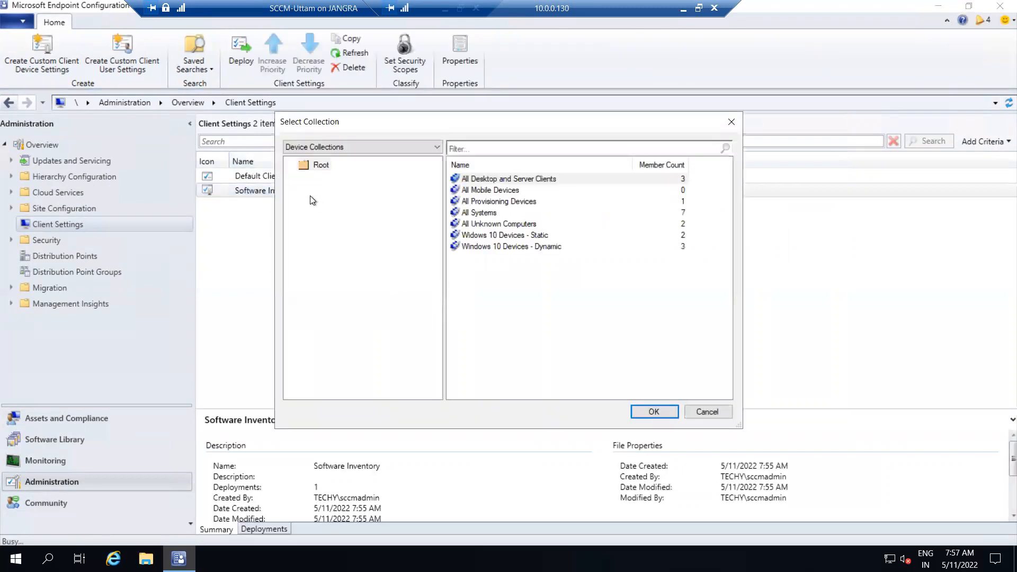
left_click(490, 239)
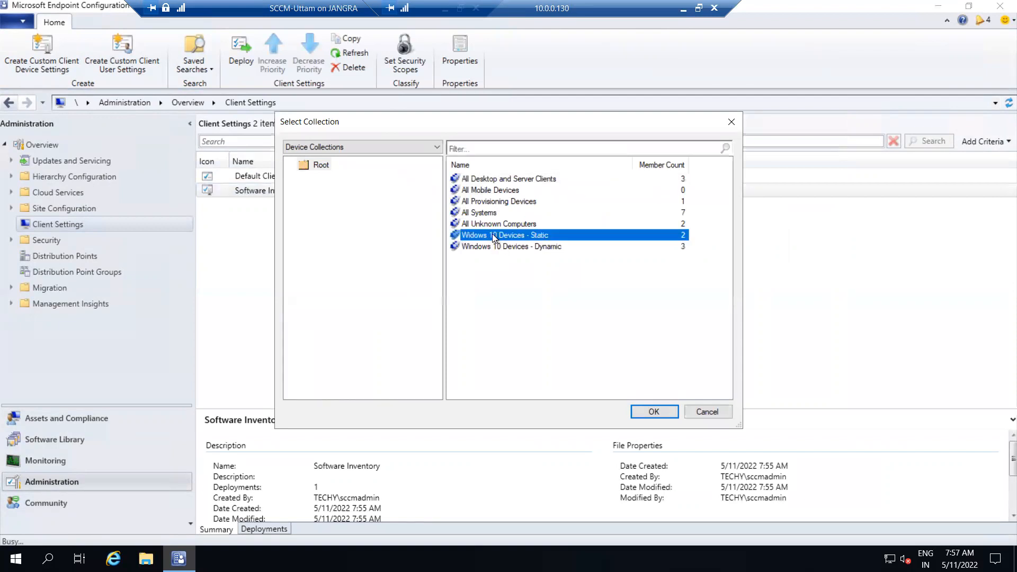
left_click_drag(444, 123, 616, 123)
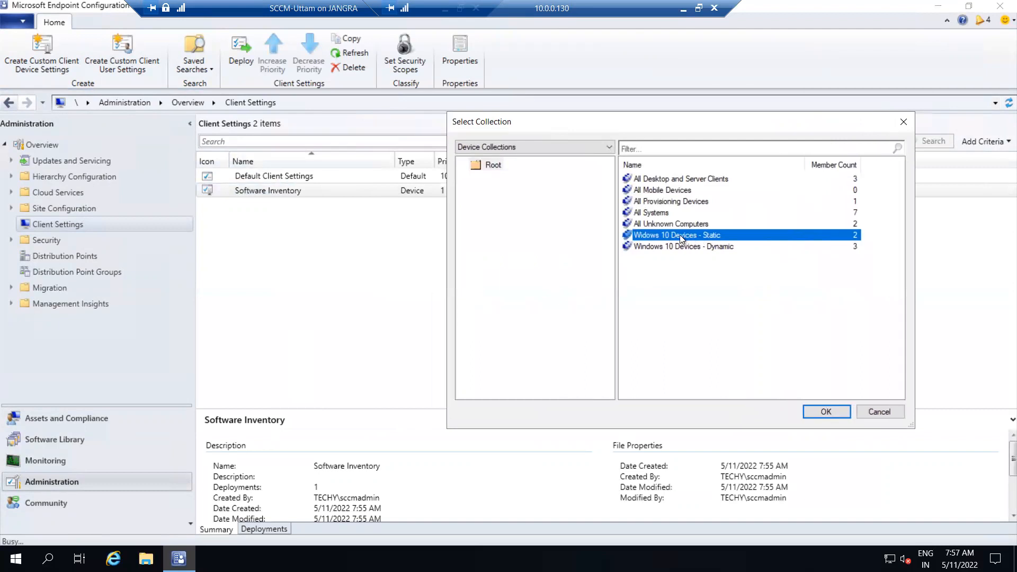
left_click(879, 412)
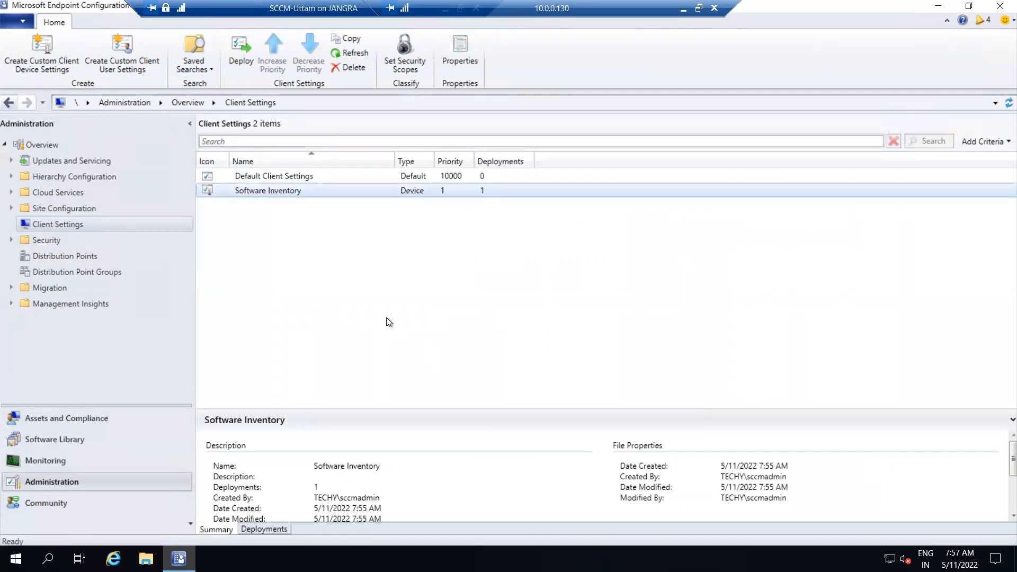
Check the Widows 10 Devices - Static entry among the device collections and return to the client settings list.
left_click(269, 186)
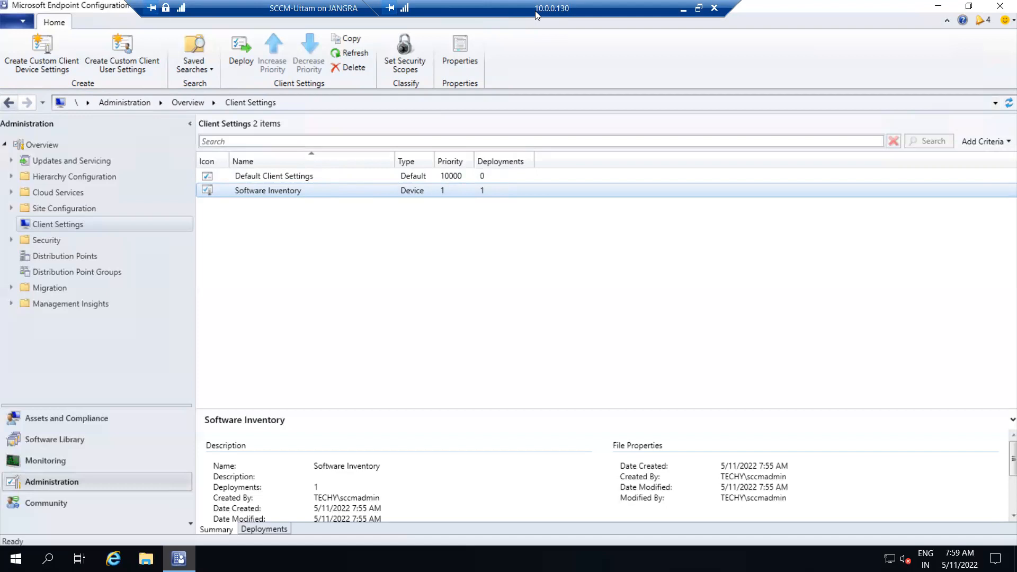
left_click(79, 421)
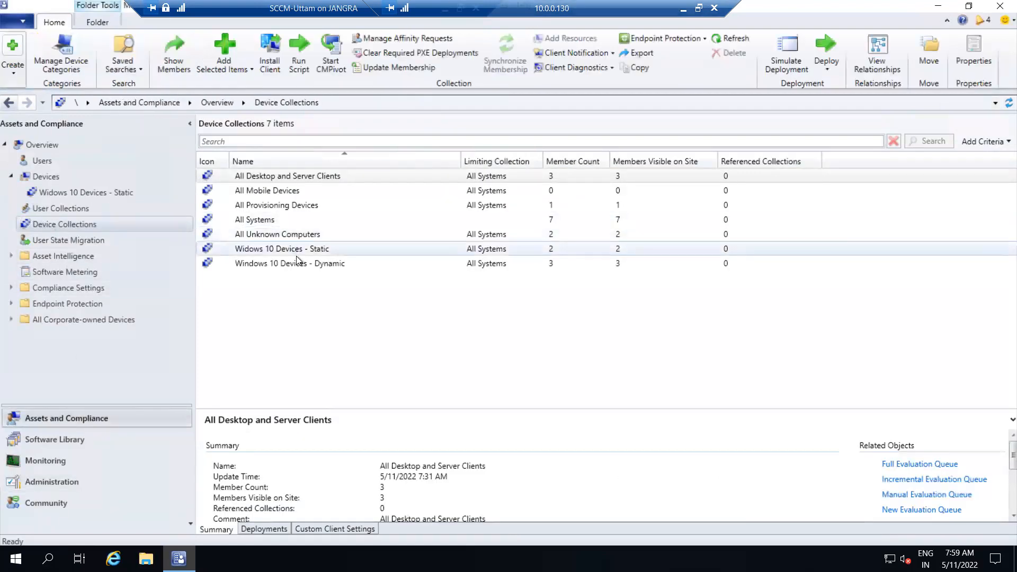
left_click(289, 250)
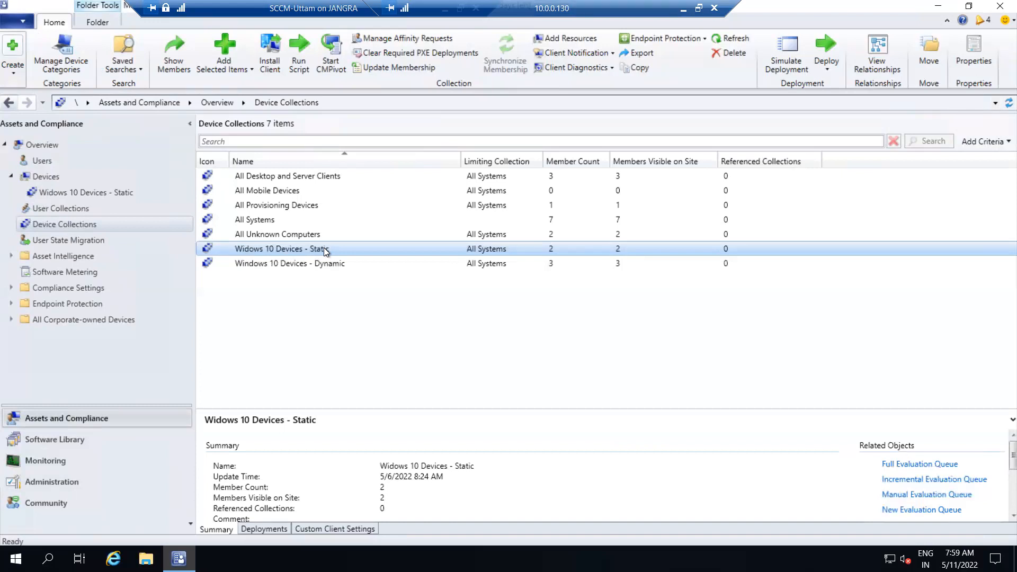
left_click(34, 486)
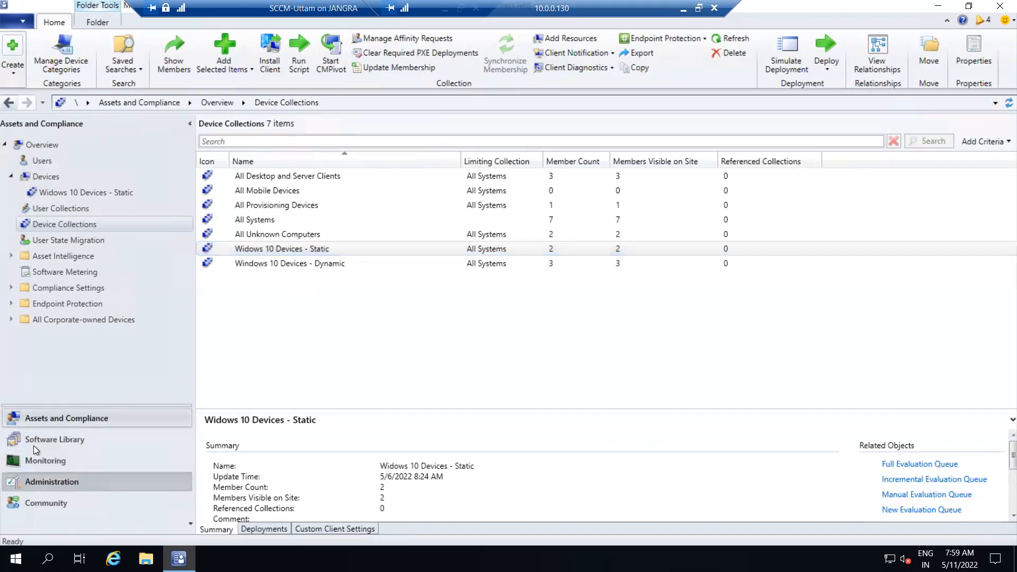
Review the schedule, file types and file collection options in the properties of the Software Inventory client settings.
left_click(263, 191)
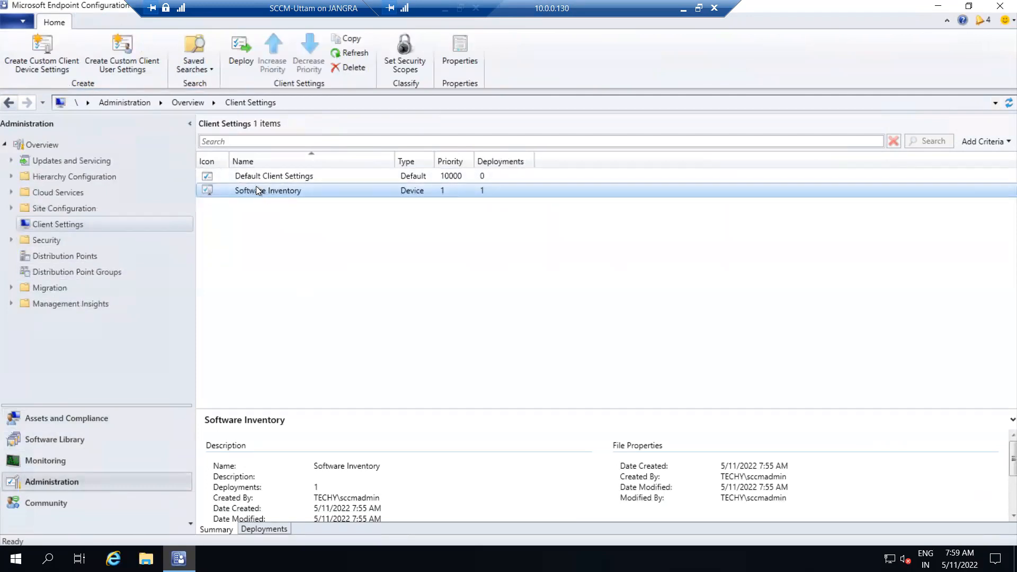
right_click(255, 186)
left_click(326, 317)
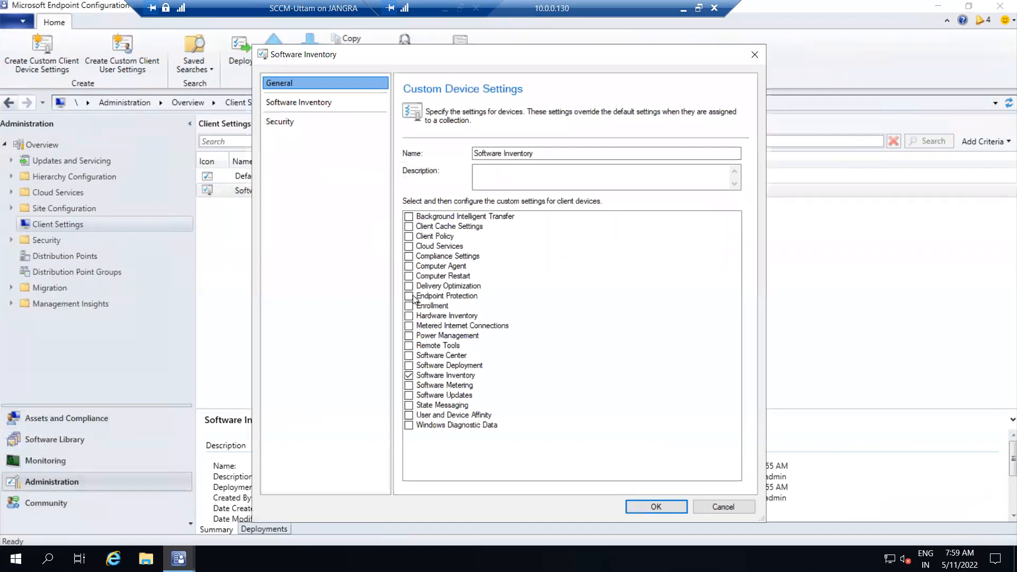
left_click(303, 104)
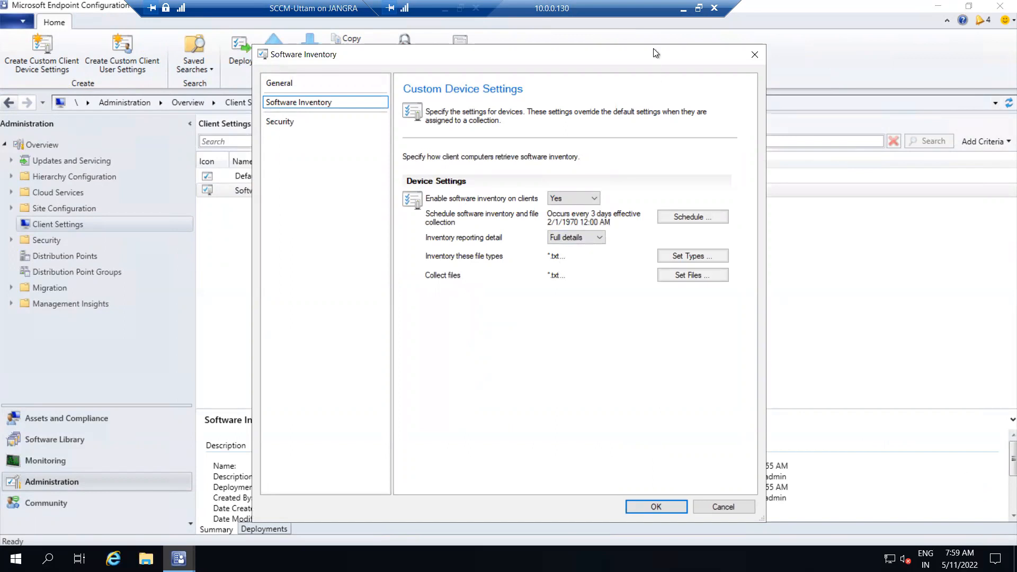
left_click_drag(737, 59, 751, 56)
left_click(768, 51)
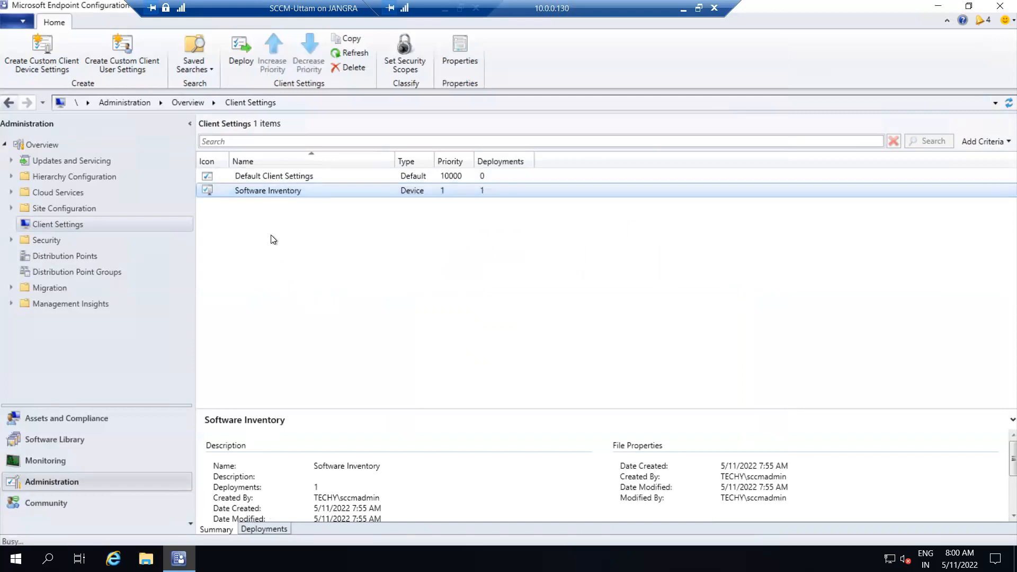
Start new custom client device settings named Software Inventory -2 and include the Software Inventory section.
right_click(270, 237)
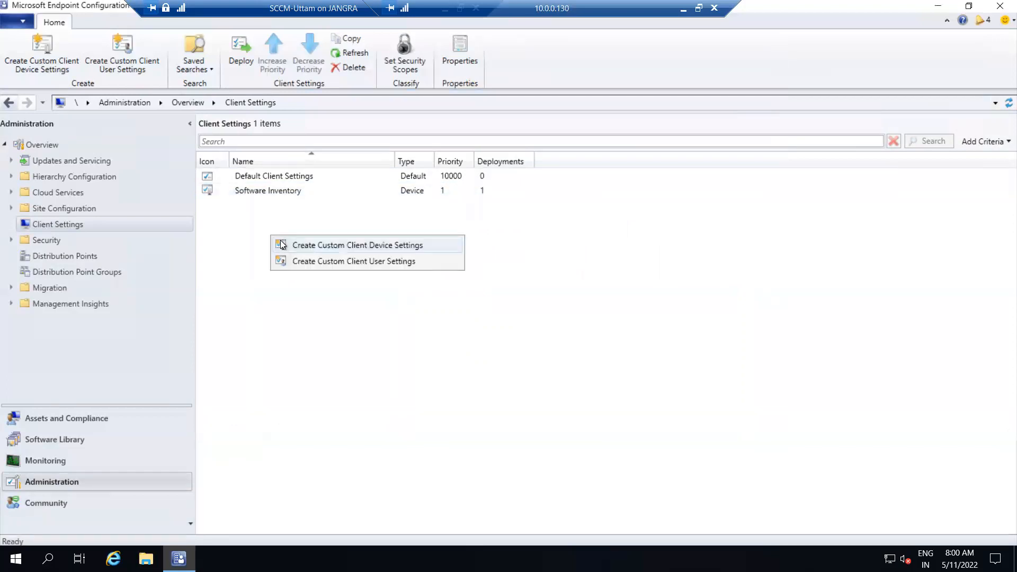
left_click(323, 247)
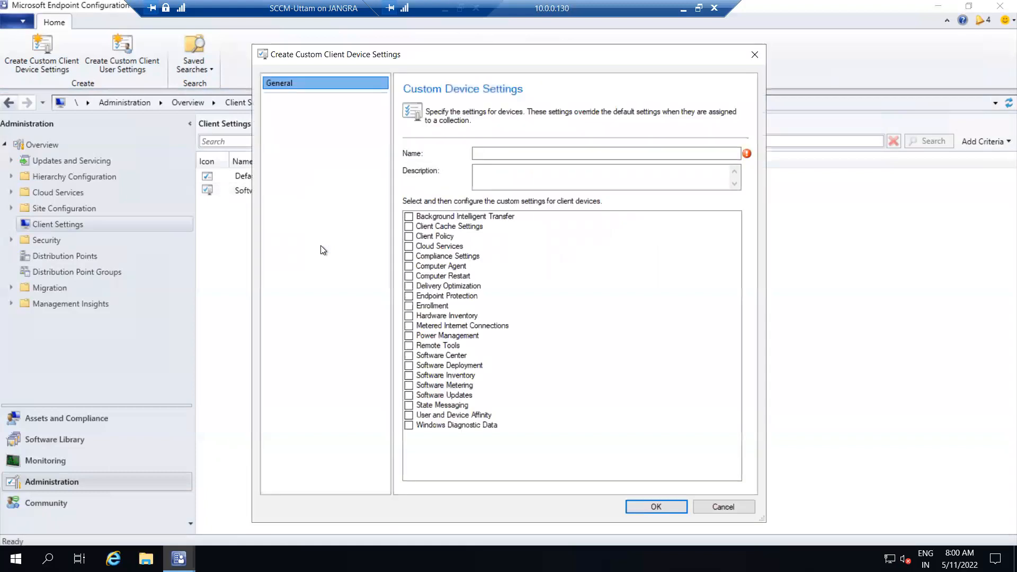
left_click(496, 153)
type("Rem")
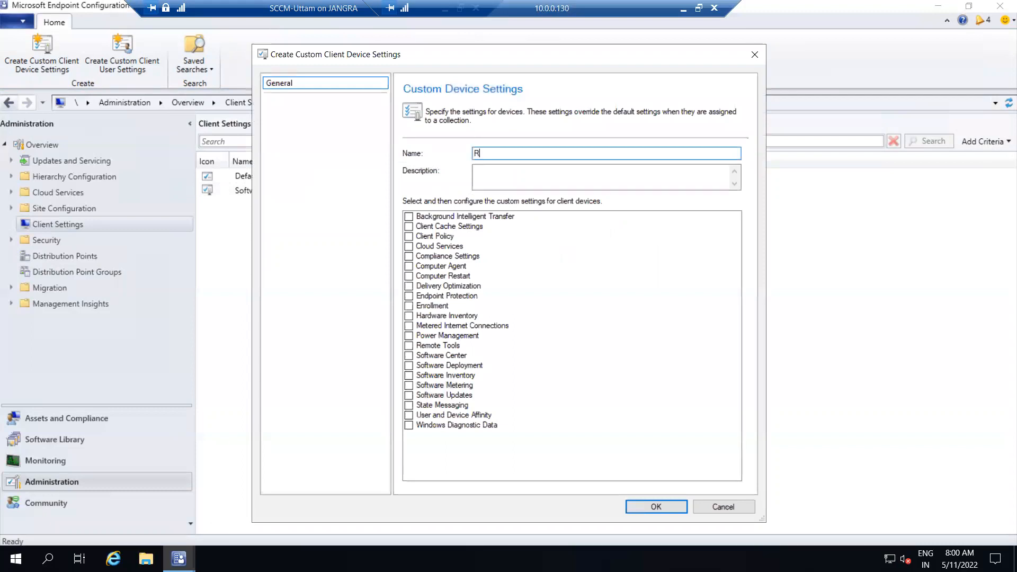
key("BackSpace")
key("BackSpace")
key("BackSpace")
type("Software Inventory -2")
left_click(427, 375)
left_click(297, 103)
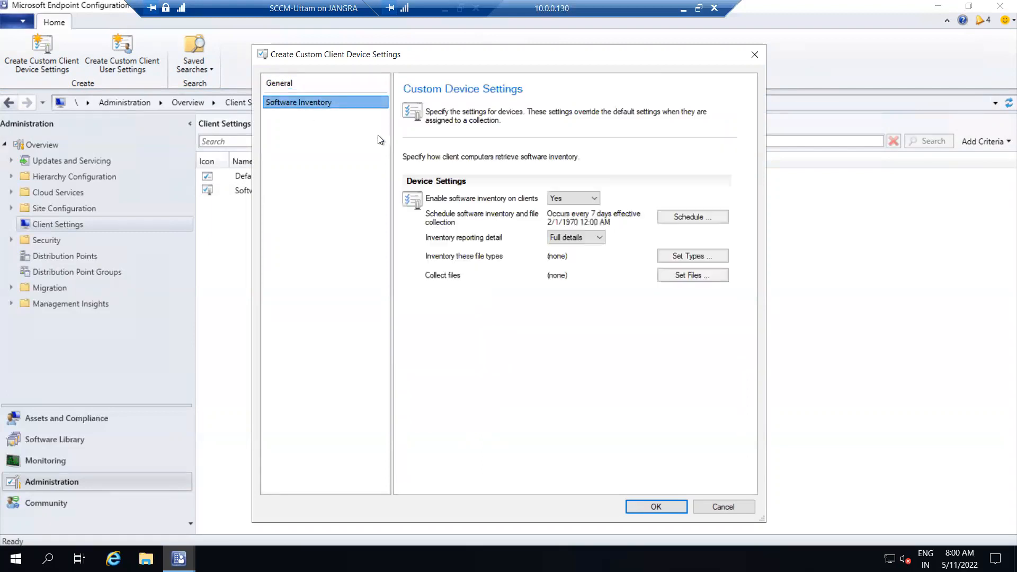
Schedule software inventory and file collection to run every 15 days and save the new device settings.
left_click(692, 216)
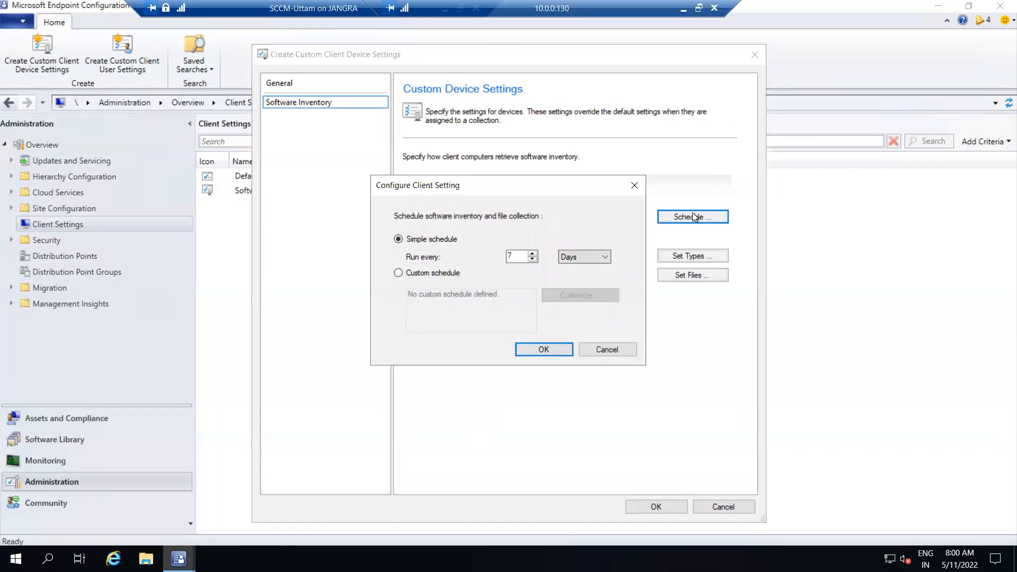
double_click(514, 255)
type("15")
left_click(553, 349)
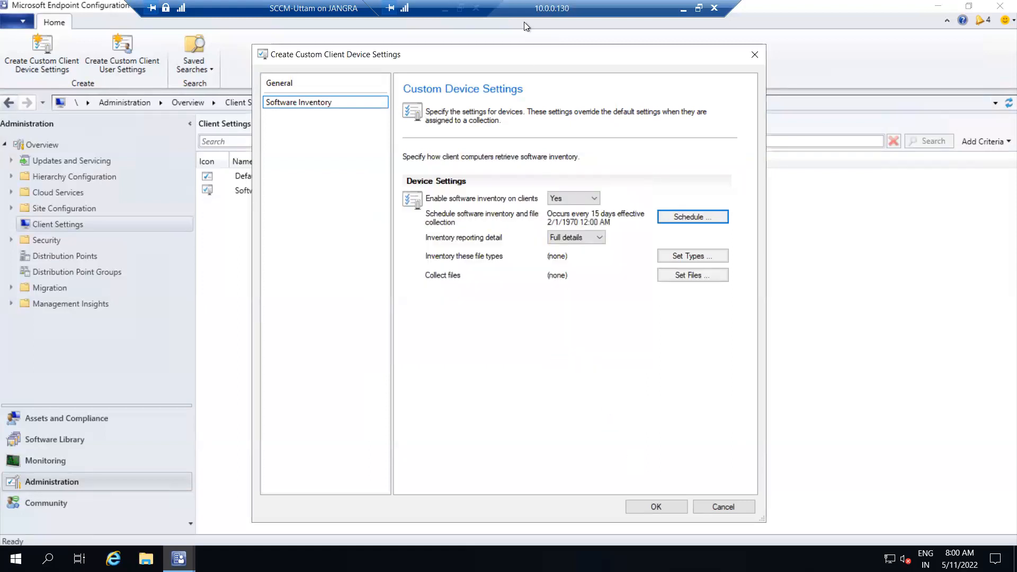
key("Return")
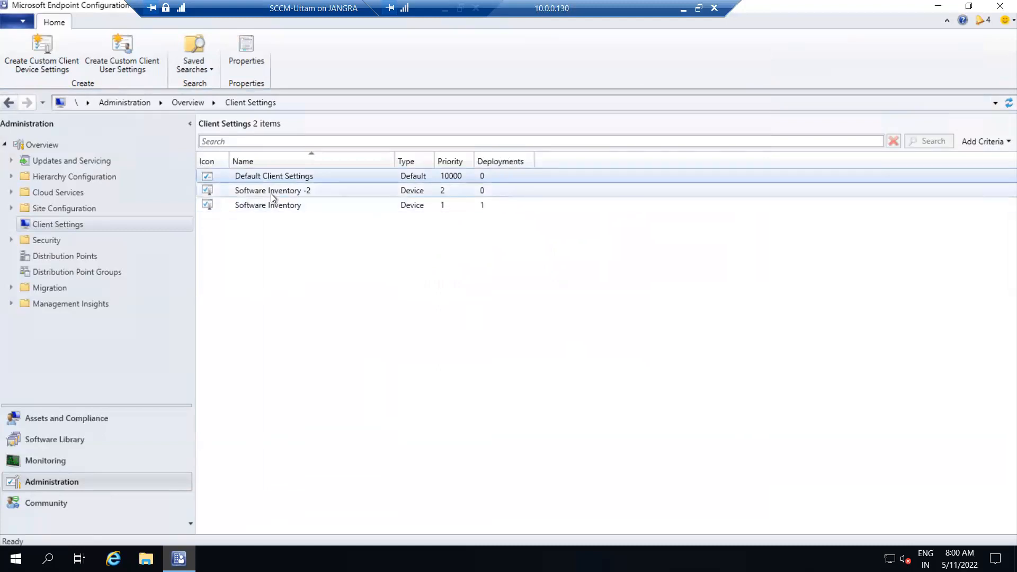
Deploy the Software Inventory -2 client settings to the Widows 10 Devices - Static device collection.
left_click(271, 193)
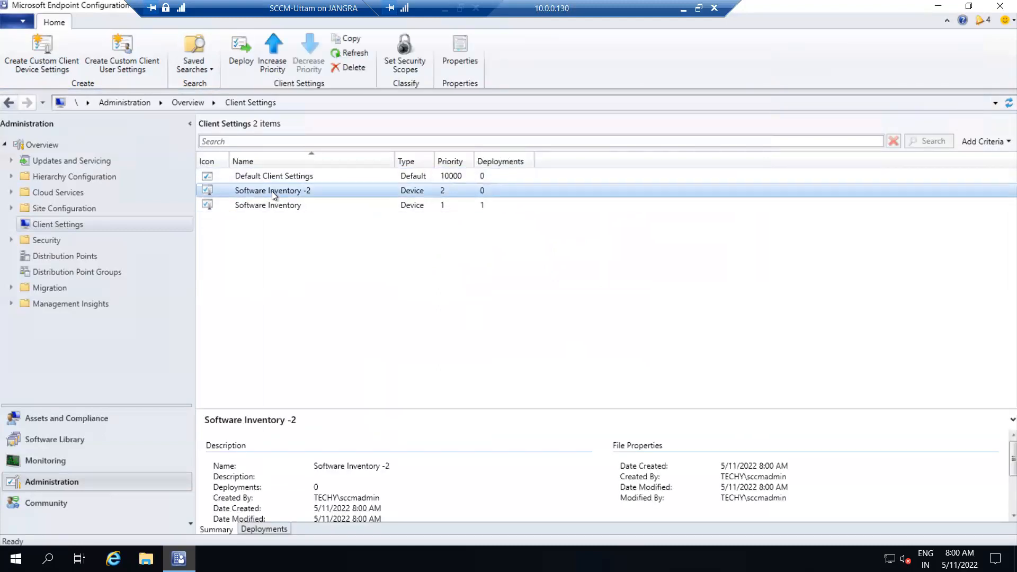
right_click(272, 192)
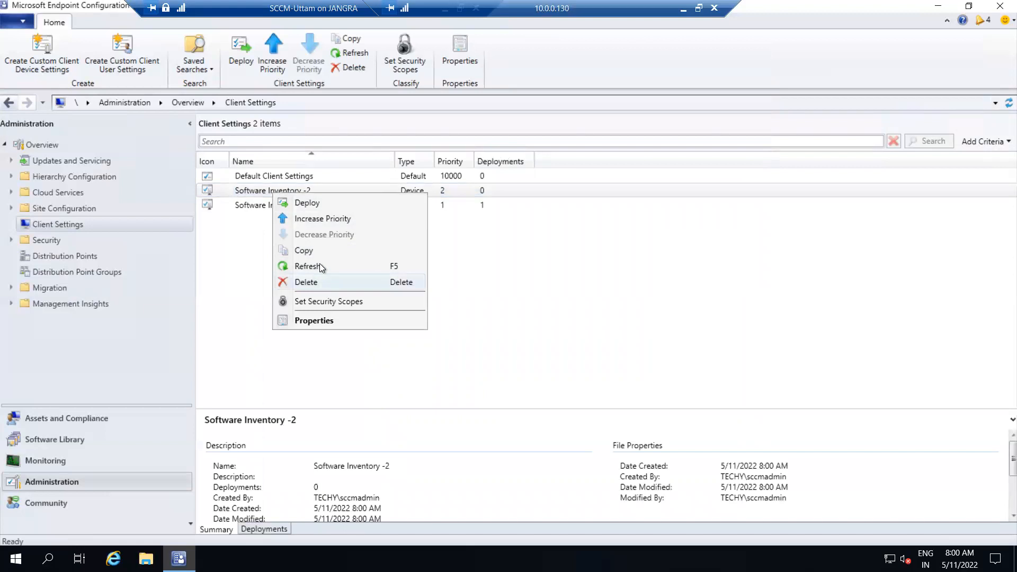
left_click(315, 203)
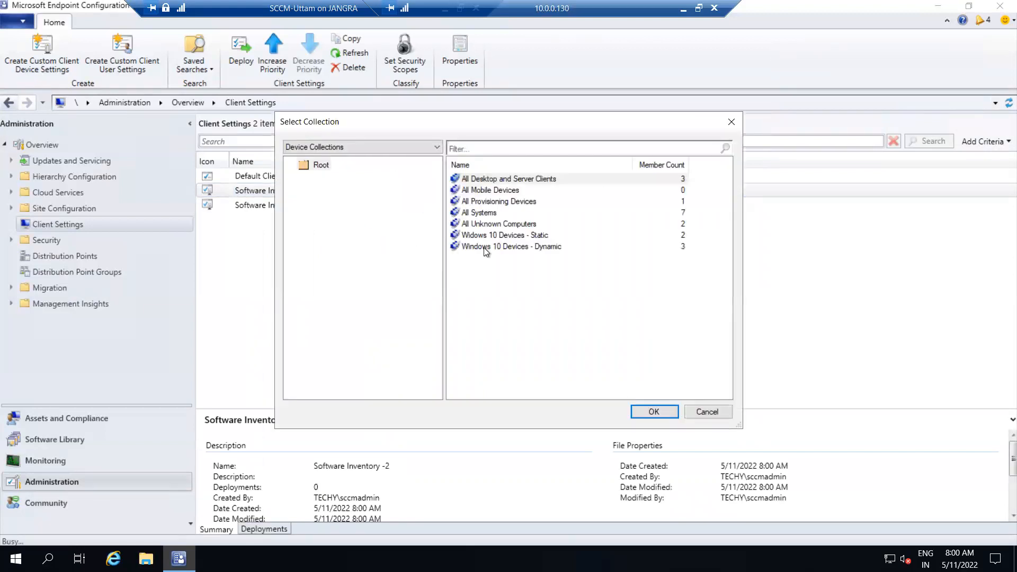
left_click(500, 237)
left_click_drag(545, 122, 723, 106)
left_click(822, 393)
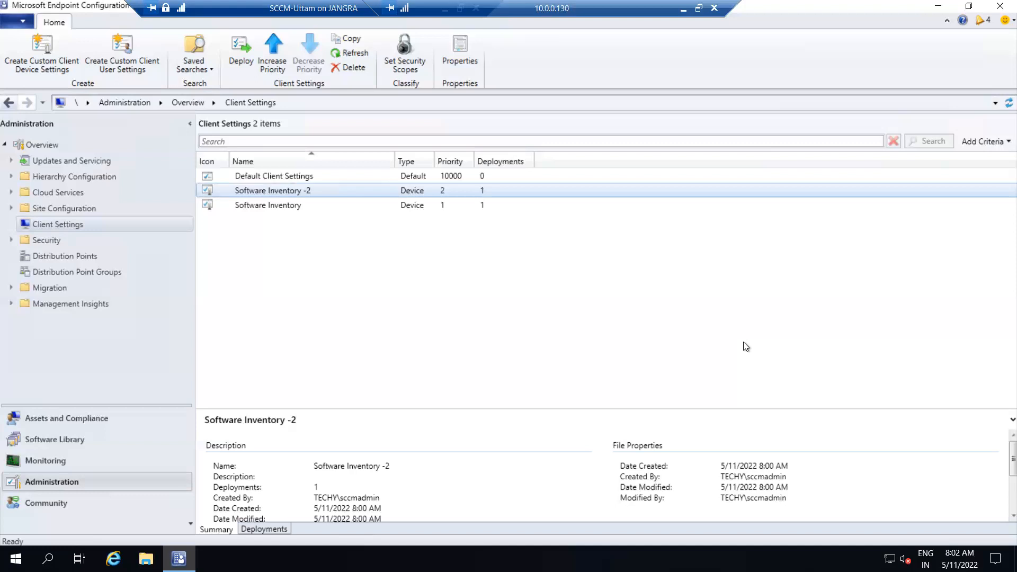
Compare the priorities of the Software Inventory and Software Inventory -2 client settings.
left_click(266, 205)
left_click(275, 190)
left_click(450, 202)
left_click(447, 190)
left_click(447, 205)
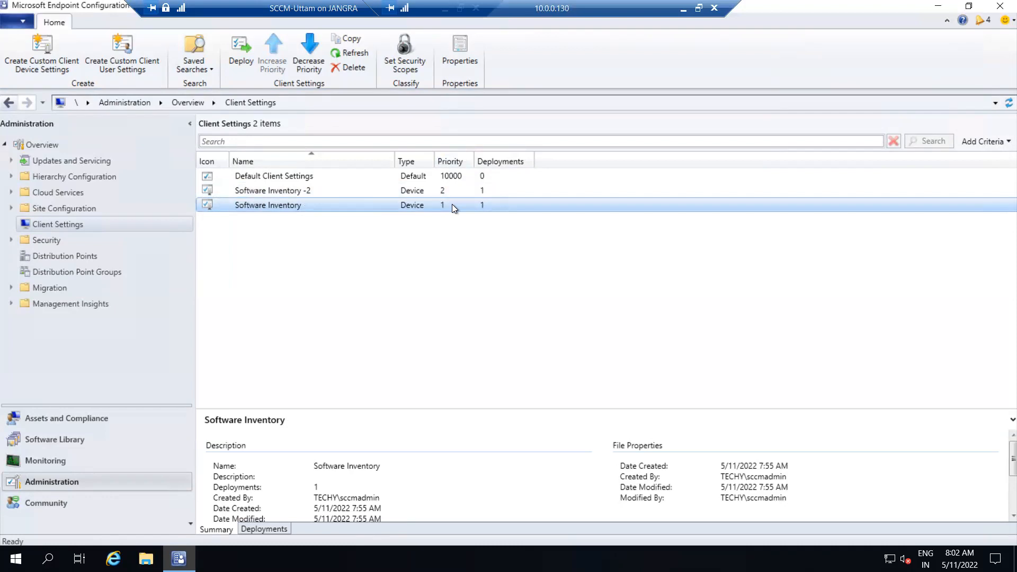
Start new custom client device settings named Software Invenotory - plus the owner's first name, and include the Software Inventory section.
right_click(362, 224)
left_click(385, 234)
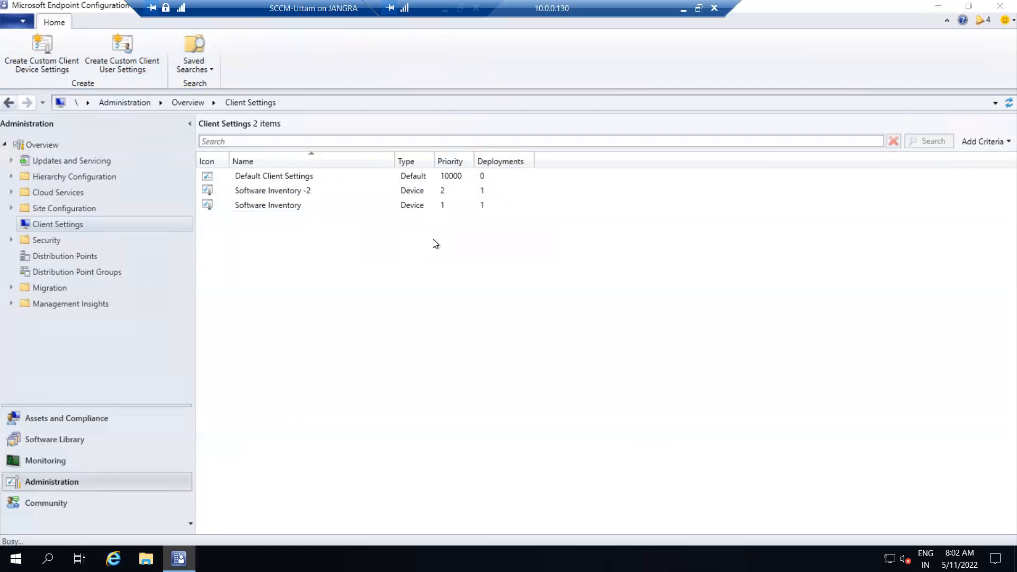
left_click(490, 154)
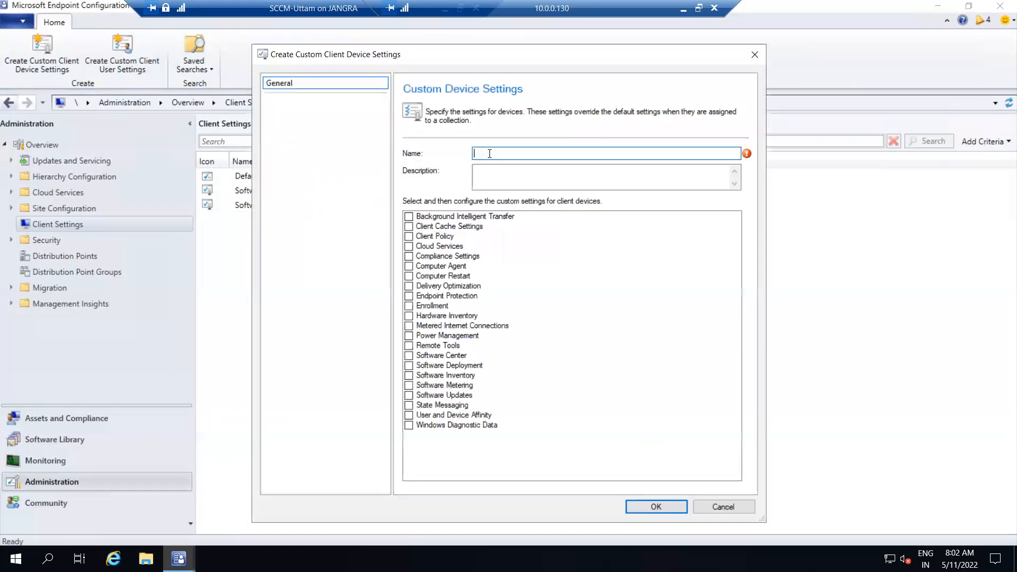
type("Software Invenotory - Uttam")
double_click(430, 374)
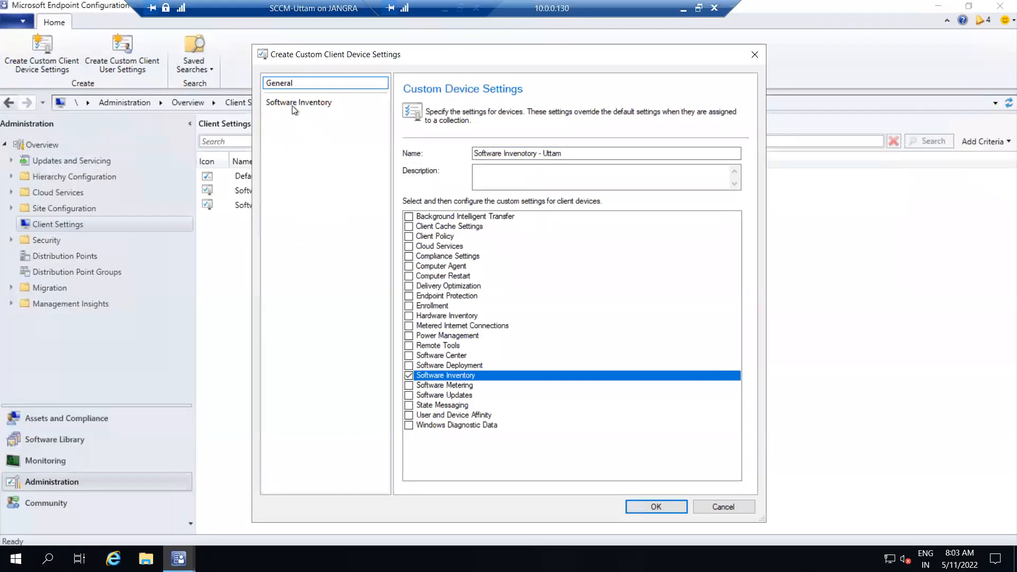
Schedule software inventory and file collection to run every 10 days and save the third custom device settings.
left_click(329, 102)
left_click(691, 218)
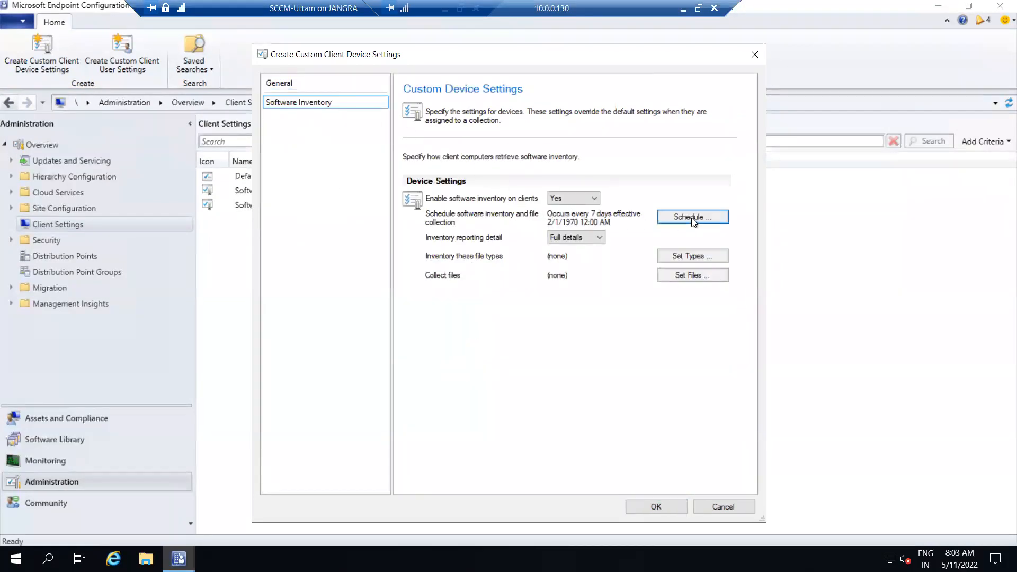
key("Up")
key("Up")
key("Up")
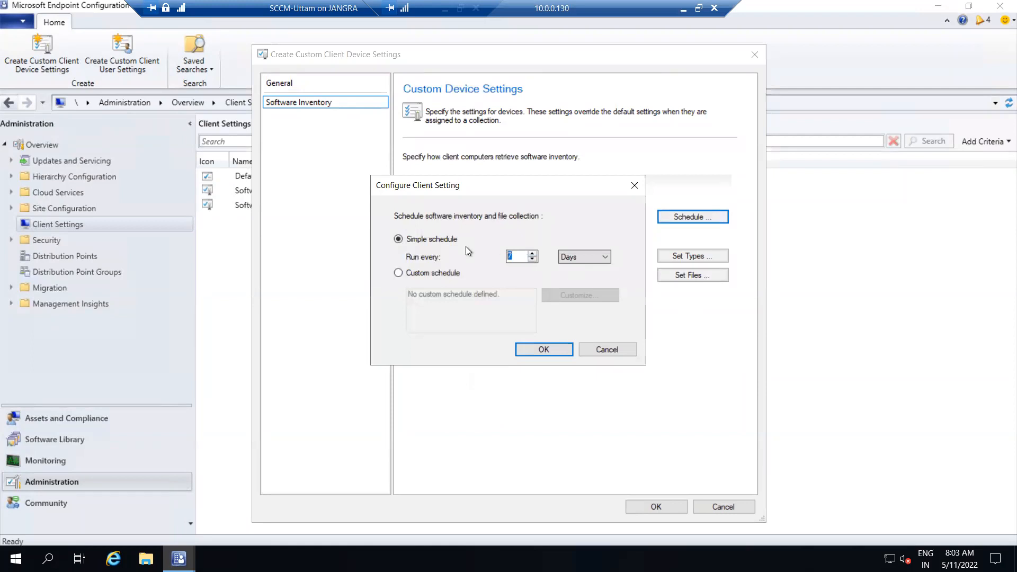
left_click(551, 348)
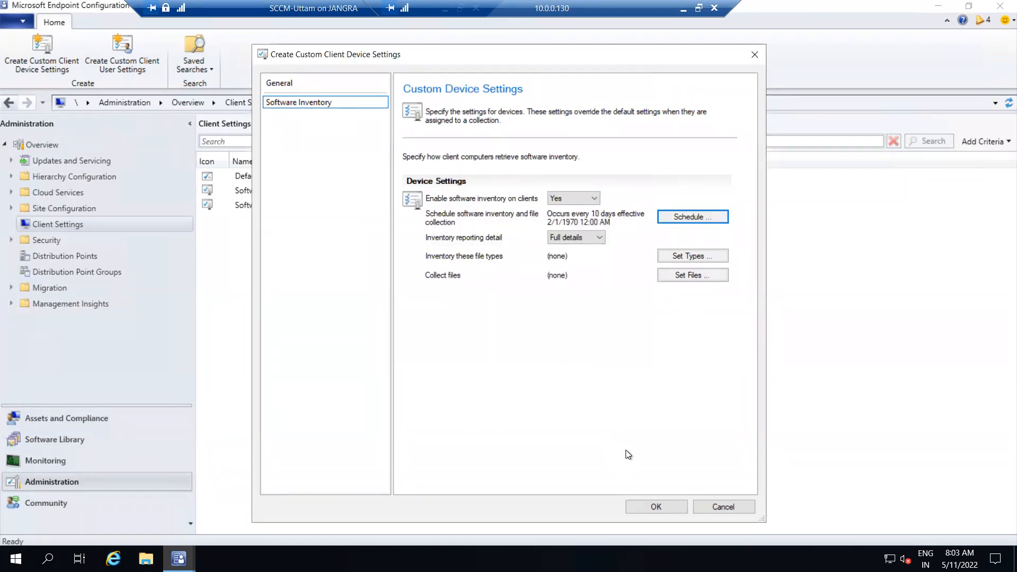
left_click(652, 506)
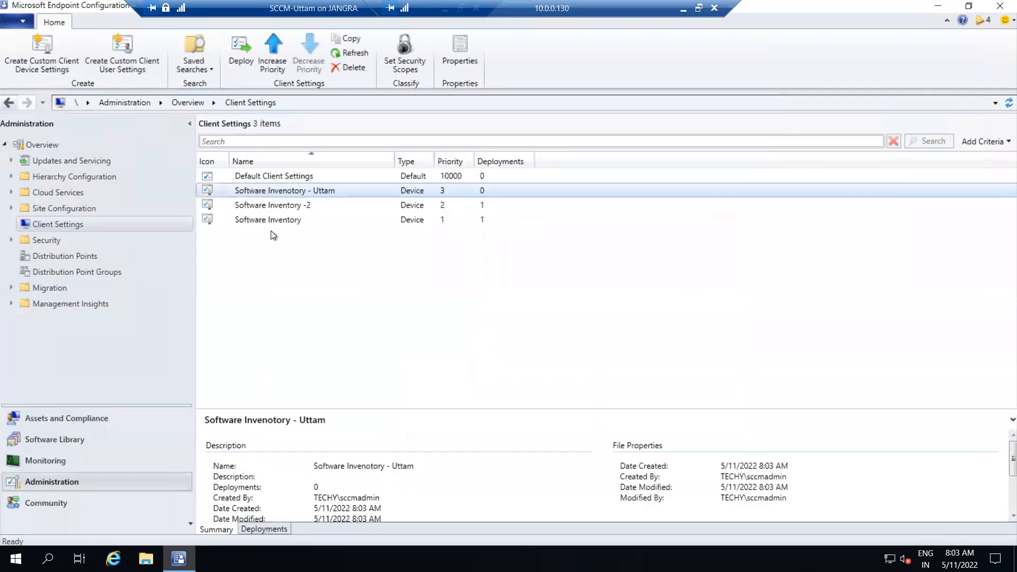
Deploy the newly created Software Invenotory client settings to a device collection.
right_click(282, 188)
left_click(313, 193)
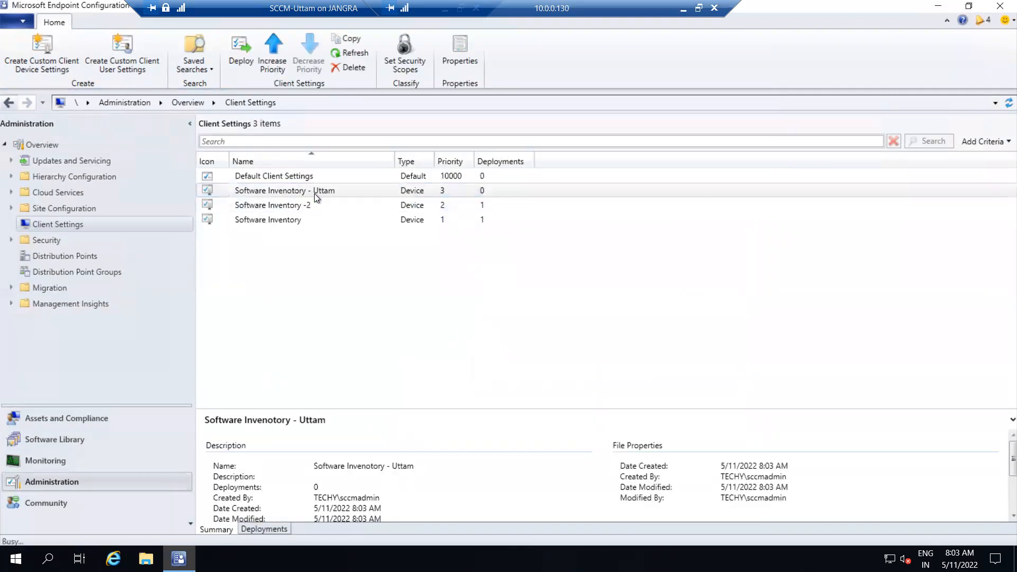
left_click(496, 234)
left_click(650, 411)
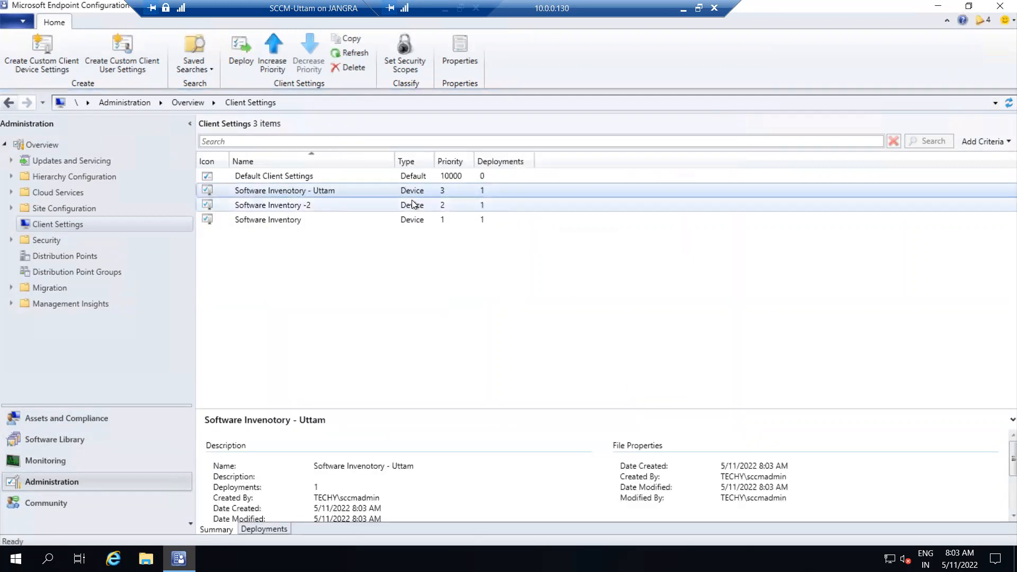
Raise the priority of the newly created Software Invenotory client settings to 1.
left_click(434, 202)
left_click(443, 191)
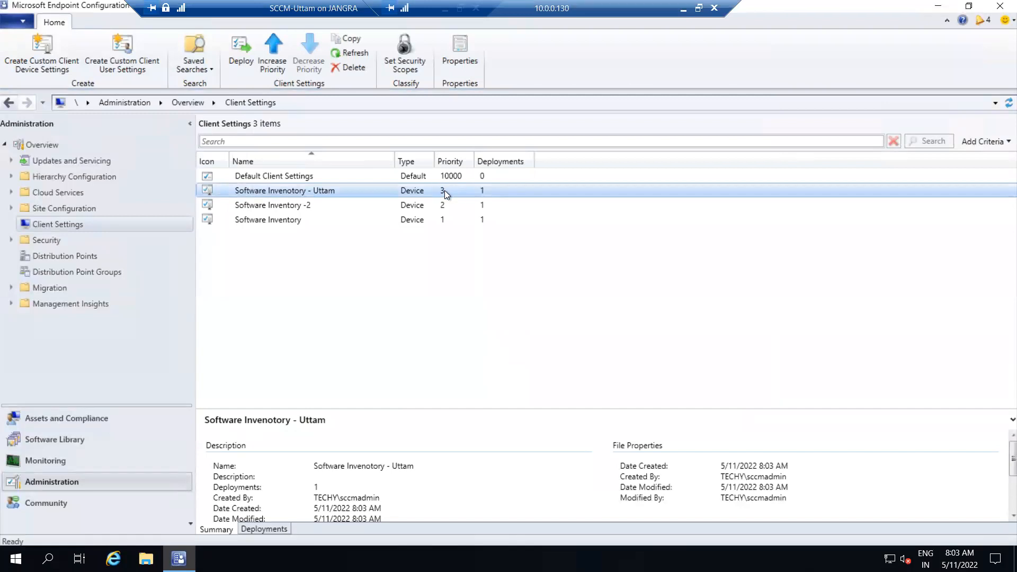
left_click(442, 221)
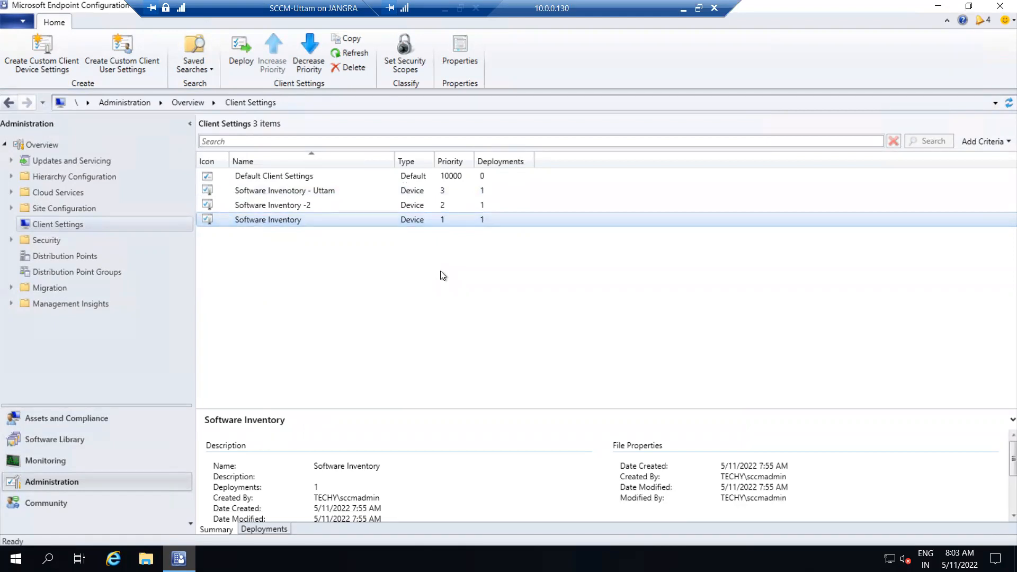
left_click(322, 191)
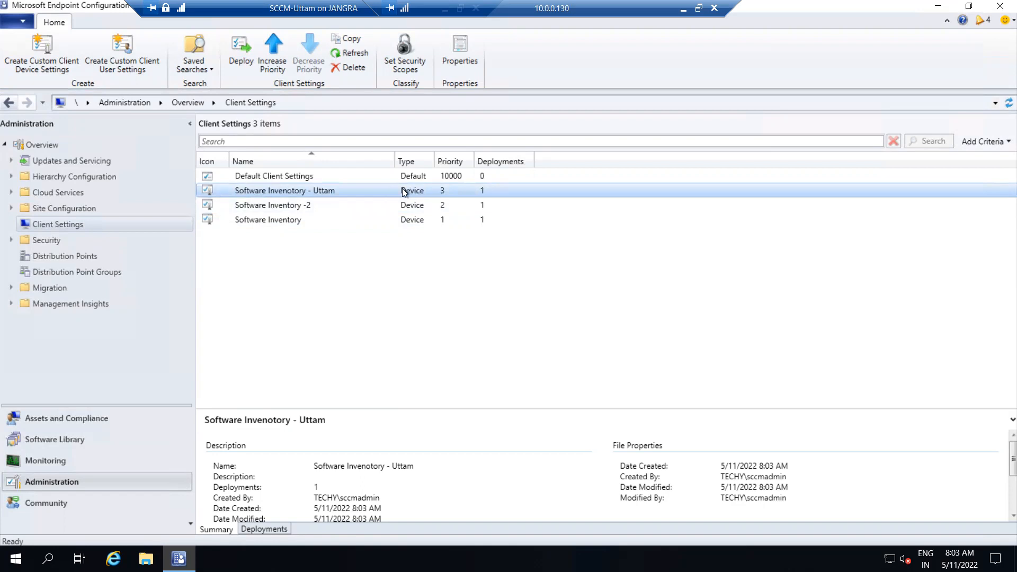
right_click(434, 192)
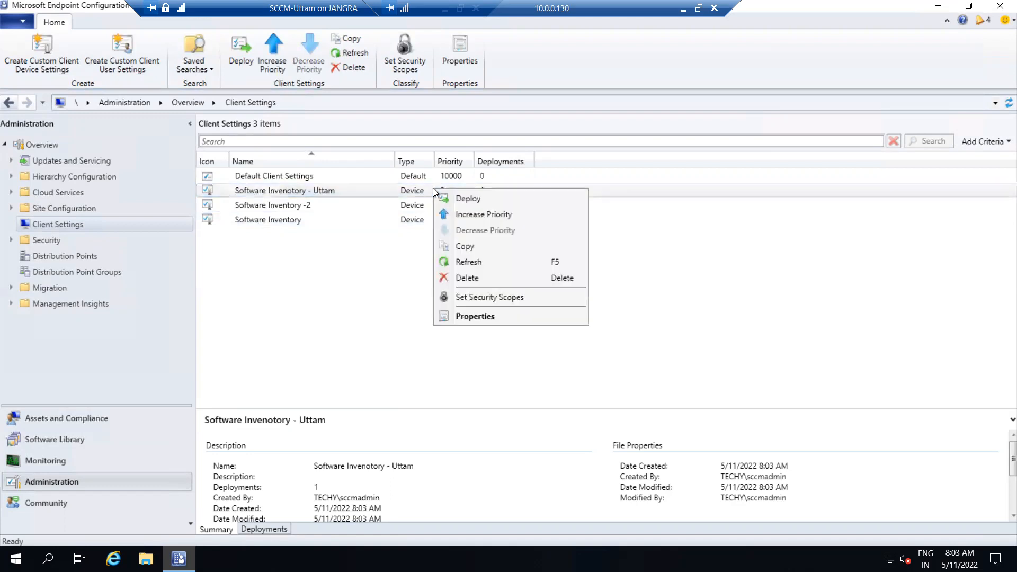
left_click(488, 215)
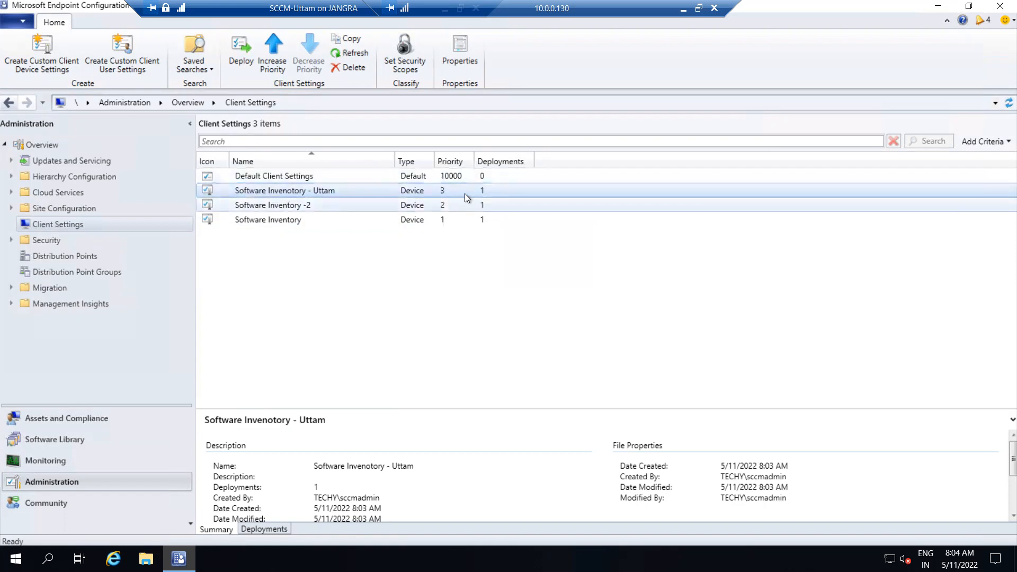
right_click(479, 188)
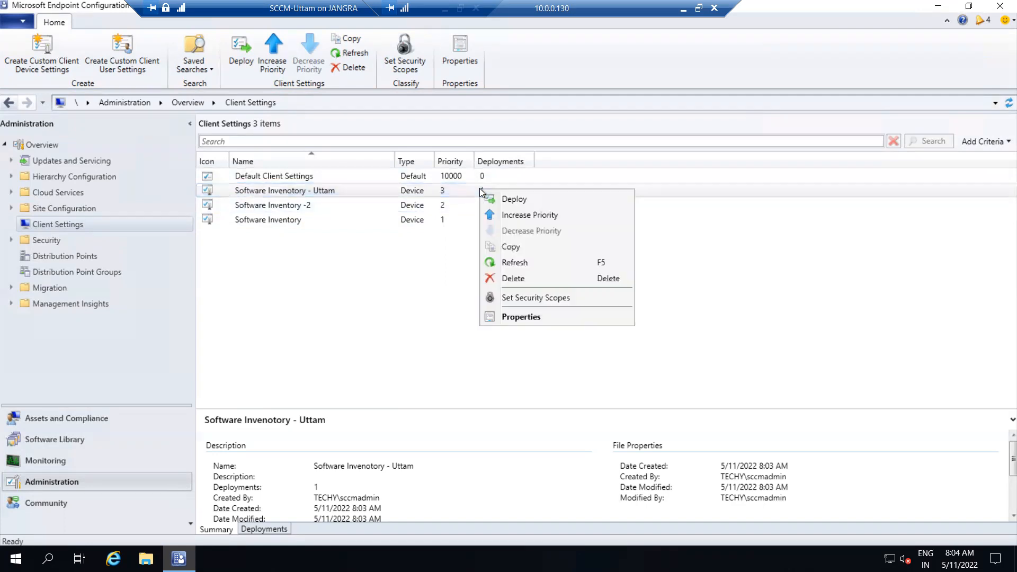
left_click(526, 215)
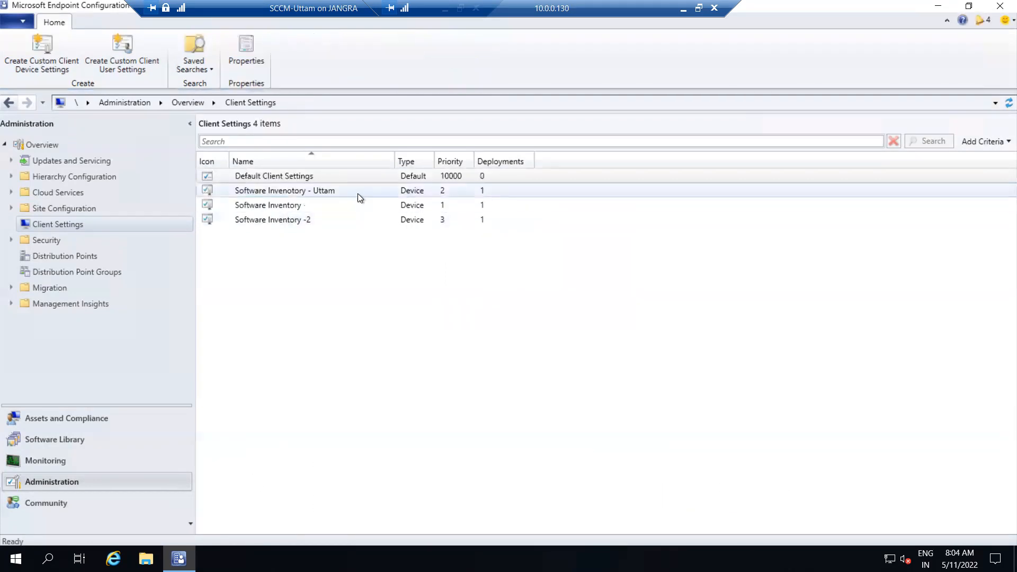
left_click(424, 192)
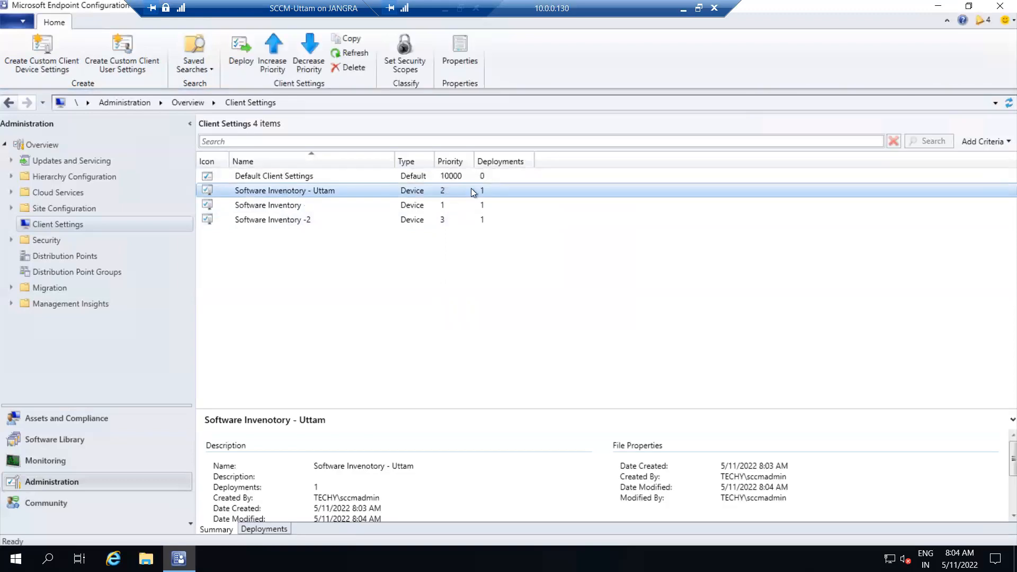
right_click(491, 191)
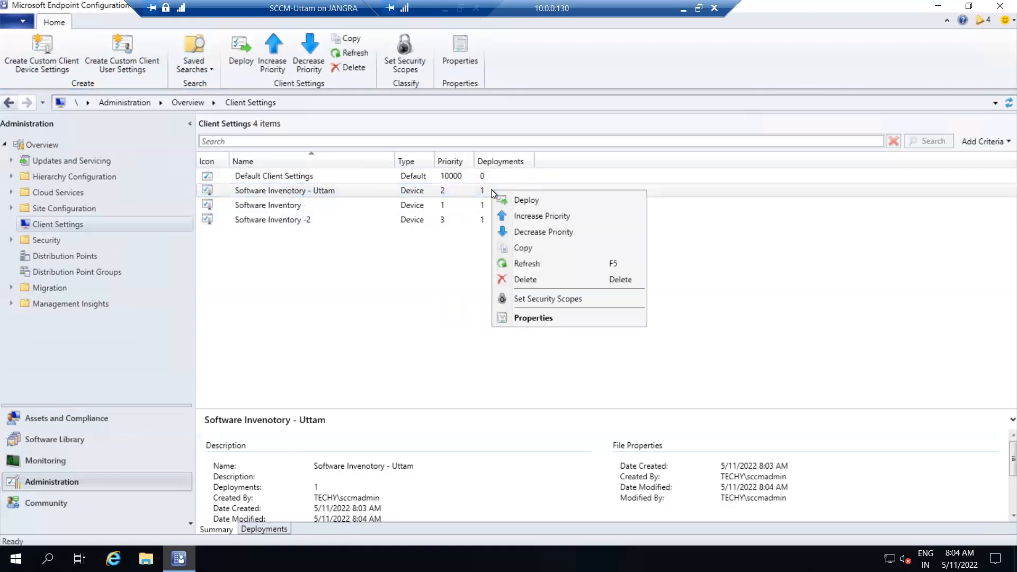
left_click(539, 215)
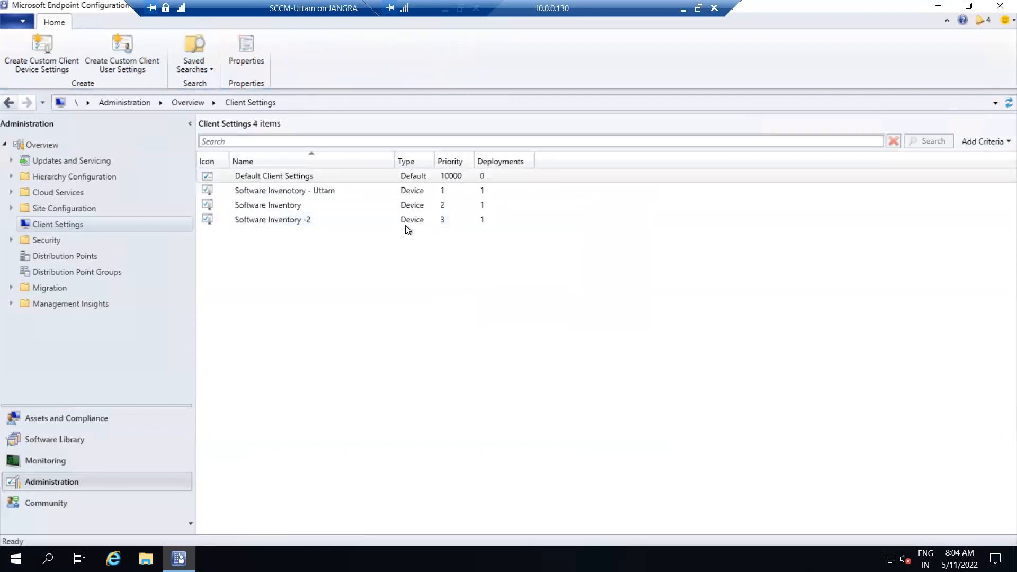
Compare the priorities of the Default Client Settings and the three custom software inventory client settings.
left_click(337, 192)
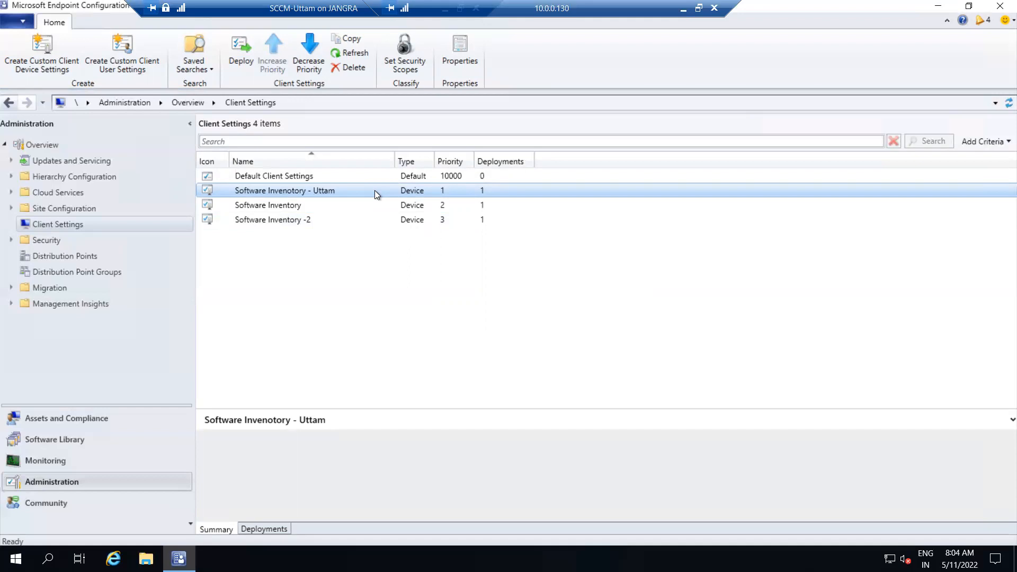
left_click(385, 176)
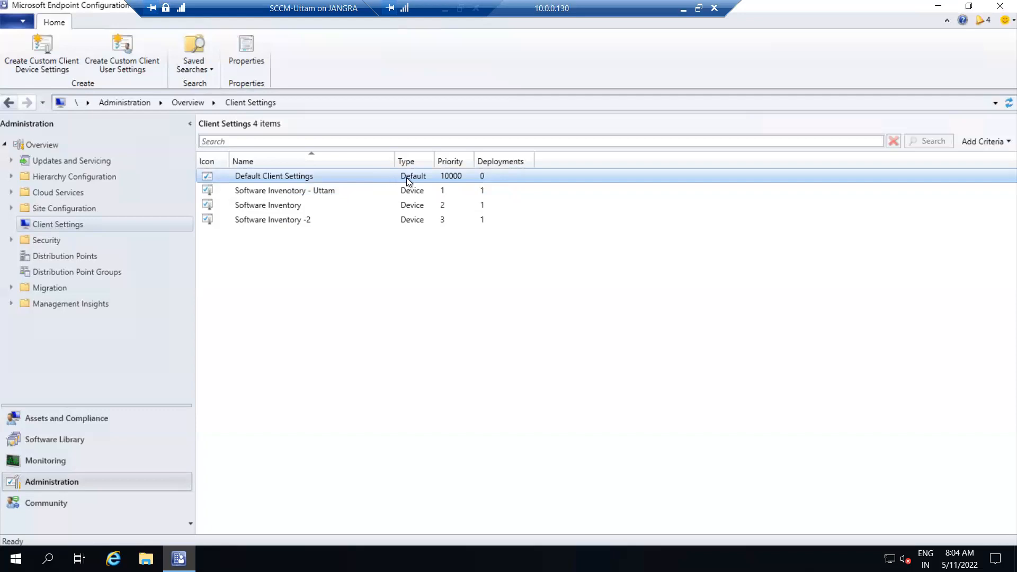
right_click(339, 174)
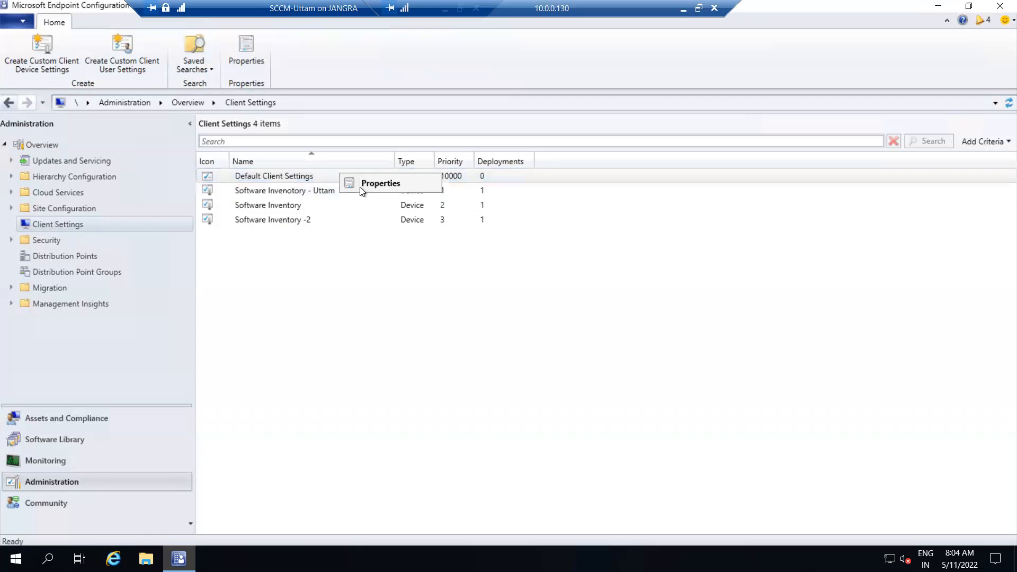
left_click(316, 177)
left_click(325, 192)
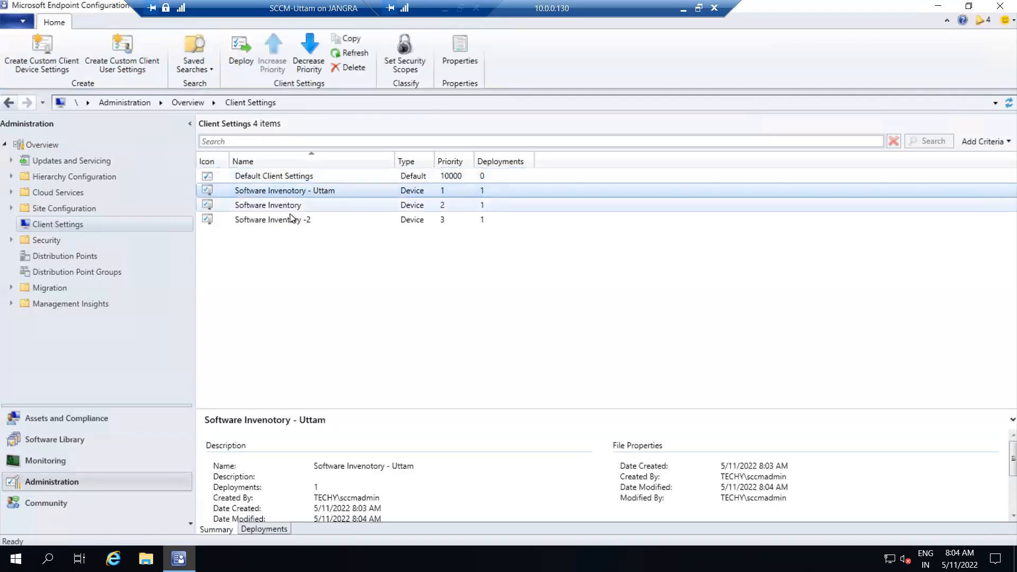
left_click(290, 208)
left_click(301, 220)
left_click(290, 205)
left_click(288, 191)
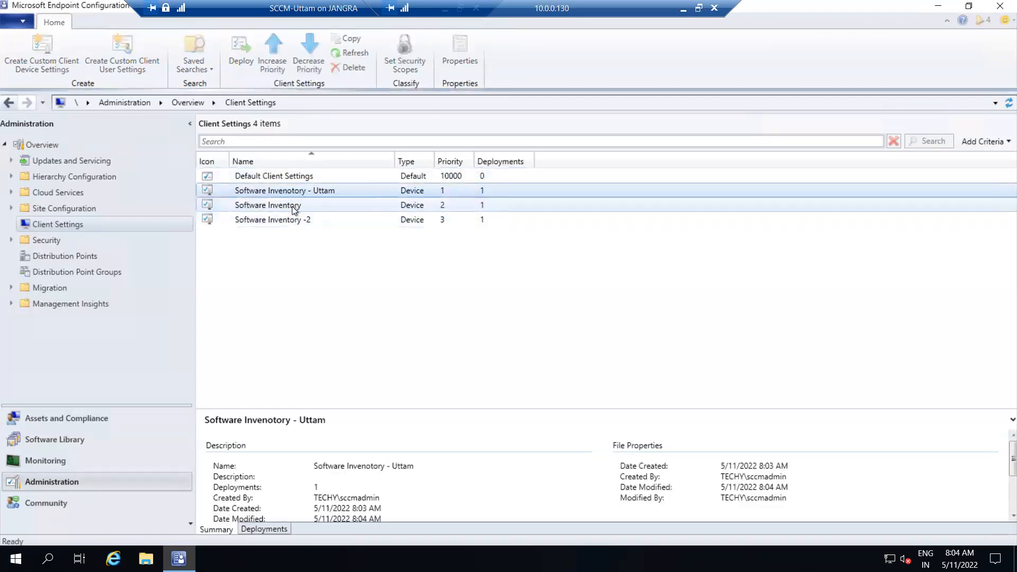
left_click(291, 205)
left_click(286, 219)
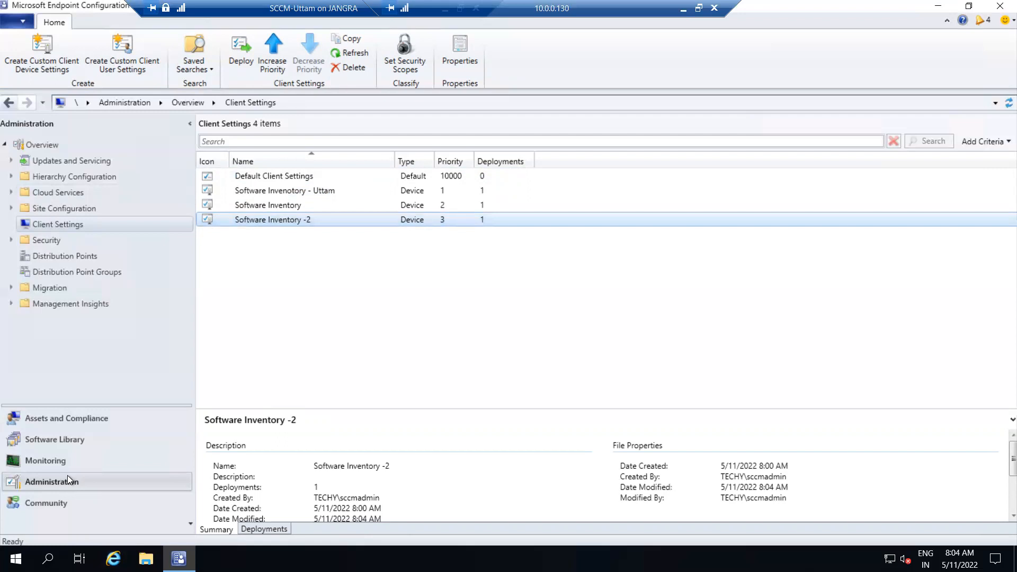
Switch to the remote desktop session of the client VM ending in -3 and close its TestSoftwareInventory folder window.
left_click(53, 420)
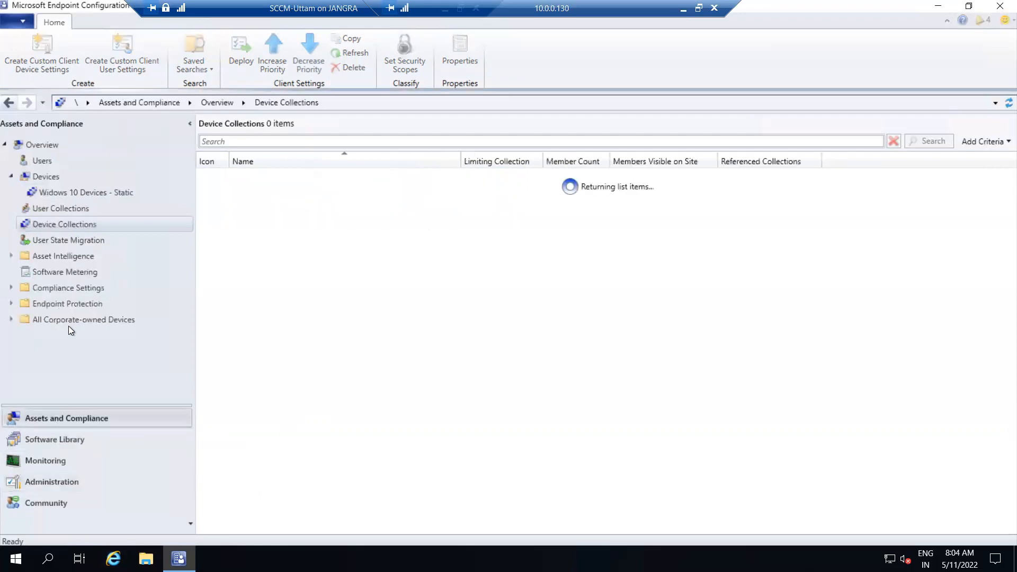
left_click_drag(471, 2, 644, 2)
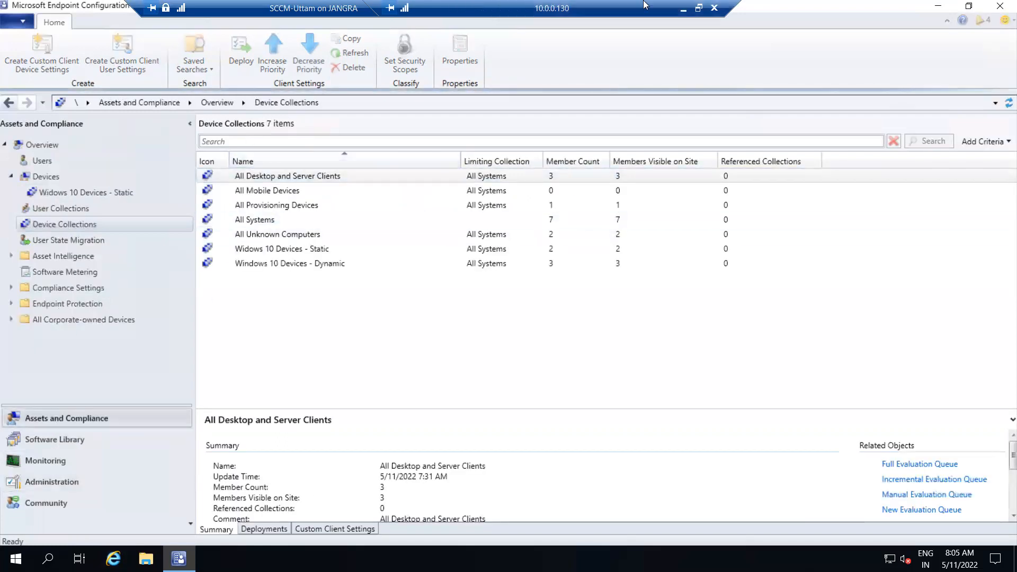
left_click(446, 9)
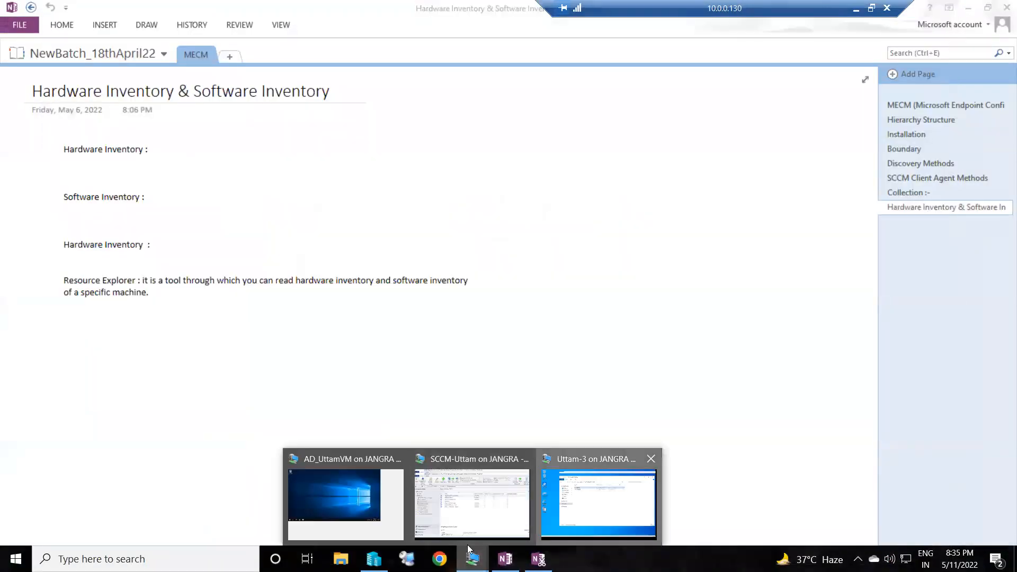
left_click(598, 500)
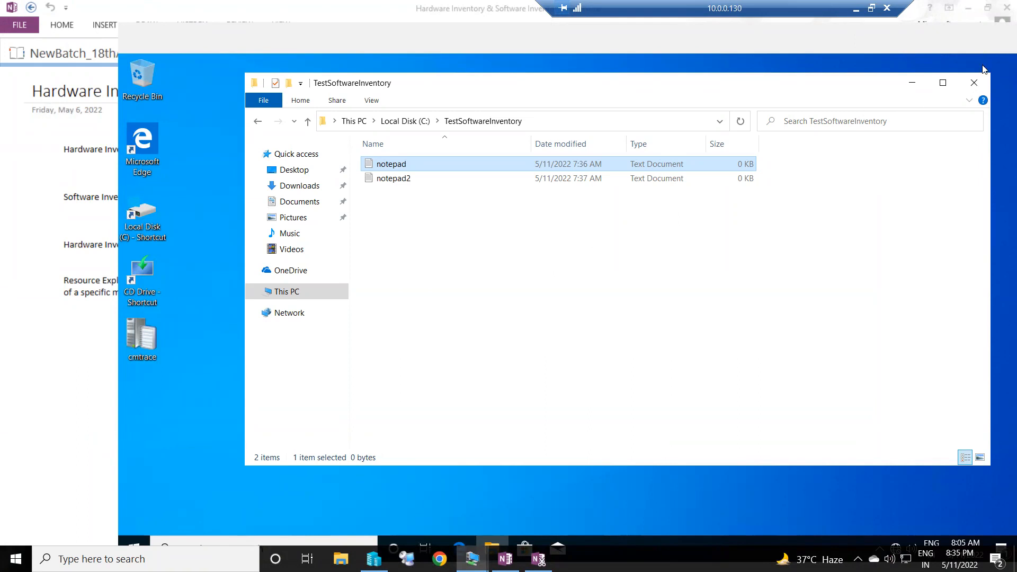
left_click_drag(646, 6, 469, 17)
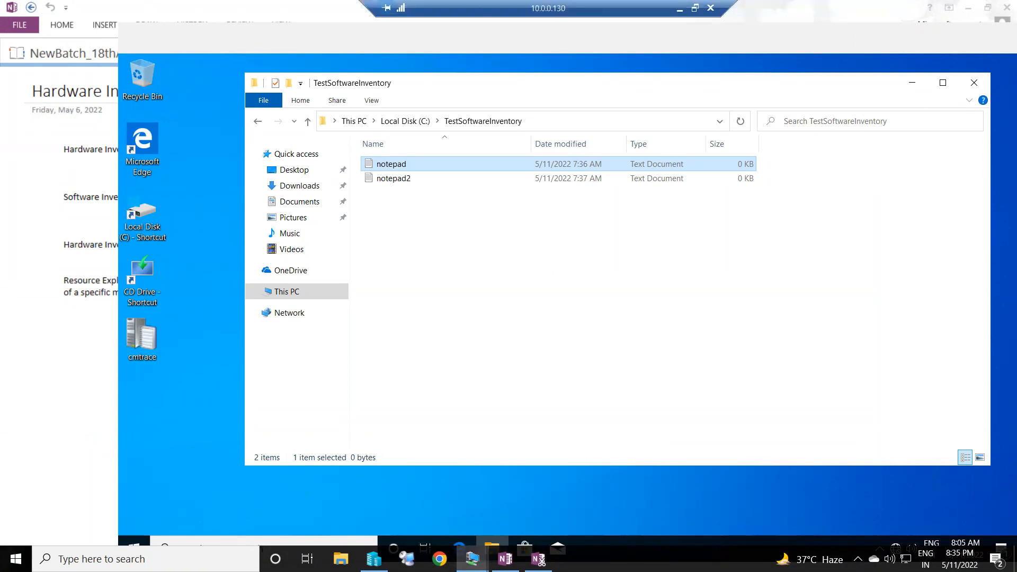
left_click(465, 551)
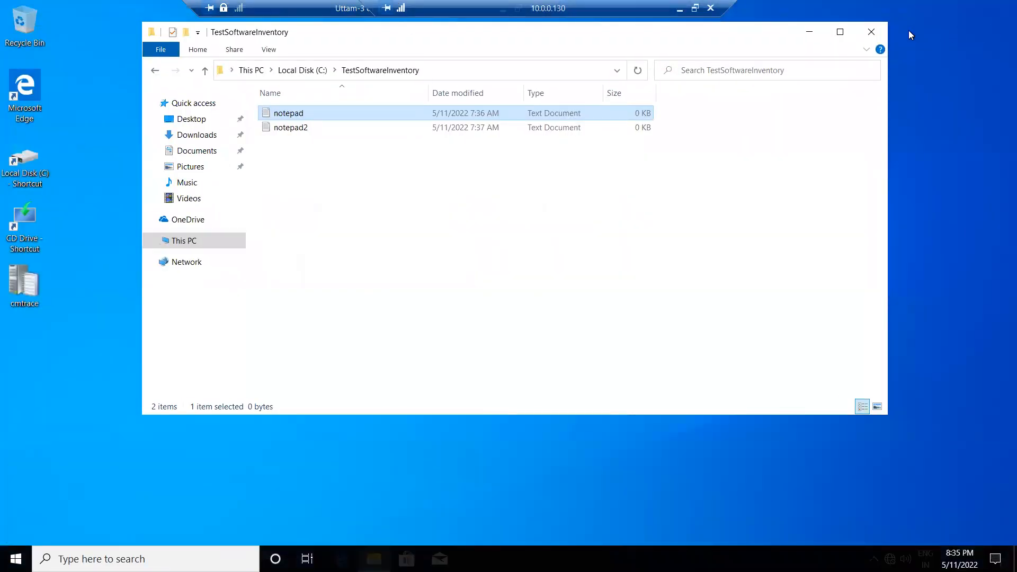
left_click(870, 31)
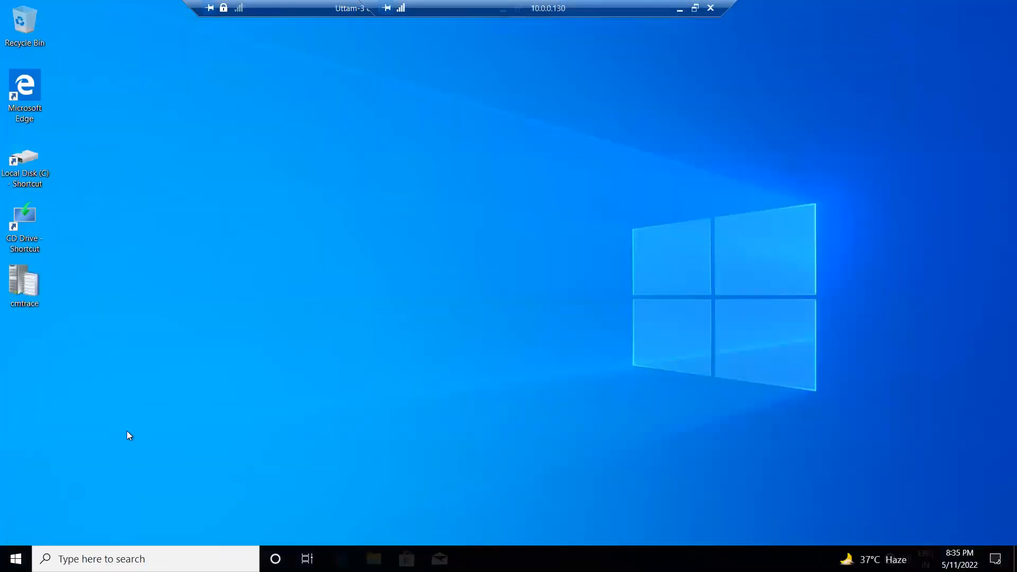
Open the Configuration Manager client applet from the Control Panel on the client VM.
key("super+r")
type("control")
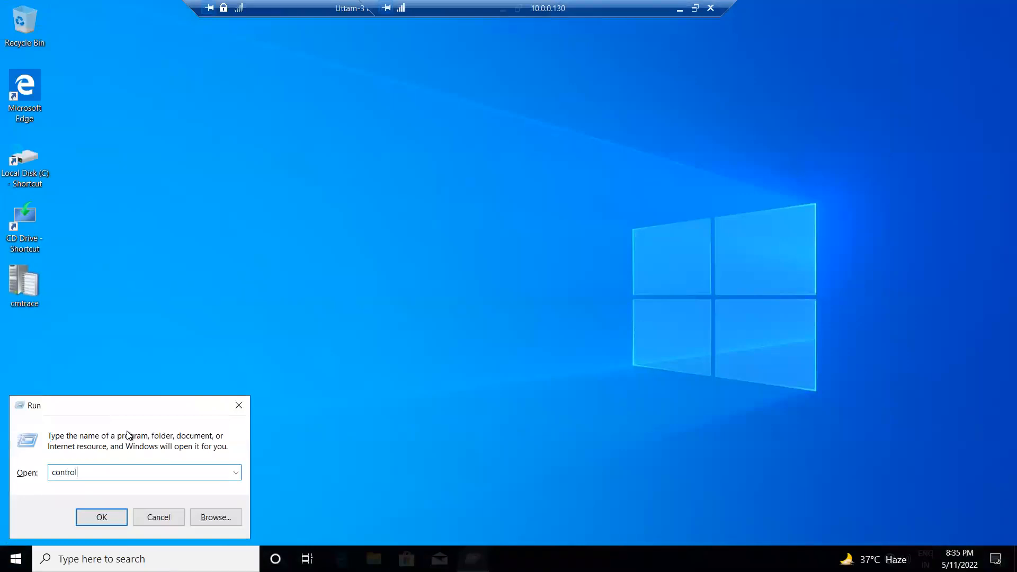
key("Return")
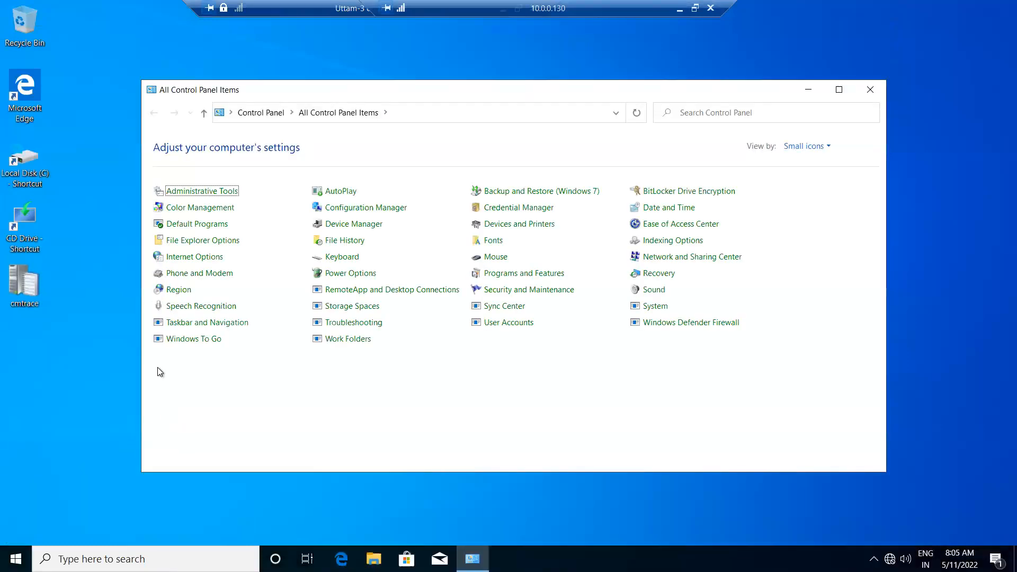
left_click(369, 213)
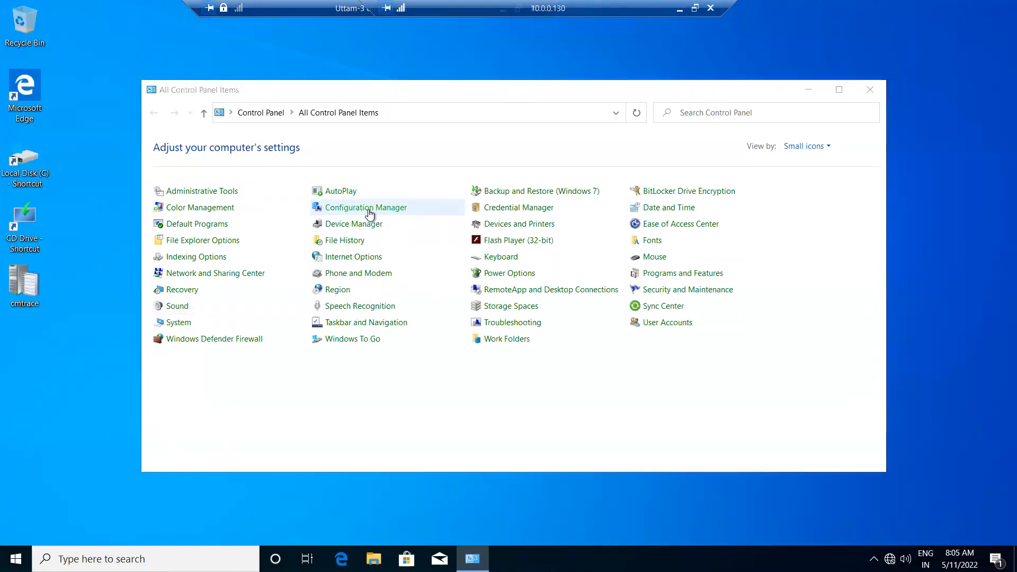
Run the Machine Policy Retrieval & Evaluation Cycle action on the client and acknowledge its confirmation.
left_click(277, 149)
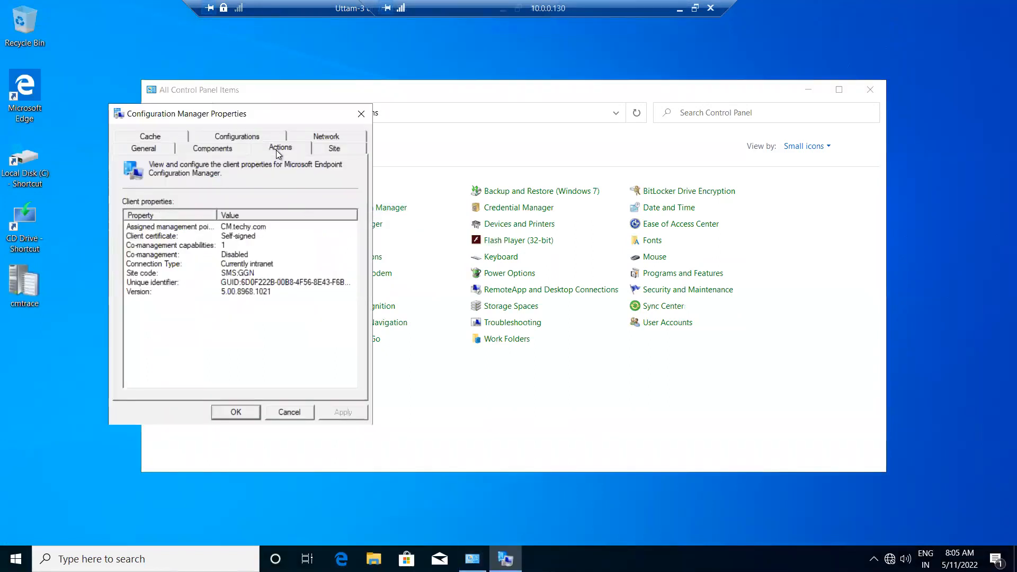
left_click_drag(243, 116, 717, 41)
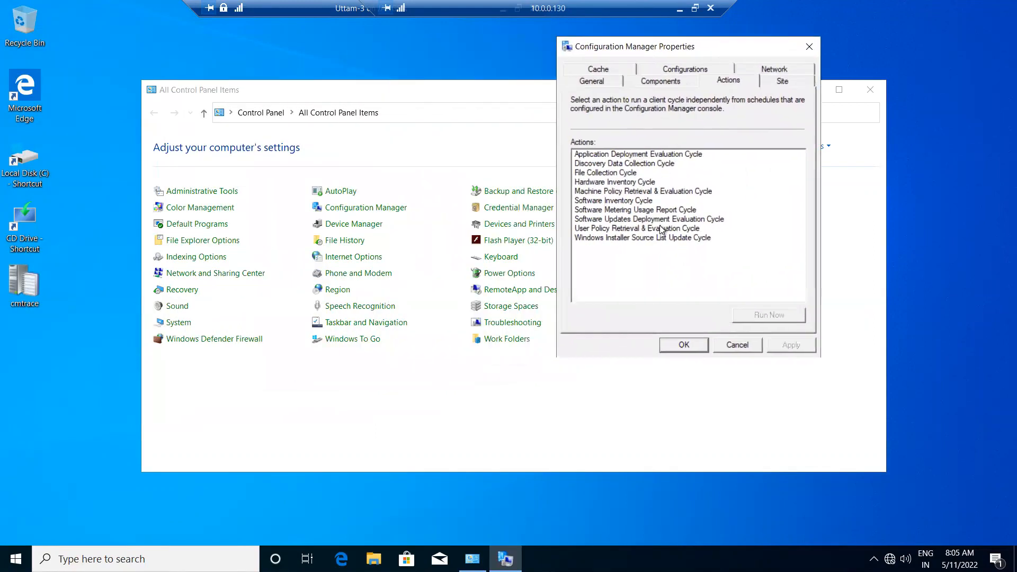
left_click(655, 193)
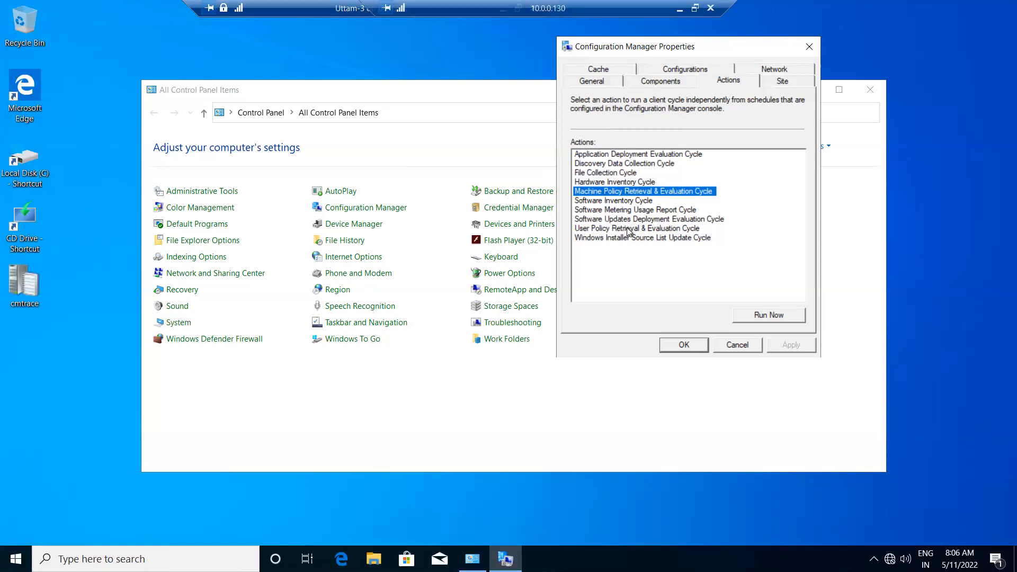
left_click(778, 315)
left_click(609, 324)
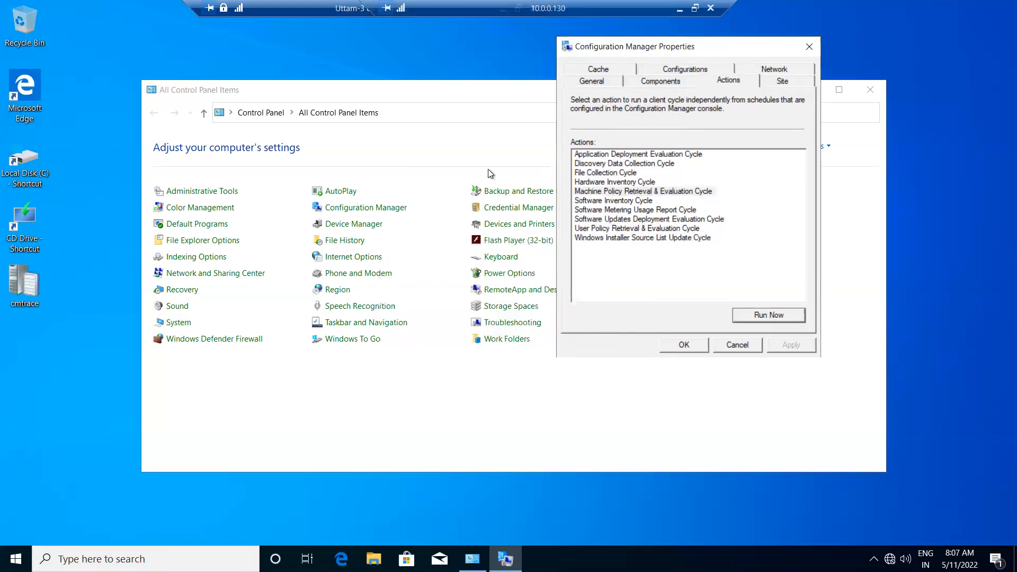
Run the Software Inventory Cycle action, acknowledge it, and close the client properties and the Control Panel.
left_click_drag(627, 48, 455, 48)
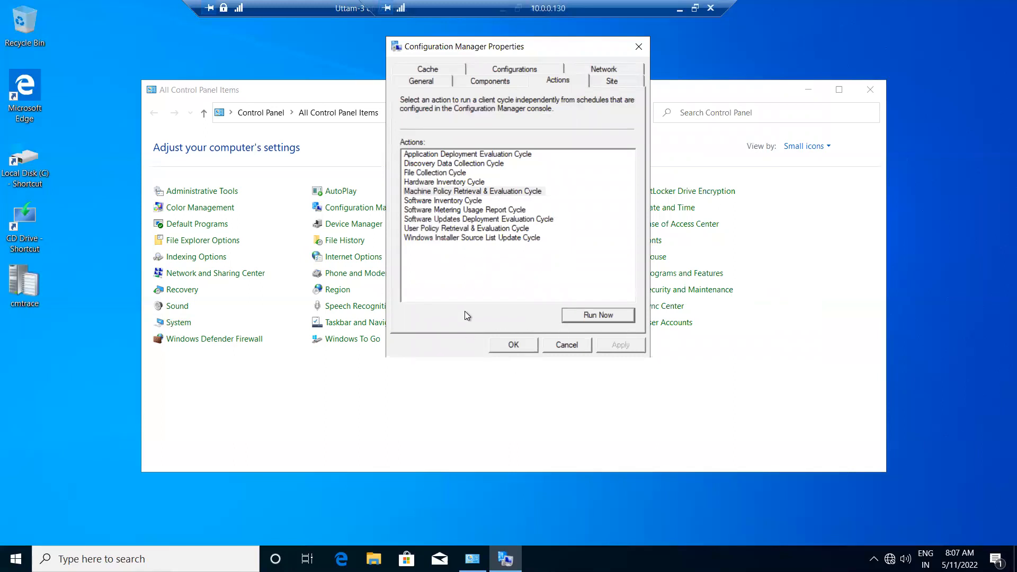
left_click(469, 201)
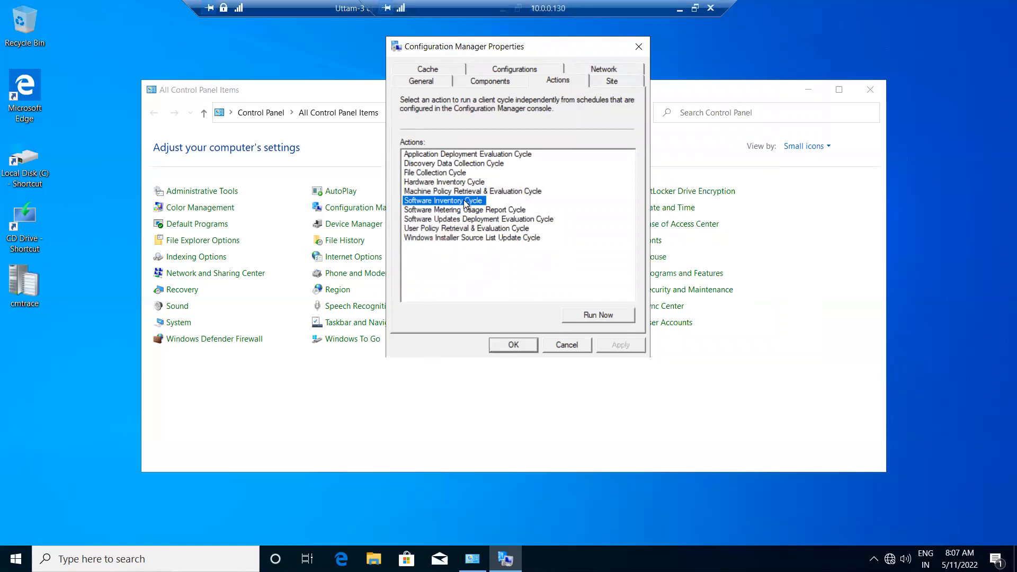
left_click(605, 316)
left_click(613, 325)
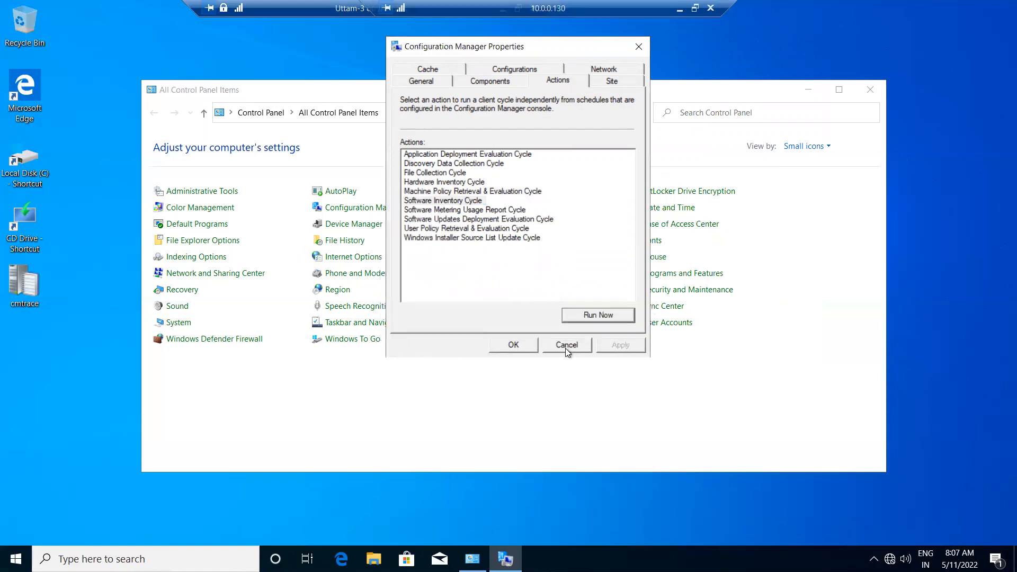
left_click(514, 344)
left_click(870, 89)
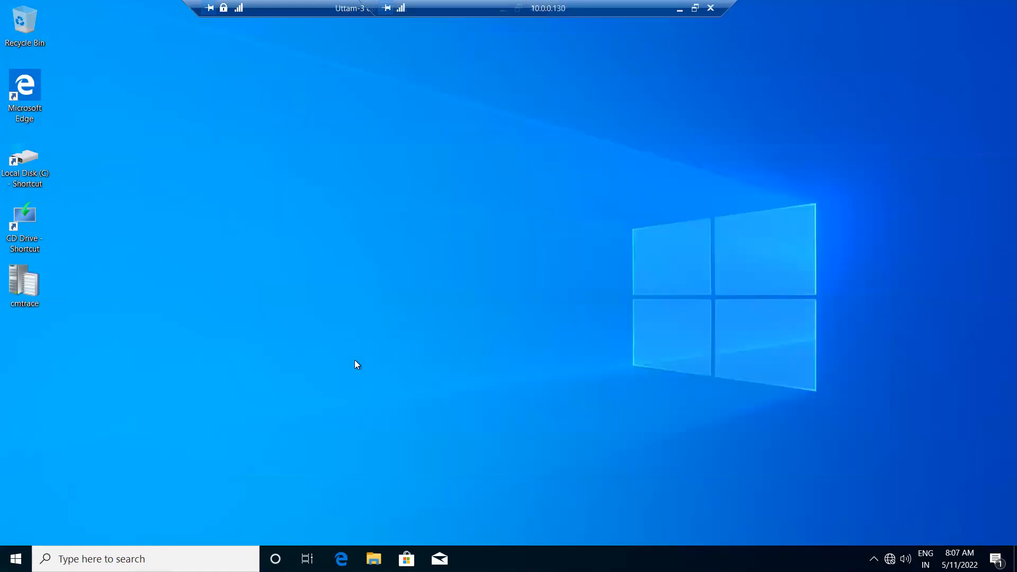
Browse to C:\Windows\CCM in File Explorer and launch CMTrace from that folder.
left_click(373, 558)
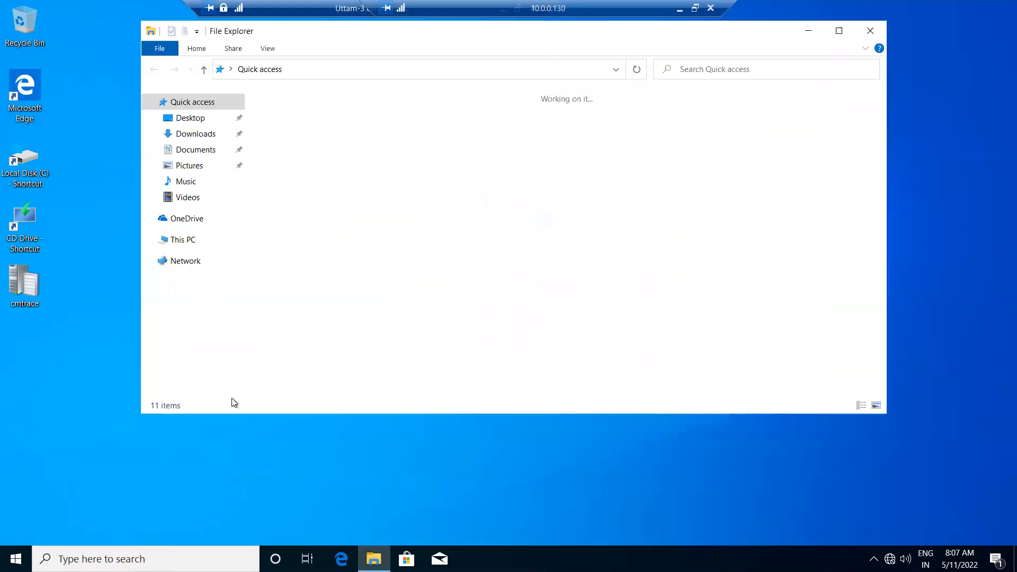
left_click(180, 248)
left_click(332, 139)
double_click(332, 138)
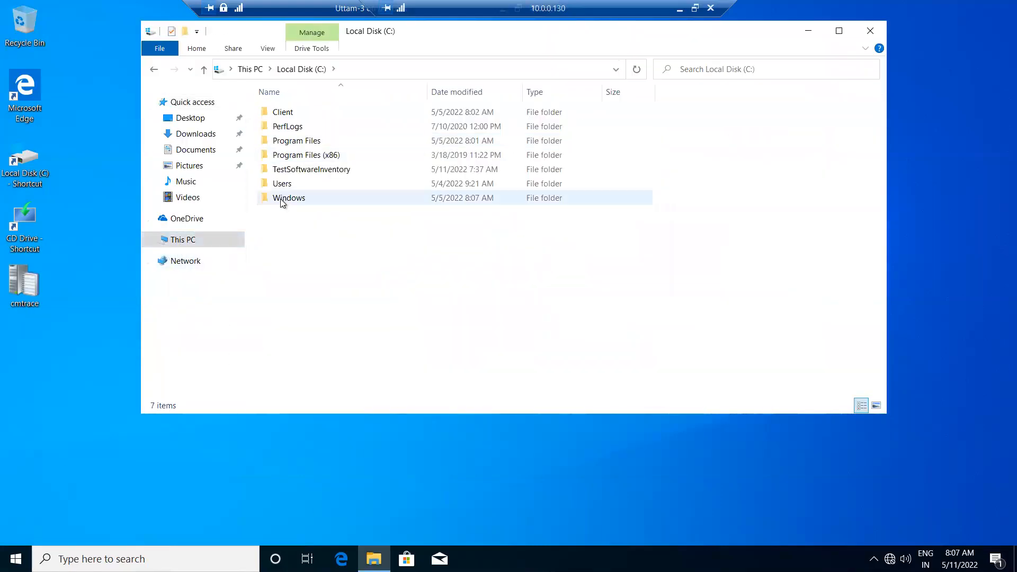
double_click(306, 199)
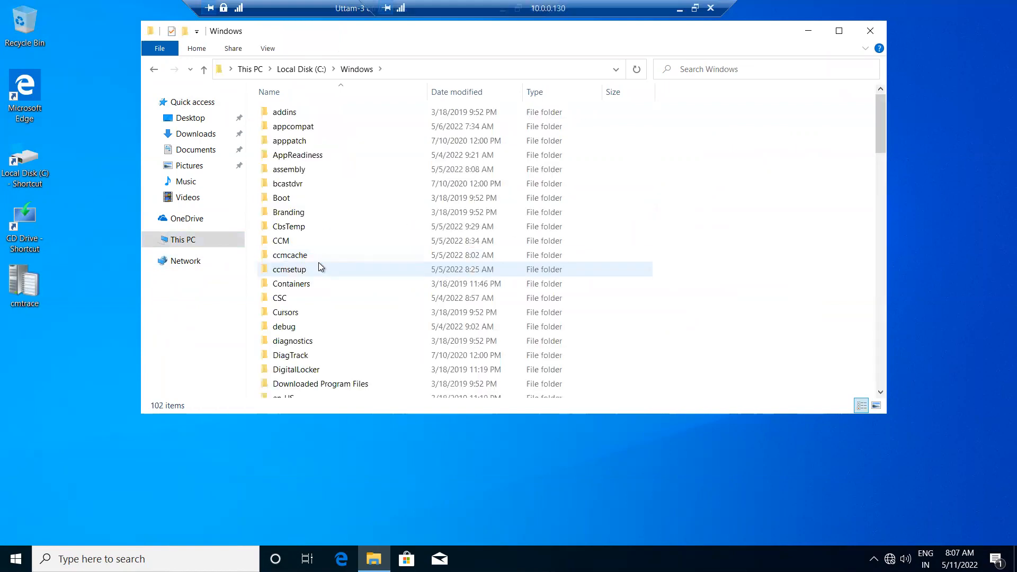
double_click(281, 241)
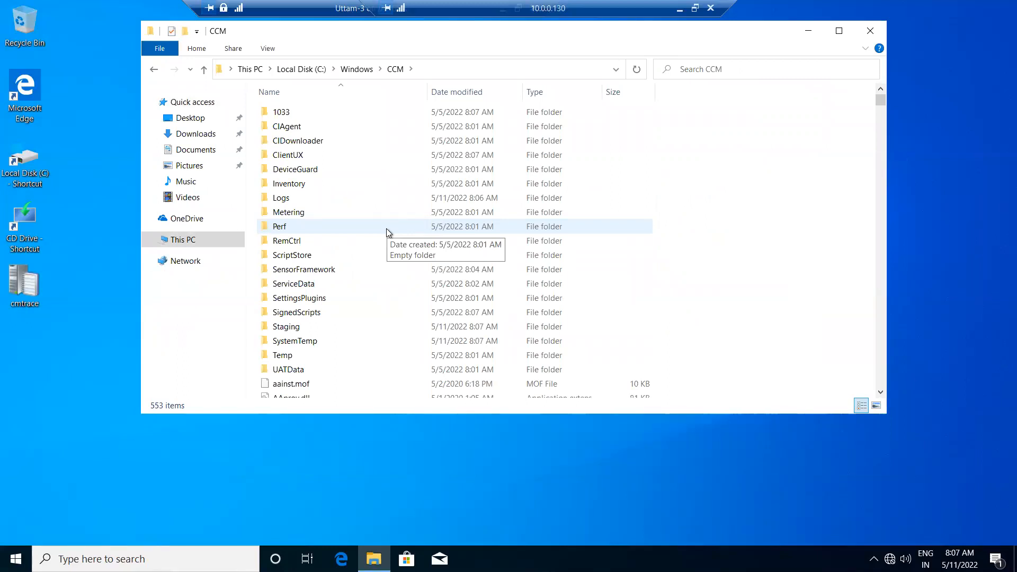
left_click(386, 228)
type("cmtrace")
key("Return")
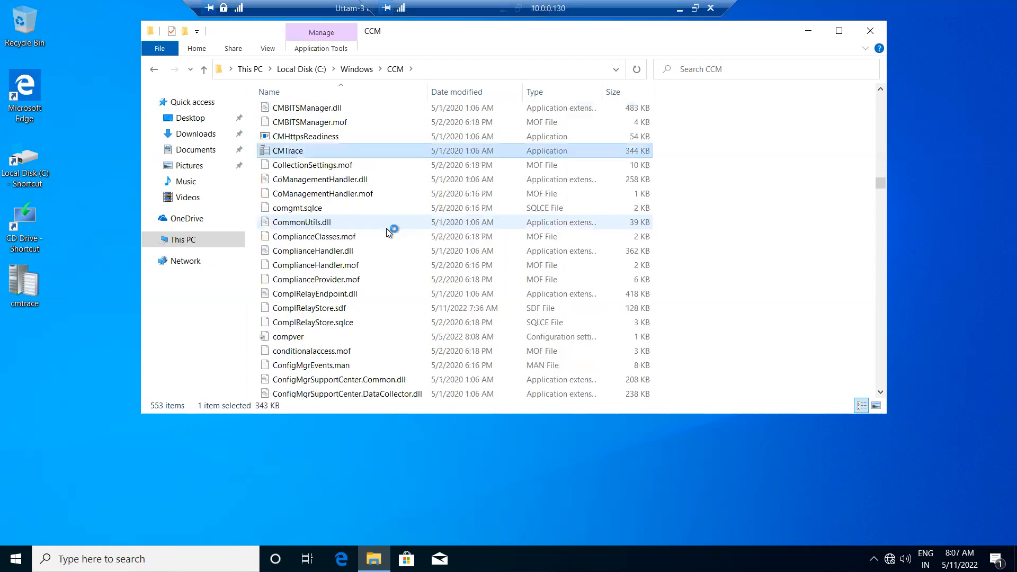
Open the InventoryAgent log from the CCM Logs folder in CMTrace and maximize the log window.
left_click(544, 333)
left_click(134, 161)
left_click(412, 278)
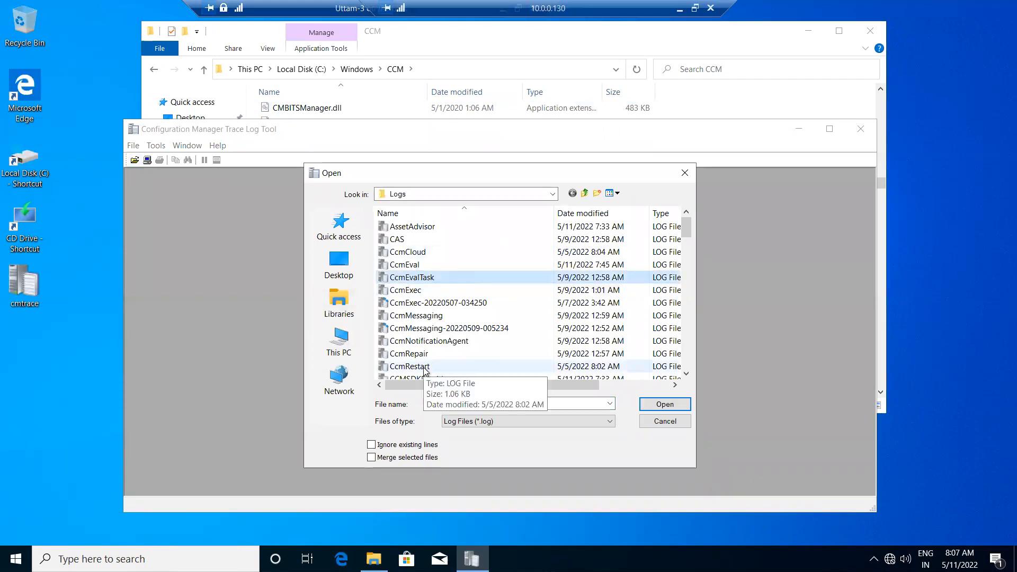
key("i")
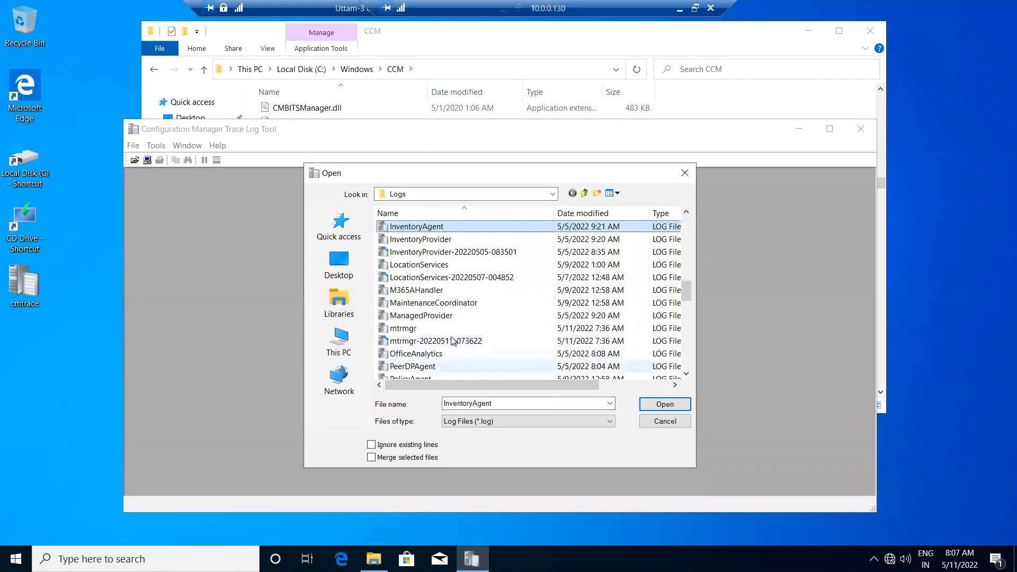
key("Return")
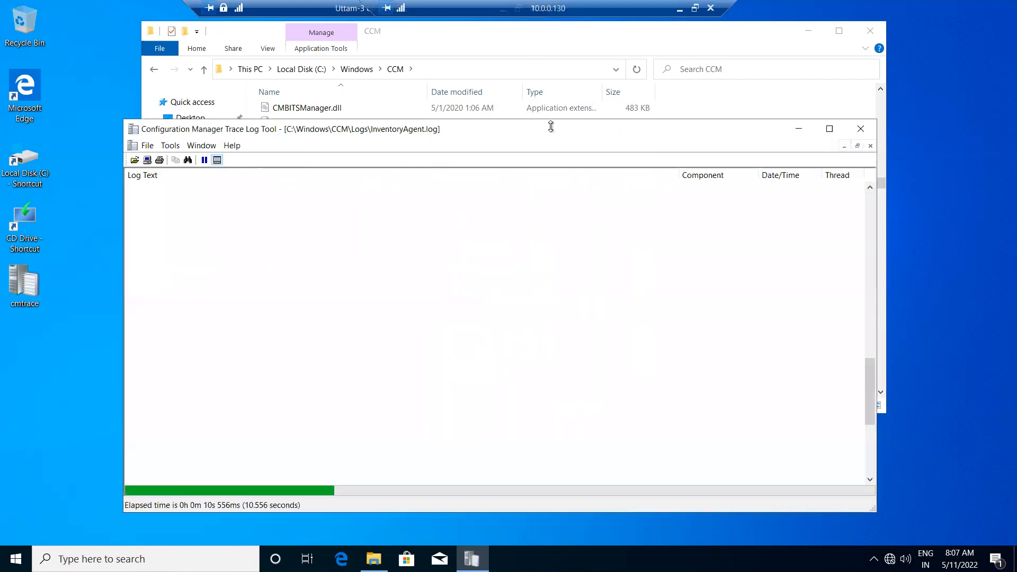
double_click(552, 131)
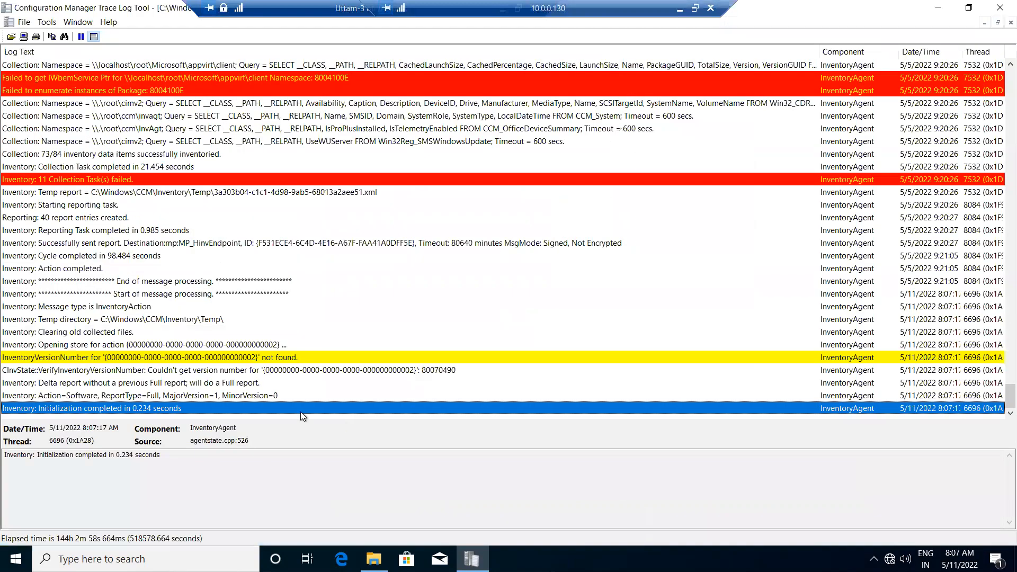
Examine the InventoryAgent log entries for the latest software inventory action, including the version number, report type and initialization lines, and earlier collection entries.
left_click(219, 357)
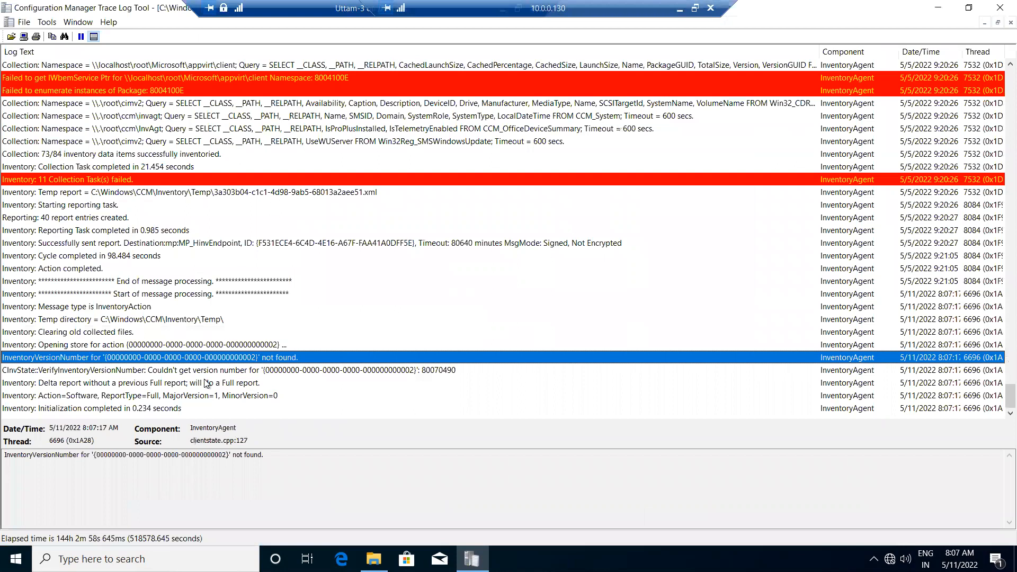
left_click(214, 374)
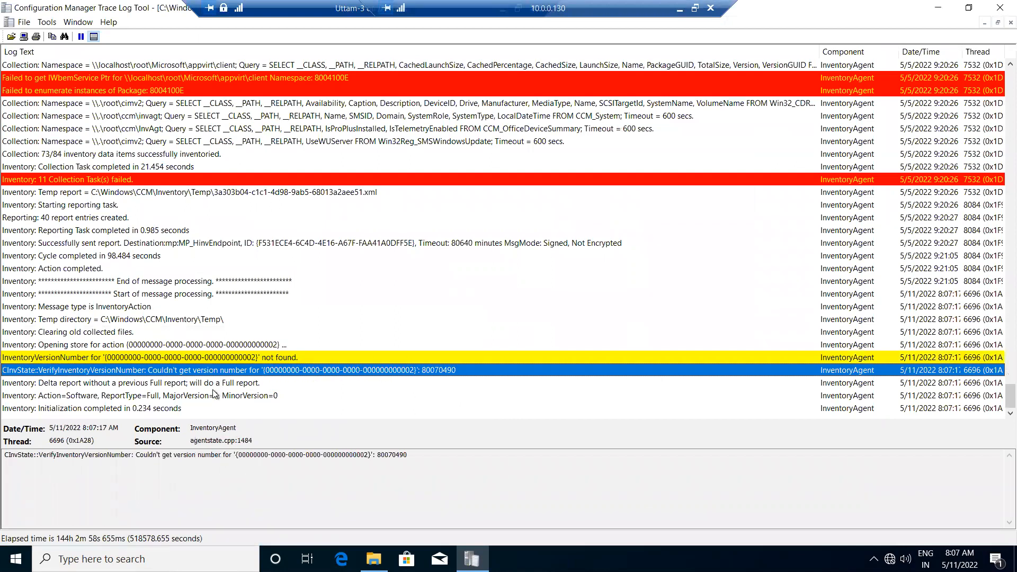
scroll(211, 393, "up", 1)
scroll(210, 393, "down", 1)
key("Down")
key("Down")
key("Down")
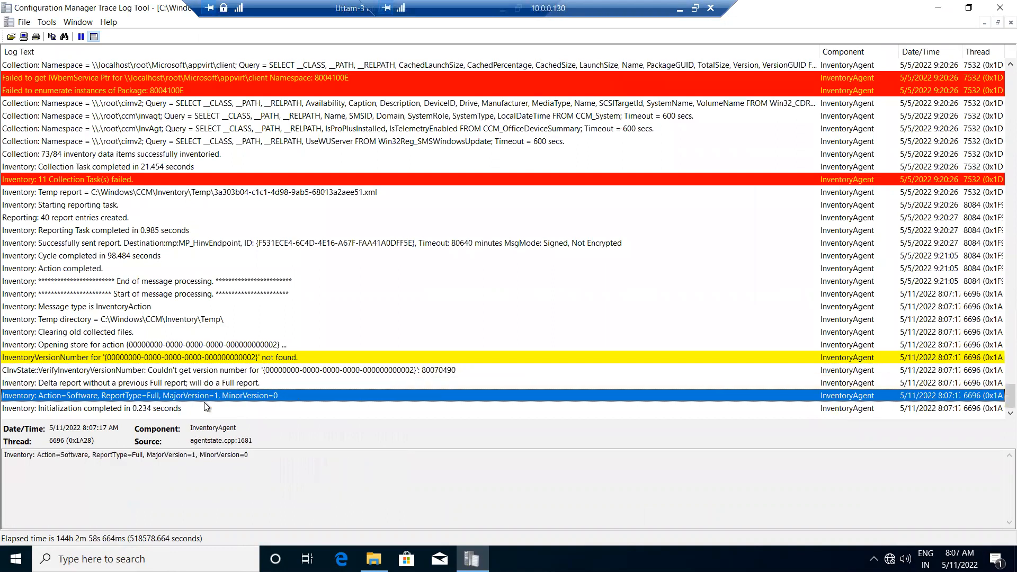
key("Up")
left_click(188, 373)
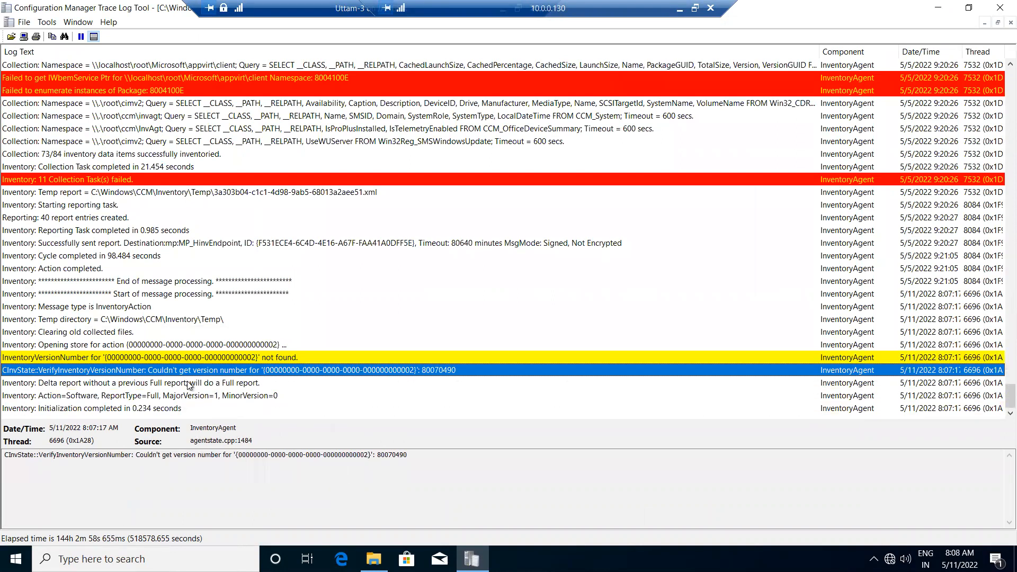
scroll(200, 383, "up", 3)
scroll(211, 310, "up", 10)
scroll(211, 310, "down", 13)
key("Down")
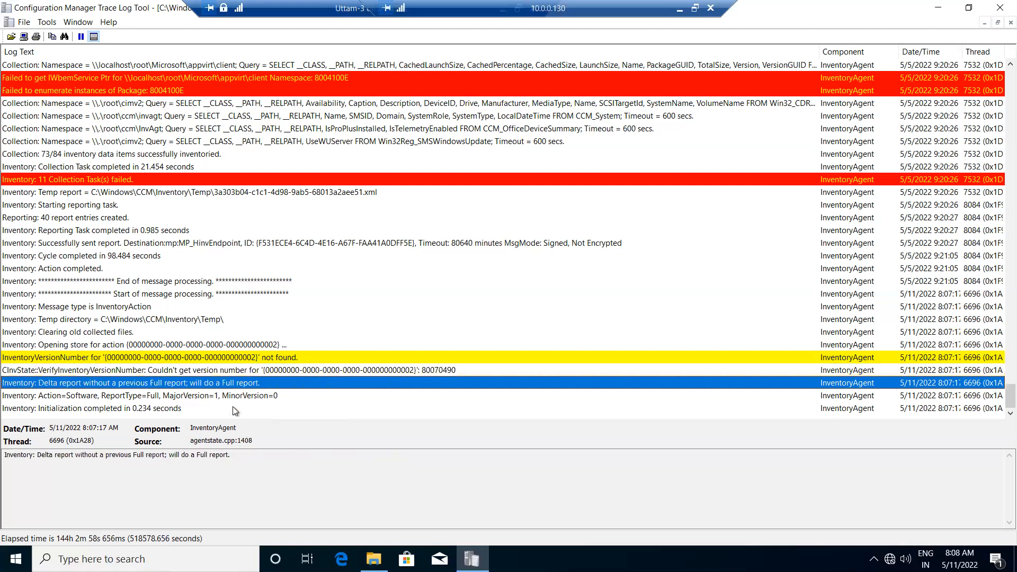
left_click(226, 396)
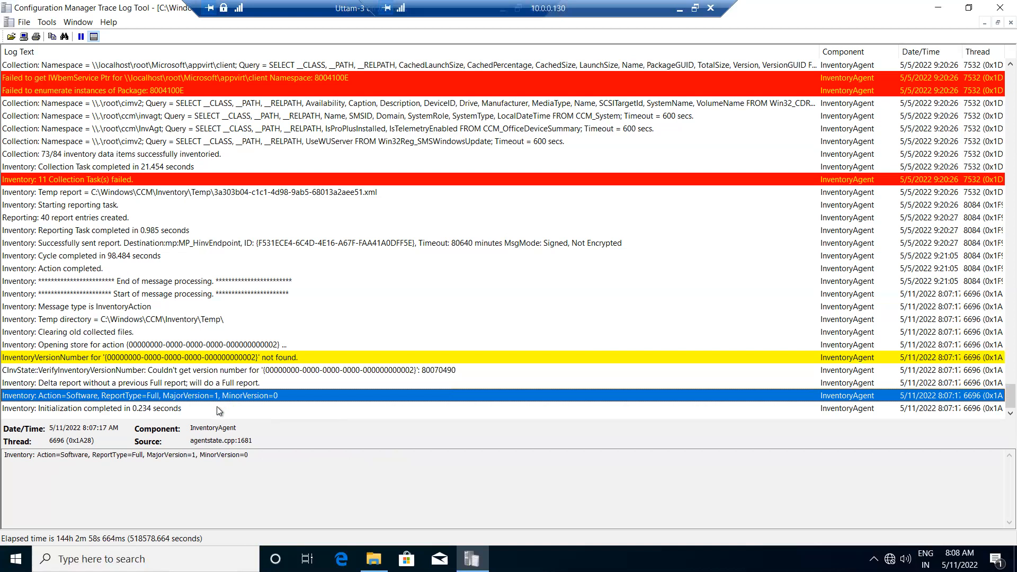
left_click(225, 408)
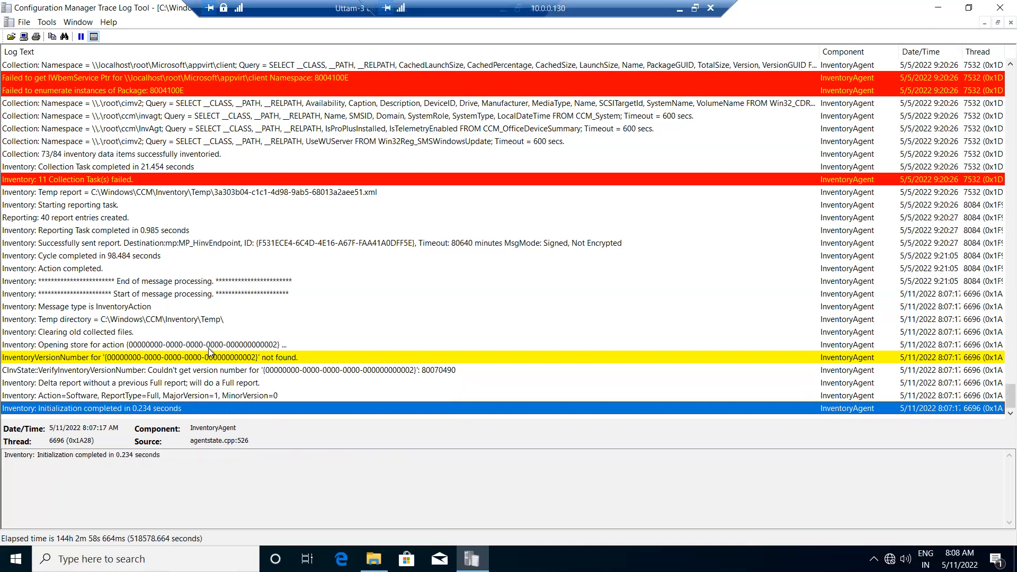
left_click(165, 319)
scroll(405, 208, "up", 10)
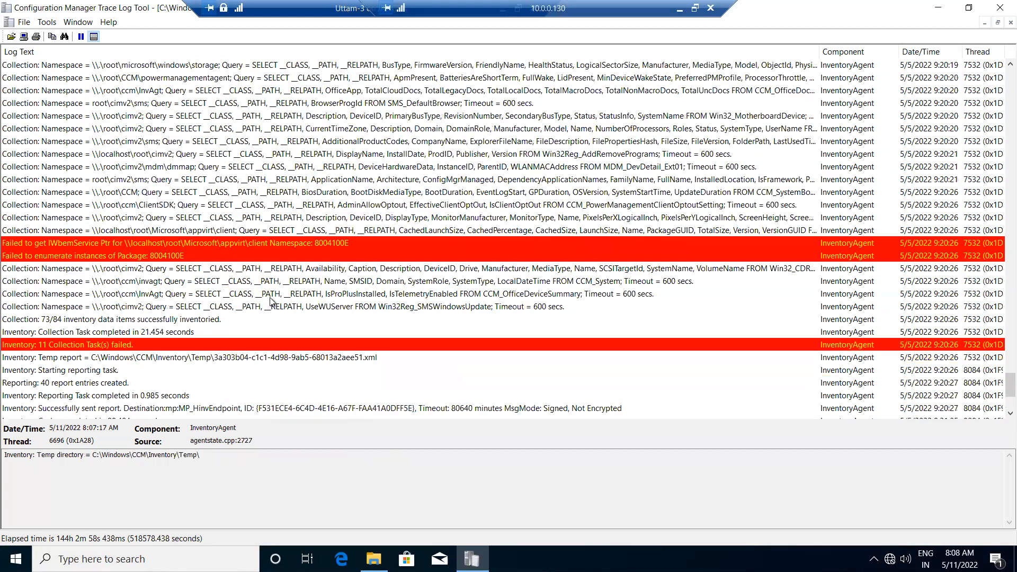
scroll(404, 208, "up", 5)
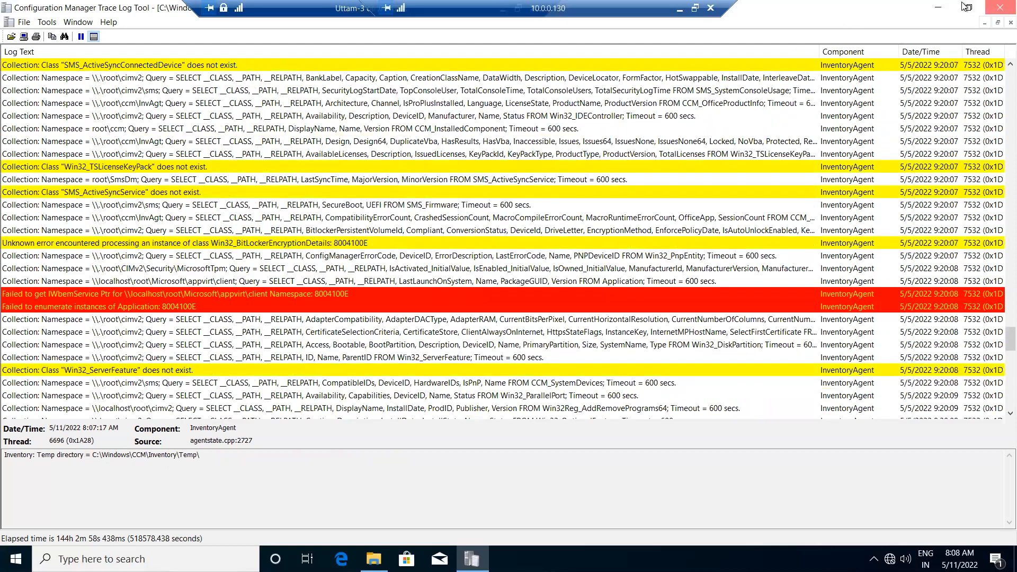
Close the log viewer, minimize the client VM session and switch to the SCCM server VM's Configuration Manager console.
left_click(999, 7)
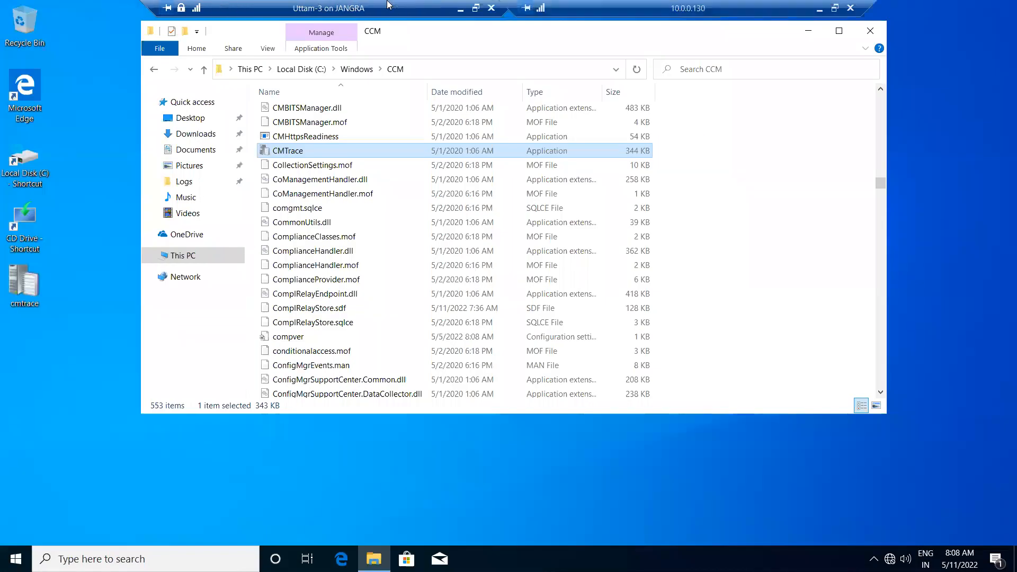
left_click(459, 9)
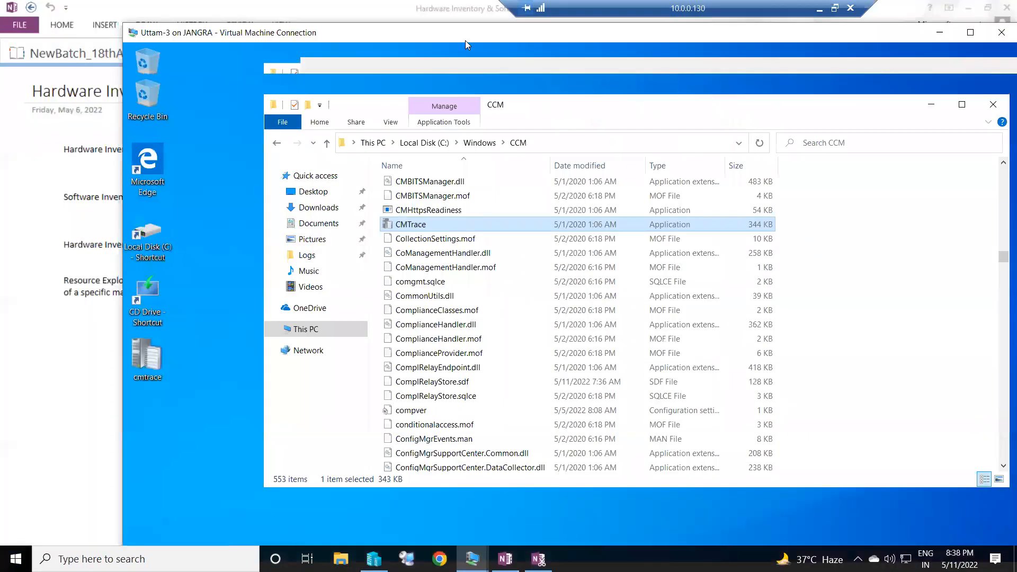
left_click(473, 554)
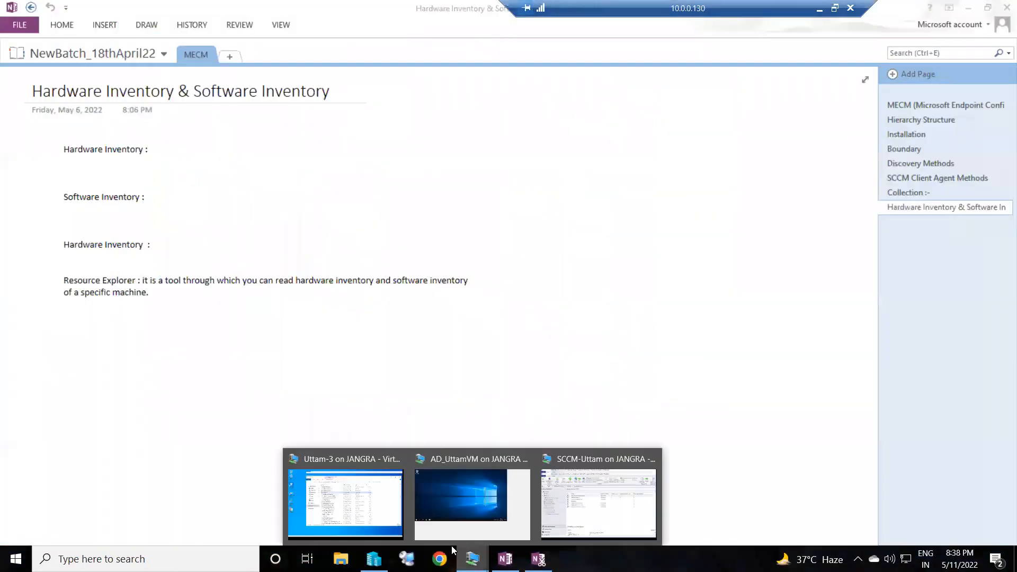
left_click(597, 502)
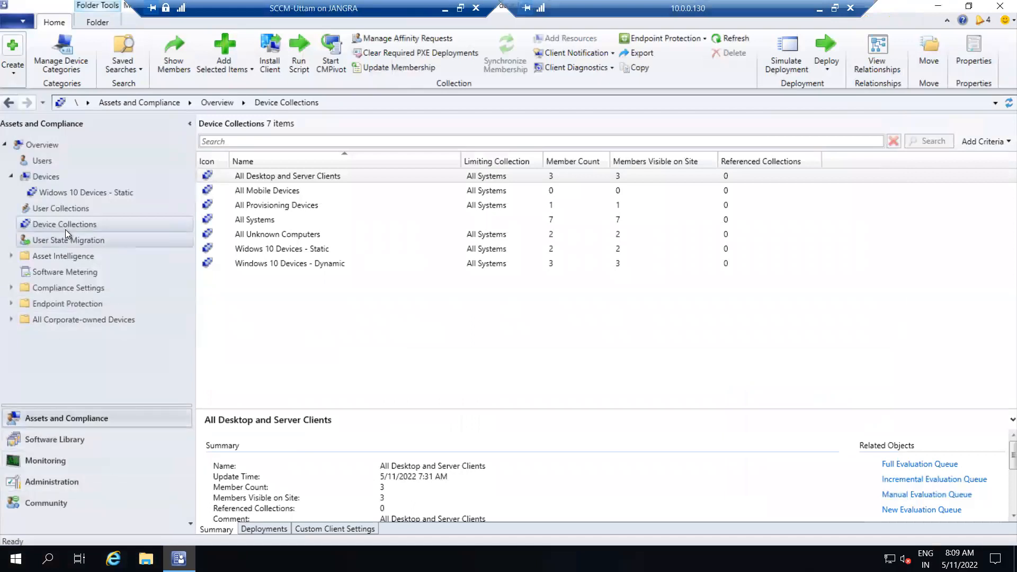
Open the All Systems collection's members, select the client device ending in -3, and check the Software Scan field in its enlarged summary.
left_click(271, 221)
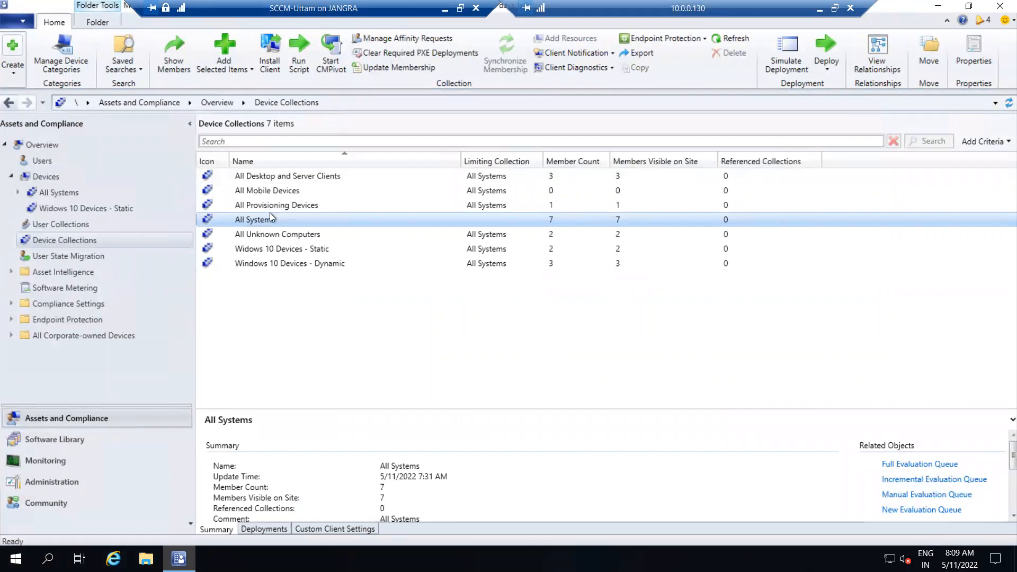
double_click(270, 218)
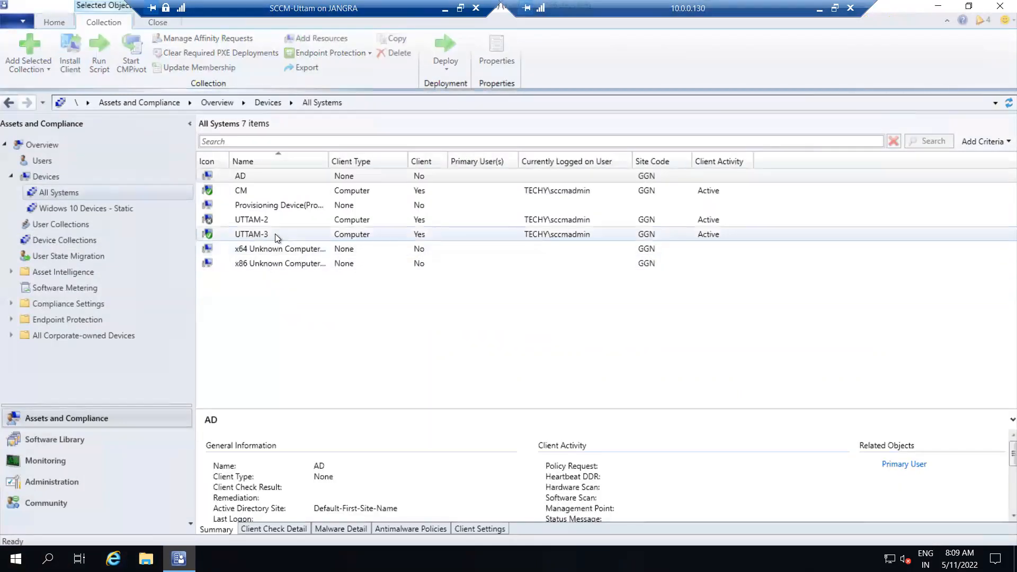
left_click(275, 233)
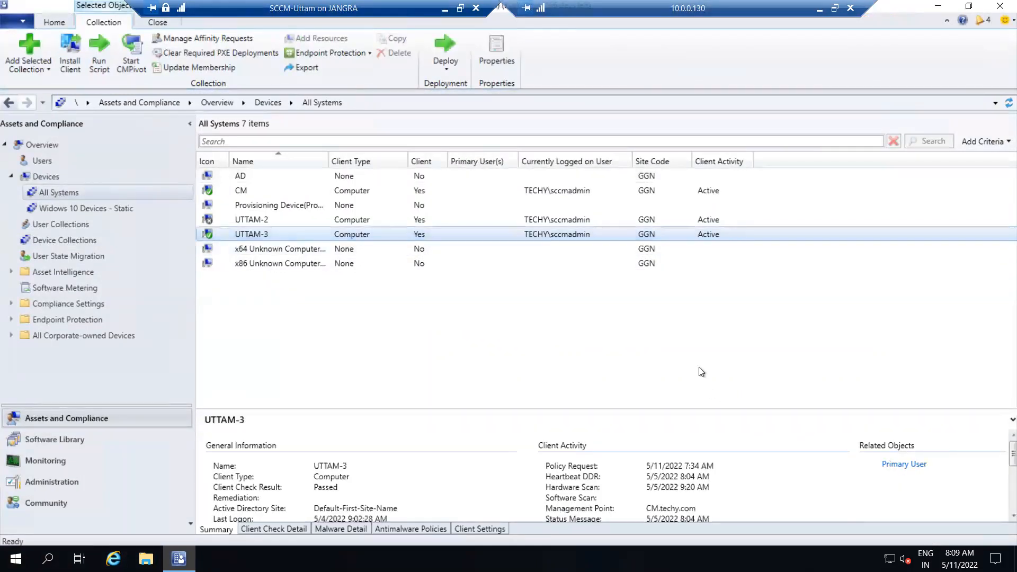
left_click_drag(690, 409, 670, 328)
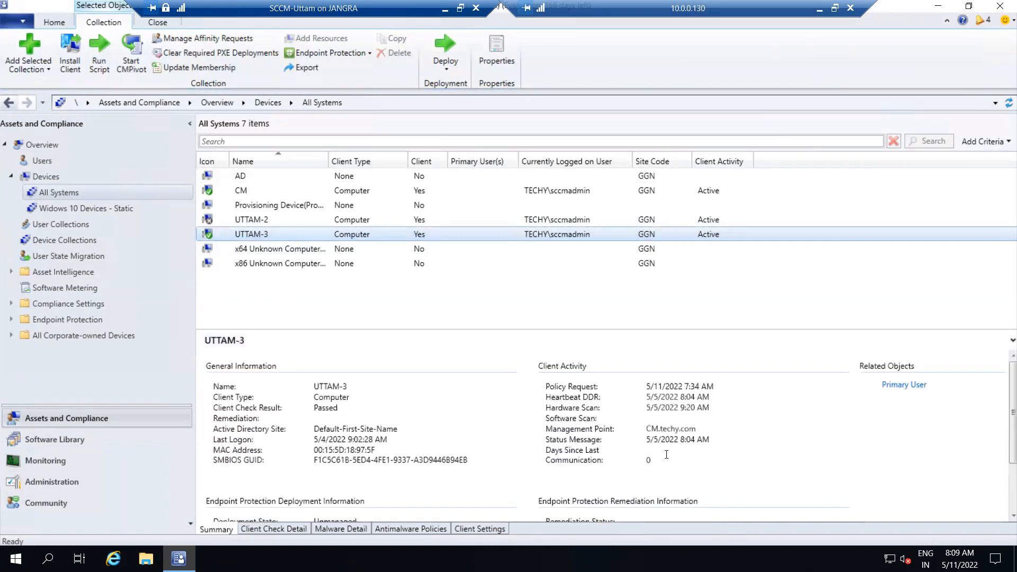
left_click(595, 418)
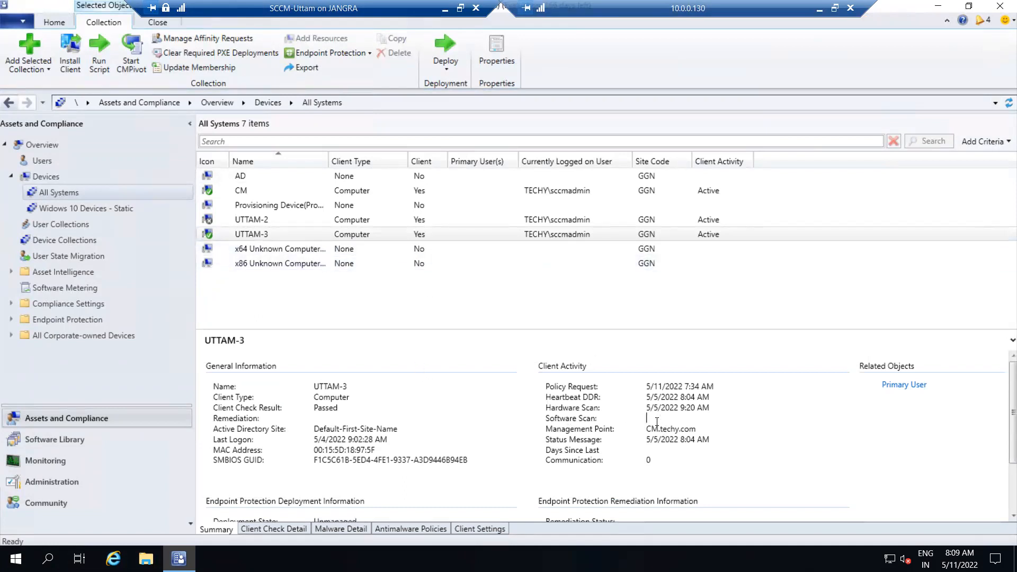
Start Resource Explorer for the client device ending in -3 and expand its Software node.
right_click(255, 233)
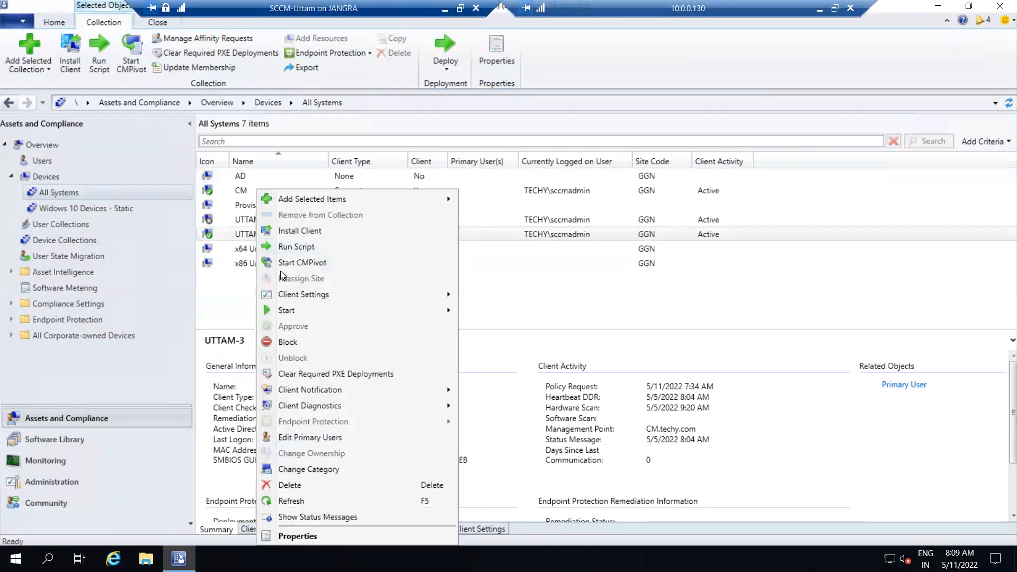
mouse_move(300, 312)
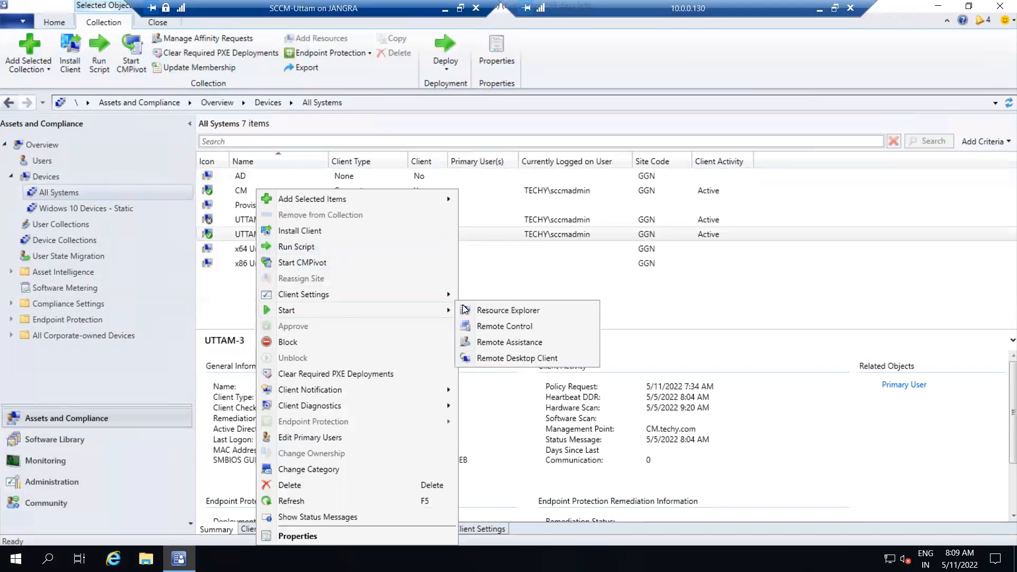
left_click(529, 308)
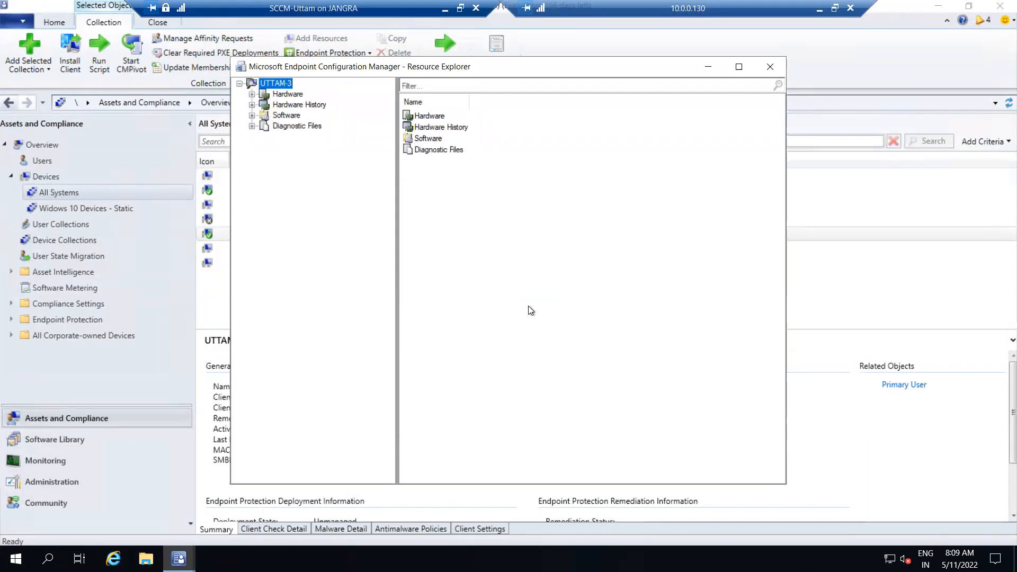
left_click(252, 115)
Check Collected Files, File Details, Last Software Scan and Product Details under Software in Resource Explorer for inventory data.
left_click(306, 127)
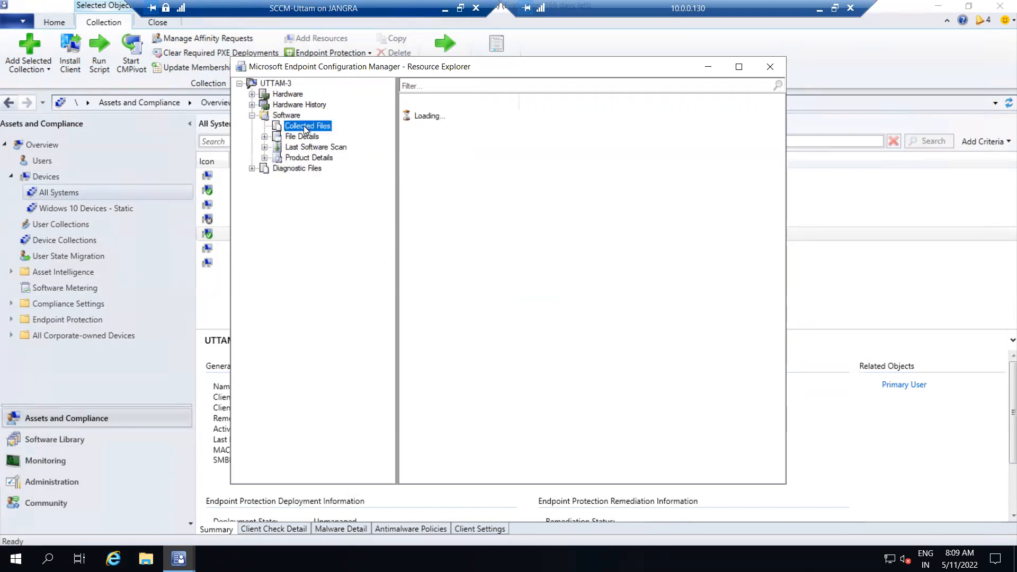
left_click(305, 137)
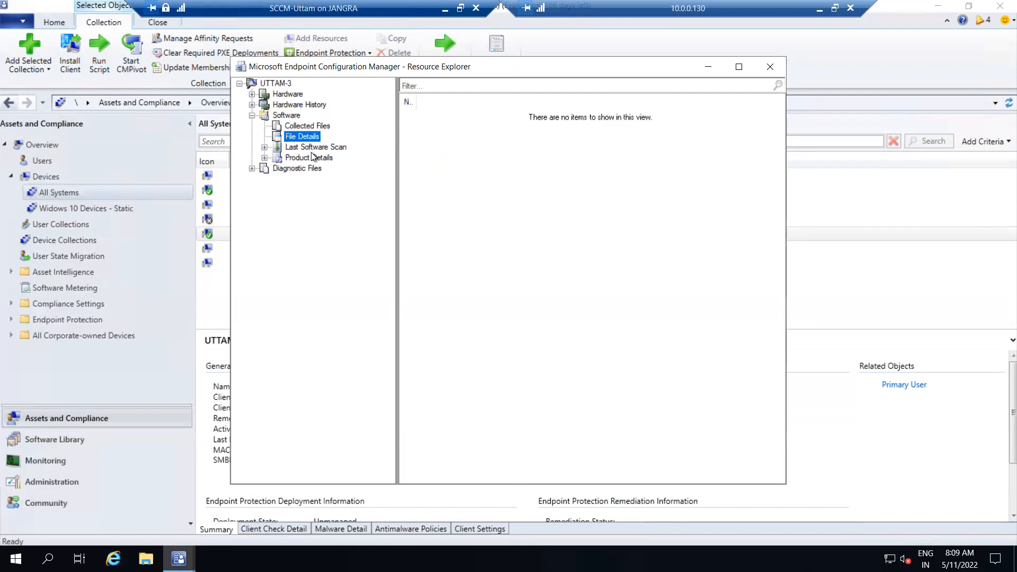
left_click(316, 159)
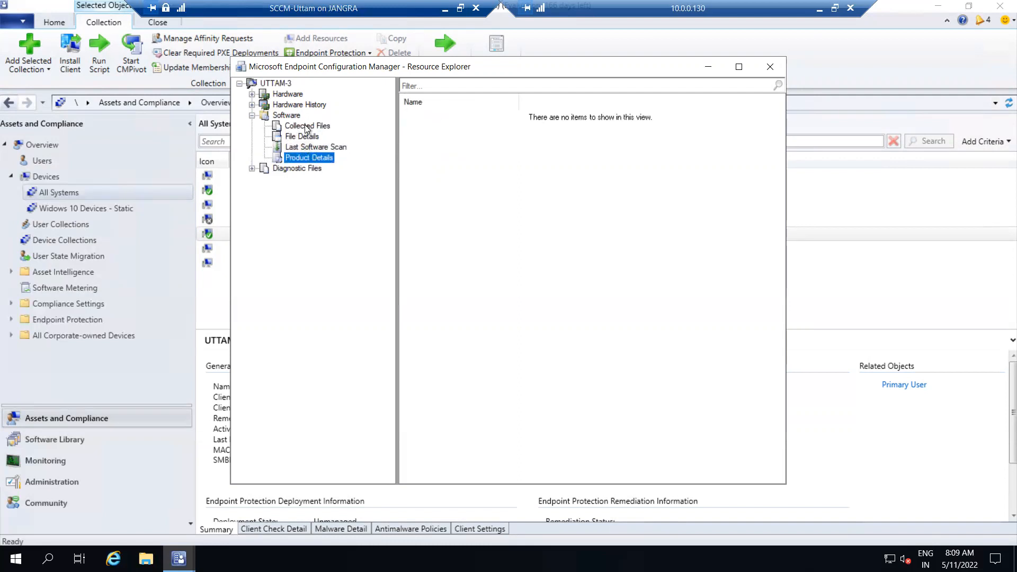
left_click(306, 133)
left_click(310, 149)
left_click(311, 158)
left_click(308, 146)
left_click(301, 127)
left_click(304, 147)
left_click(300, 138)
left_click(305, 150)
left_click(305, 159)
left_click(305, 126)
left_click(304, 137)
left_click(307, 148)
left_click(305, 157)
left_click(280, 116)
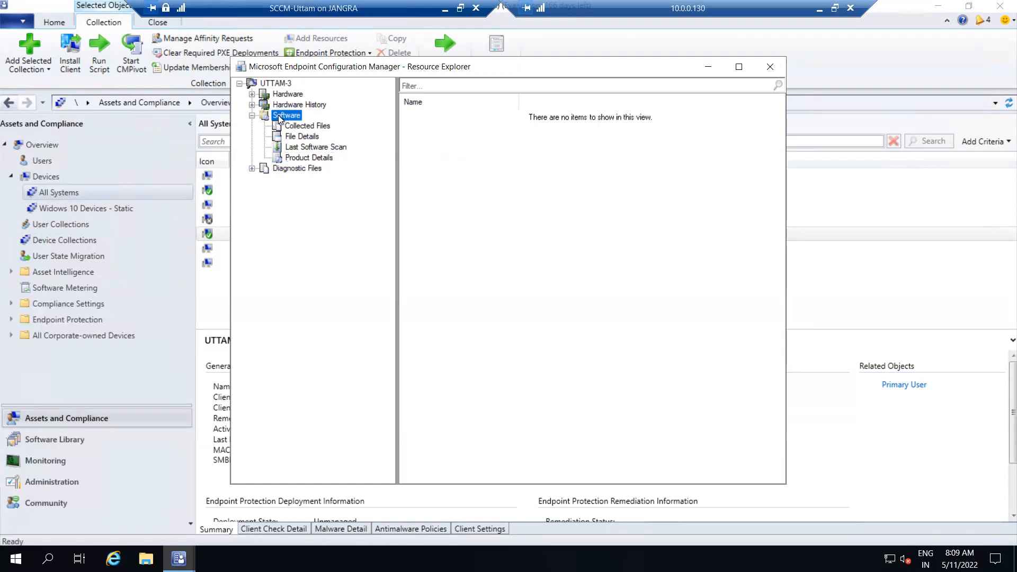
left_click(251, 116)
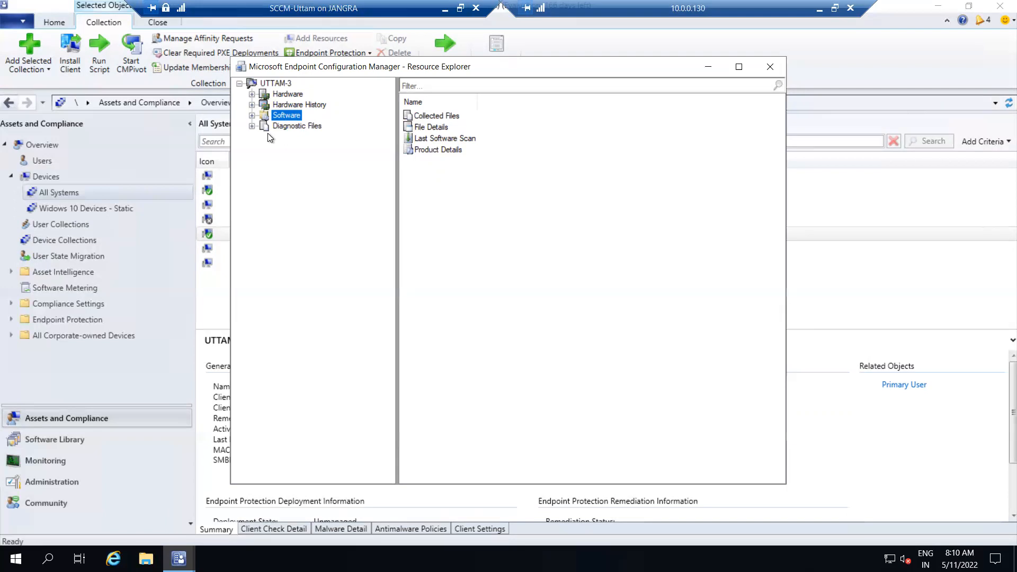
key("Right")
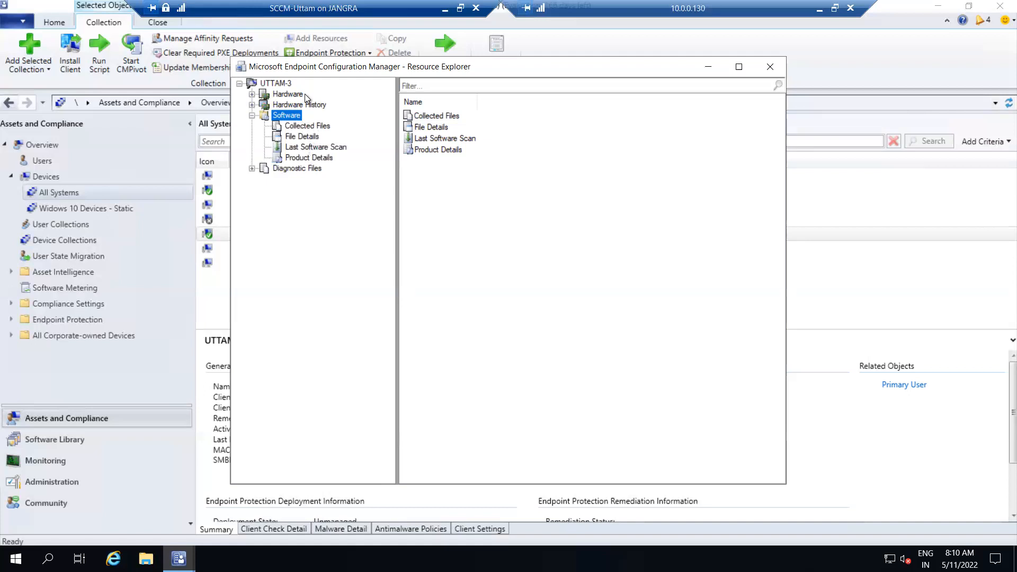
Move Resource Explorer aside, recheck the device's root and Software categories for inventoried items, and minimize the window.
left_click_drag(331, 71, 398, 78)
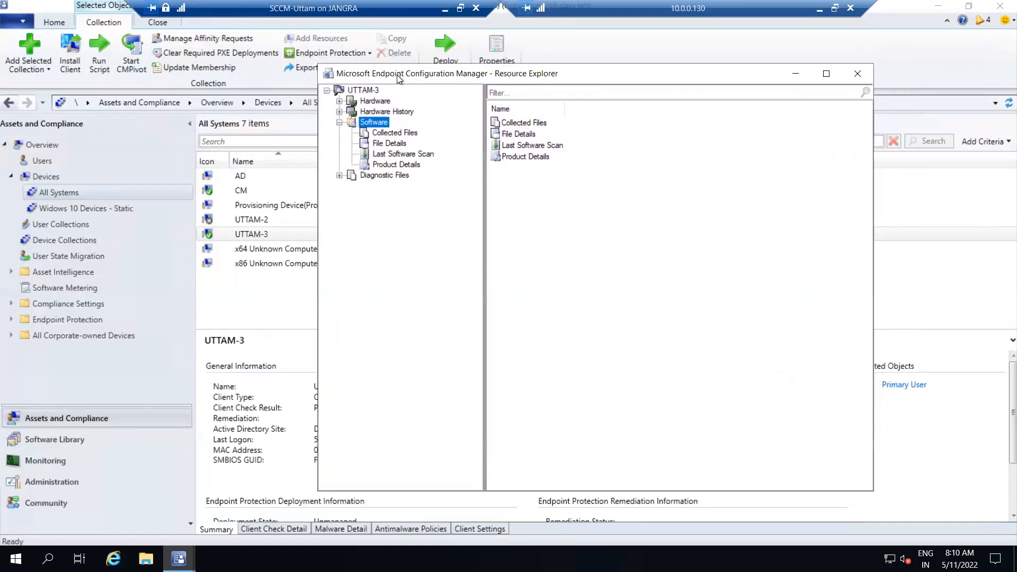
left_click(364, 93)
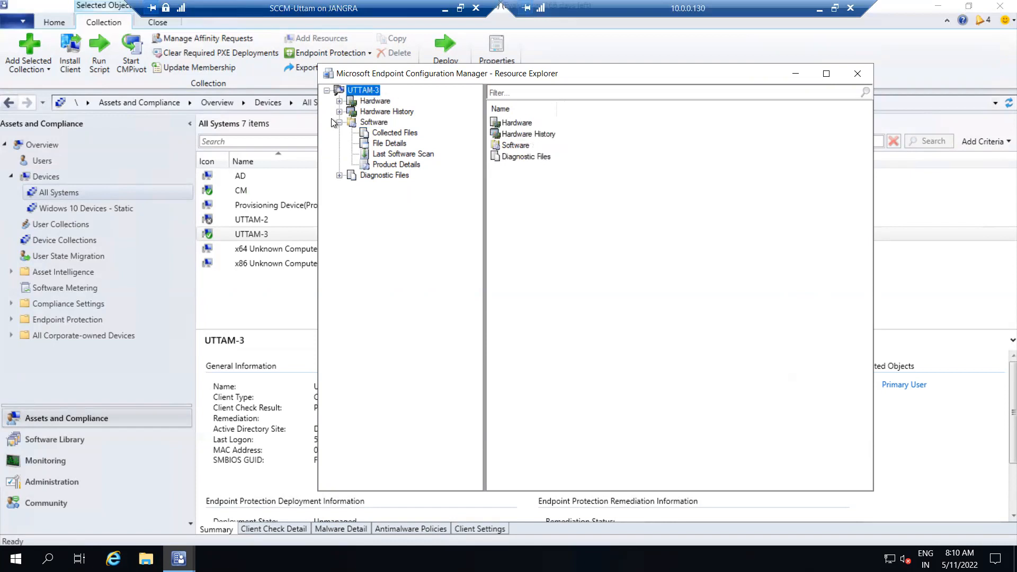
left_click(379, 135)
left_click(392, 155)
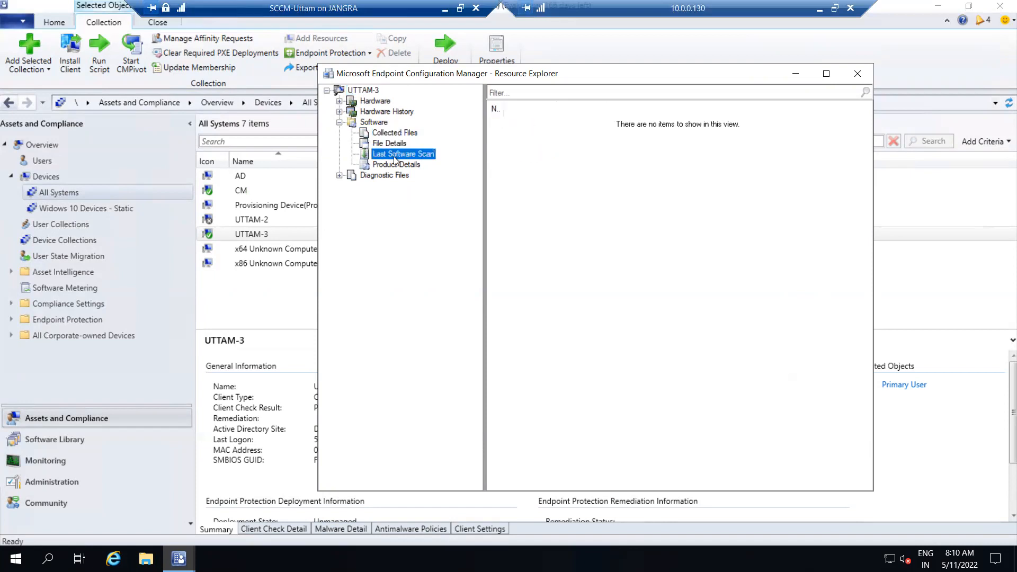
key("Down")
left_click(383, 153)
left_click(380, 144)
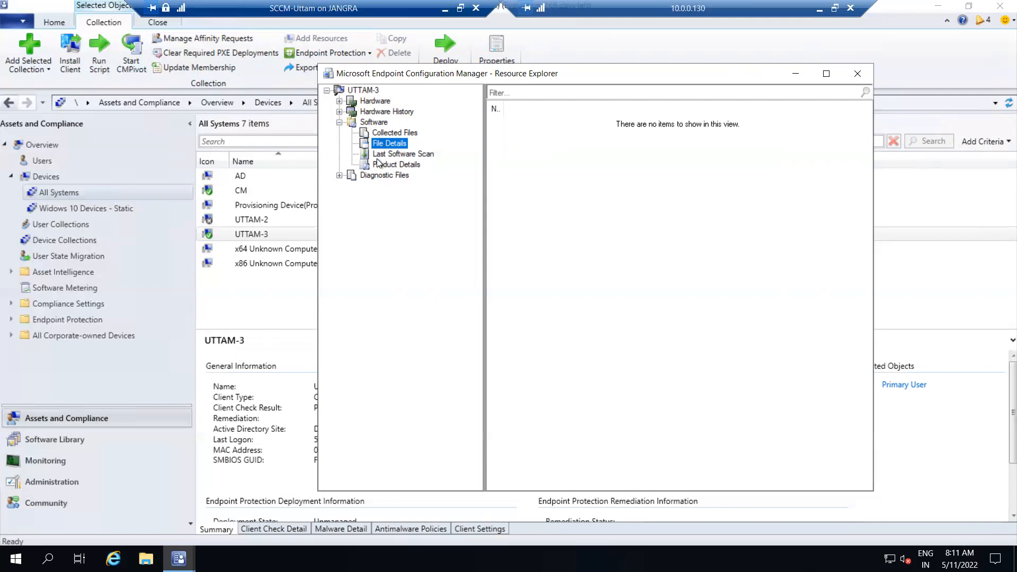
left_click(380, 164)
left_click(386, 154)
left_click(386, 146)
left_click(384, 132)
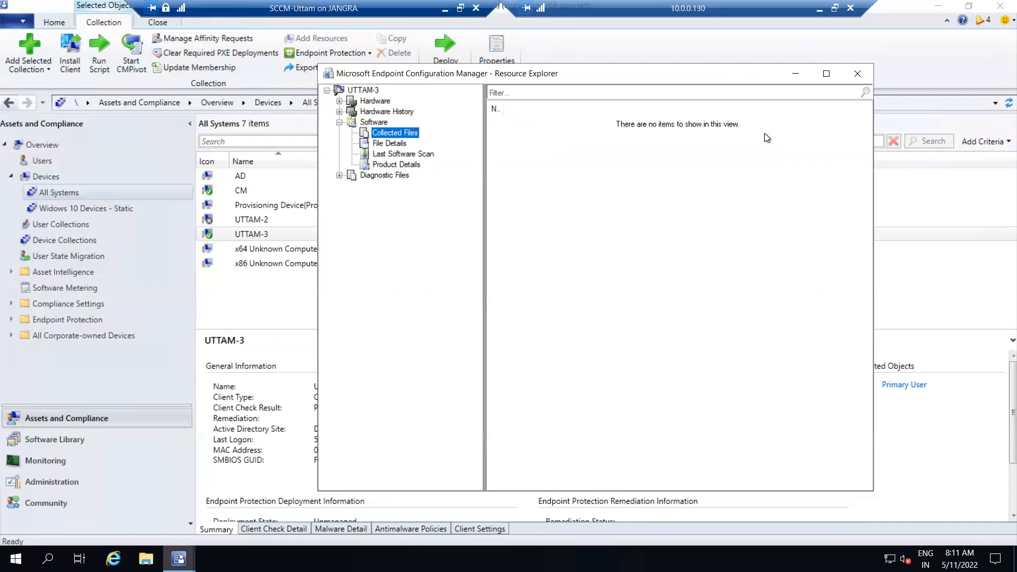
left_click(799, 72)
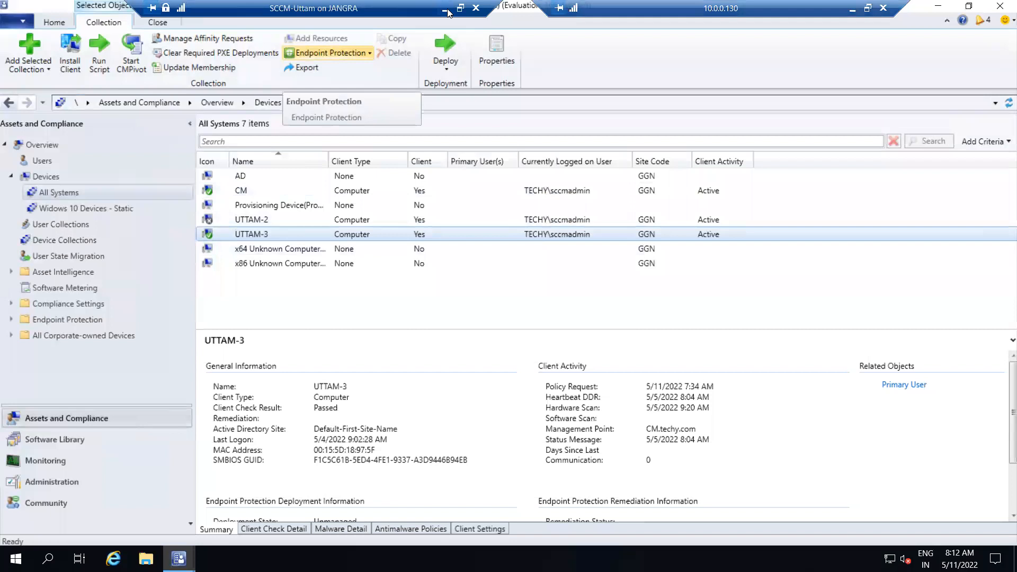
Minimize the SCCM server VM session and add a OneNote page titled "Reporting" to the MECM section.
left_click(446, 8)
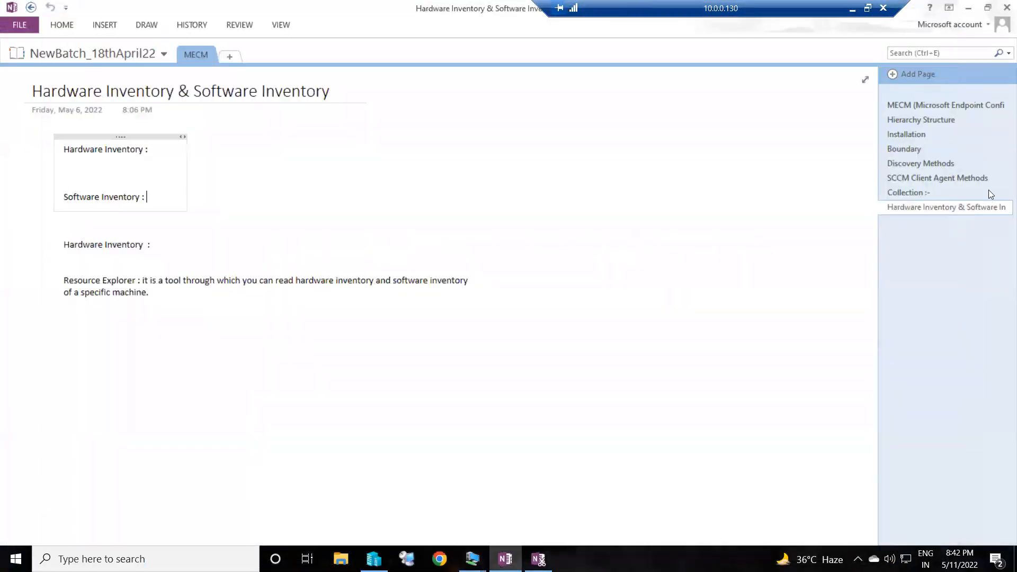
left_click(921, 70)
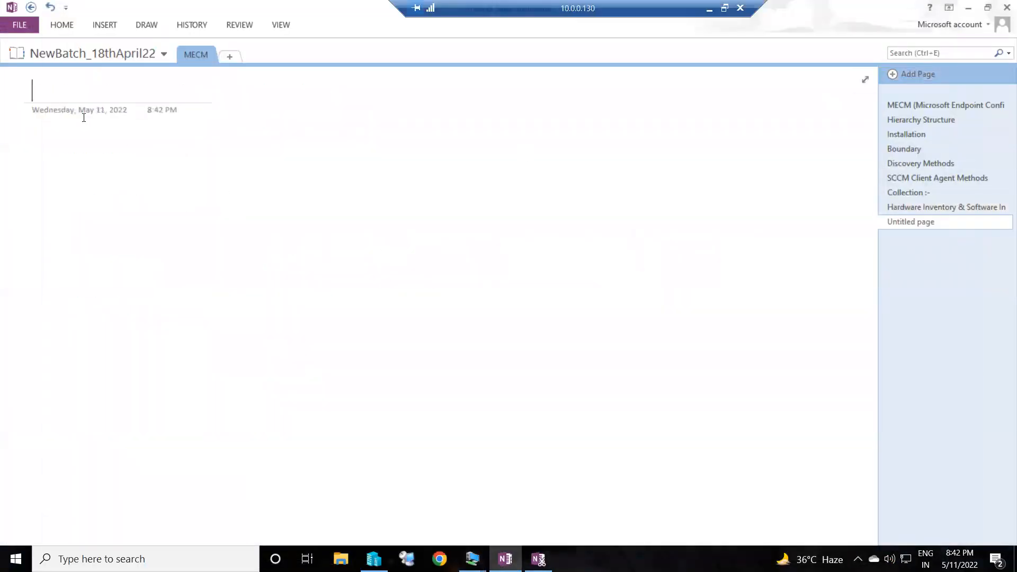
type("Reporting")
key("Return")
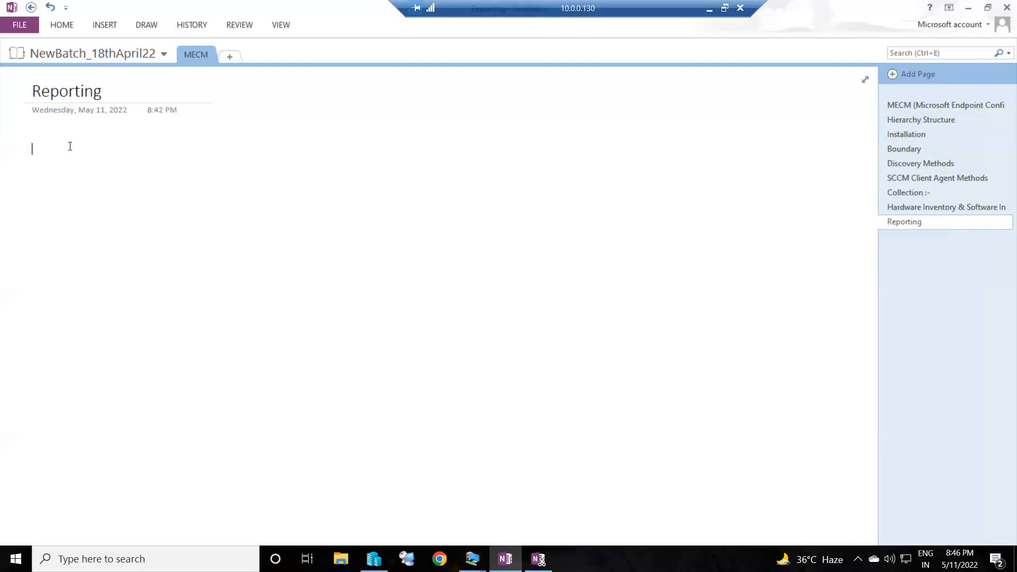
Write "Reporting services" as the first line of the Reporting page's body, followed by a line break.
type("Reporting sevices -")
key("BackSpace")
key("BackSpace")
key("BackSpace")
key("BackSpace")
key("BackSpace")
key("BackSpace")
key("BackSpace")
key("BackSpace")
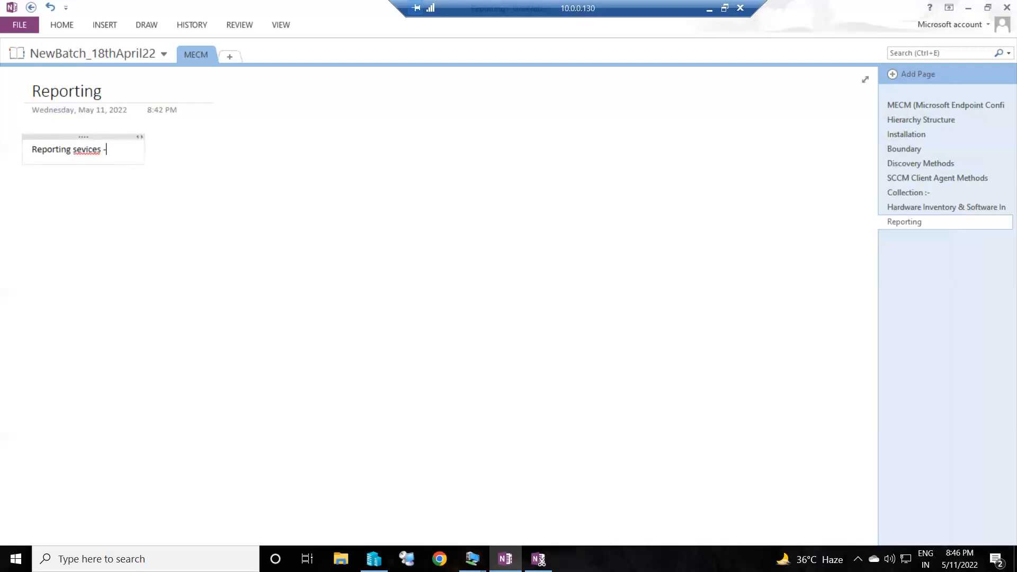
type("rvices")
key("Return")
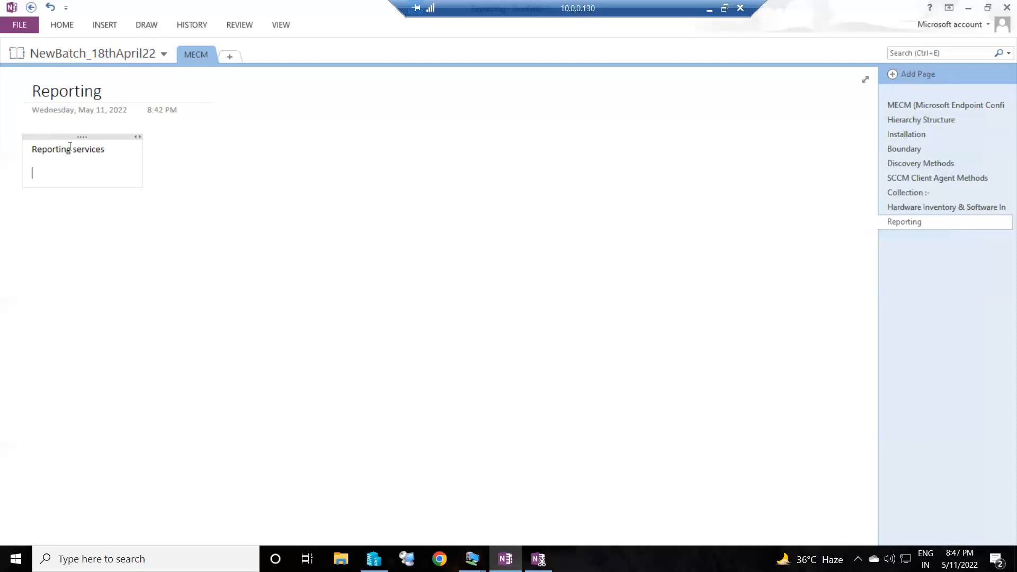
Switch to the SCCM server VM's Configuration Manager console and display the Reports list under Monitoring's Reporting node.
left_click(472, 559)
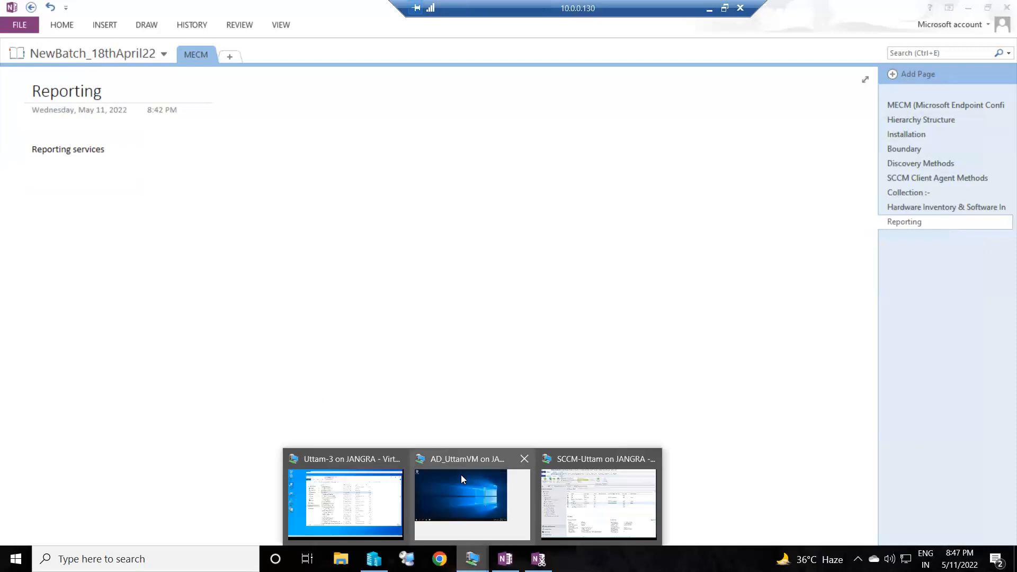
left_click(598, 498)
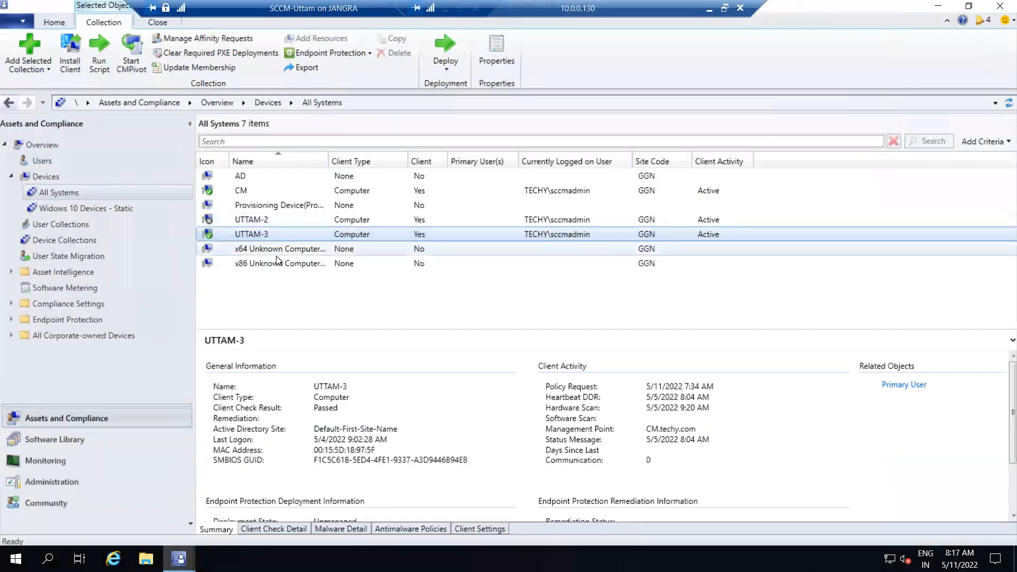
left_click(52, 460)
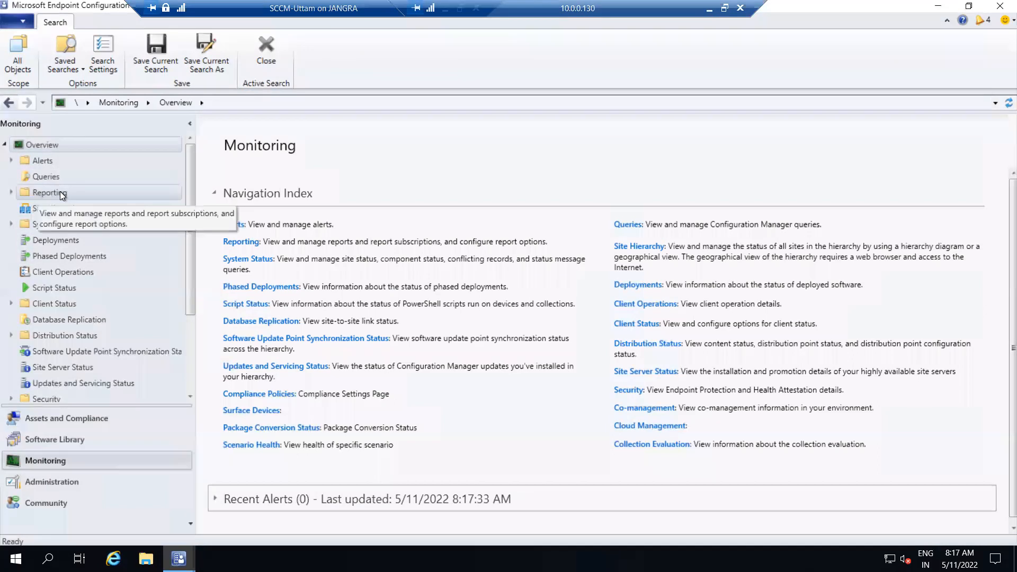
left_click(62, 195)
left_click(11, 192)
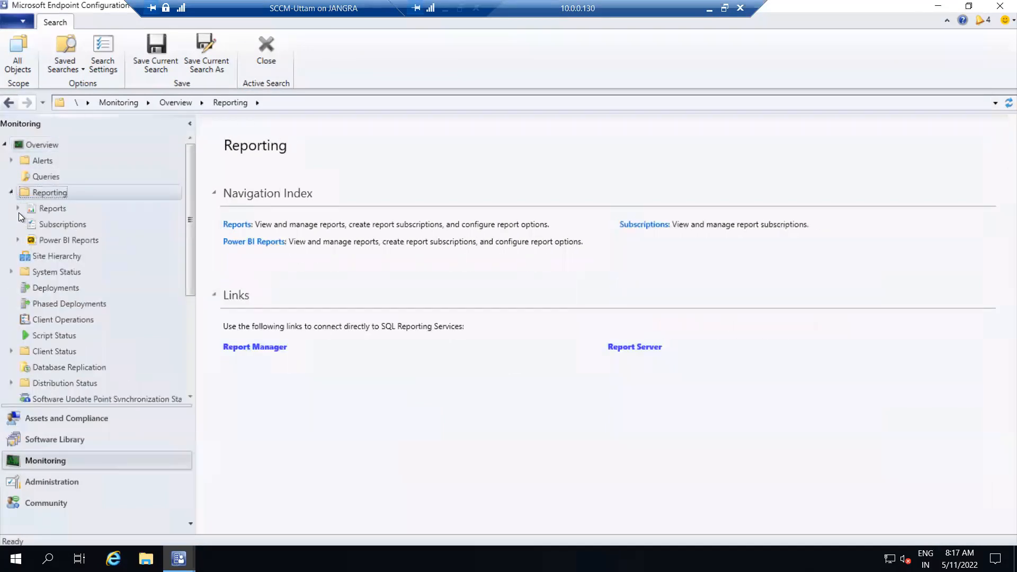
left_click(56, 209)
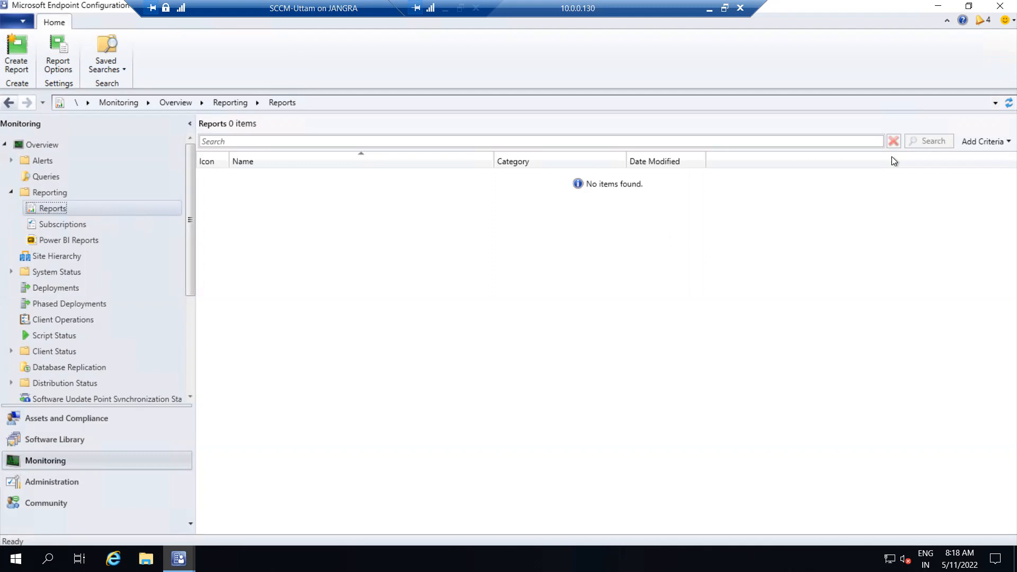
Show the server's desktop, open Programs and Features with appwiz.cpl and maximize it.
left_click_drag(536, 4, 627, 4)
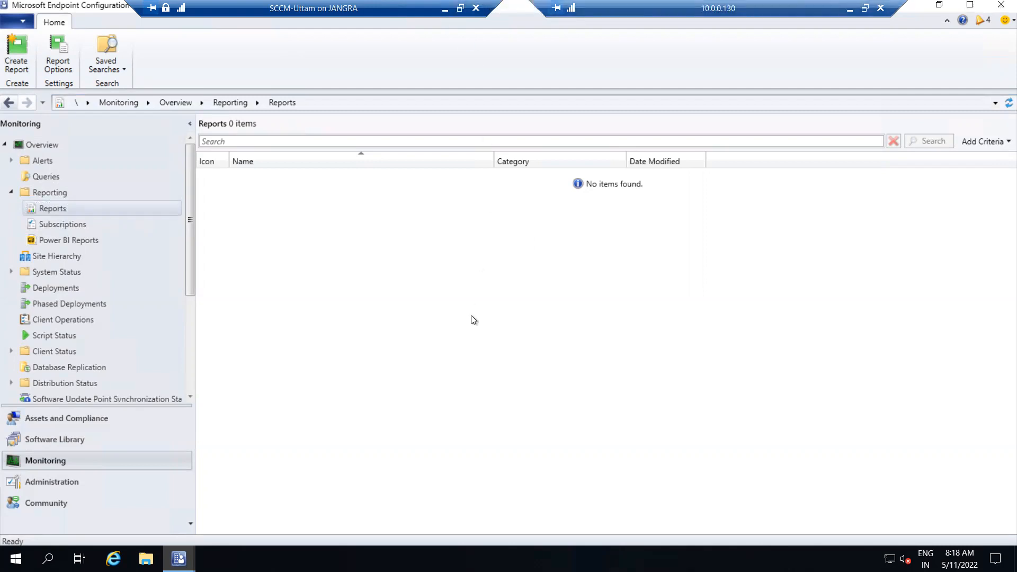
key("super+d")
key("super+r")
type("appwiz.c")
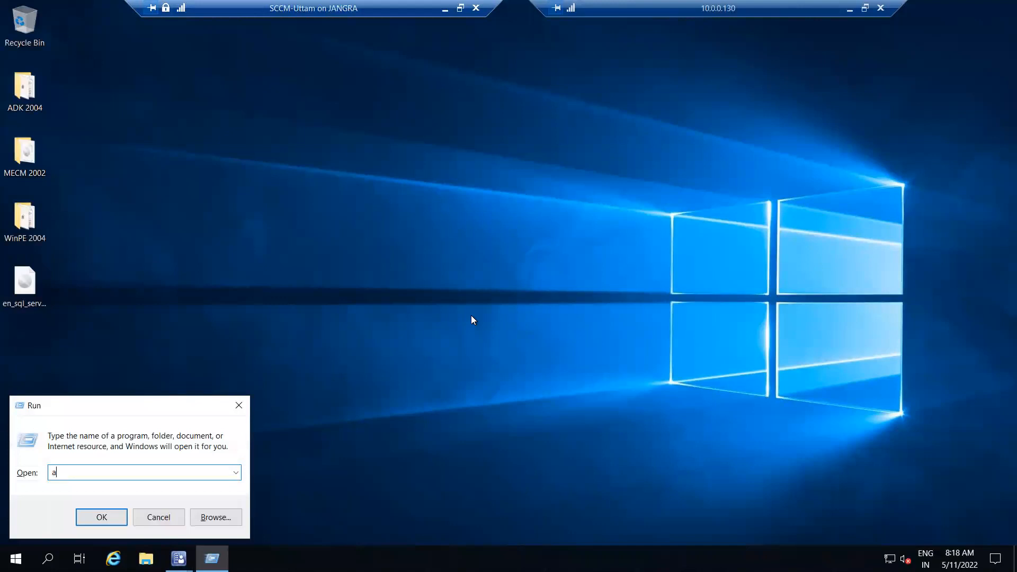
type("pl")
key("Return")
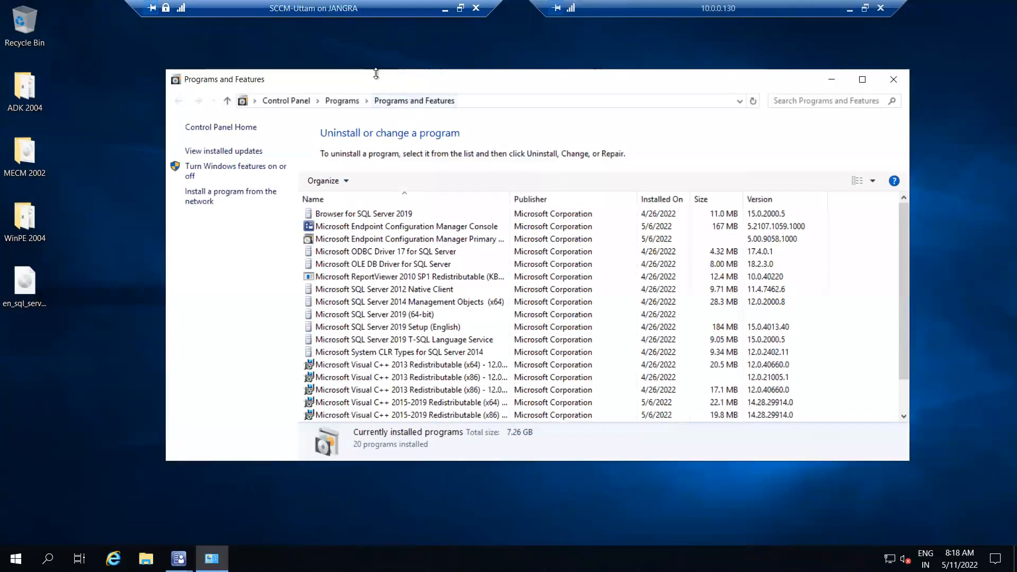
double_click(379, 83)
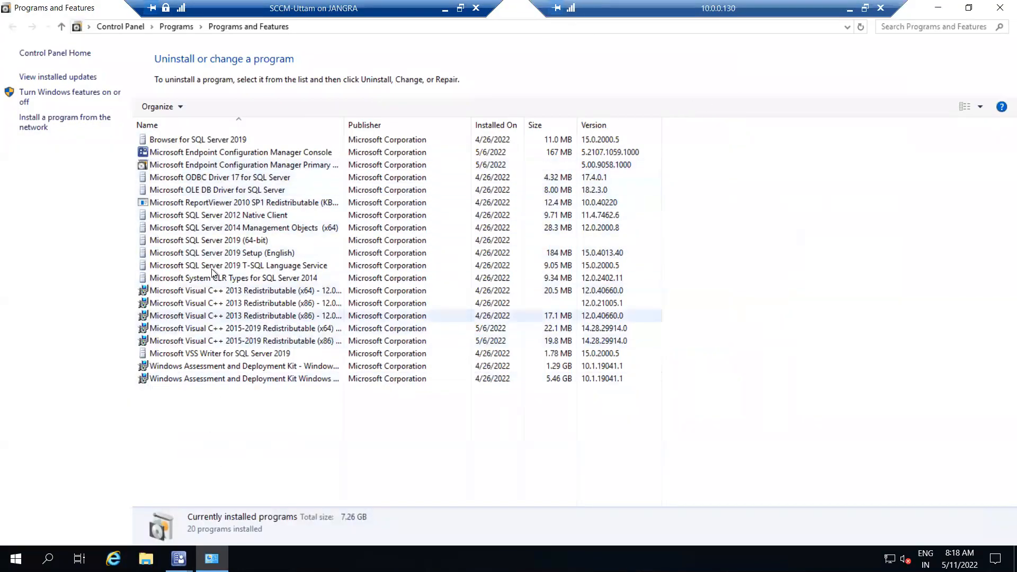
Check the Configuration Manager Console, SQL Server 2019 Setup and SQL Server 2019 (64-bit) entries among the installed programs, and close the window.
left_click(220, 148)
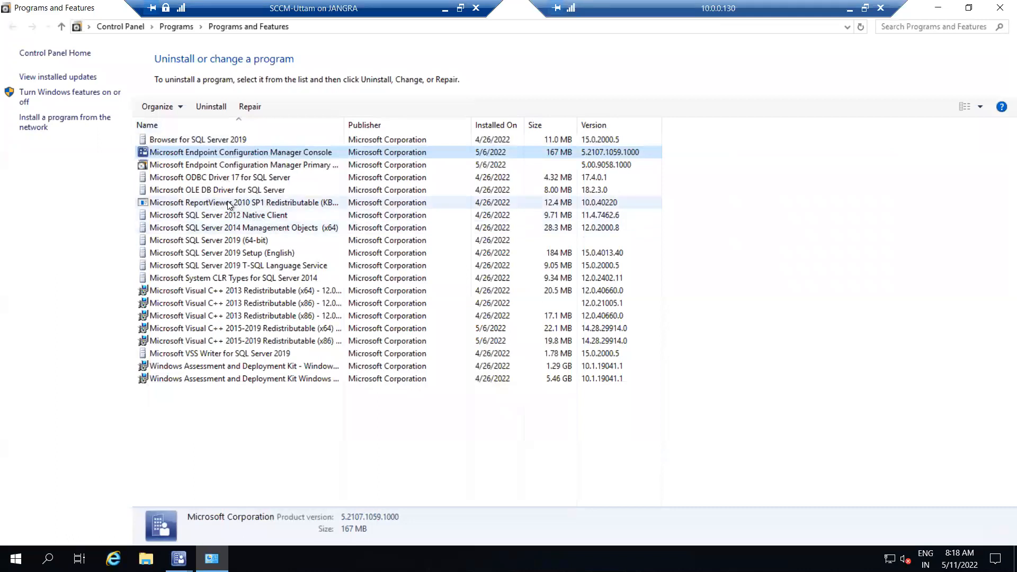
left_click(233, 253)
left_click(235, 241)
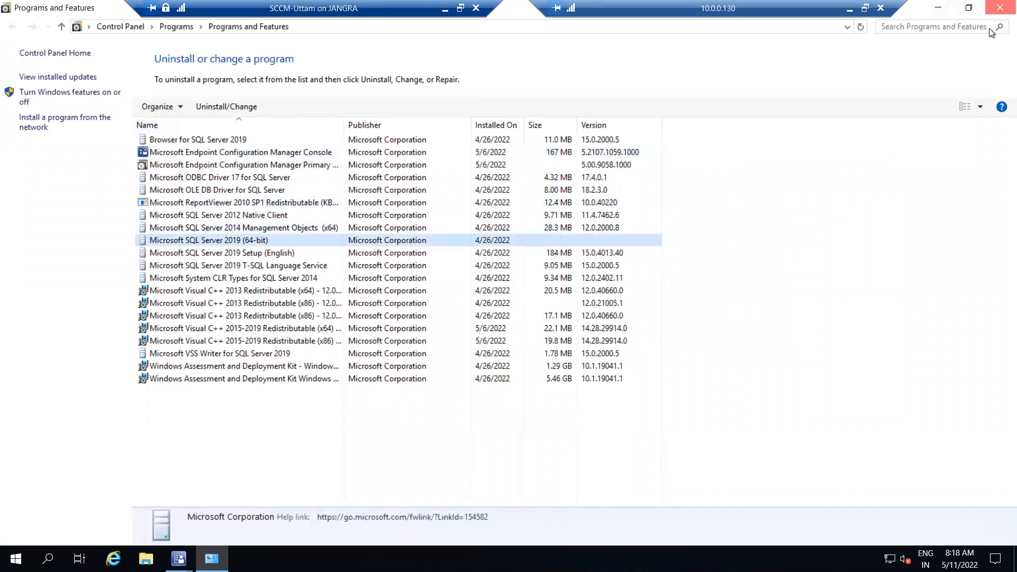
left_click(999, 7)
Open the Services console with services.msc, maximize it and locate the SQL Server (MSSQLSERVER) service.
key("super+r")
type("s")
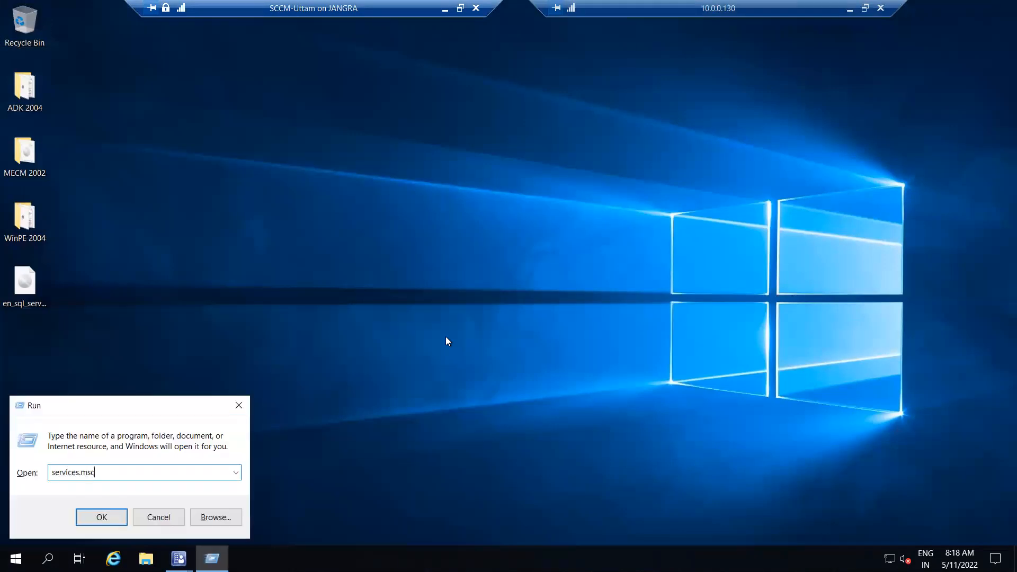
key("Return")
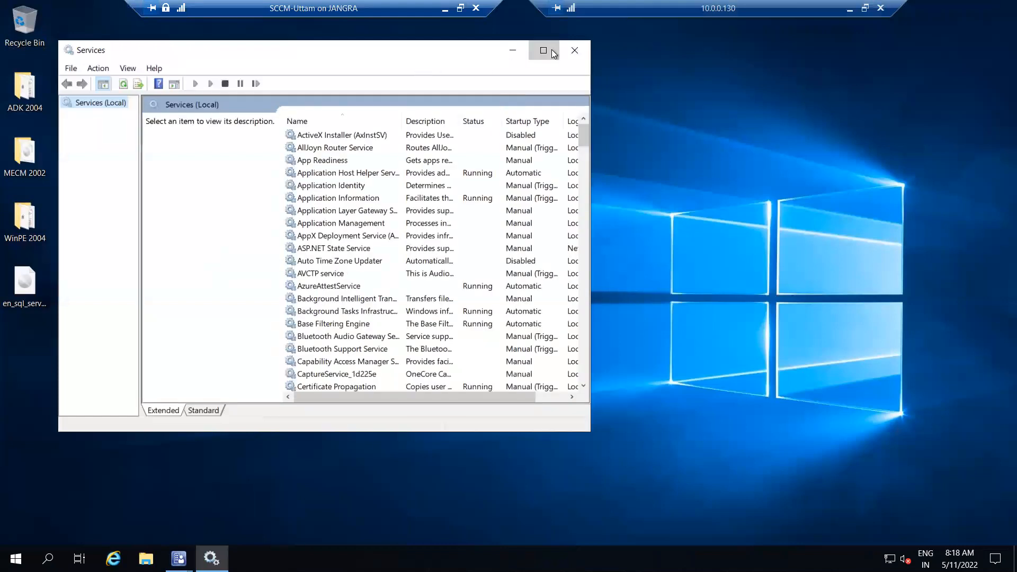
left_click(542, 48)
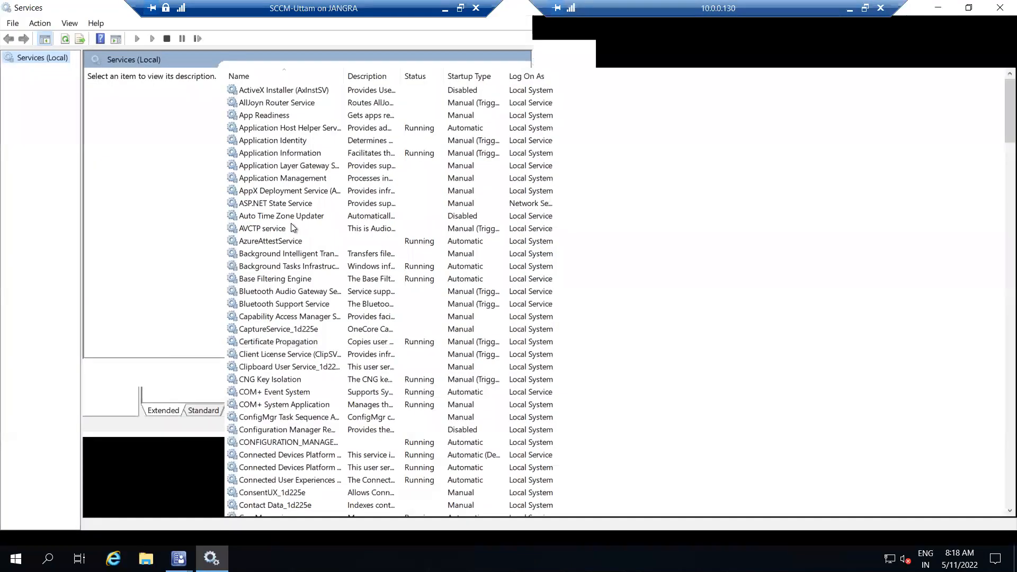
left_click(255, 217)
type("sql")
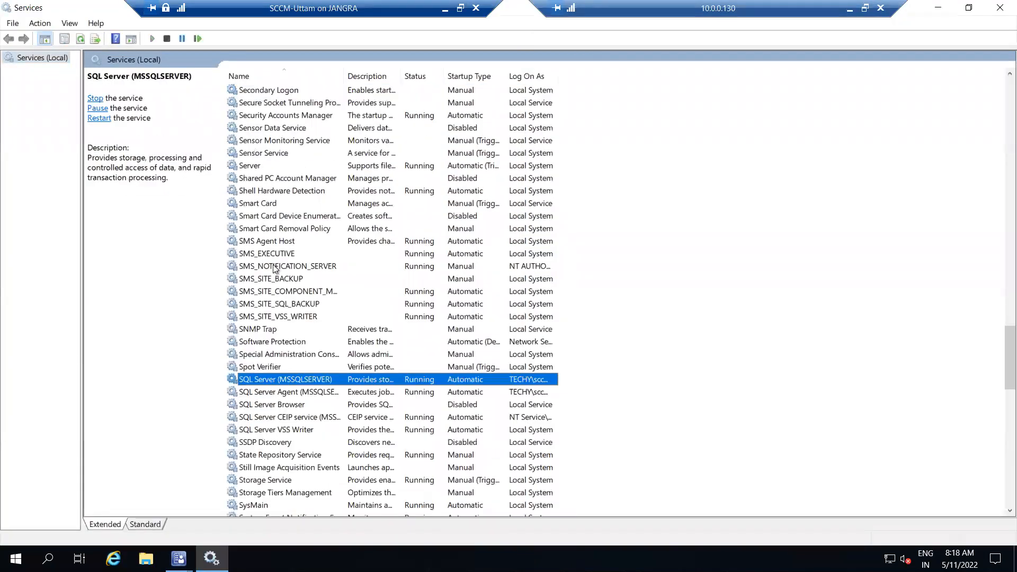
Widen the Name column in Services, check the SQL Server and SQL Server Agent (MSSQLSERVER) services, and close the console.
scroll(351, 370, "down", 1)
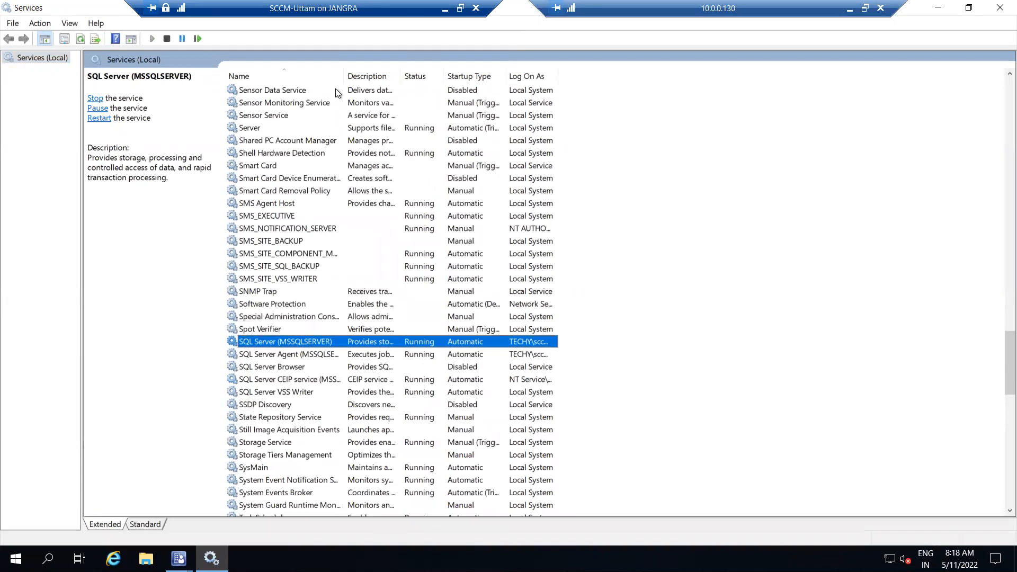
left_click_drag(366, 73, 435, 76)
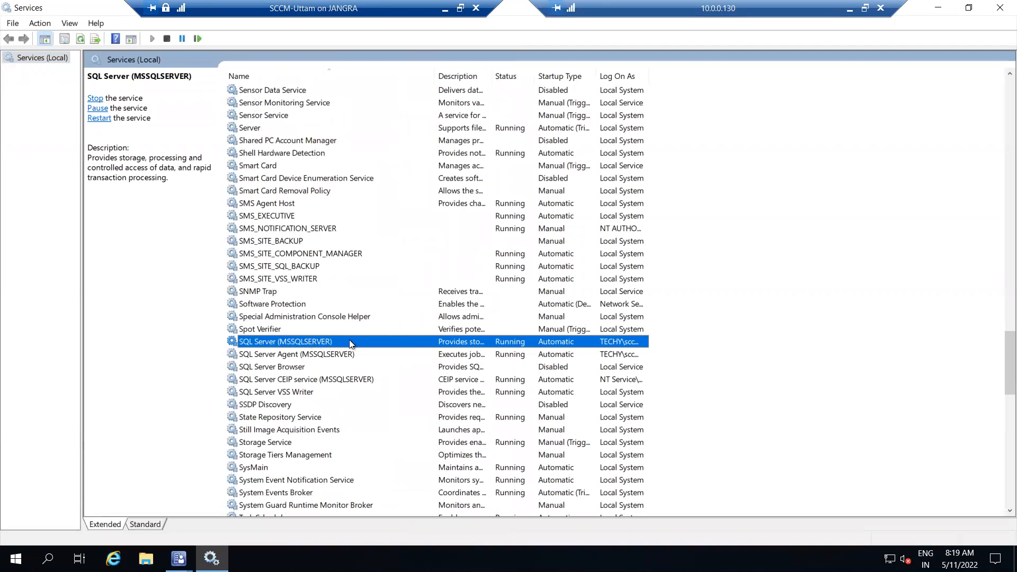
left_click(345, 355)
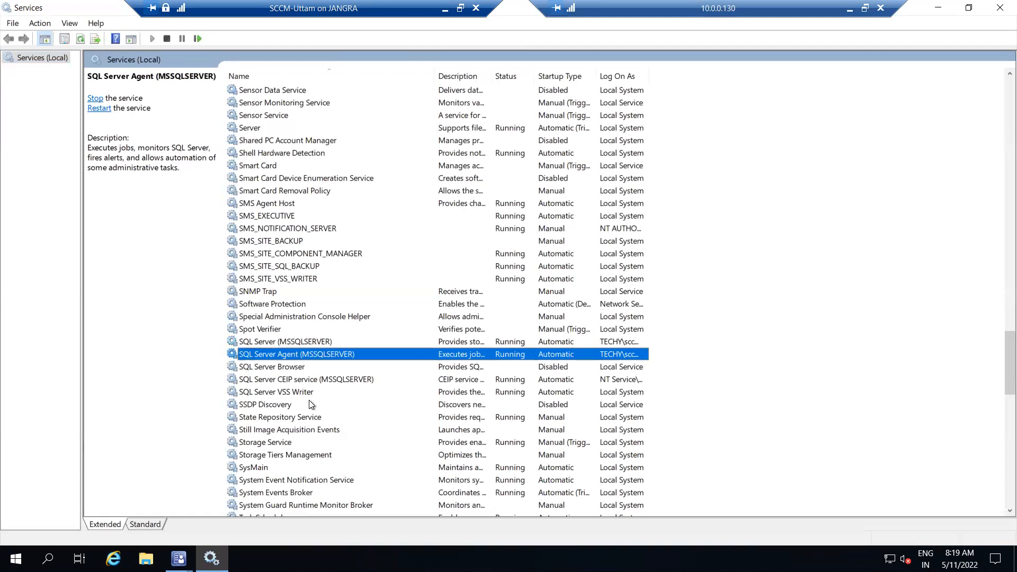
left_click(284, 342)
key("Up")
key("Down")
left_click(999, 7)
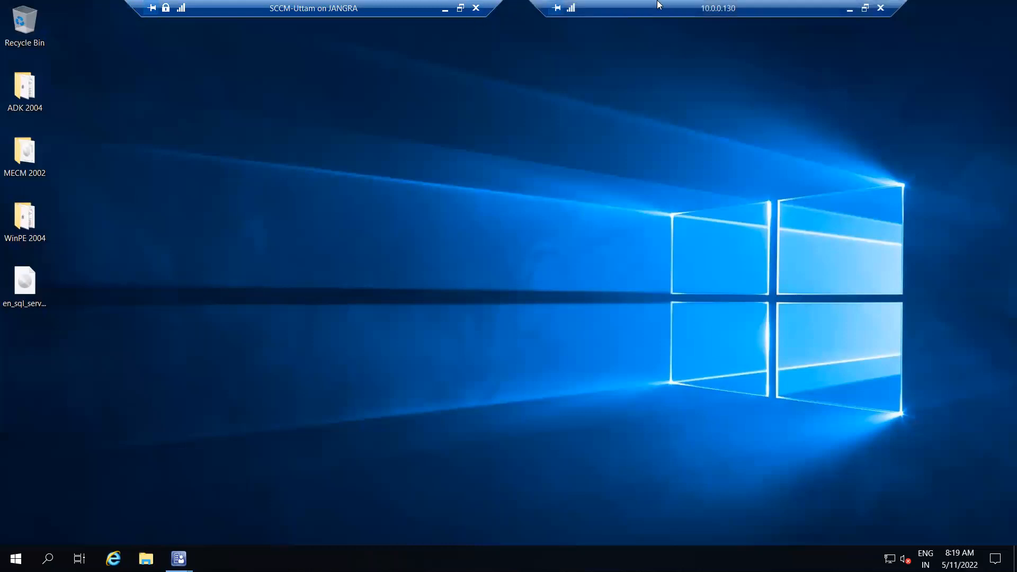
Switch from the SCCM server VM to File Explorer on the host and open the ISO folder on the SSD2-2 (F:) drive.
left_click(445, 8)
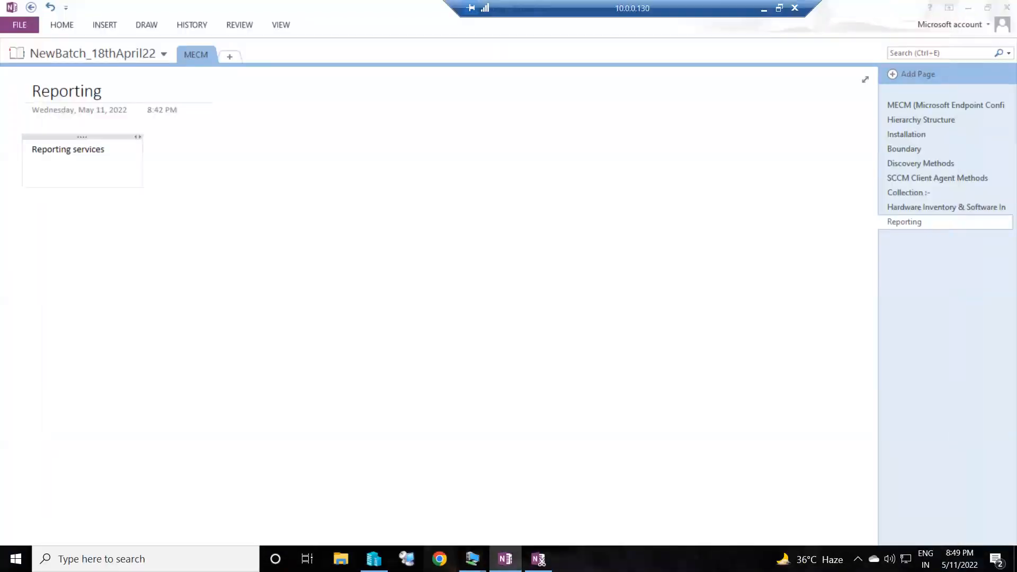
left_click(439, 558)
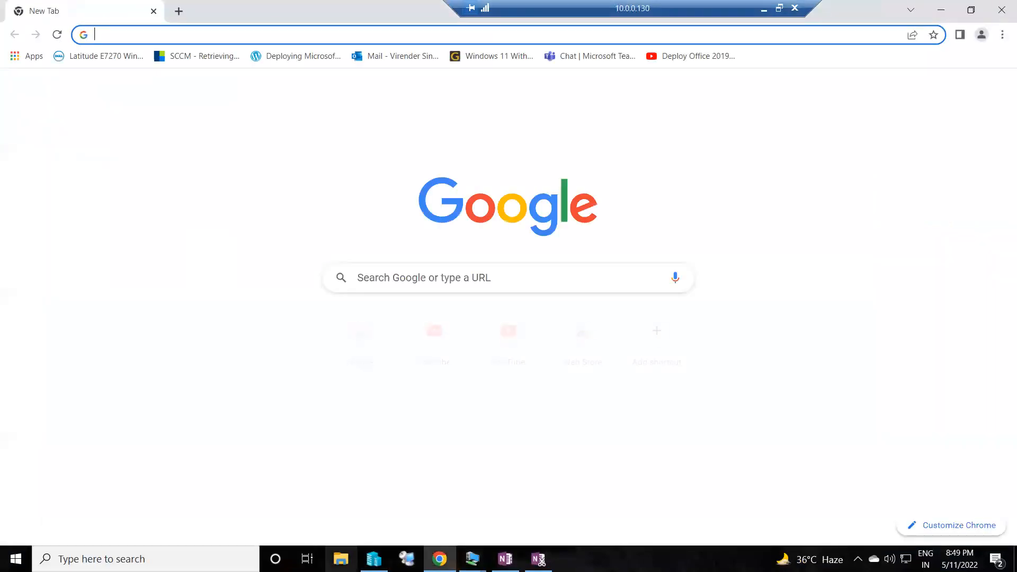
key("super+e")
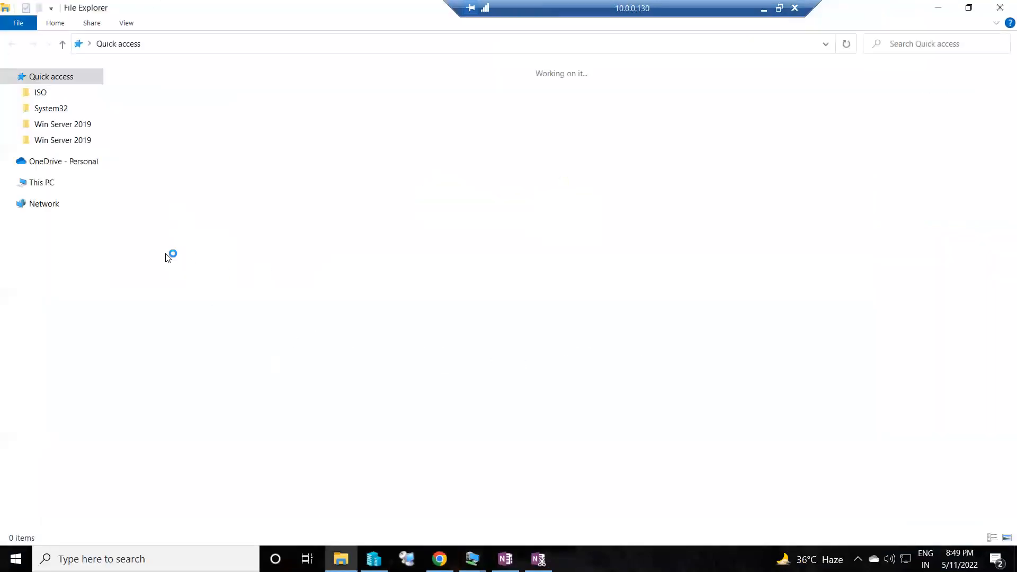
left_click(38, 184)
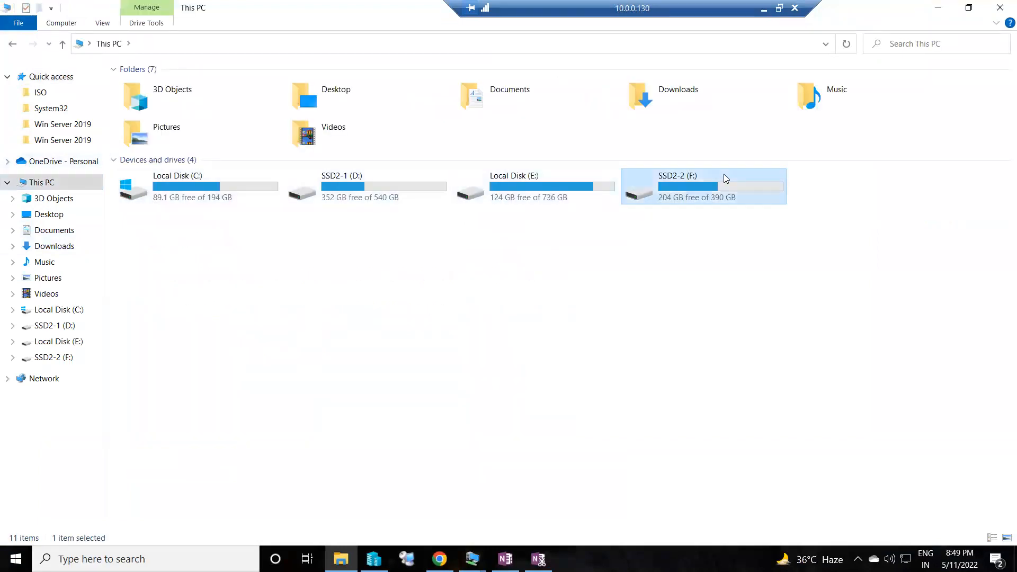
double_click(723, 180)
left_click(143, 117)
double_click(143, 117)
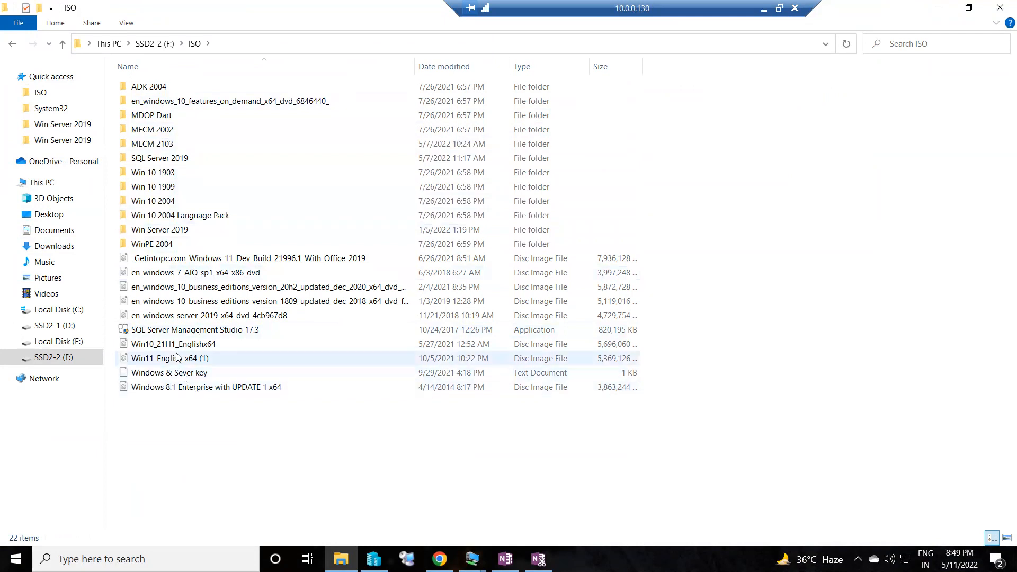
Check the contents of the SQL Server 2019 folder, return to the ISO folder and copy the SQL Server Management Studio 17.3 installer.
left_click(184, 331)
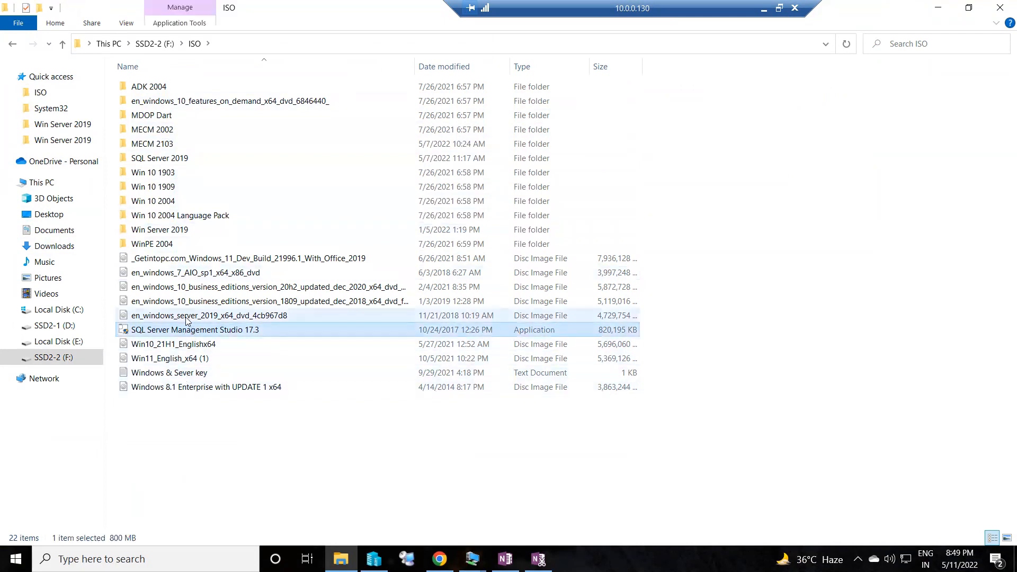
left_click(188, 316)
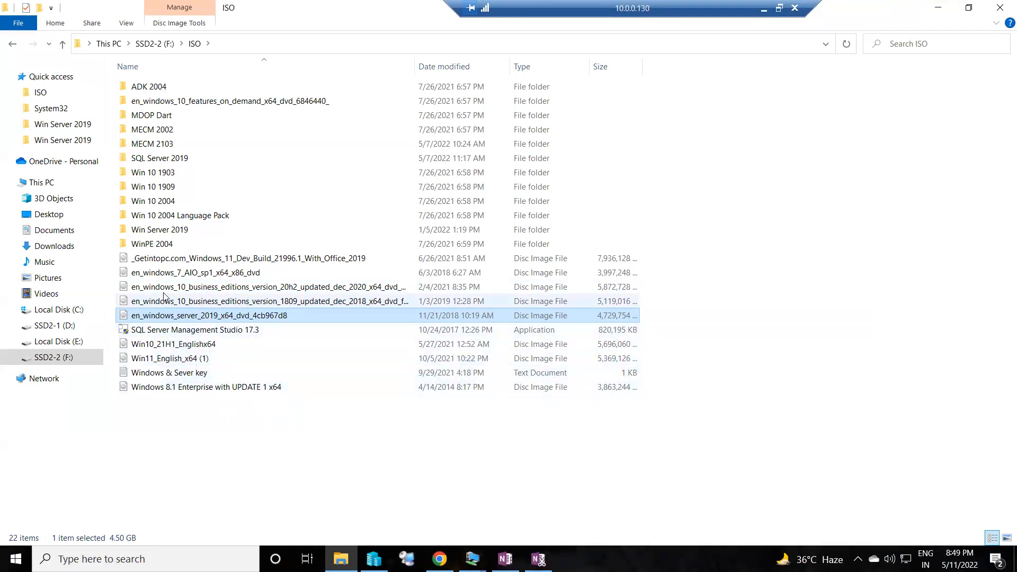
left_click(171, 262)
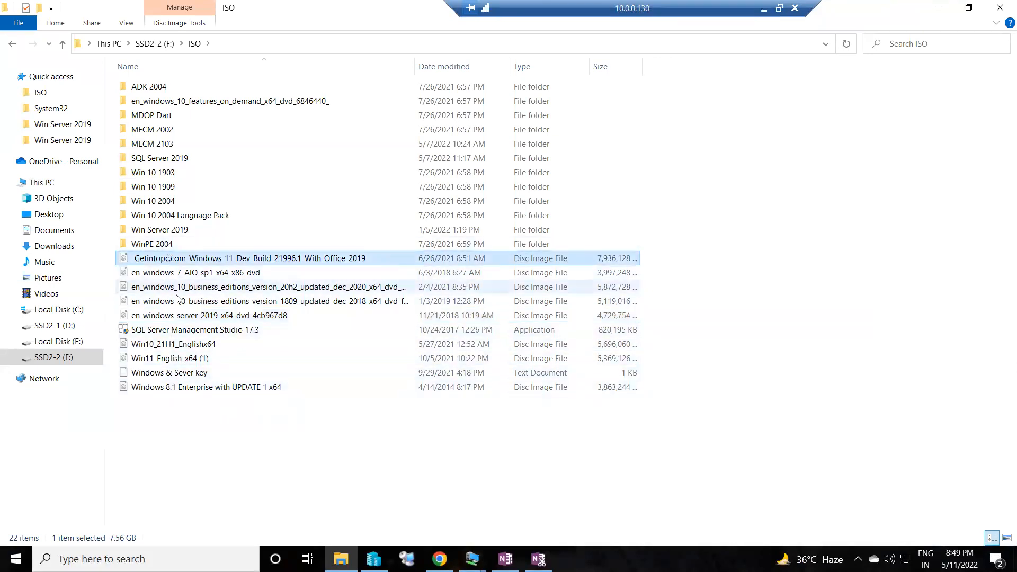
double_click(153, 159)
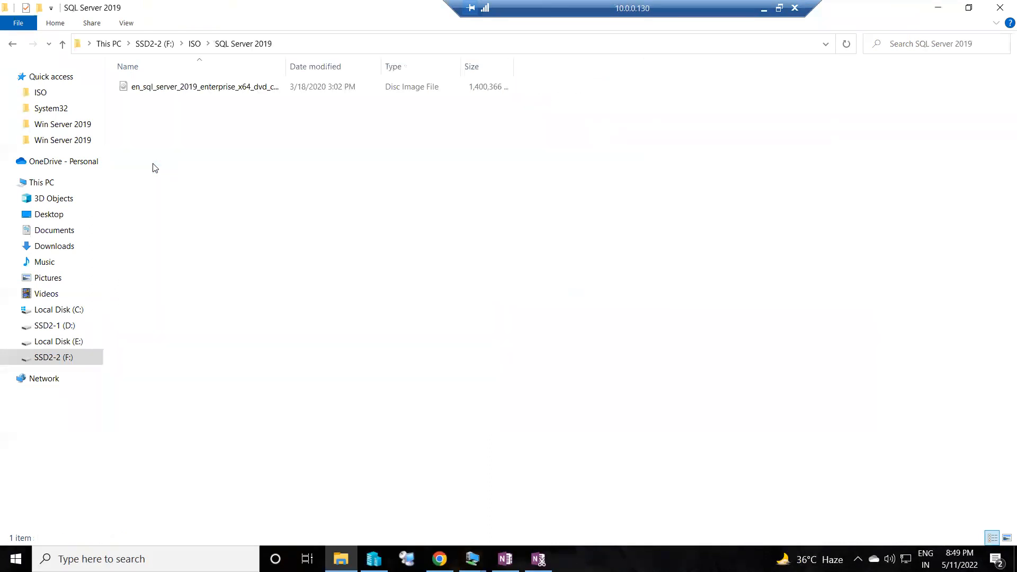
key("alt+Left")
left_click(191, 330)
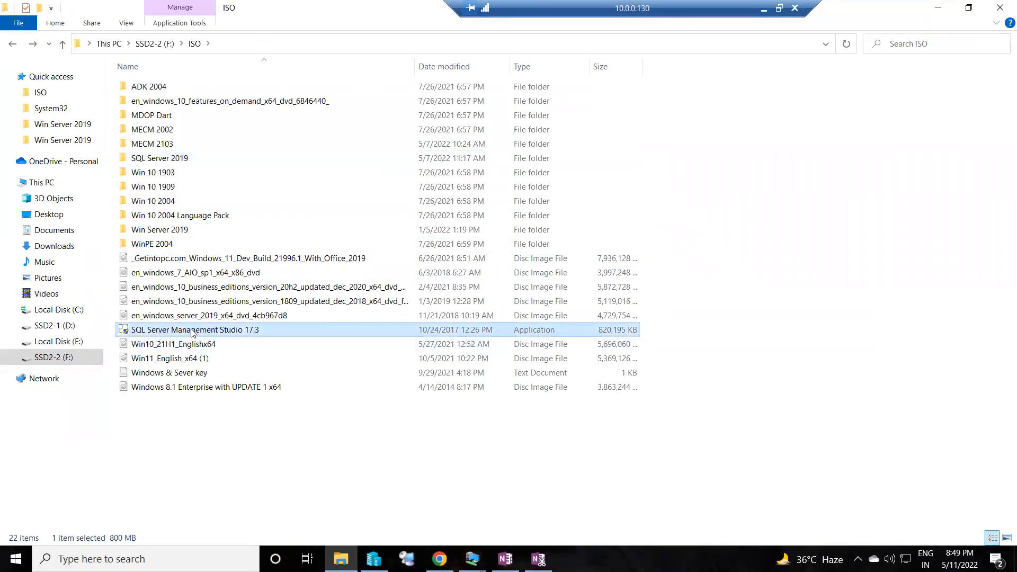
right_click(188, 328)
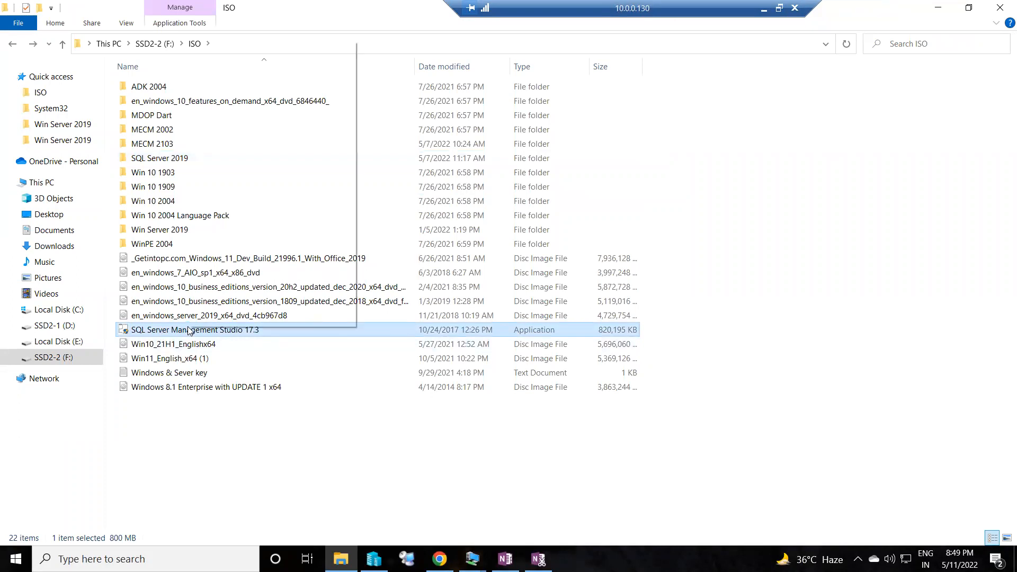
left_click(220, 247)
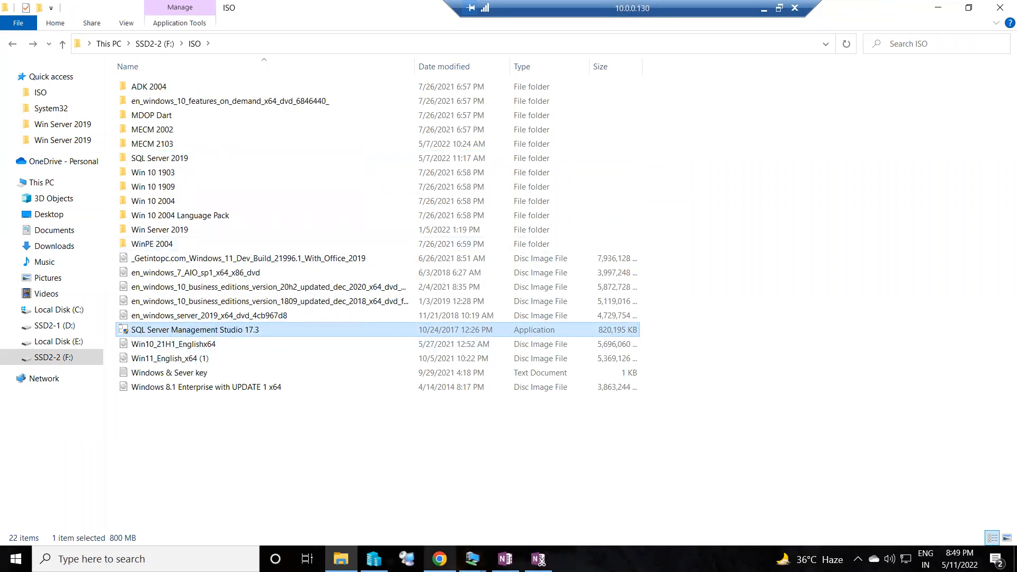
Switch to the SCCM server VM and paste the copied SQL Server Management Studio 17.3 installer onto its desktop.
left_click(476, 550)
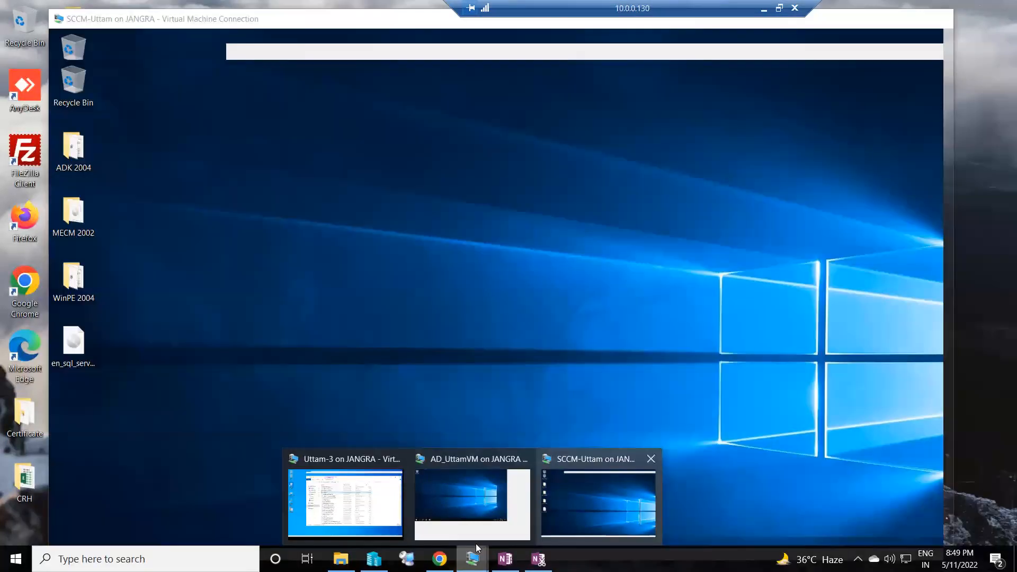
left_click(599, 503)
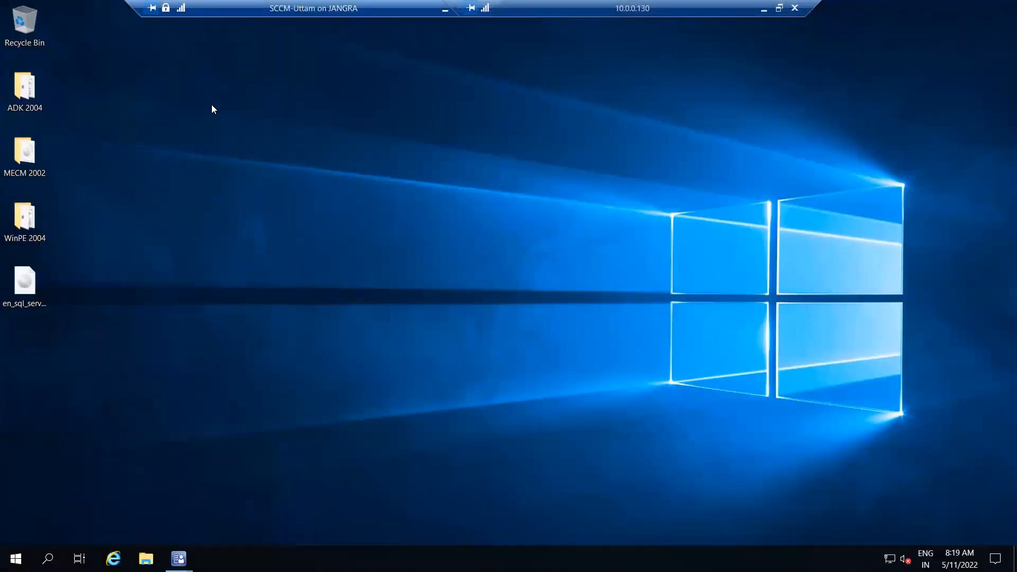
right_click(212, 105)
left_click(240, 161)
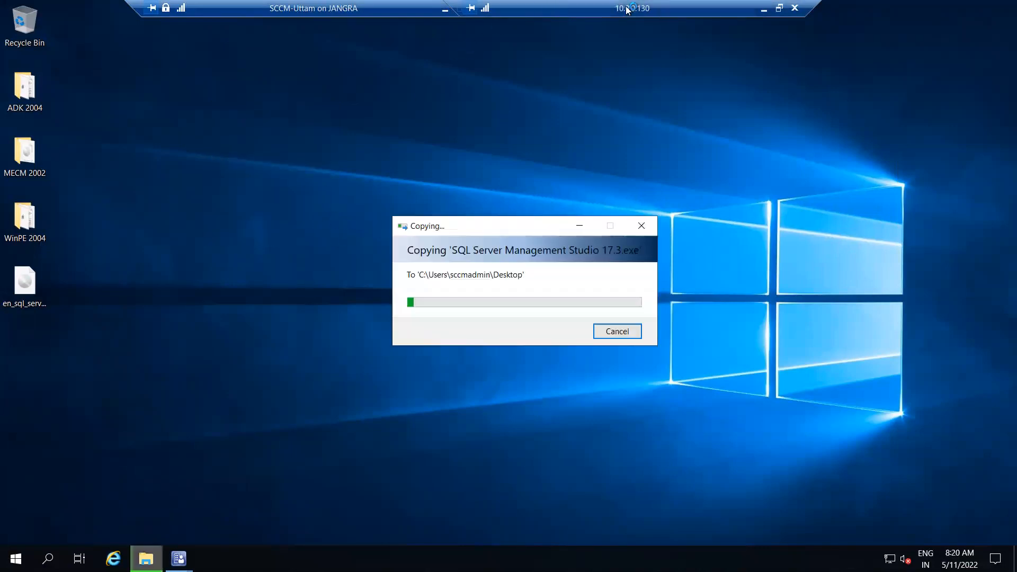
Return to File Explorer on the host and open the SCCM media folder on the SSD2-1 (D:) drive.
left_click(444, 11)
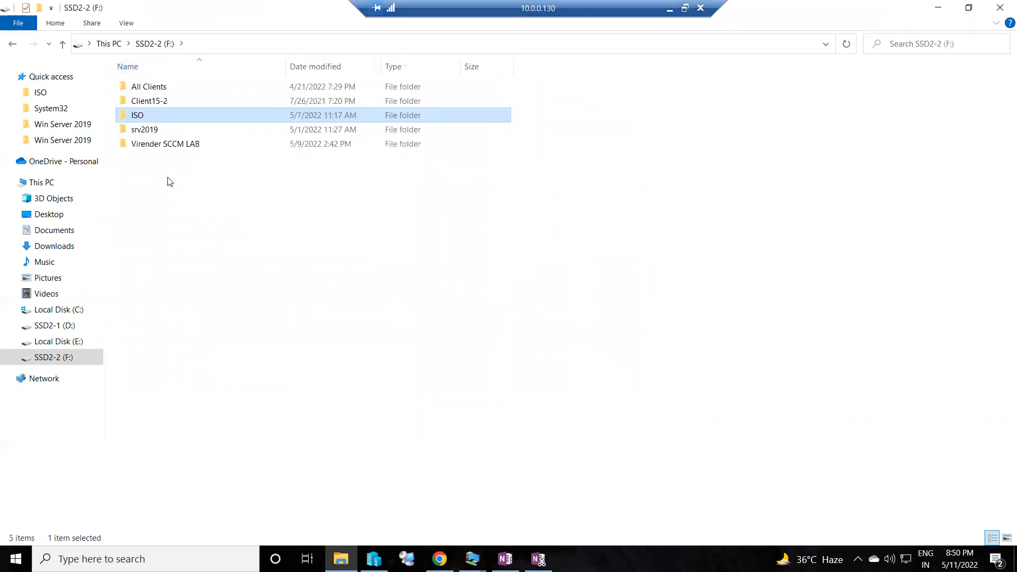
double_click(148, 130)
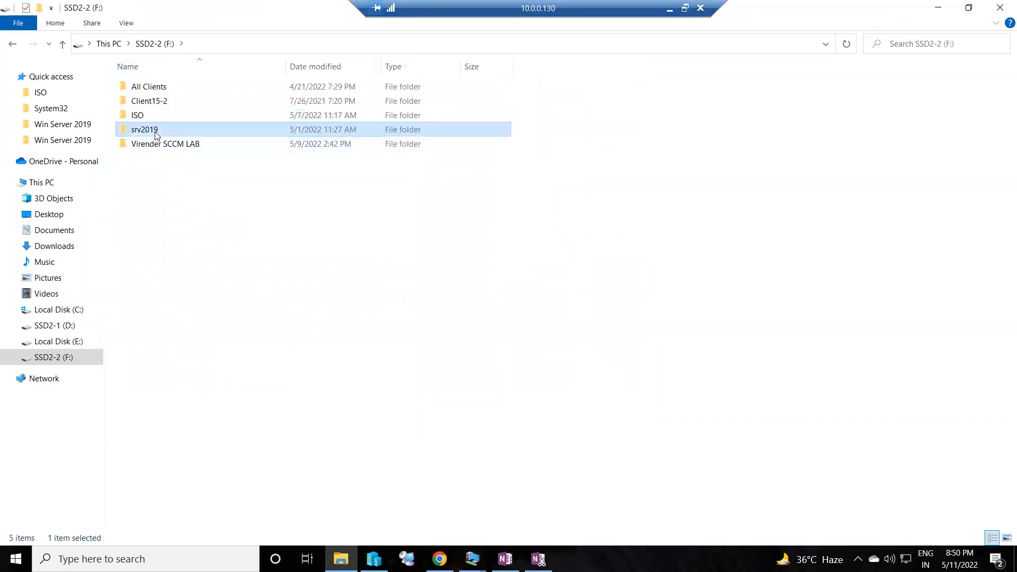
key("alt+Left")
left_click(109, 43)
double_click(346, 208)
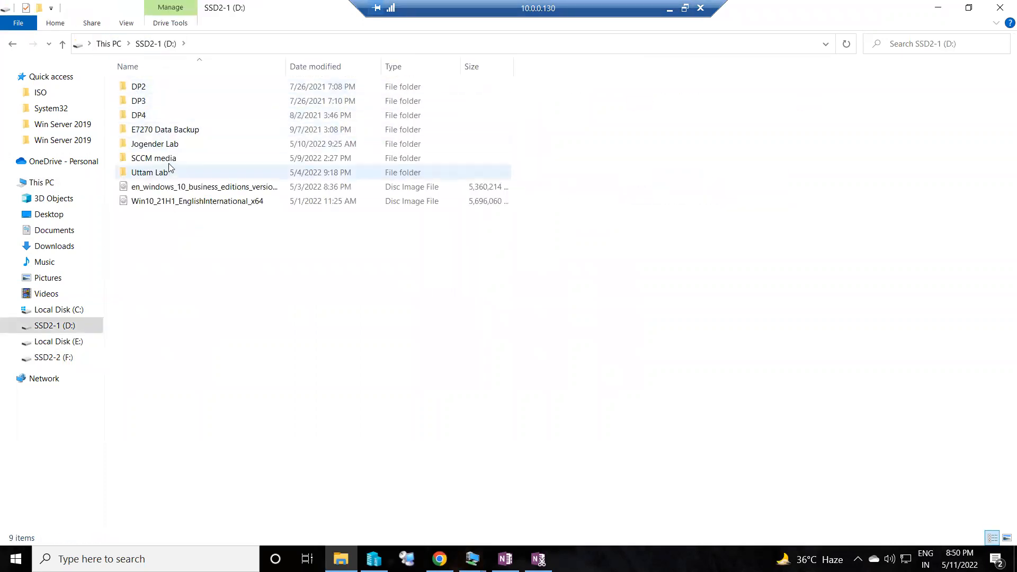
double_click(167, 158)
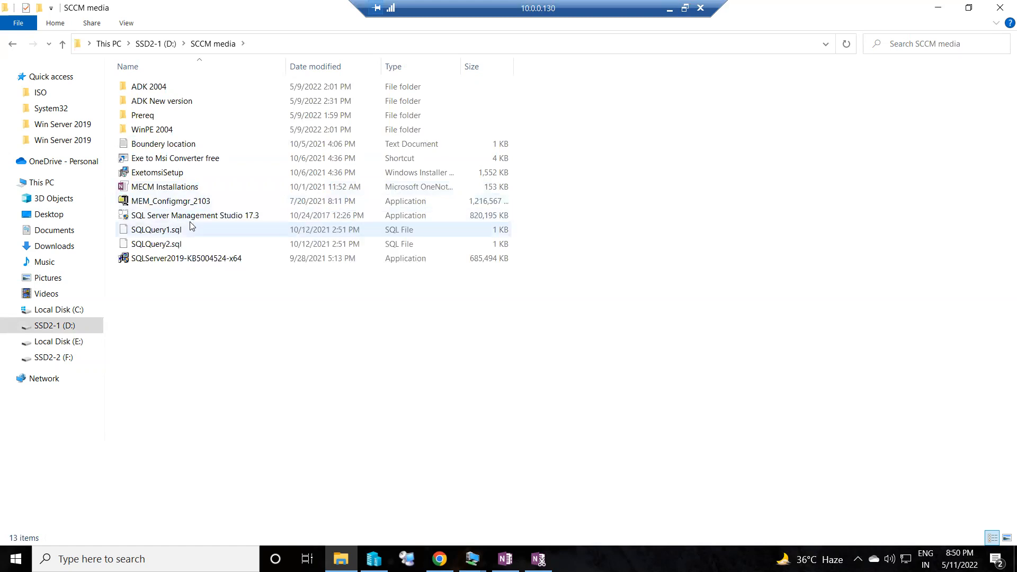
Examine the description and product name in the file details of SQLServer2019-KB5004524-x64, and close its properties.
left_click(190, 263)
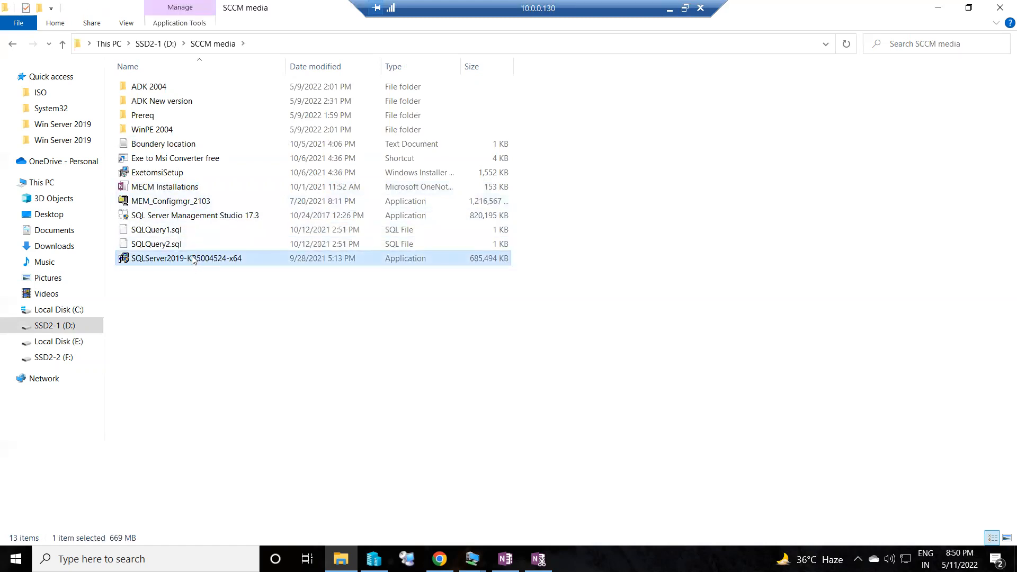
right_click(193, 259)
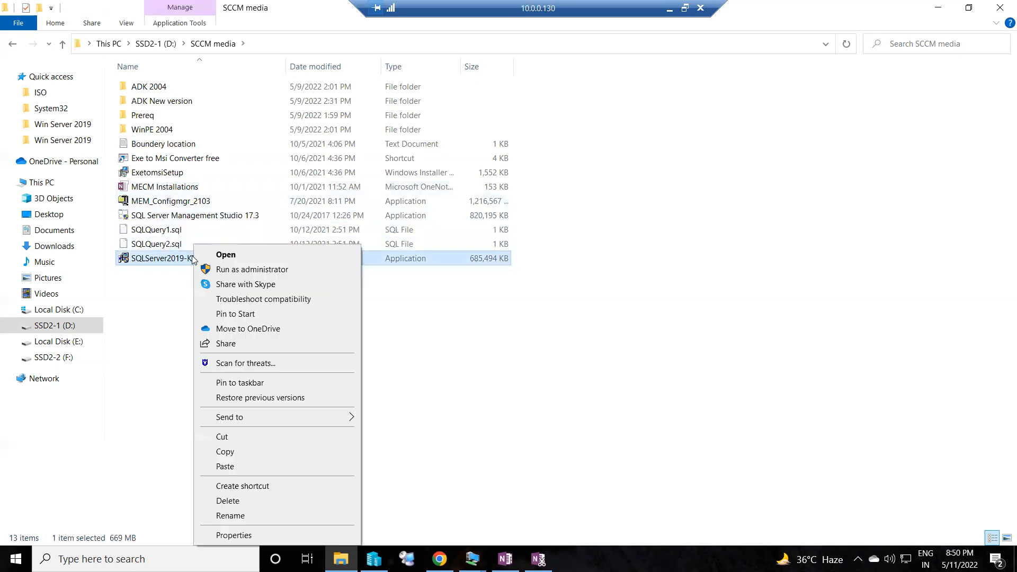
left_click(236, 535)
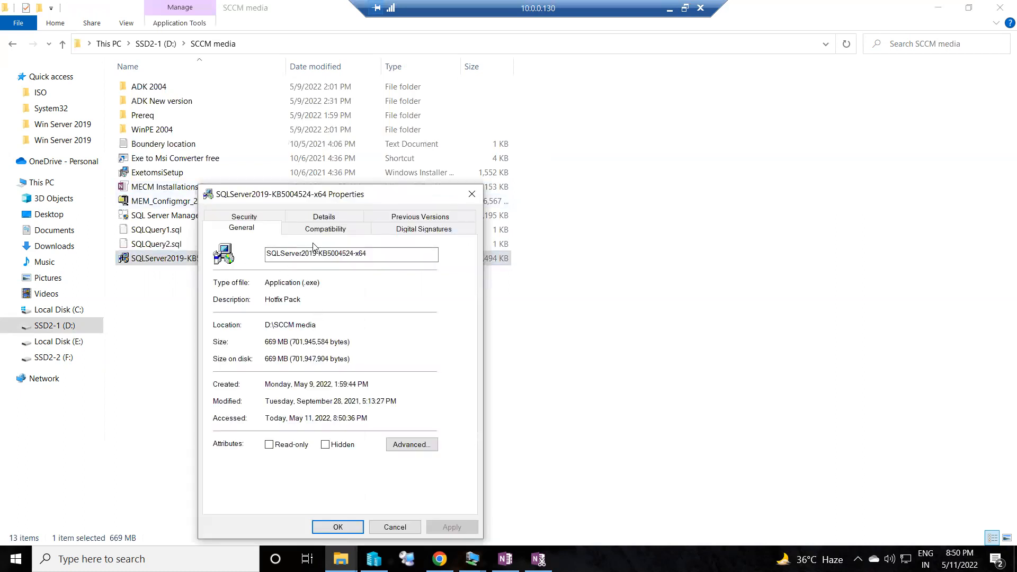
left_click(324, 217)
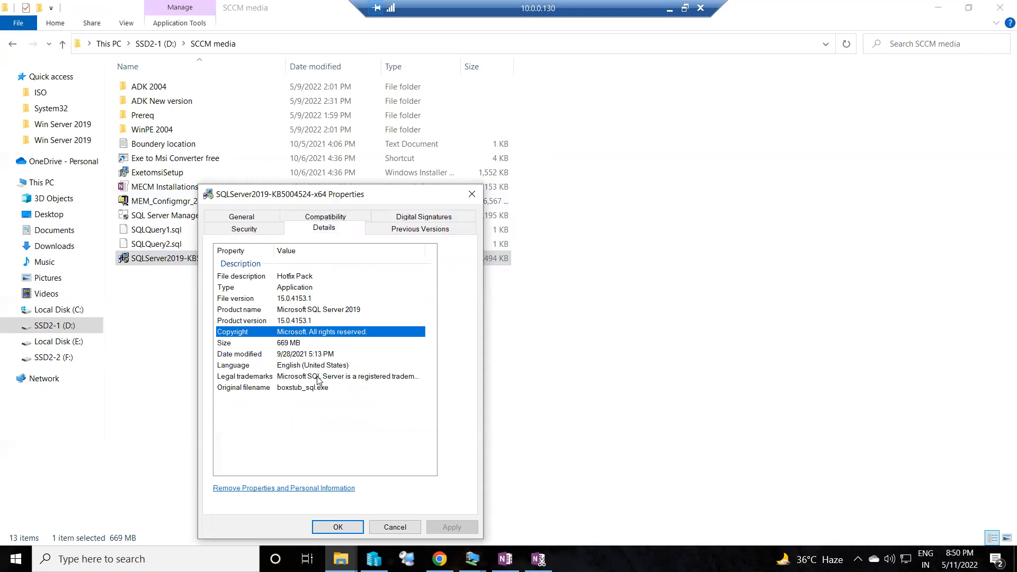
left_click(294, 312)
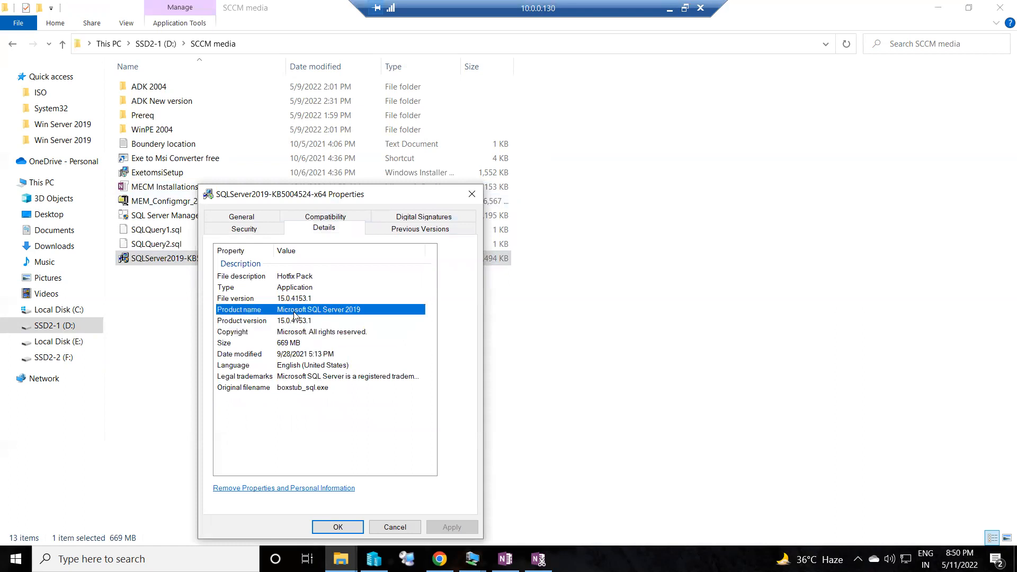
left_click(291, 277)
left_click(472, 194)
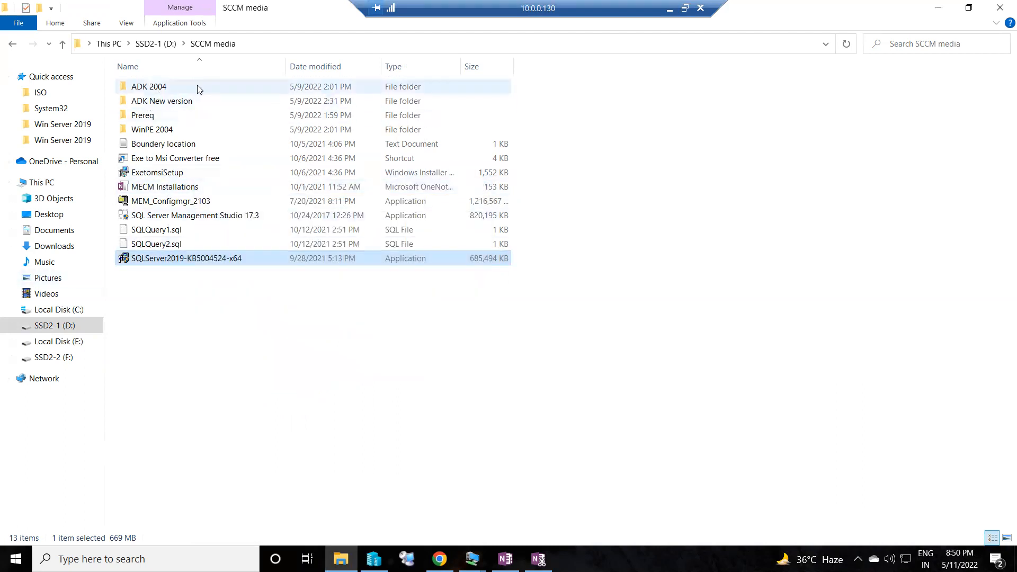
Look through the ADK 2004 folder and the E7270 Data Backup folder on the SSD2-1 (D:) drive.
double_click(159, 87)
key("BackSpace")
key("BackSpace")
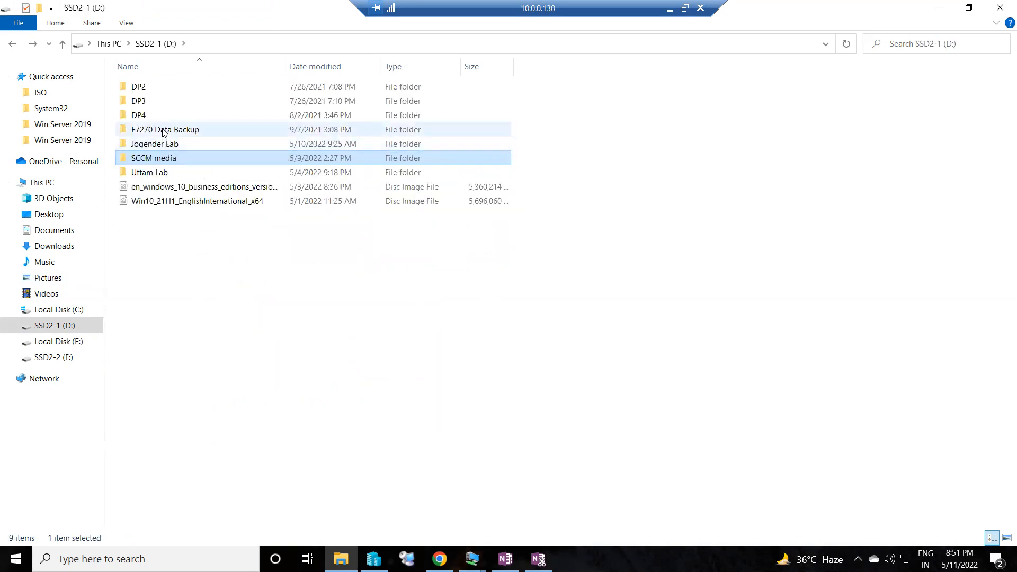
double_click(163, 131)
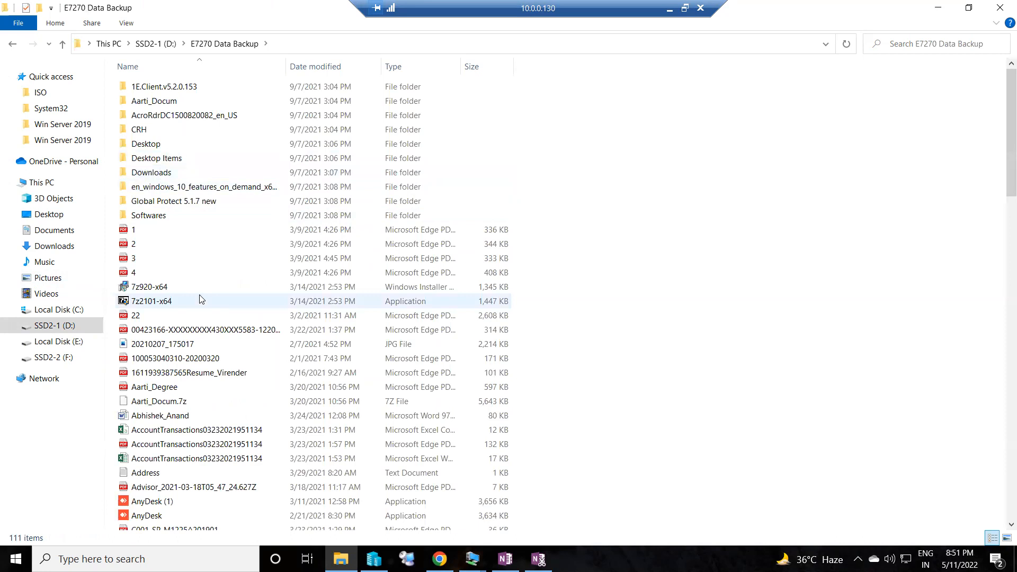
key("BackSpace")
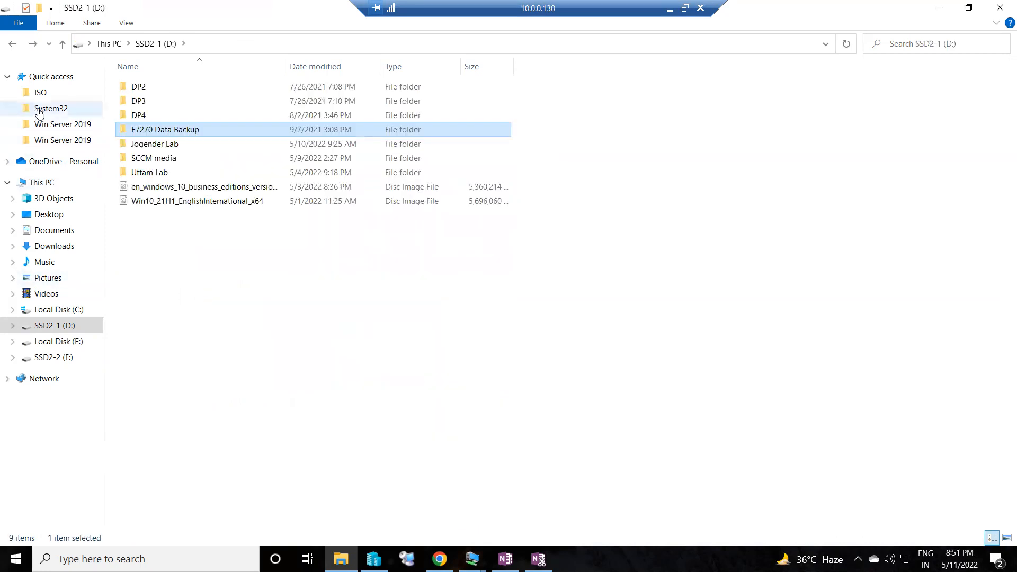
Open the host's Downloads folder and look through its files, starting with those whose names begin with S.
left_click(54, 233)
left_click(54, 245)
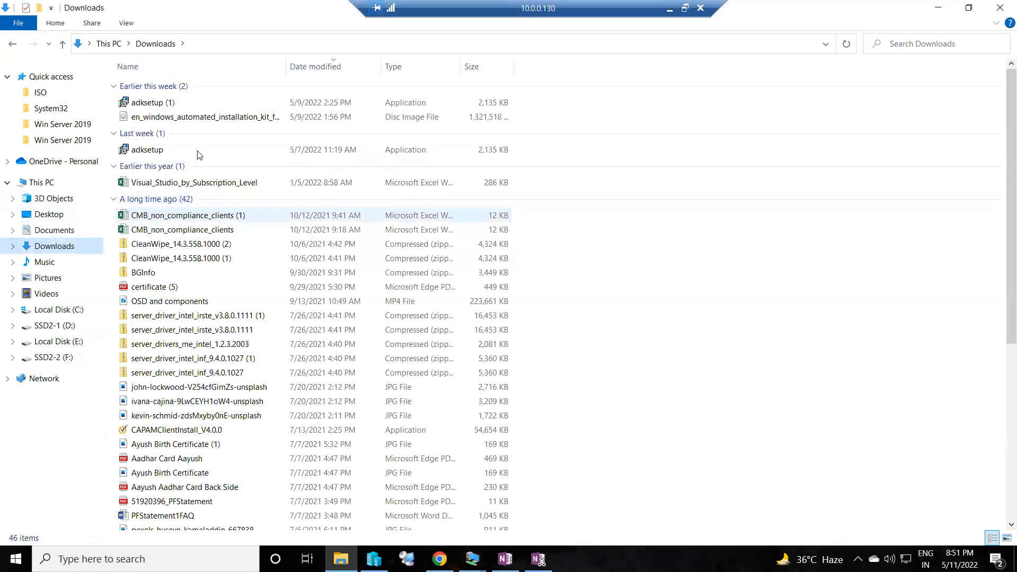
left_click(195, 229)
key("s")
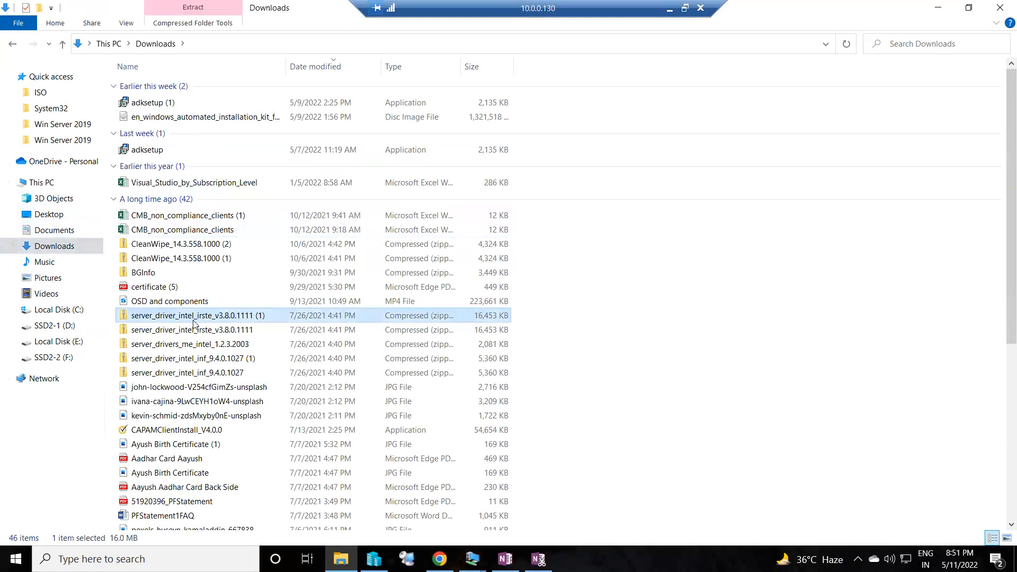
scroll(193, 396, "down", 3)
scroll(212, 406, "down", 4)
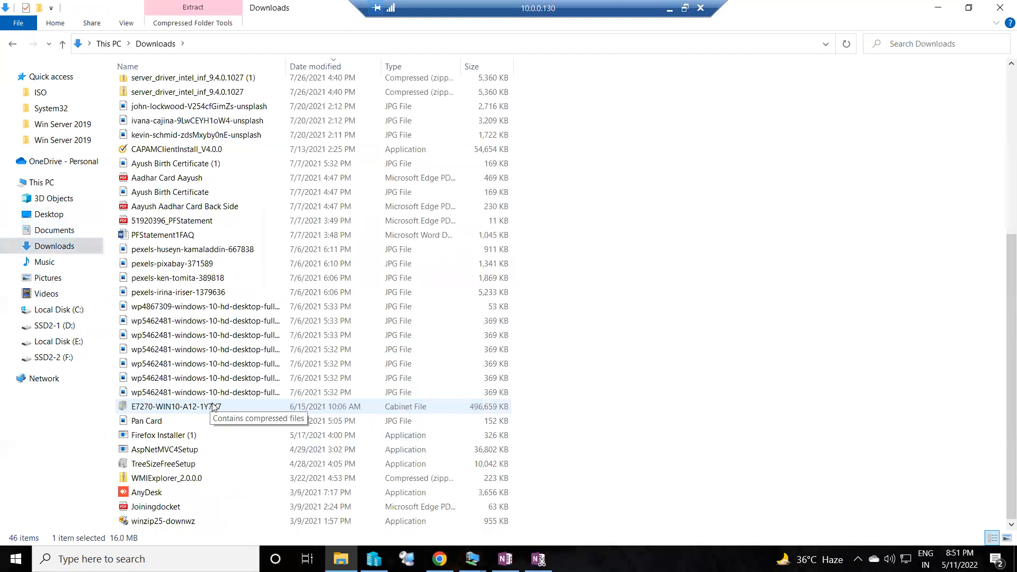
Close the Downloads folder window and open google.com in Chrome.
scroll(226, 415, "up", 7)
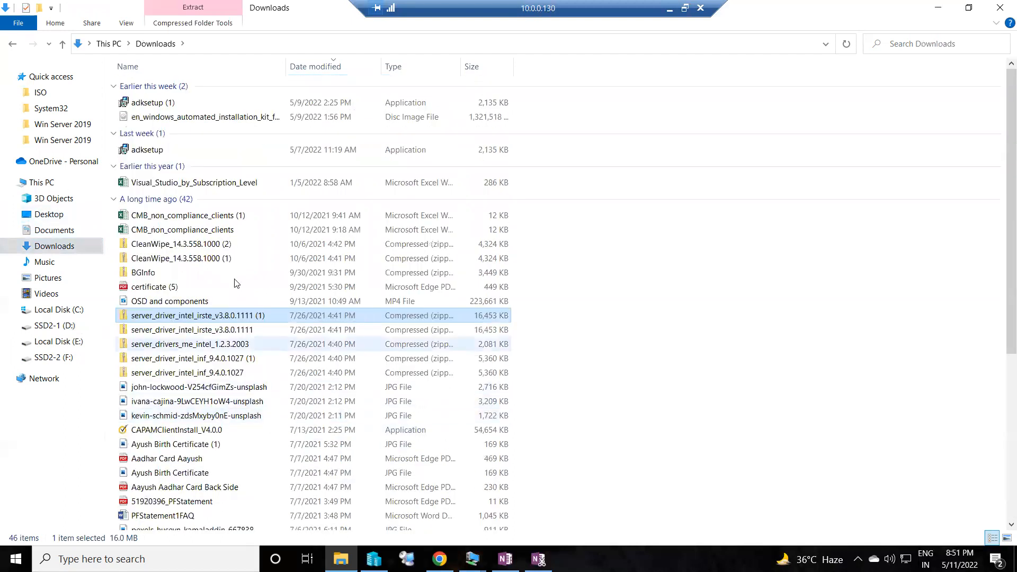
left_click(1001, 7)
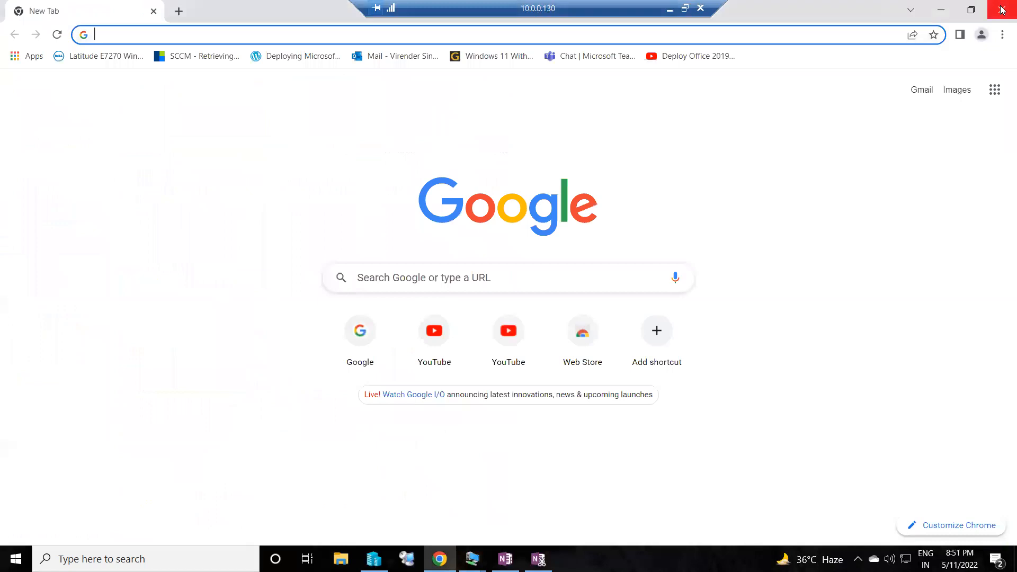
left_click(188, 32)
type("go")
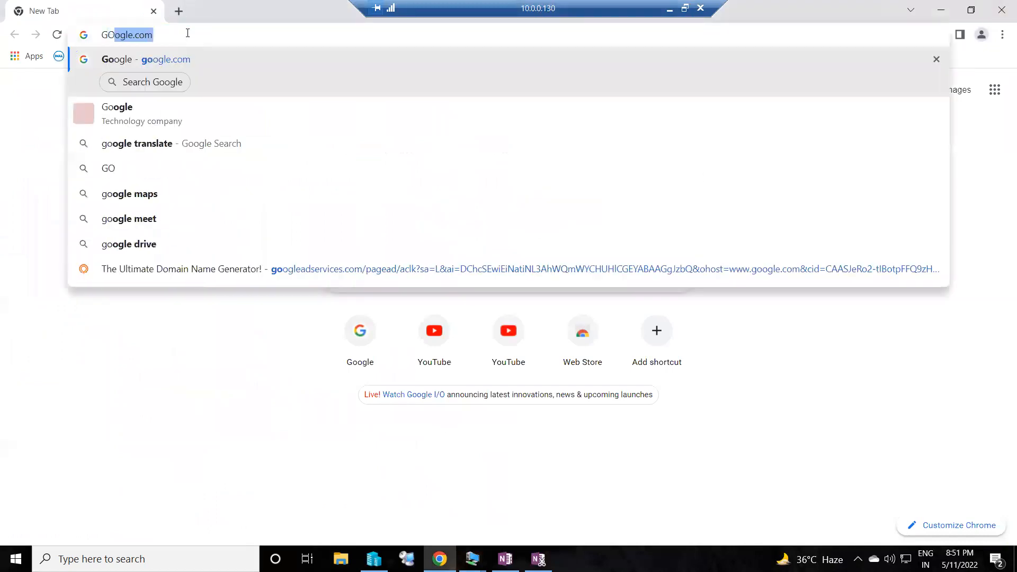
key("Return")
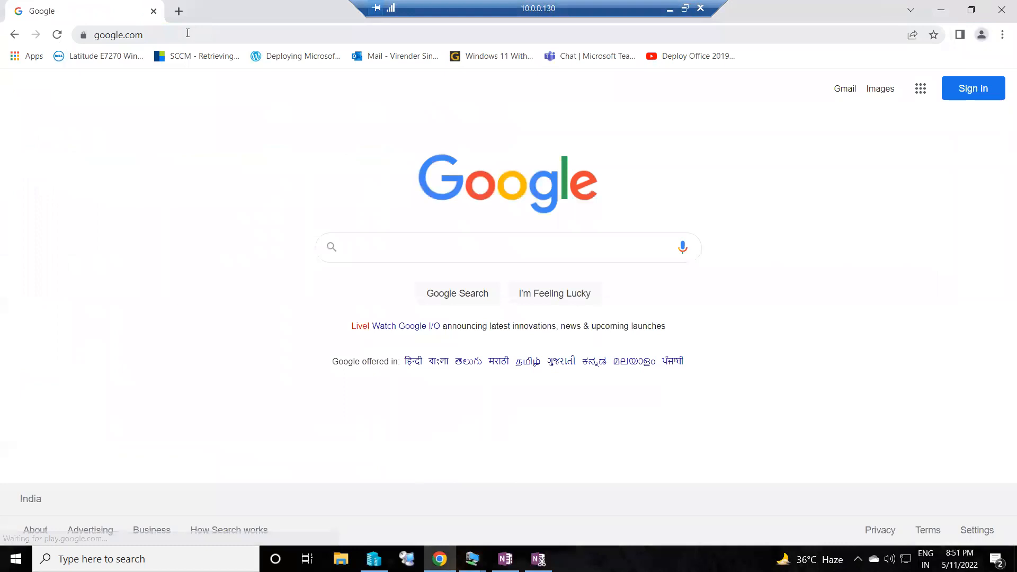
Search Google for "sql server reporting services 2019 download".
type("sql ")
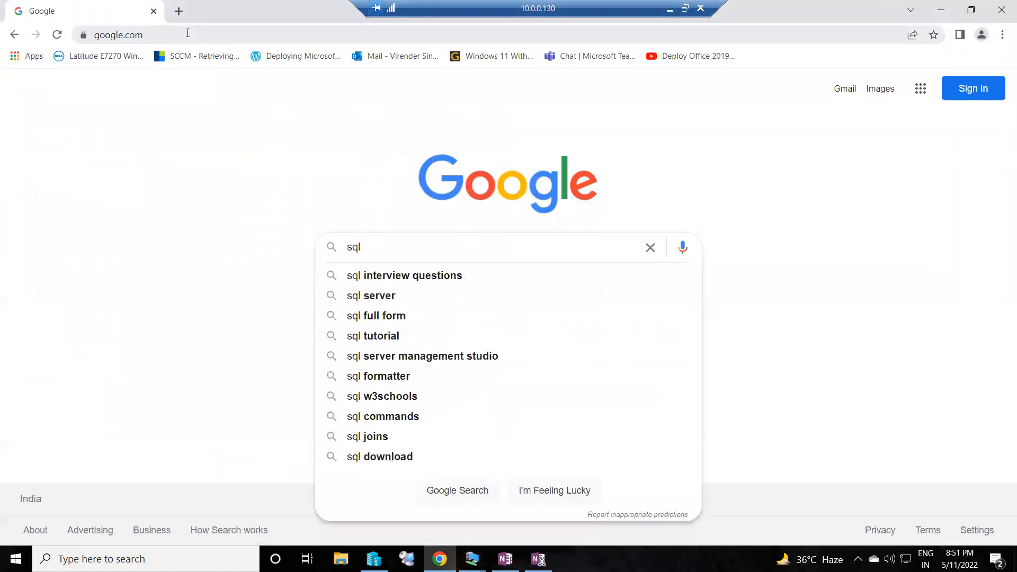
type("server ")
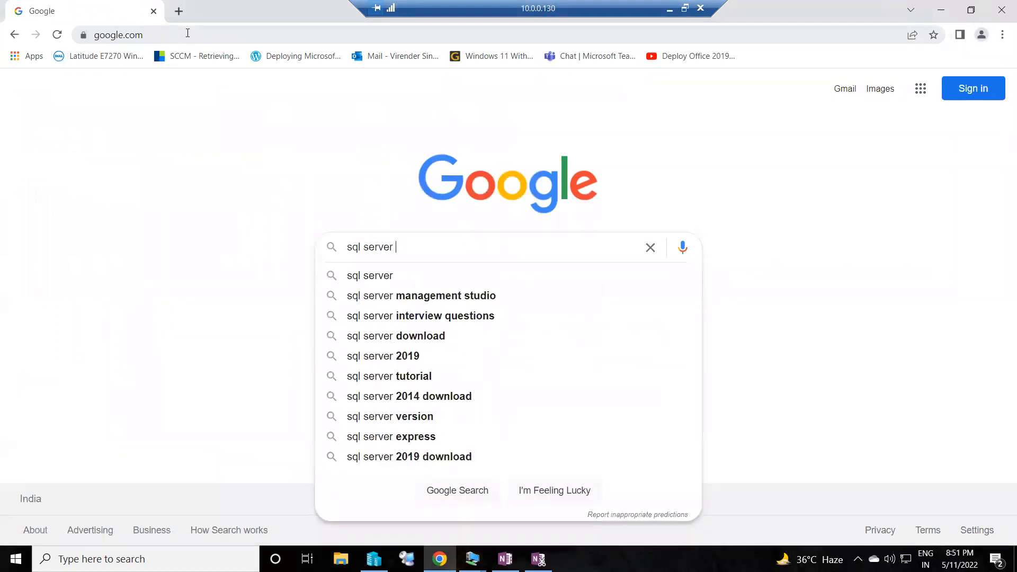
type("reporting serviceis")
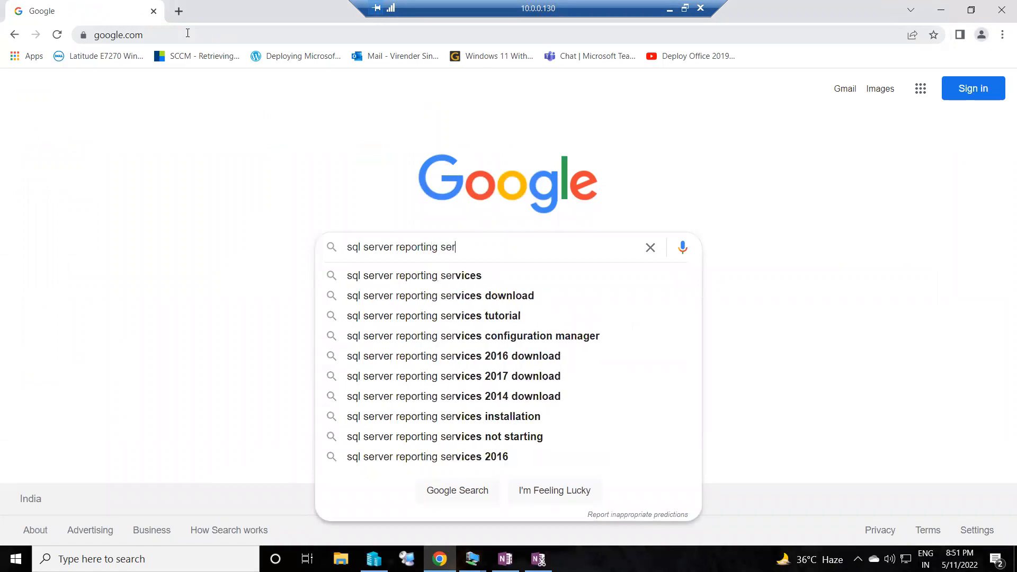
key("BackSpace")
key("BackSpace")
key("BackSpace")
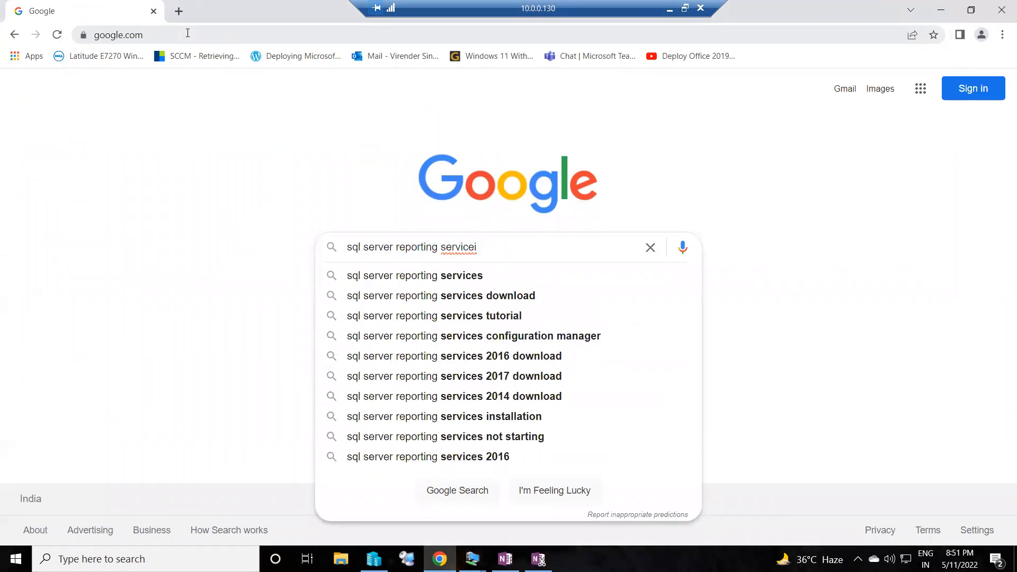
type("es ")
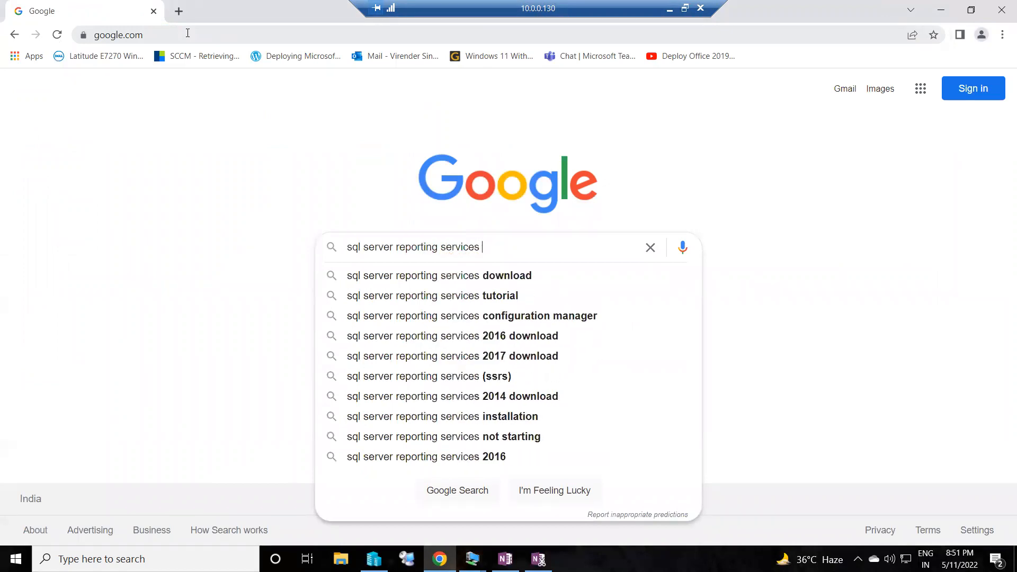
type("2019 download")
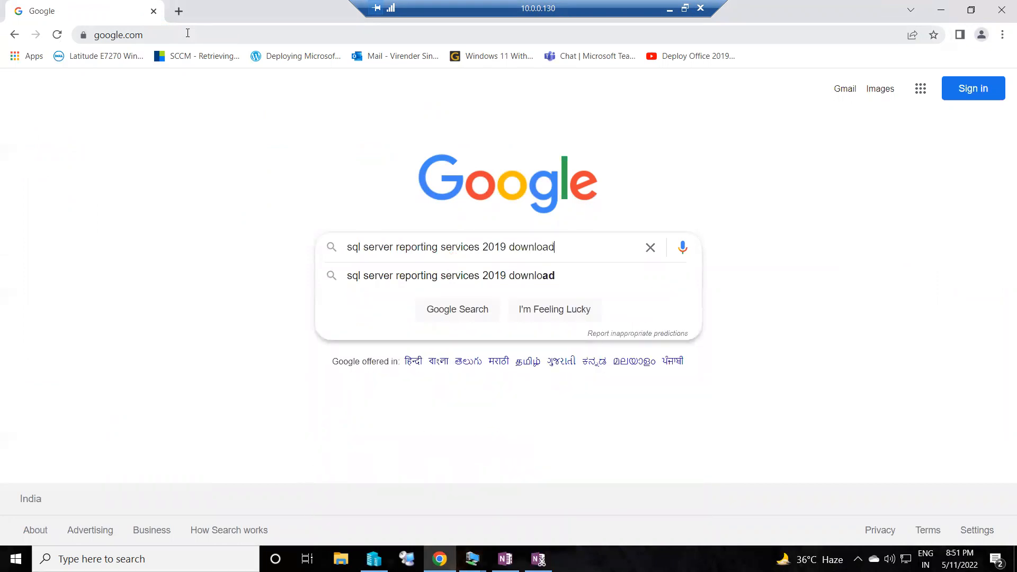
key("Return")
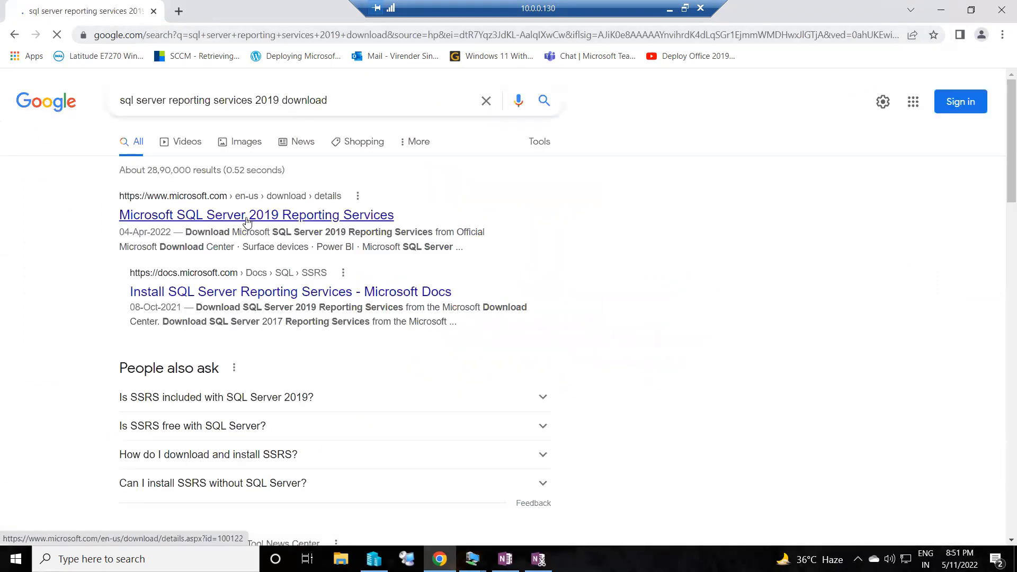
Open the Microsoft SQL Server 2019 Reporting Services search result in a new tab and find its download section.
right_click(245, 222)
left_click(294, 229)
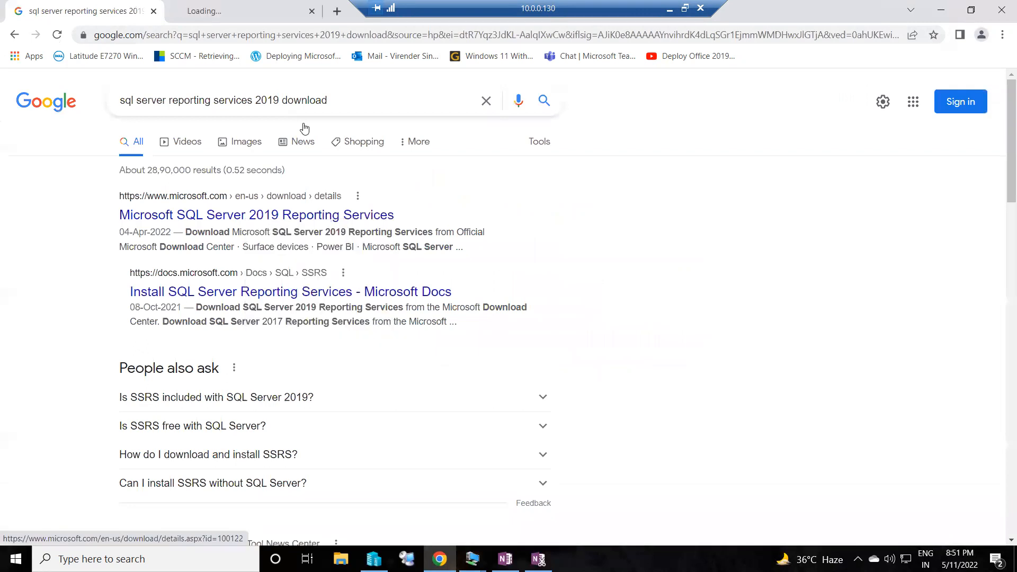
key("ctrl+Tab")
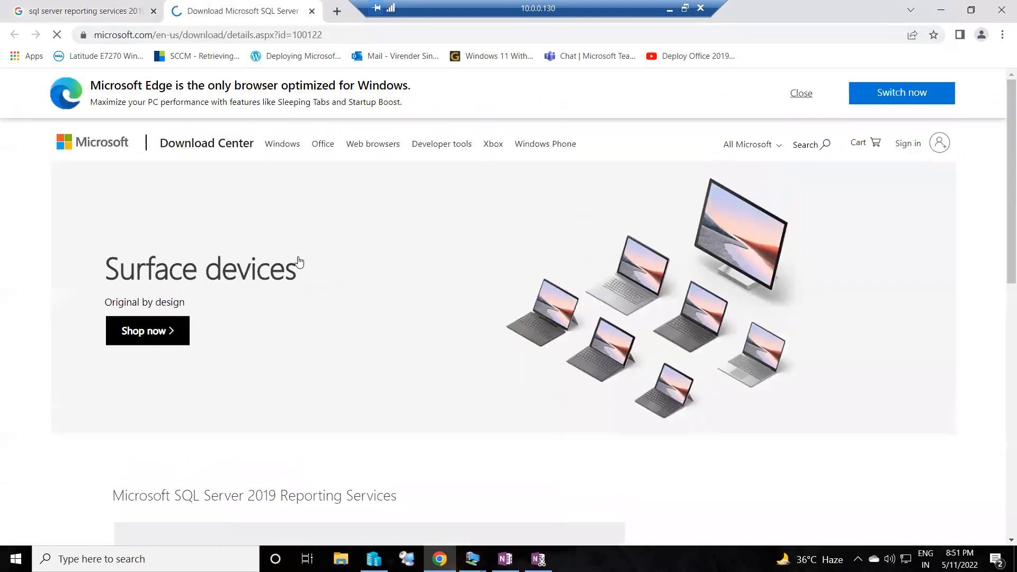
scroll(307, 363, "down", 3)
left_click_drag(117, 291, 401, 305)
scroll(401, 306, "down", 1)
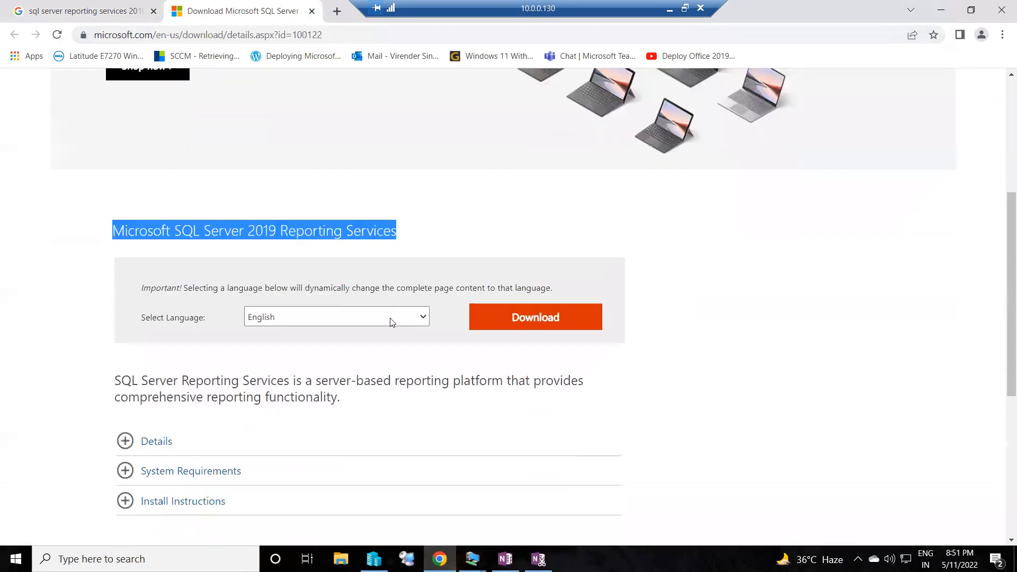
Expand the file details and download the English SQL Server 2019 Reporting Services installer.
left_click(121, 448)
scroll(516, 359, "down", 3)
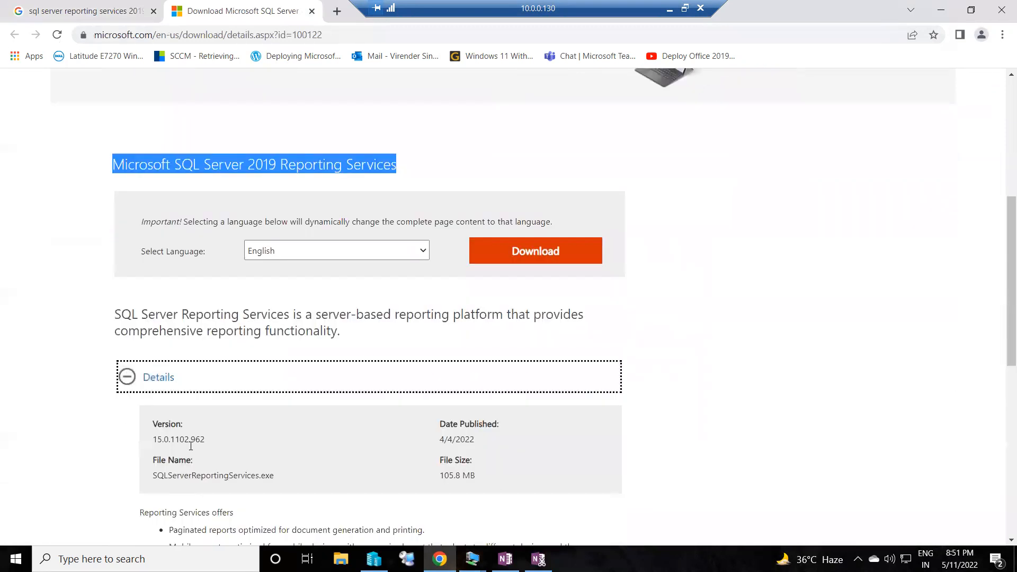
left_click_drag(488, 346, 438, 345)
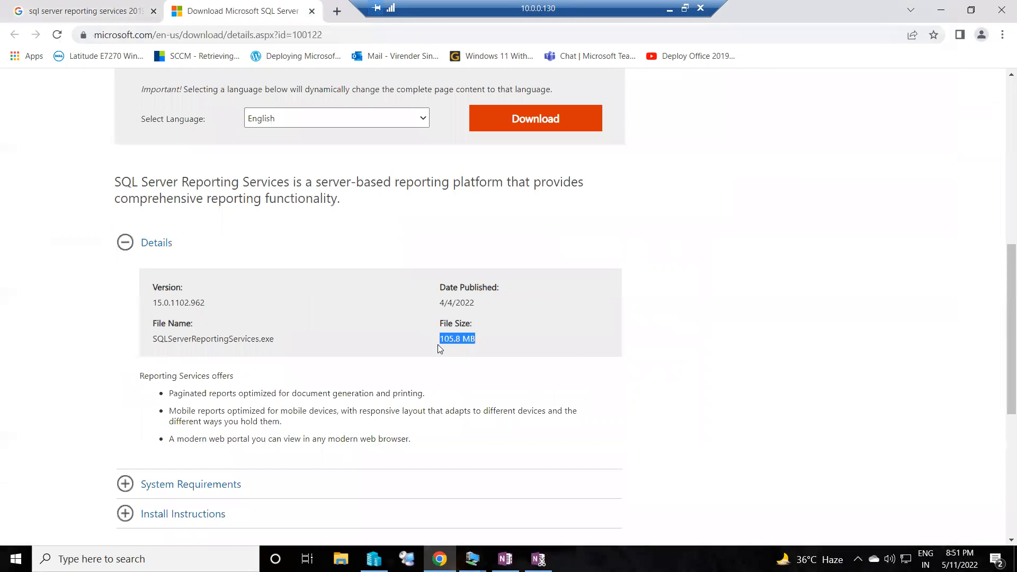
left_click(450, 336)
left_click(538, 123)
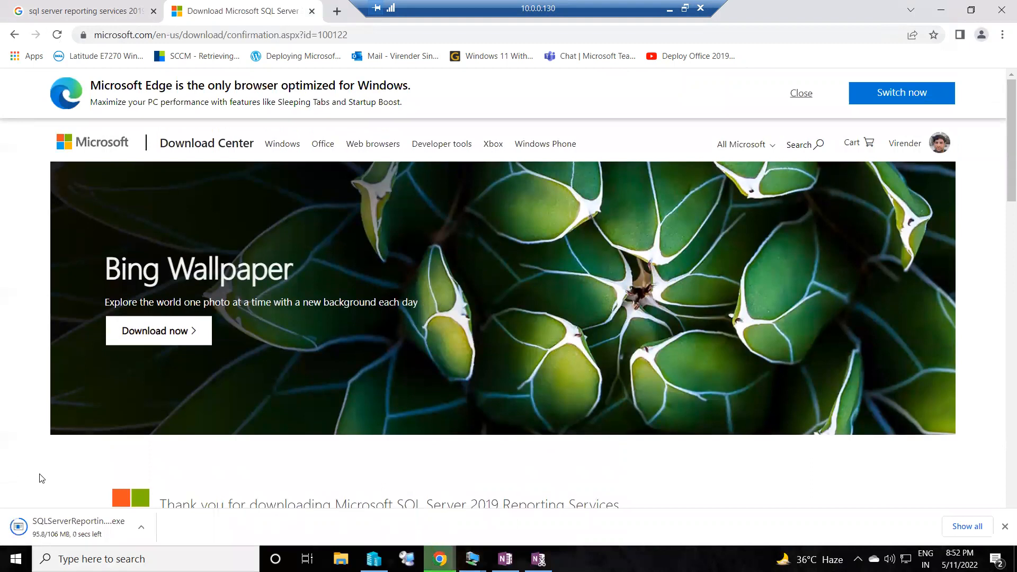
Copy the downloaded SQLServerReportingServices installer from its folder and paste it onto the AD virtual machine's desktop.
left_click(141, 527)
left_click(182, 481)
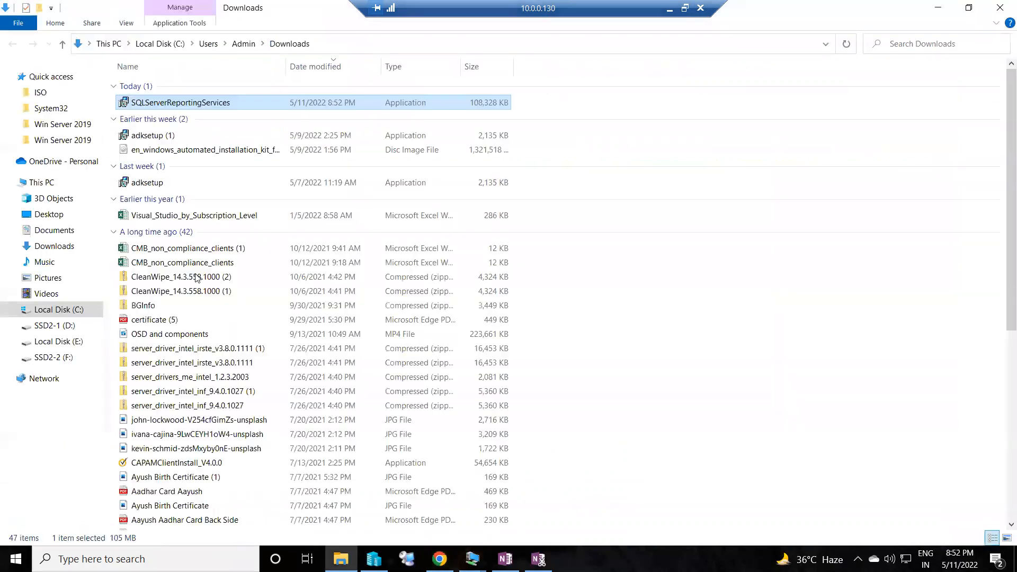
key("shift+F10")
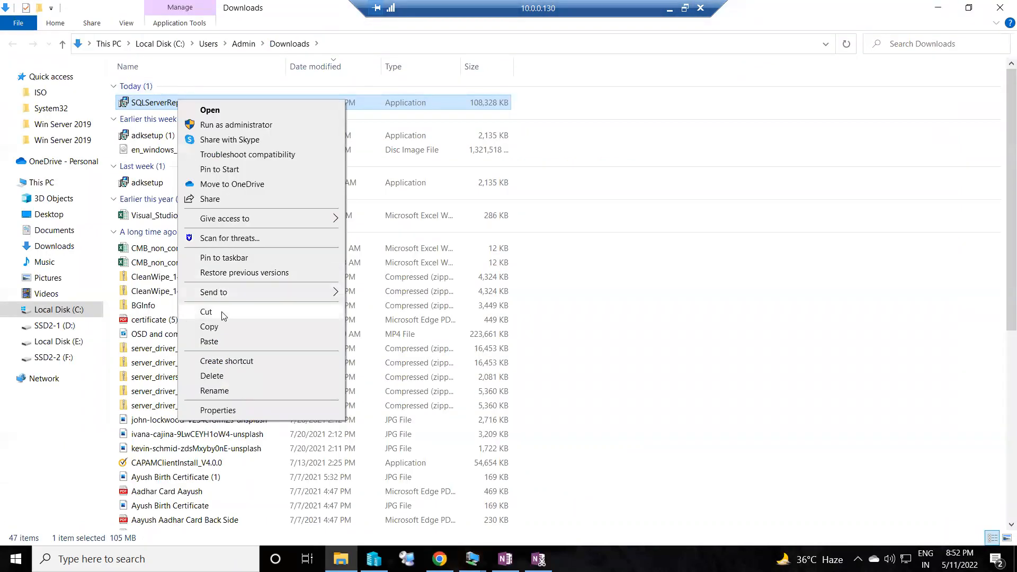
left_click(219, 325)
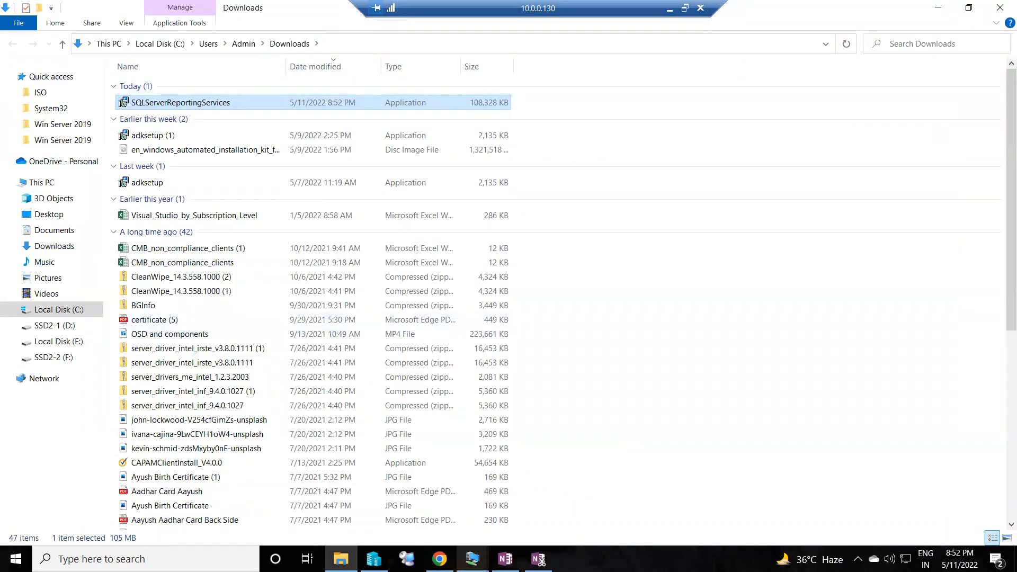
mouse_move(472, 557)
left_click(473, 495)
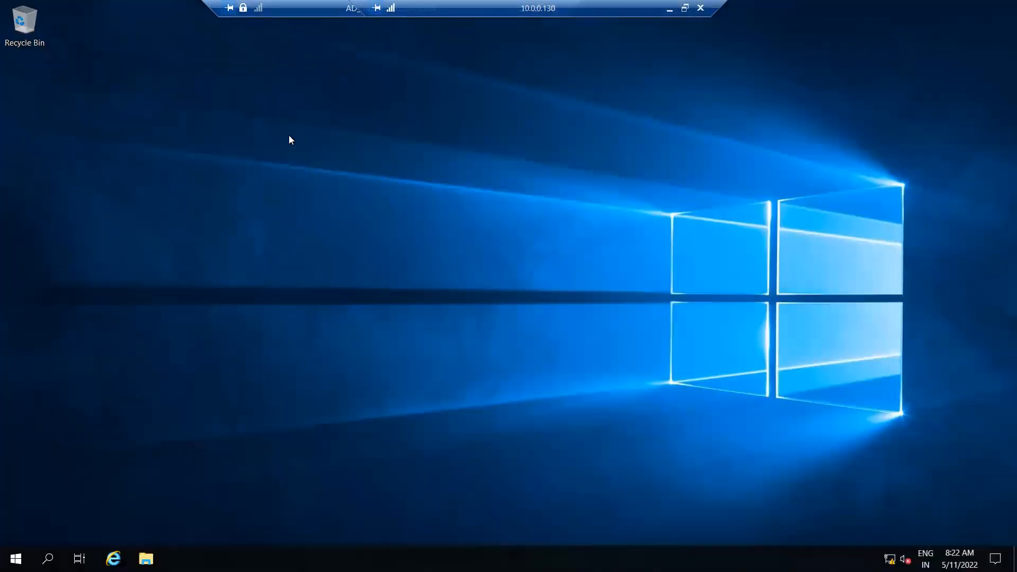
right_click(288, 136)
left_click(308, 200)
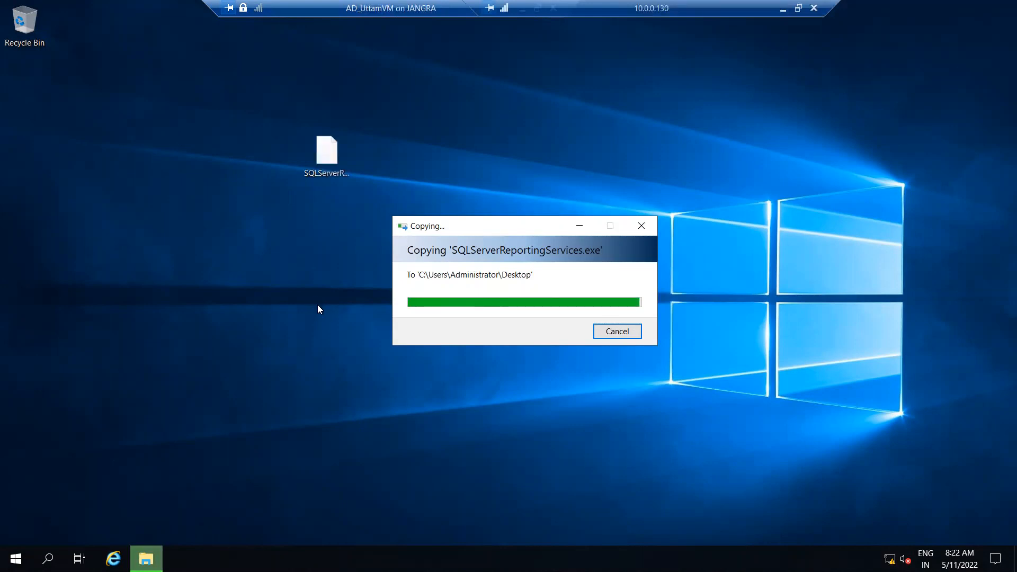
Try to run the SQLServerReportingServices installer on the AD virtual machine, and close its setup window.
right_click(327, 146)
left_click(361, 155)
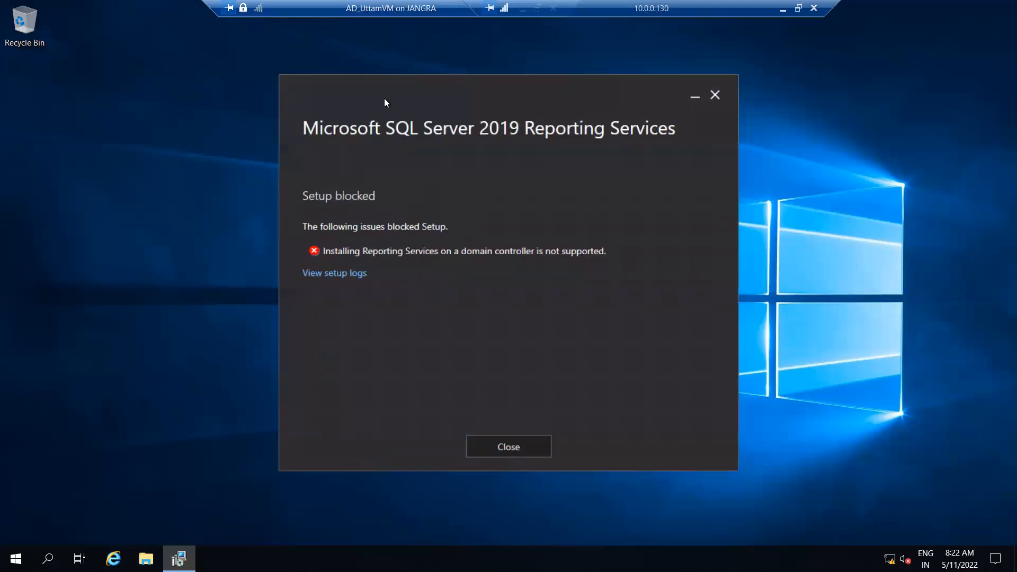
left_click(714, 94)
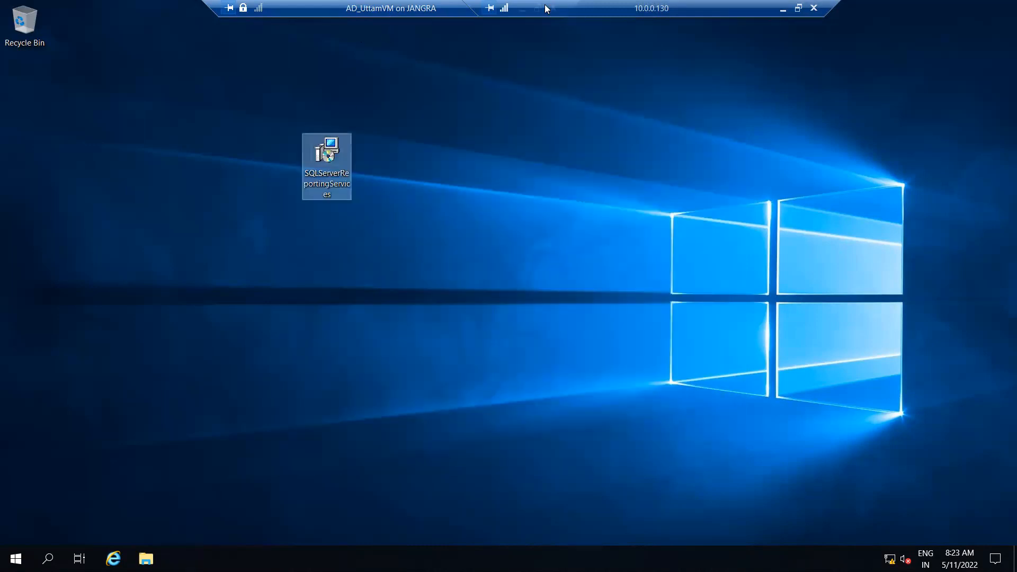
Move the SQLServerReportingServices installer from the AD virtual machine's desktop to the SCCM virtual machine's desktop.
right_click(320, 174)
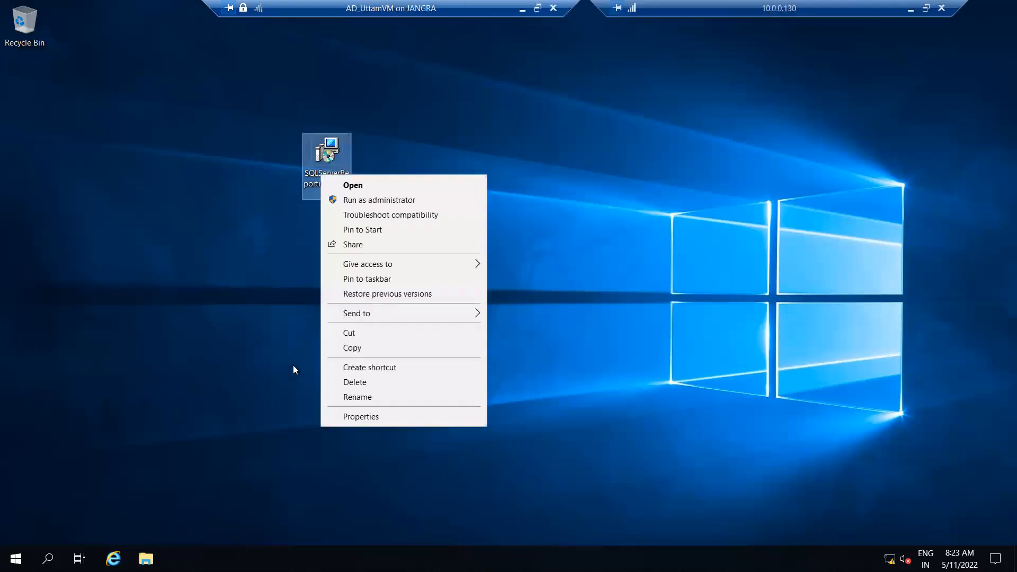
left_click(353, 332)
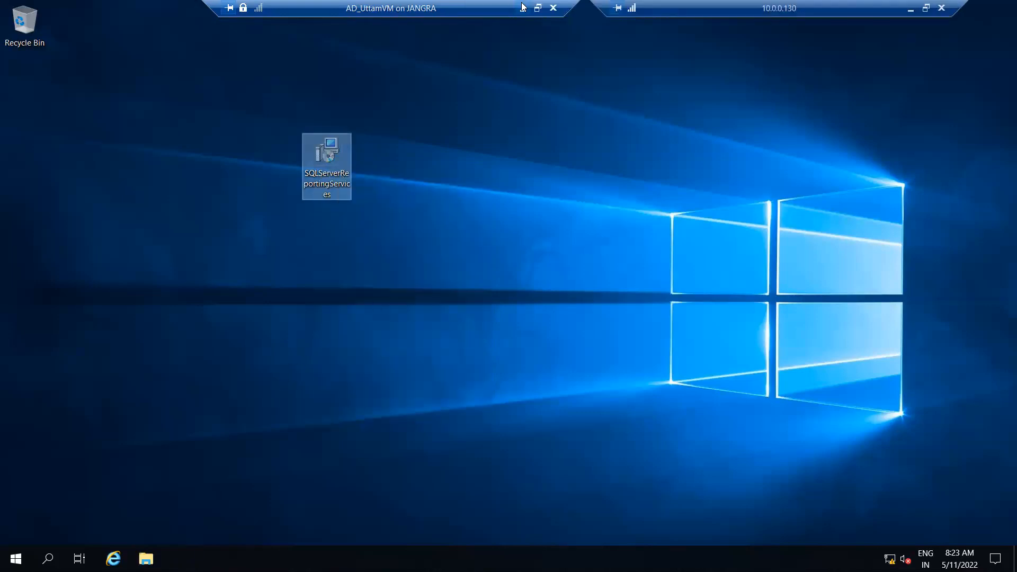
left_click(522, 8)
left_click(472, 559)
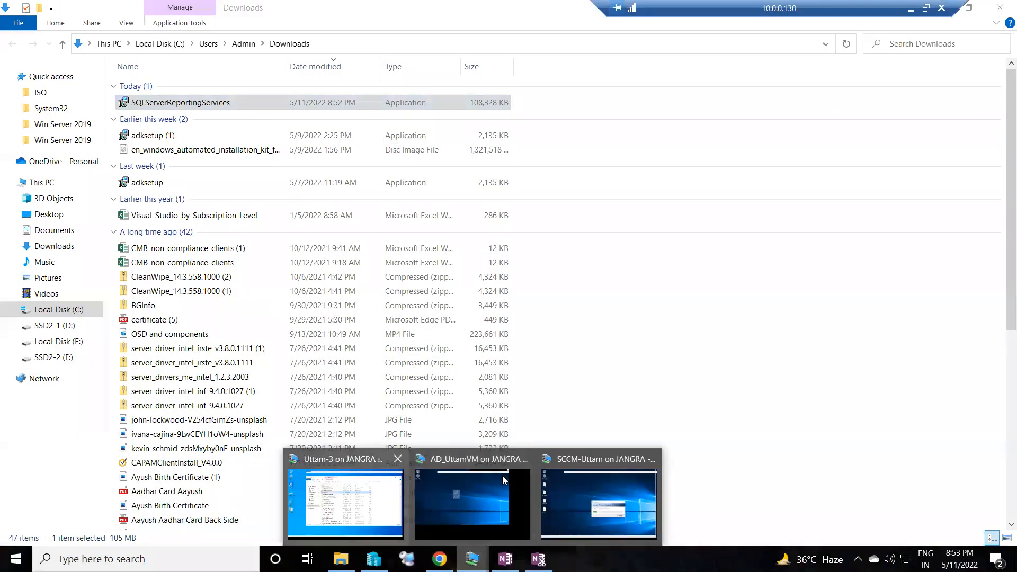
left_click(598, 501)
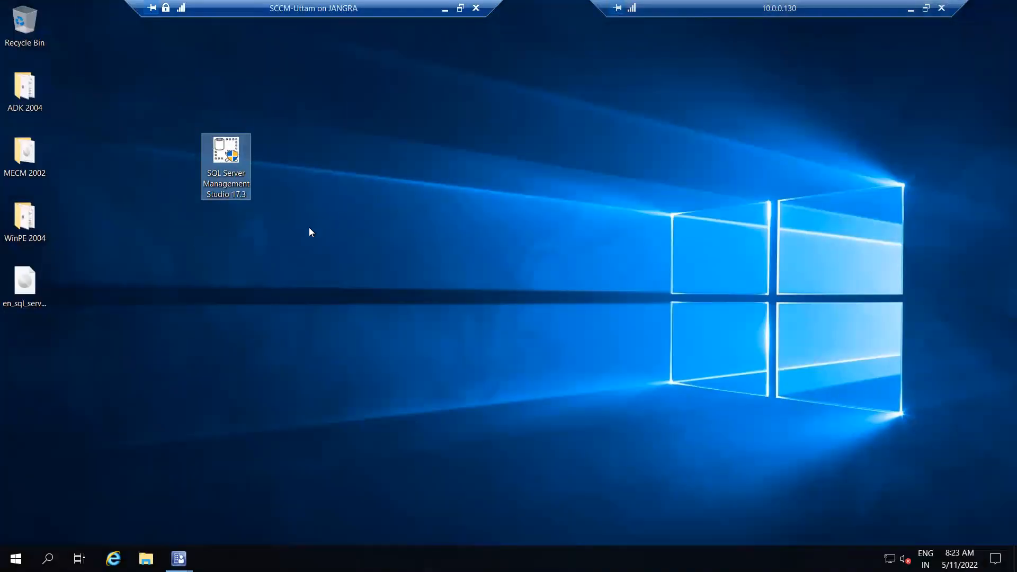
left_click(433, 213)
right_click(399, 152)
left_click(429, 210)
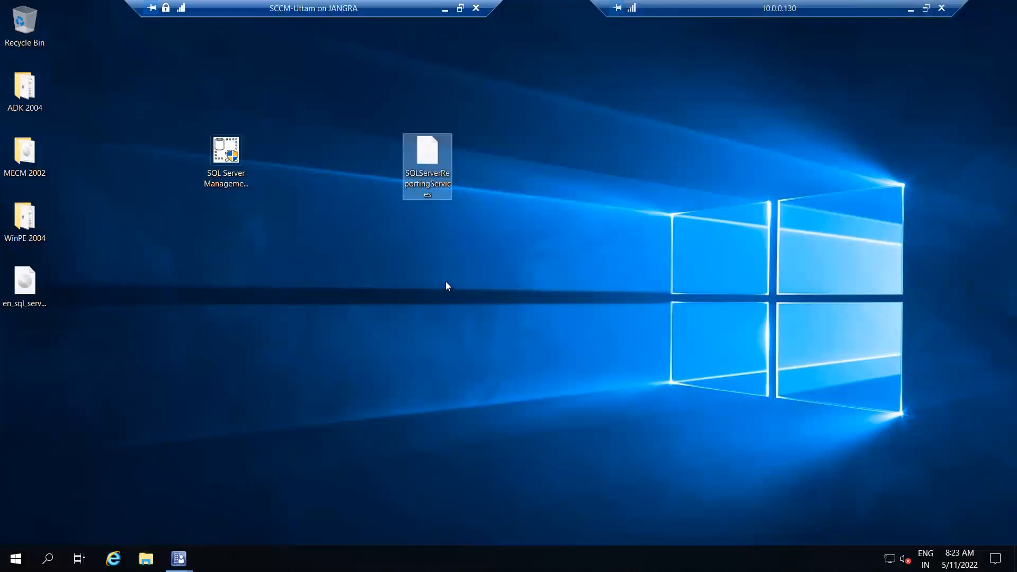
Line up the SCCM virtual machine's desktop icons in a column and refresh the desktop.
left_click(452, 287)
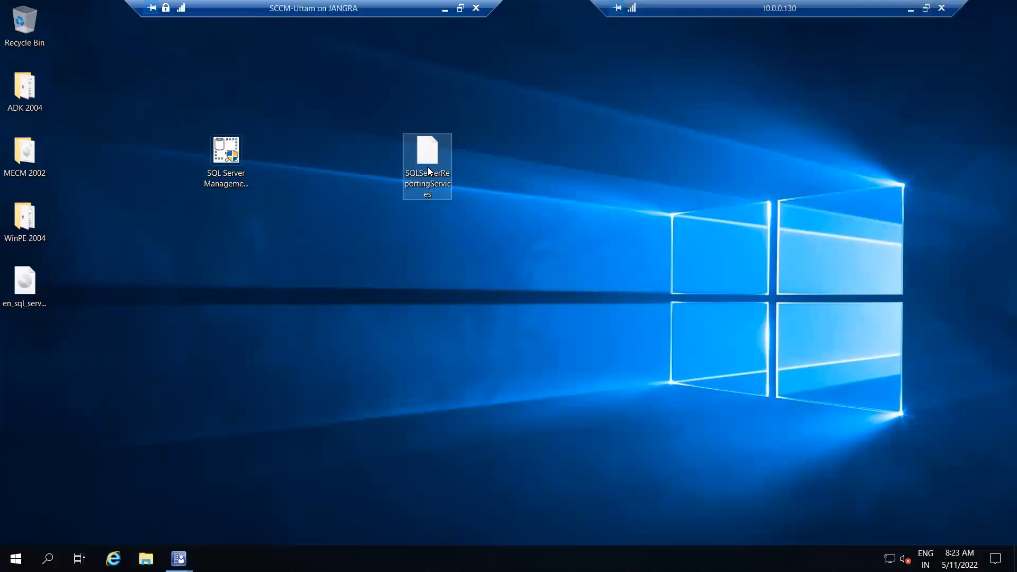
right_click(347, 243)
left_click(381, 289)
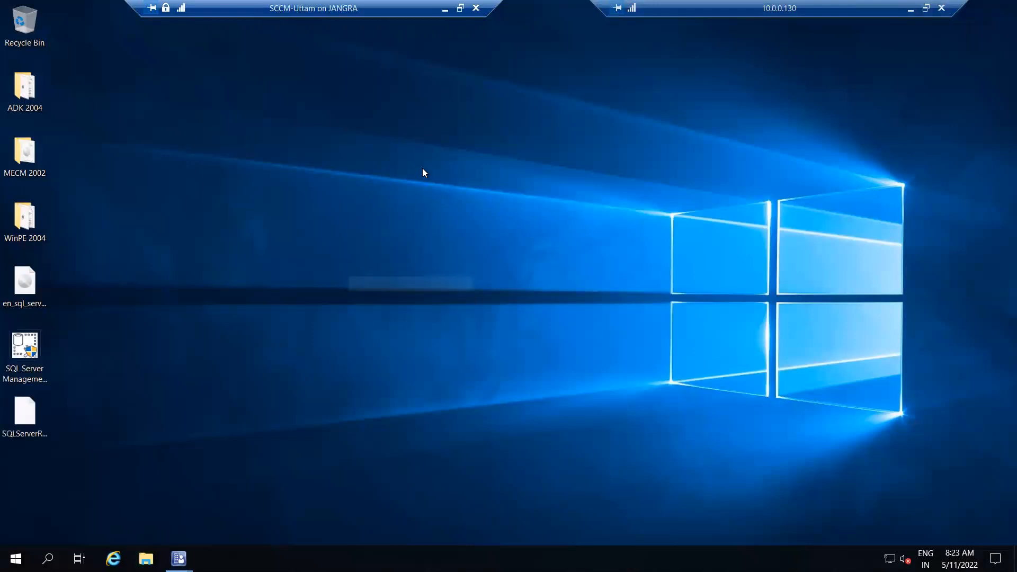
Launch the SQLServerReportingServices installer on the SCCM virtual machine and reposition the setup window.
left_click(28, 413)
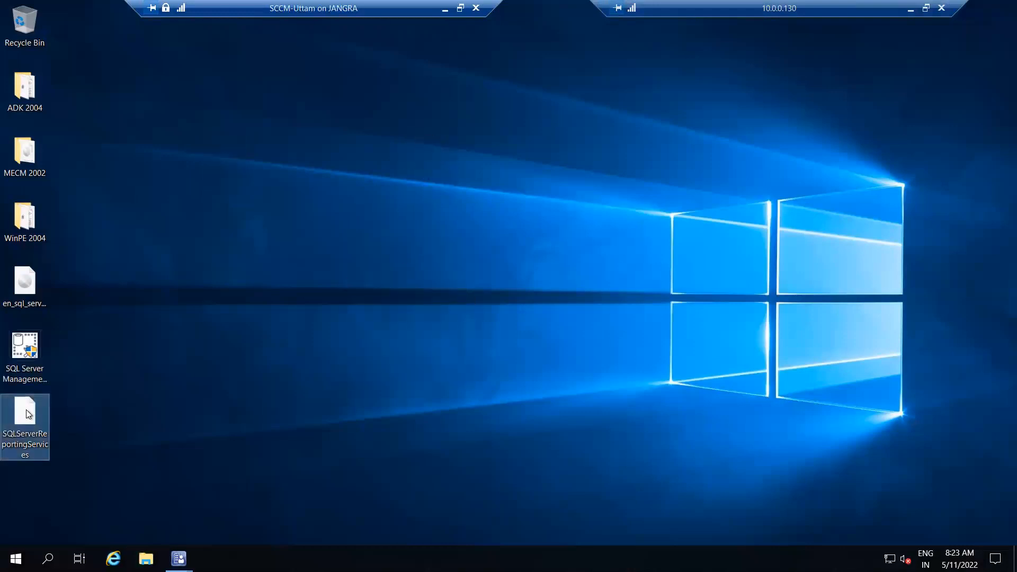
right_click(26, 409)
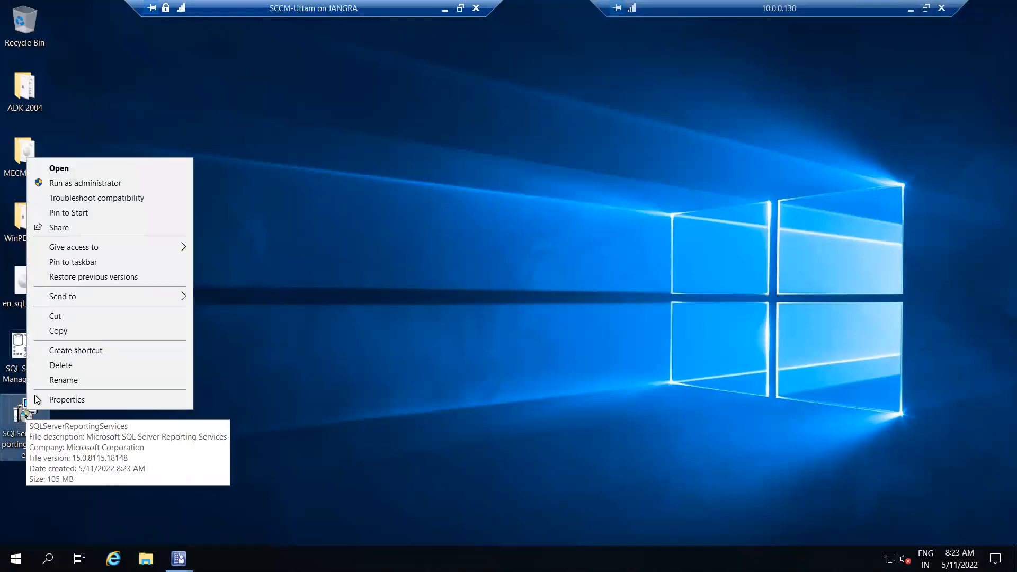
left_click(64, 168)
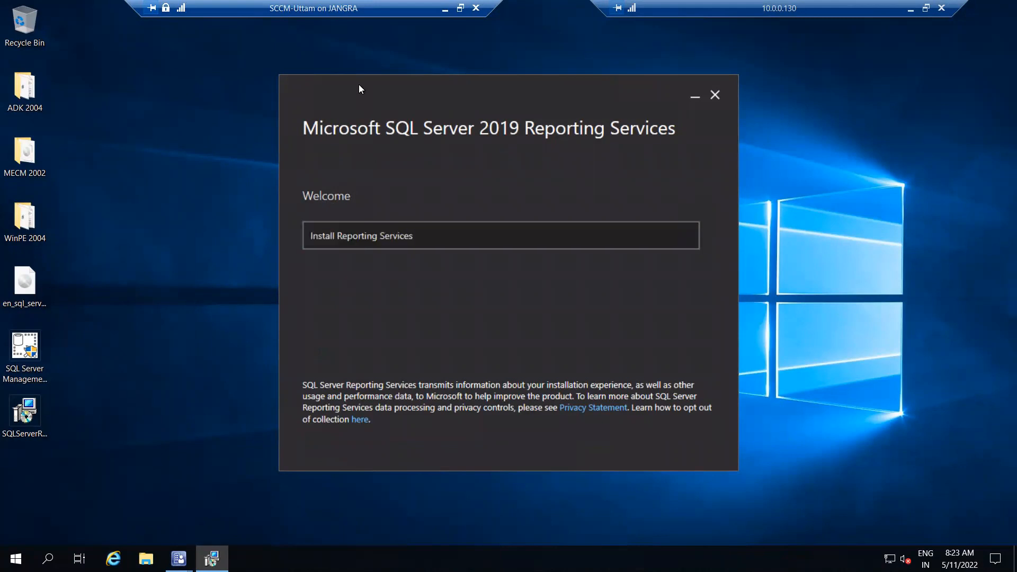
left_click_drag(358, 84, 297, 75)
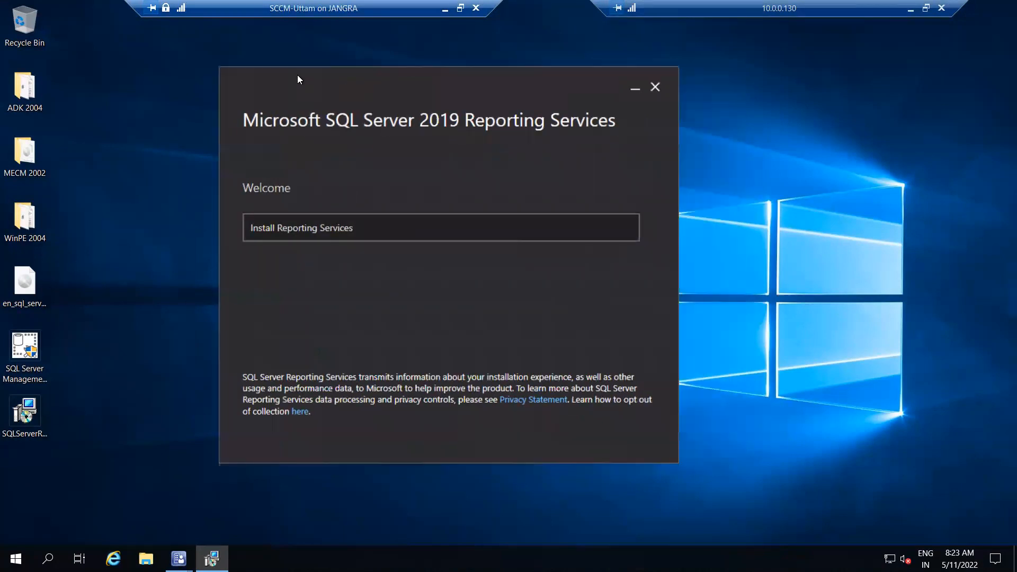
Start installing Reporting Services with the free Evaluation (expires in 180 days) edition and accept the license terms.
left_click(328, 223)
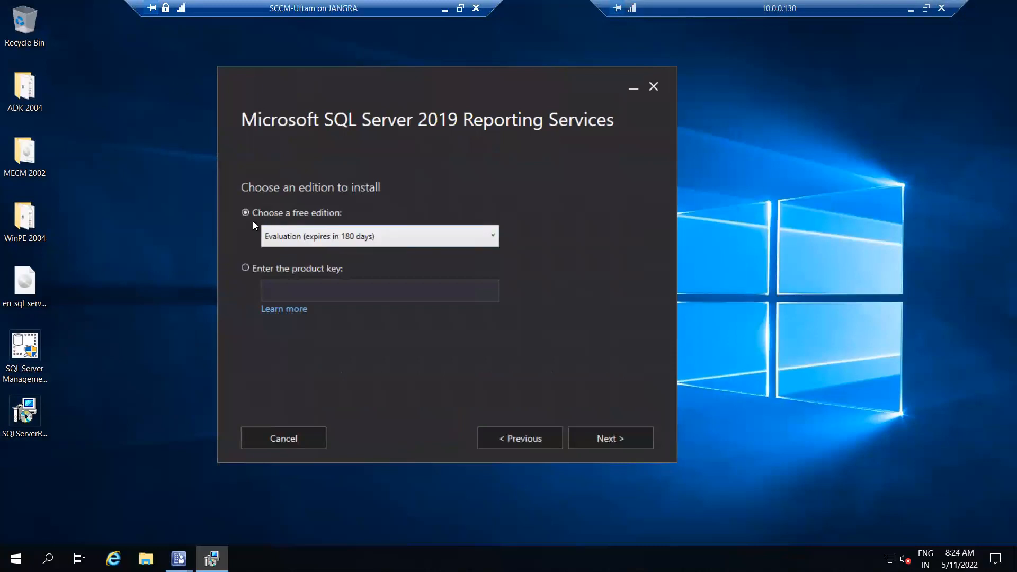
left_click(339, 241)
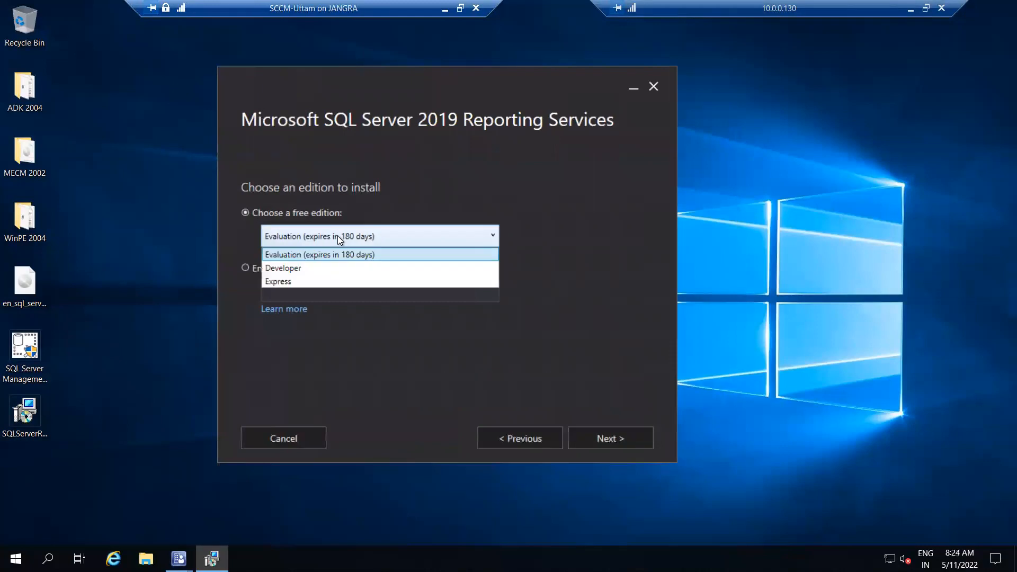
left_click(339, 240)
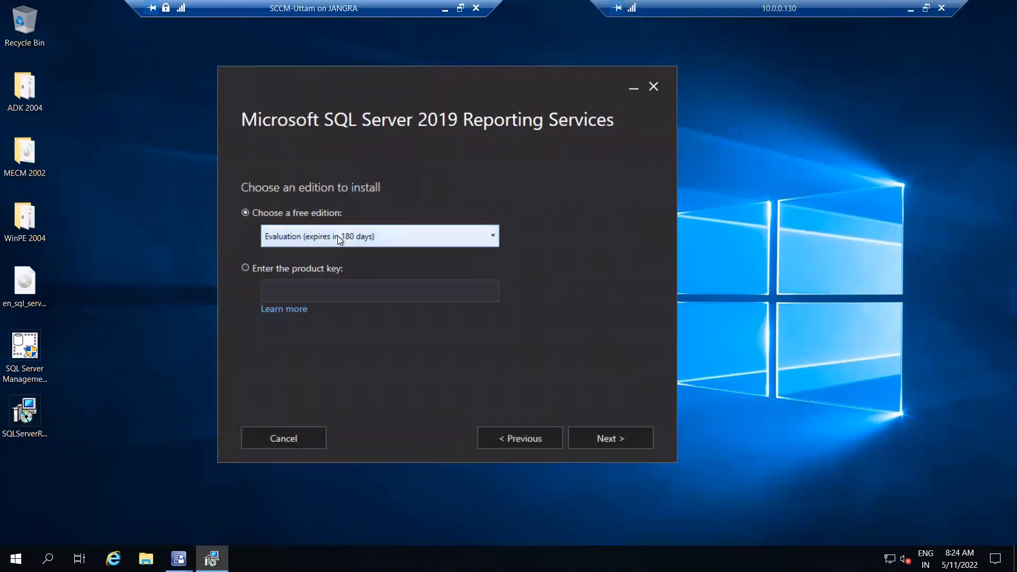
left_click(612, 440)
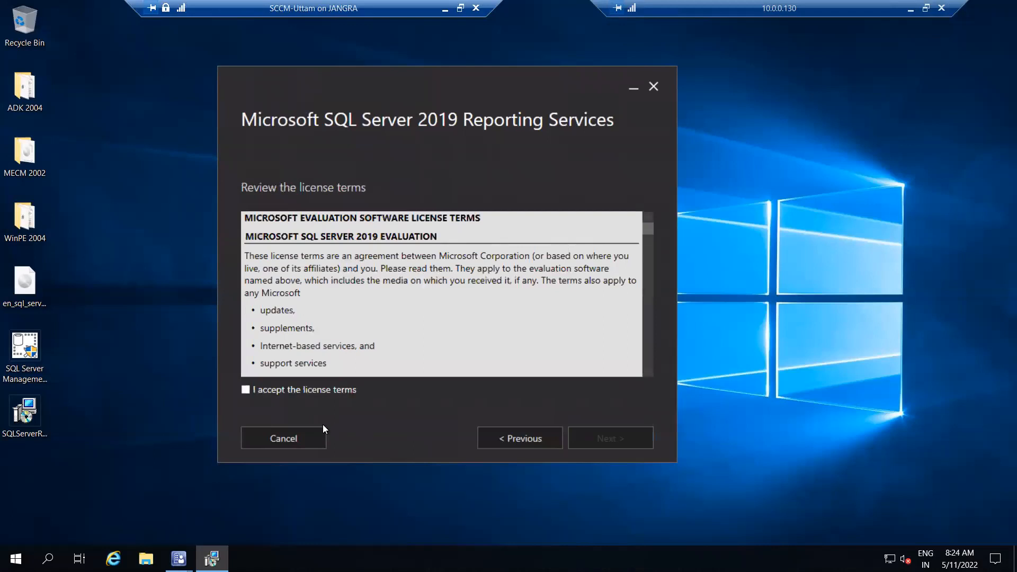
left_click(302, 390)
left_click(627, 438)
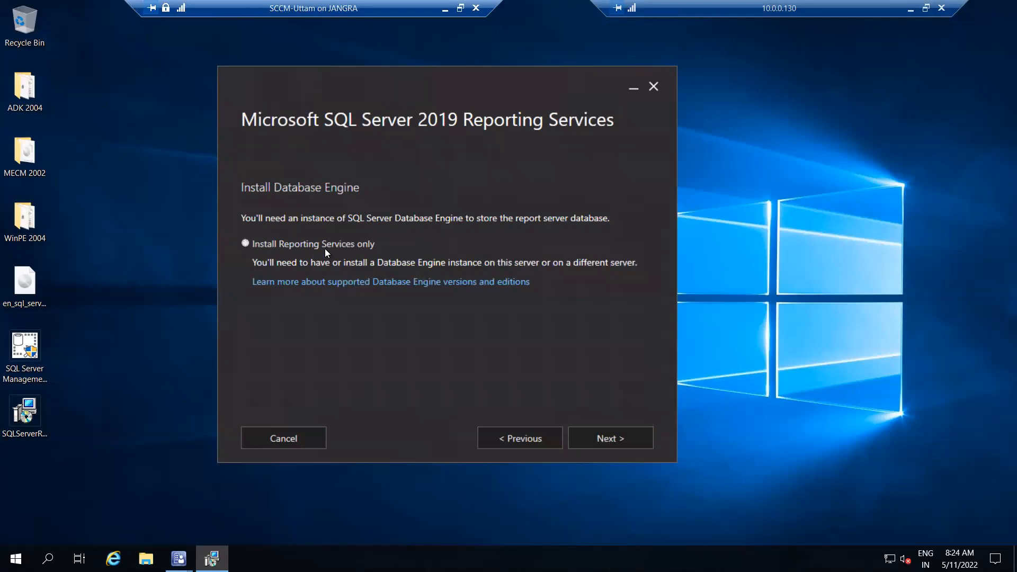
Choose to install Reporting Services only and run the installation to C:\Program Files\Microsoft SQL Server Reporting Services.
left_click(246, 245)
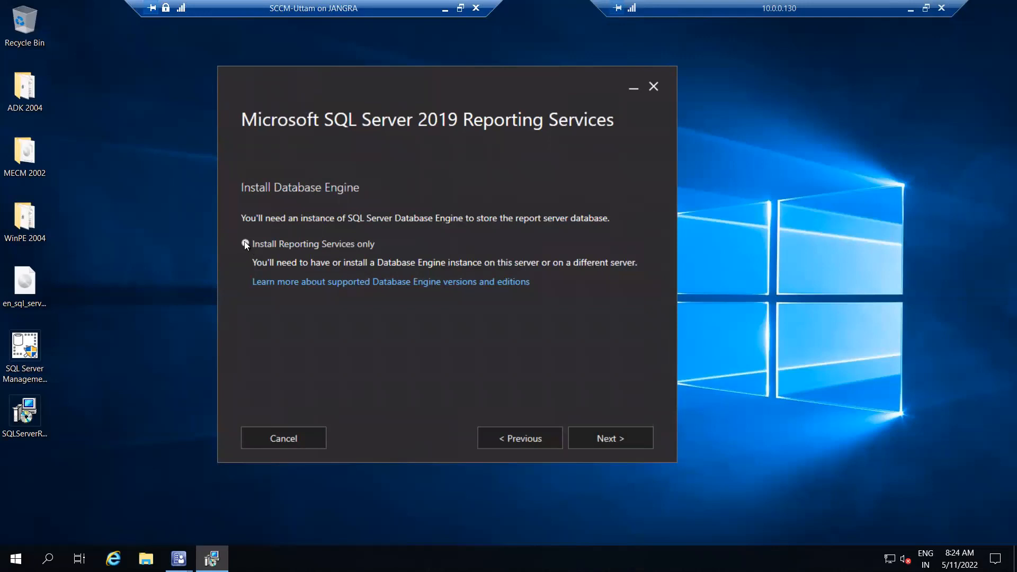
left_click(611, 438)
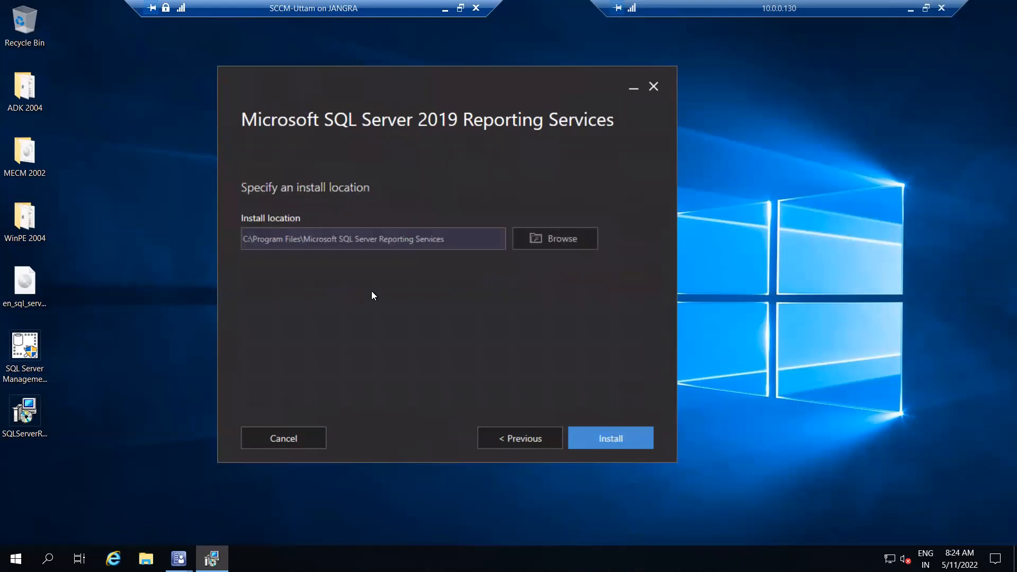
left_click_drag(444, 239, 175, 242)
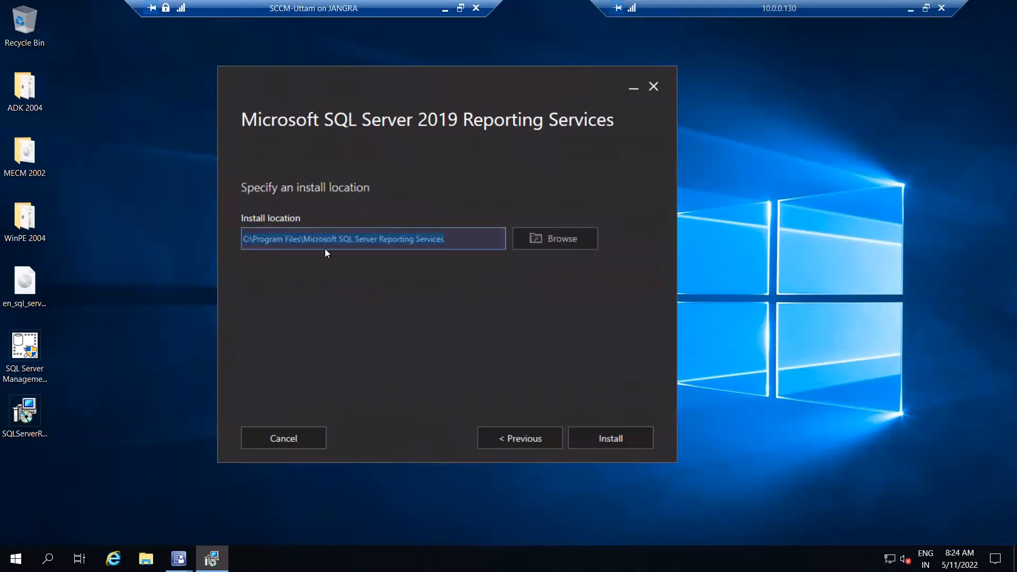
left_click(611, 440)
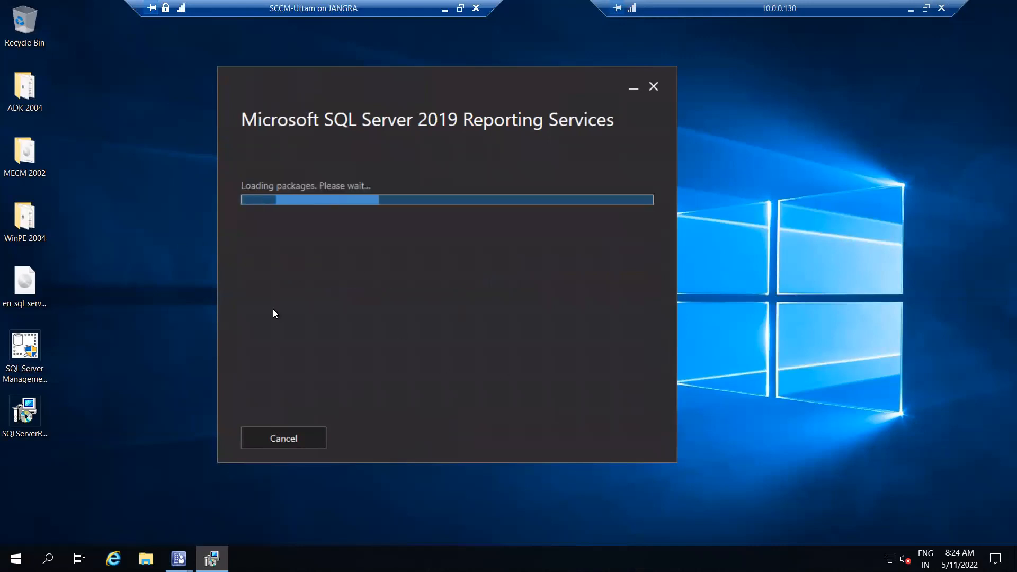
left_click(428, 375)
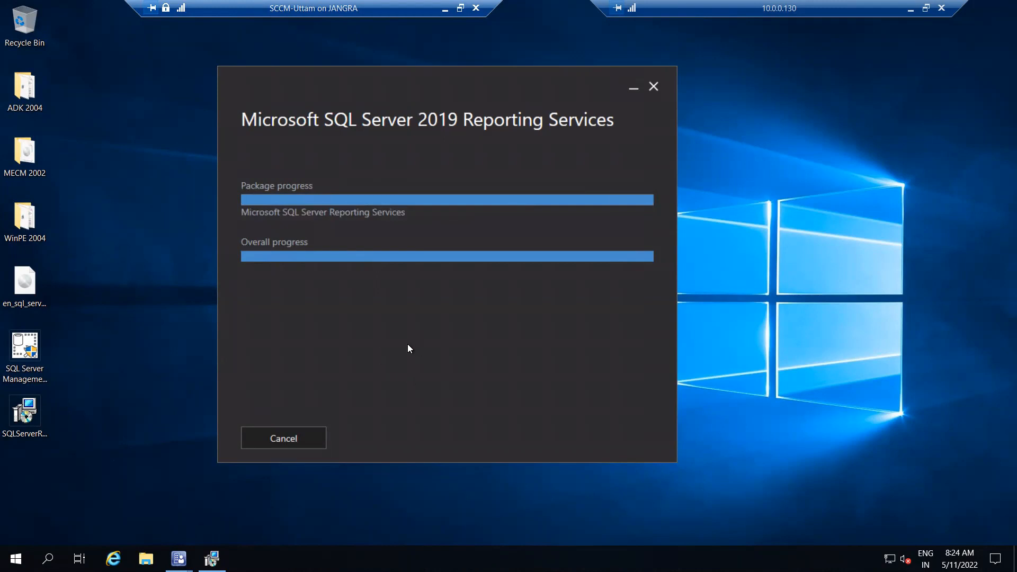
Launch the report server configuration from the completed setup and allow the Report Server Config Tool to make changes.
left_click_drag(371, 78, 442, 78)
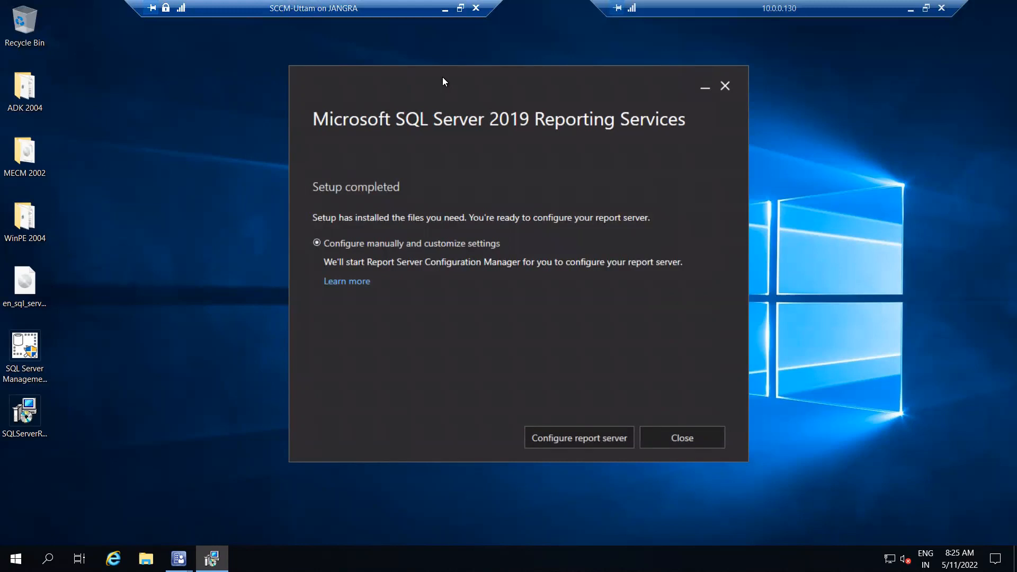
left_click_drag(444, 81, 376, 65)
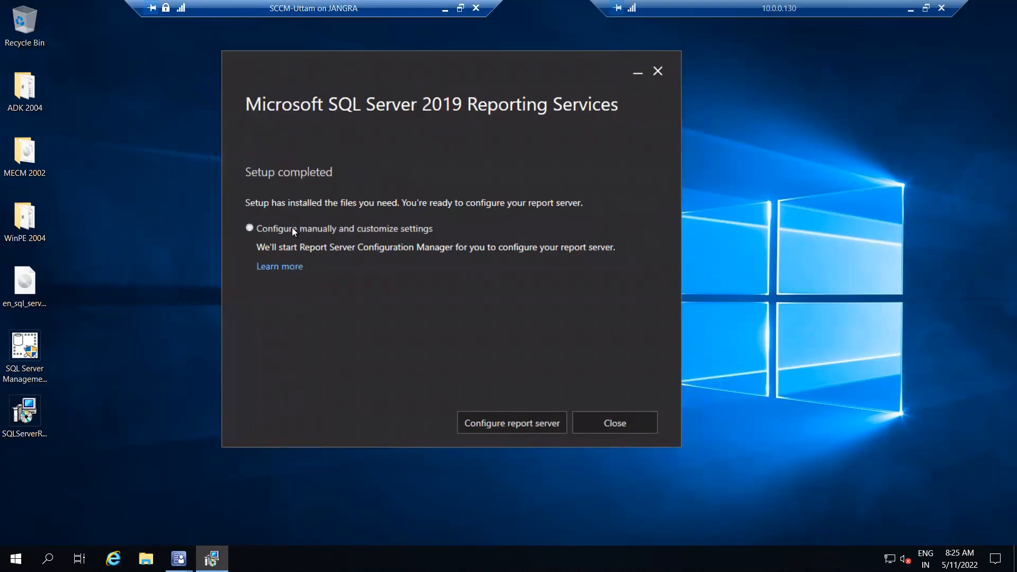
left_click_drag(362, 62, 423, 67)
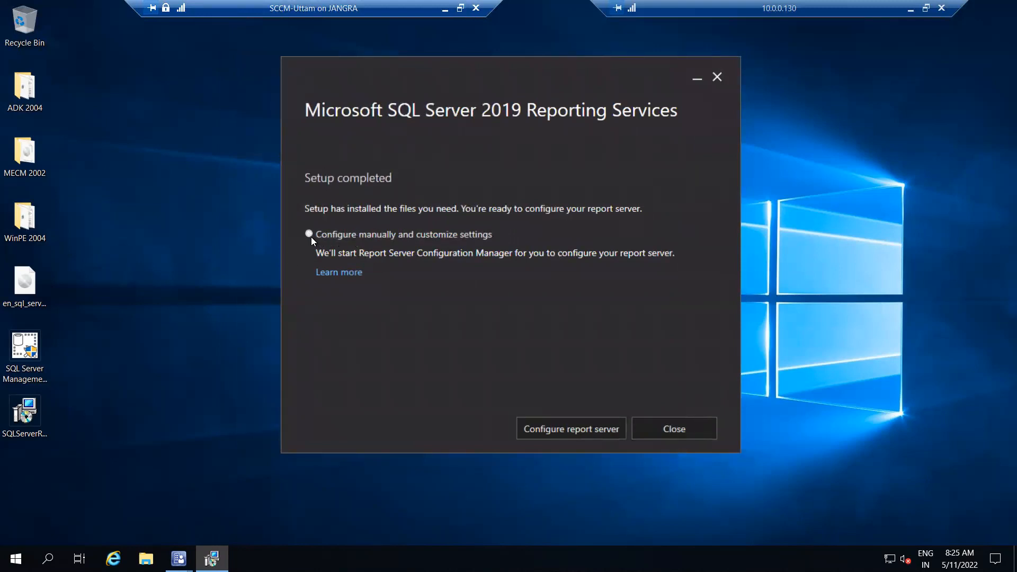
left_click(561, 431)
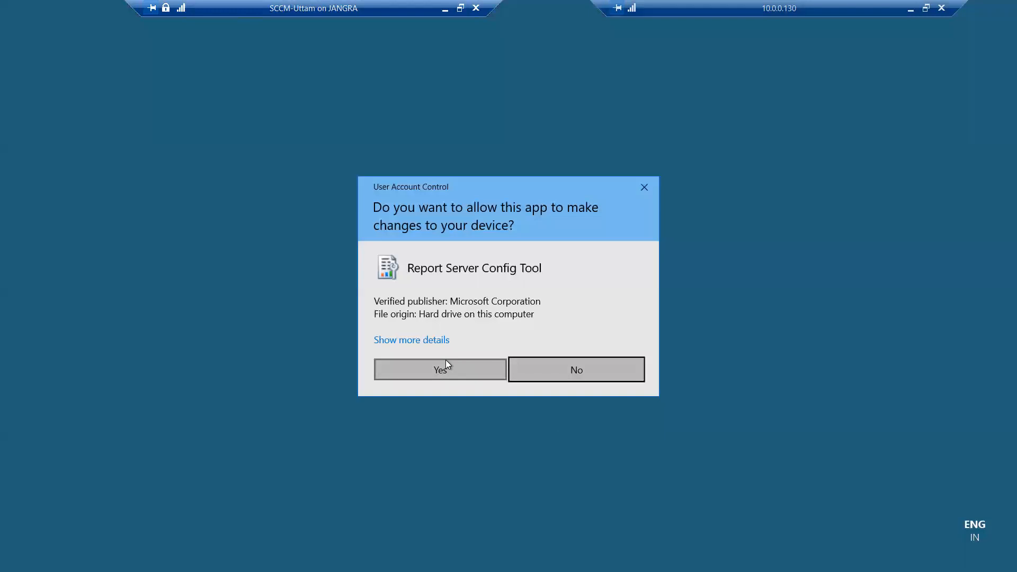
left_click(446, 366)
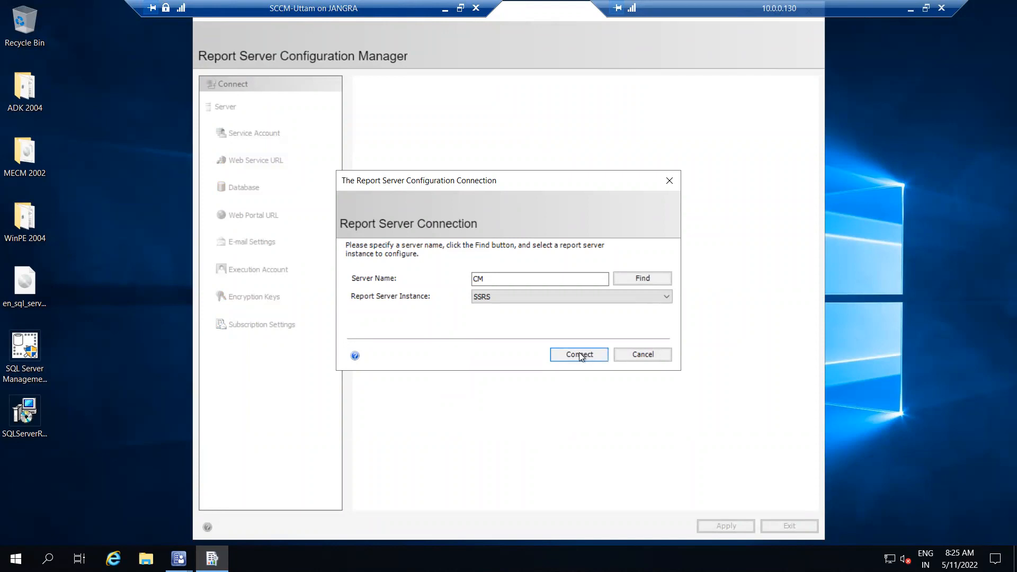
Connect to the SSRS report server instance on server CM and maximize the Report Server Configuration Manager window.
left_click(583, 297)
left_click(585, 301)
left_click_drag(570, 279, 462, 277)
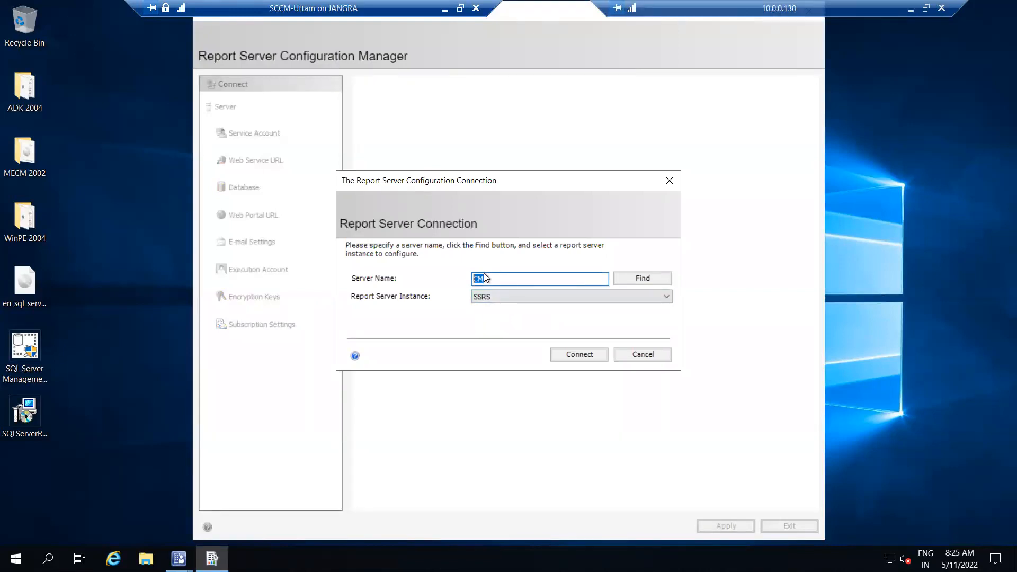
left_click(577, 354)
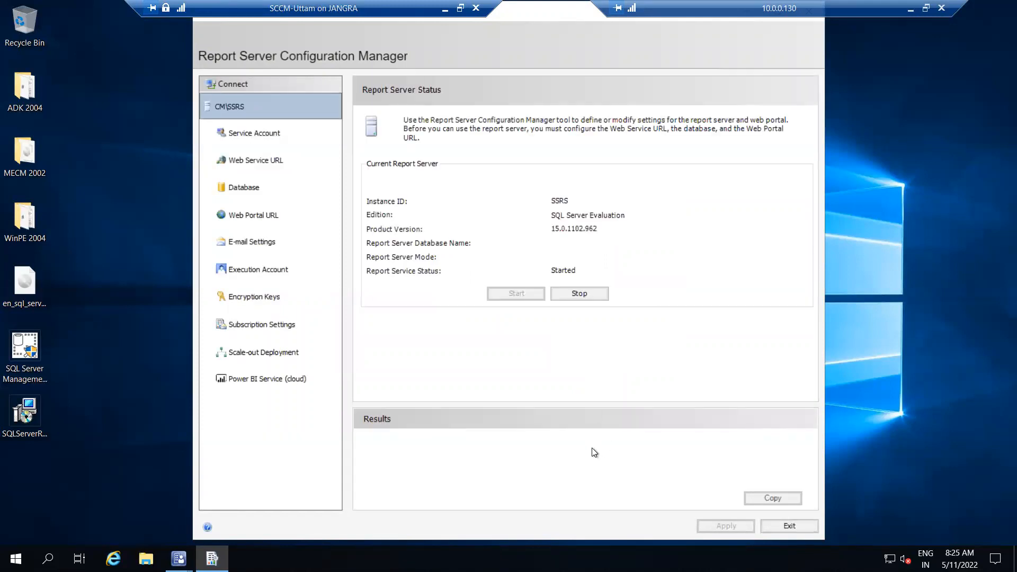
left_click_drag(339, 5, 214, 4)
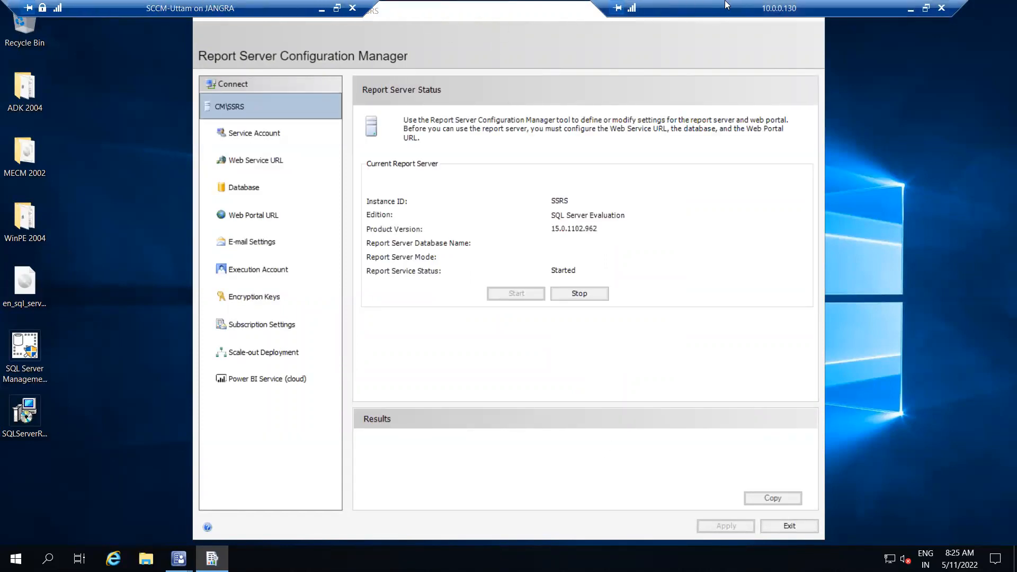
double_click(545, 7)
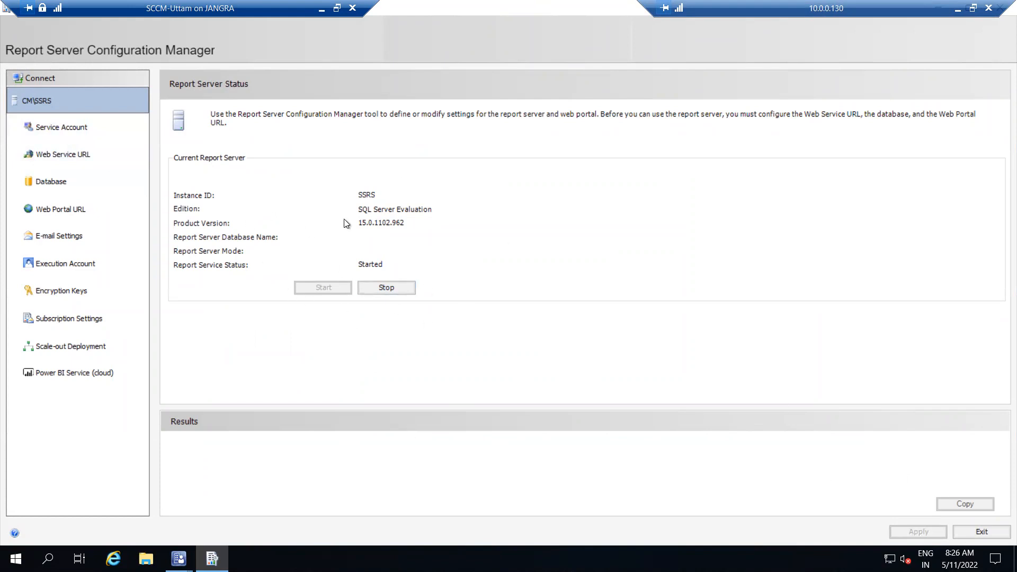
Set the report server service account to techy\sccmadmin, enter the account password, and apply the change.
left_click(52, 129)
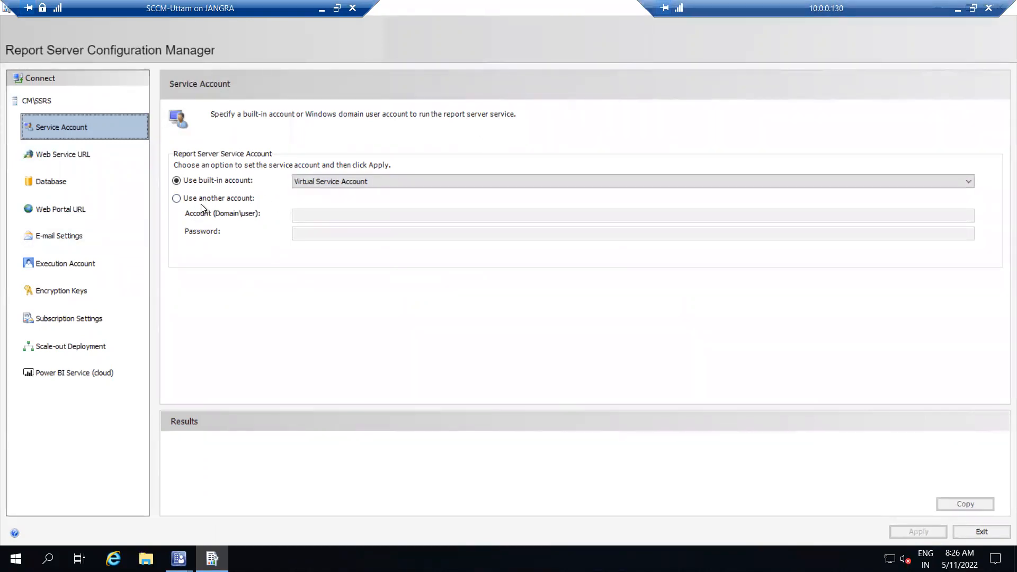
left_click(343, 181)
left_click(343, 180)
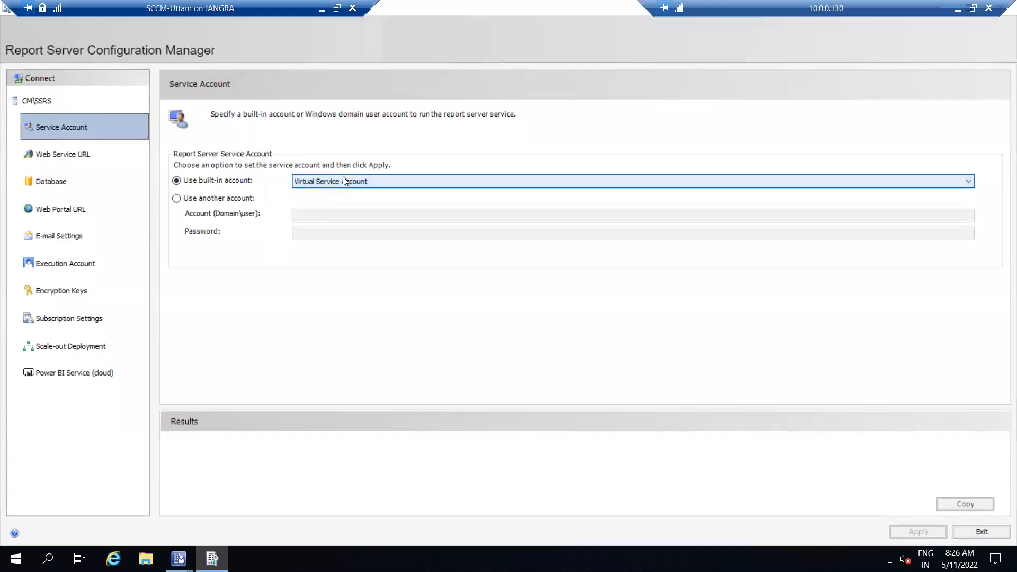
left_click(201, 199)
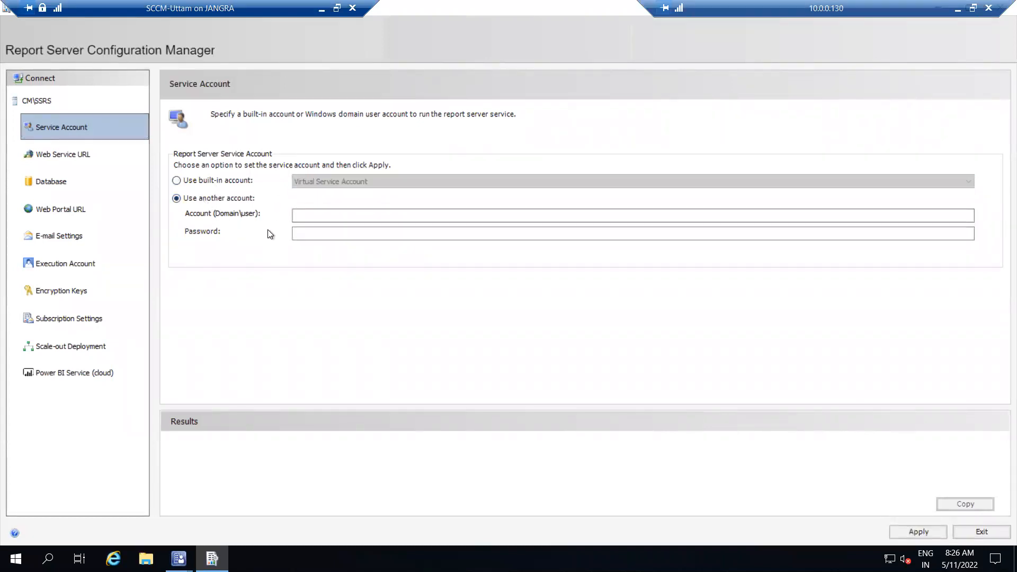
left_click(311, 216)
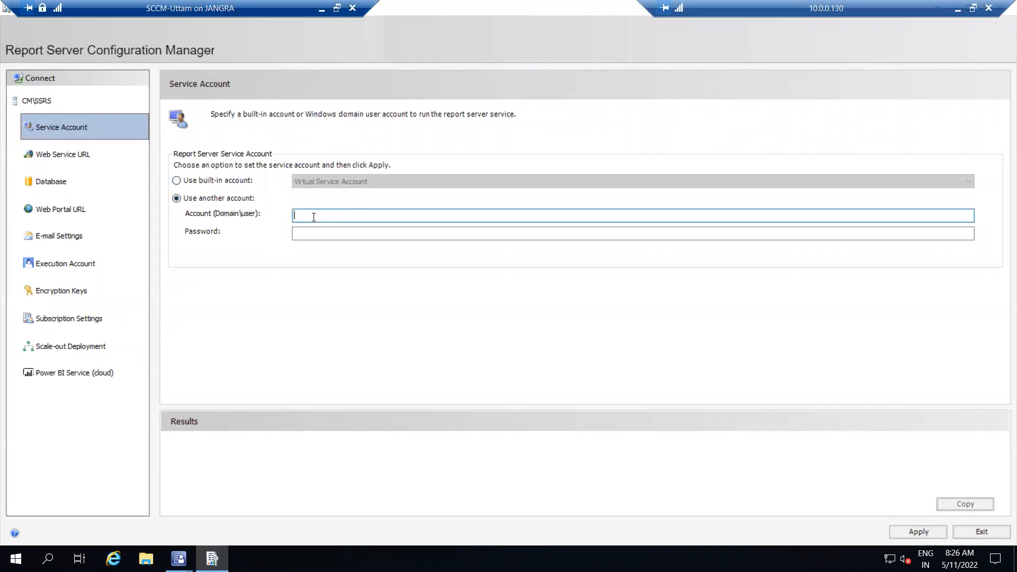
type("techy\\sccmadmin")
key("Tab")
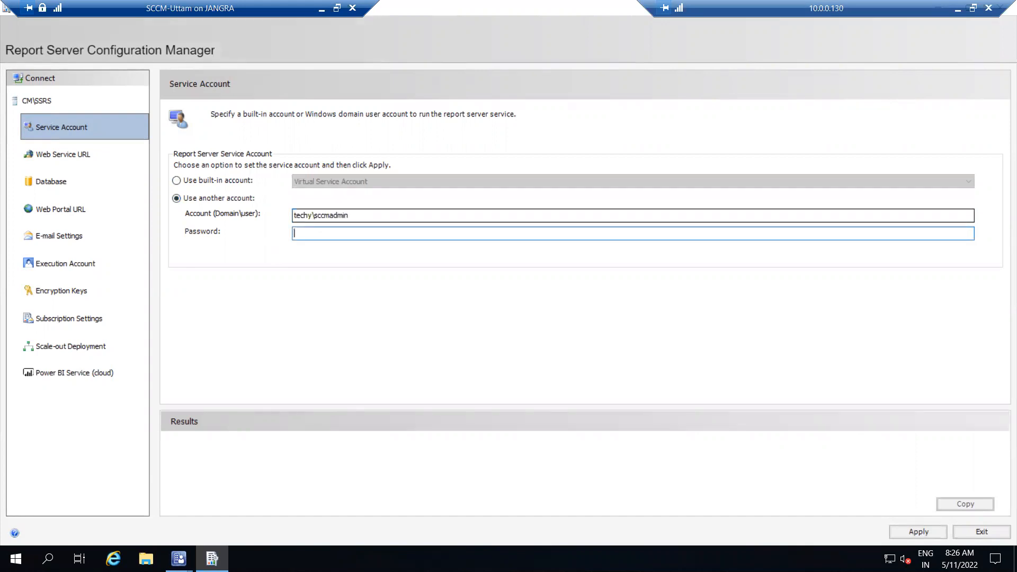
type("********")
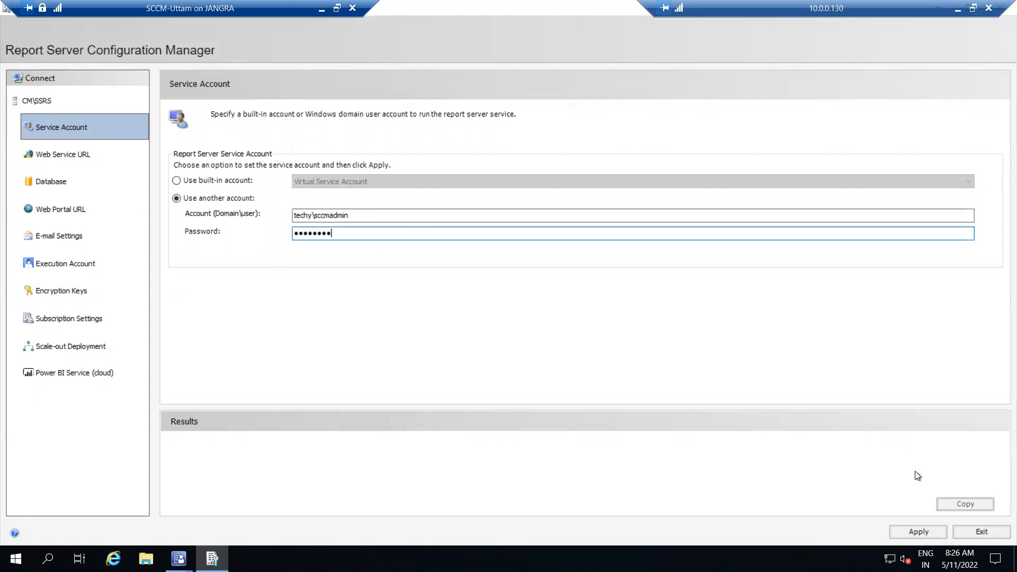
key("Return")
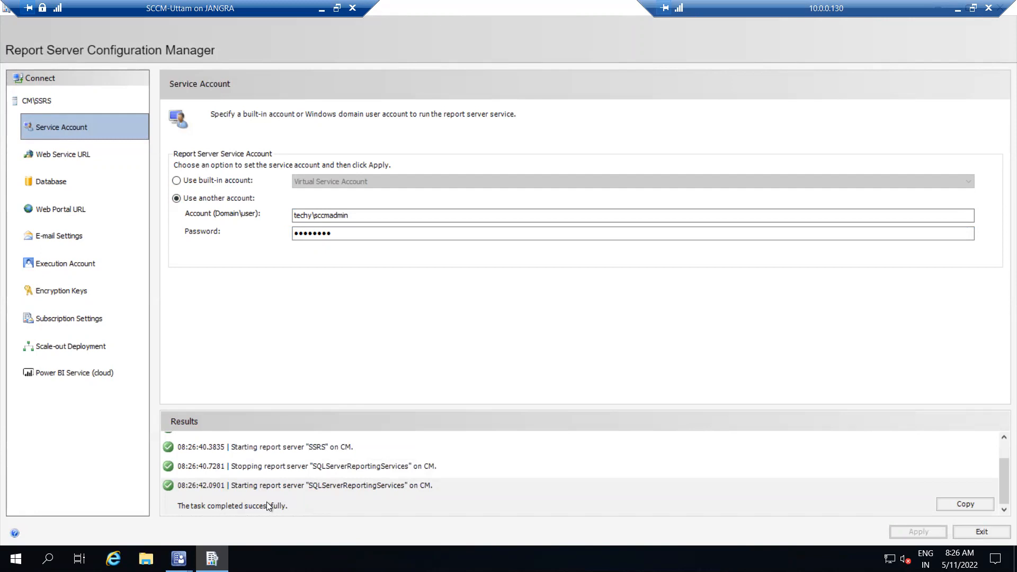
Apply the default Web Service URL settings with virtual directory ReportServer, all assigned IP addresses and TCP port 80.
left_click(74, 160)
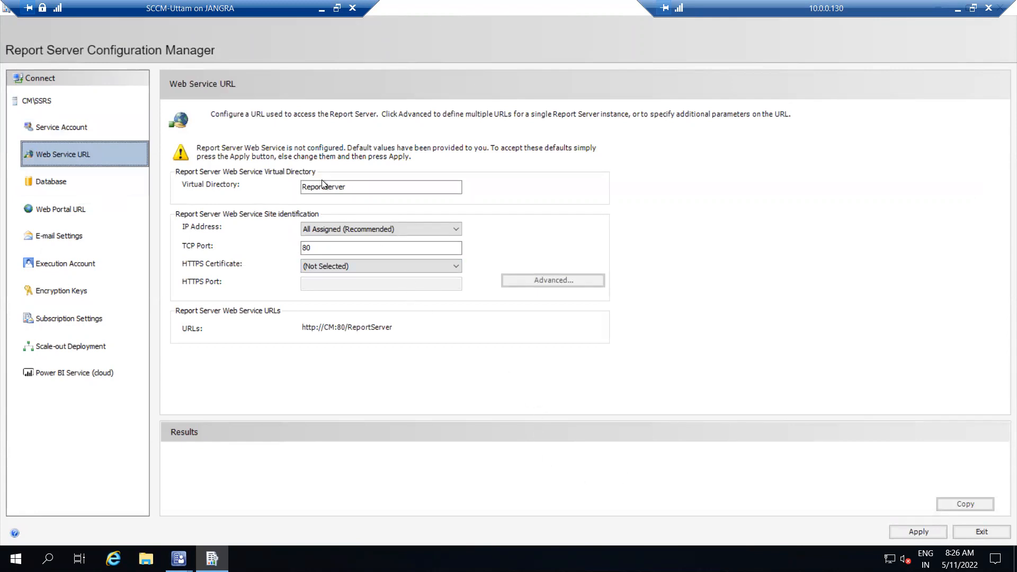
left_click_drag(448, 187, 282, 189)
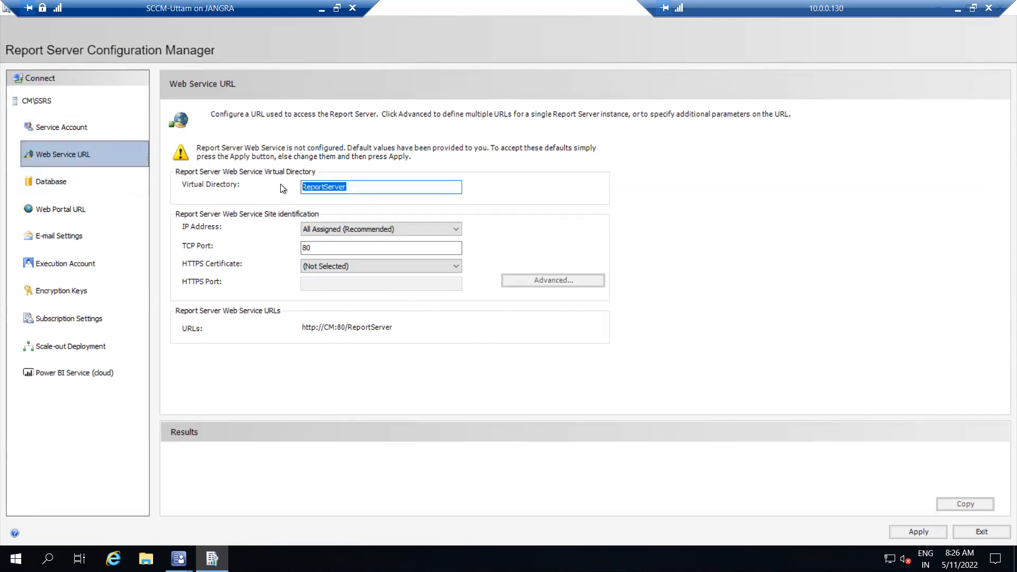
left_click_drag(368, 185, 291, 187)
left_click(372, 183)
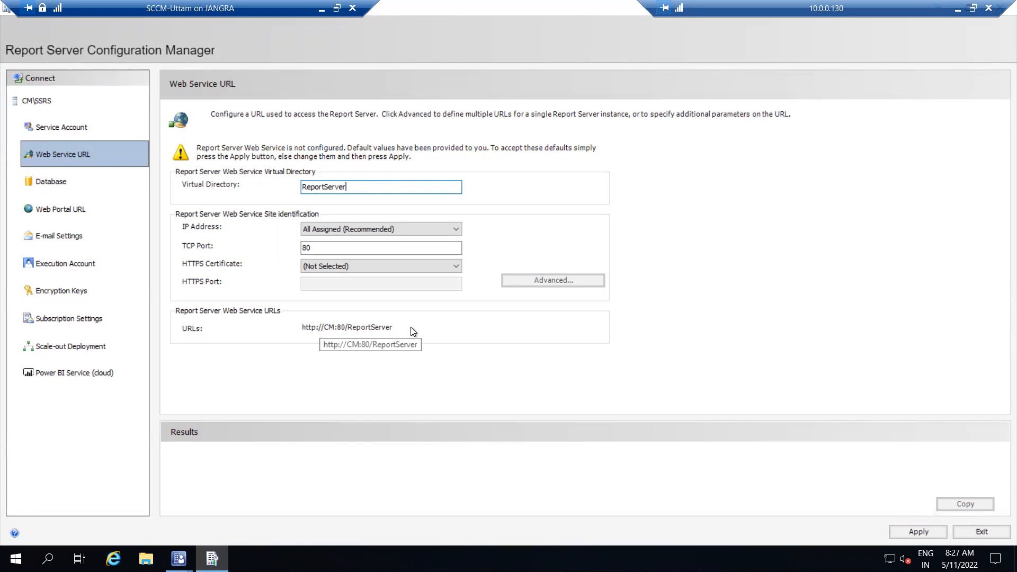
left_click(900, 535)
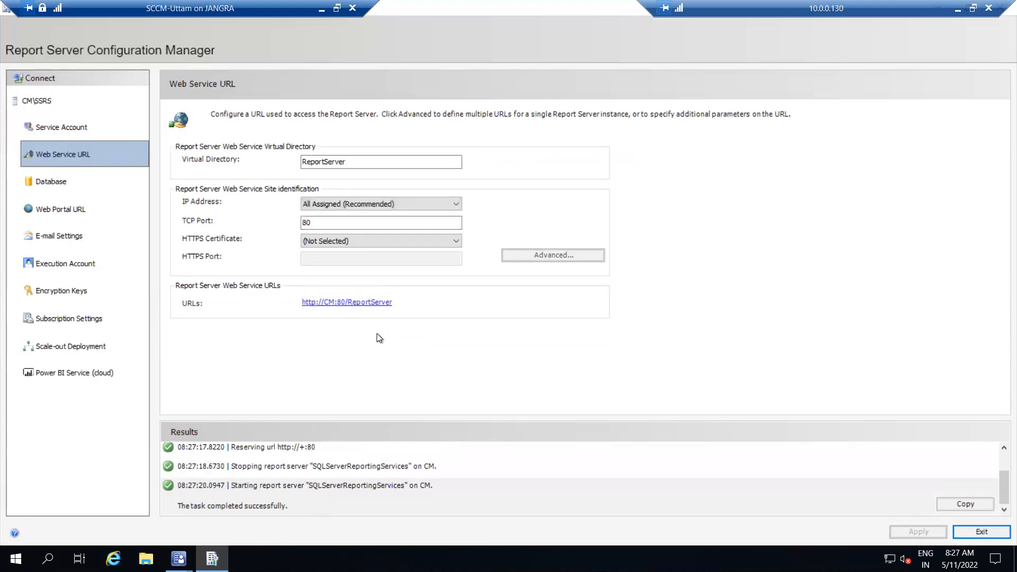
Start creating a new report server database on server CM and test the connection using Current User - Integrated Security.
left_click(61, 182)
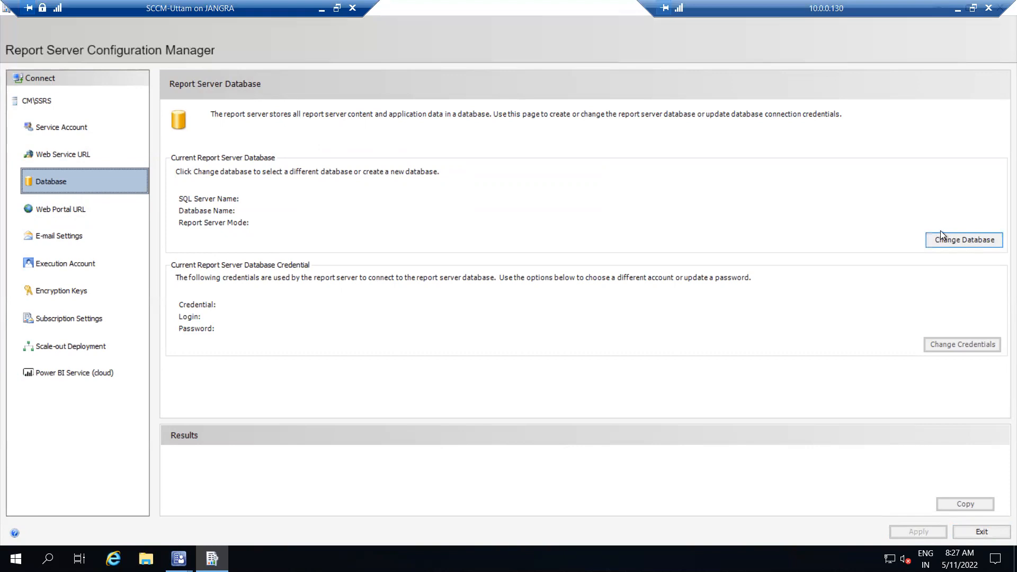
left_click(970, 241)
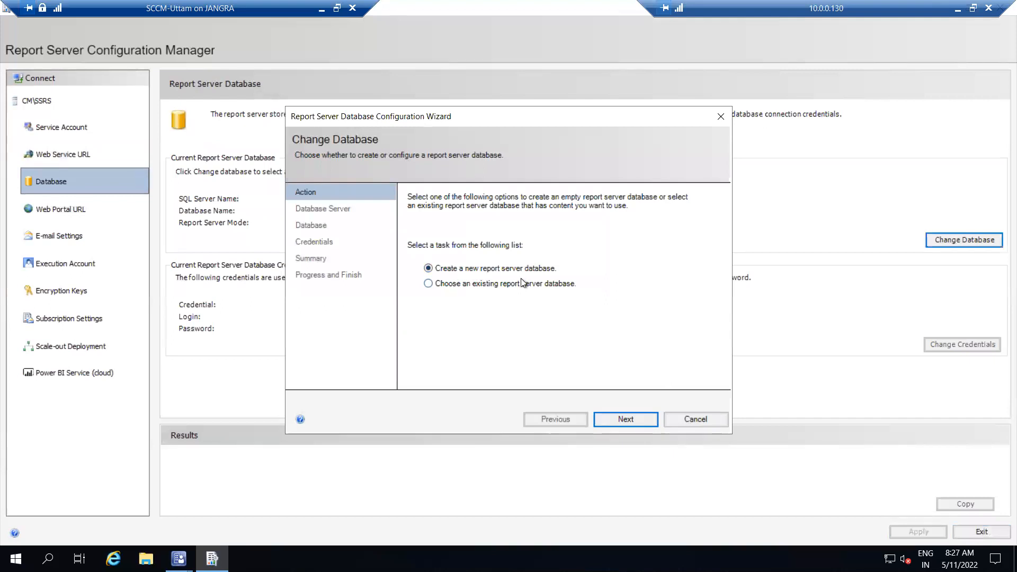
left_click(624, 420)
left_click_drag(607, 267, 490, 267)
left_click_drag(609, 263, 543, 272)
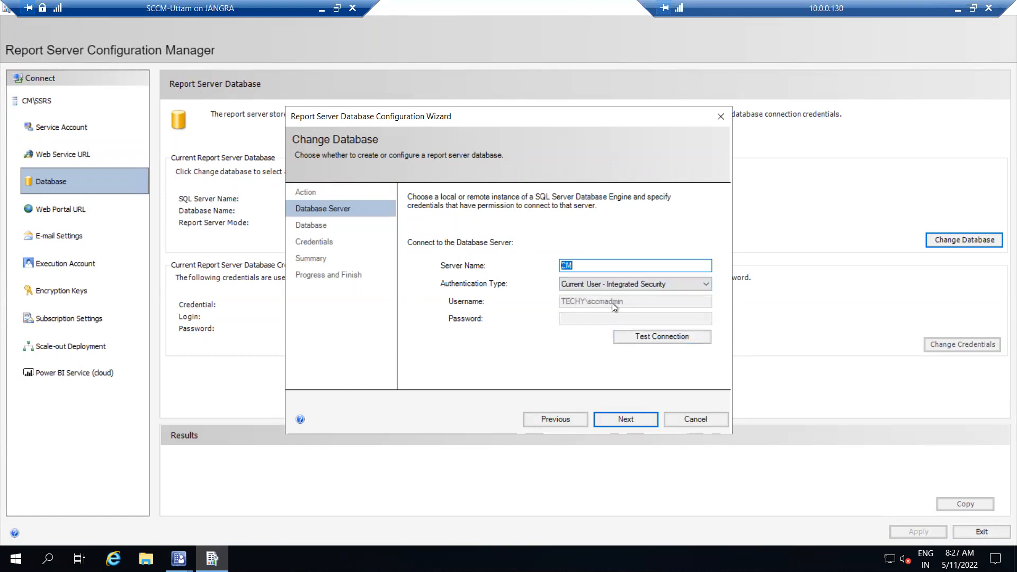
left_click(663, 338)
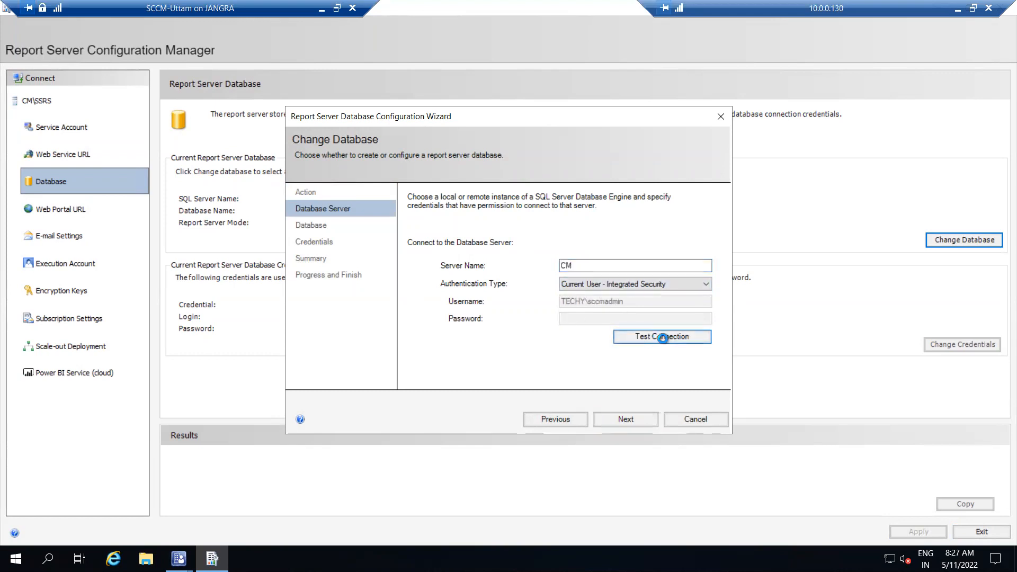
left_click(554, 325)
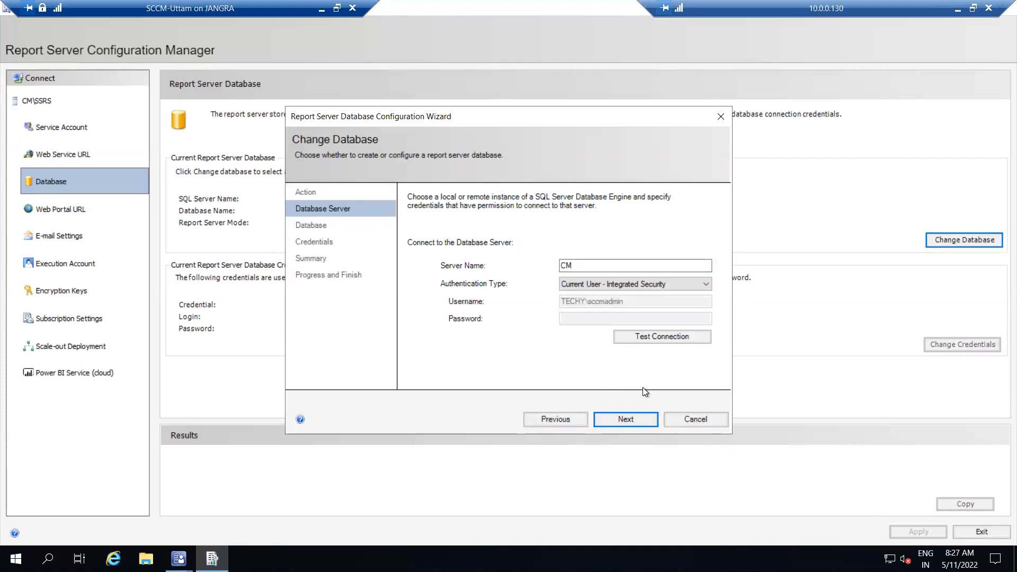
Create the report server database ReportServer in English (United States) using Service Credentials, and finish the configuration wizard.
left_click(621, 417)
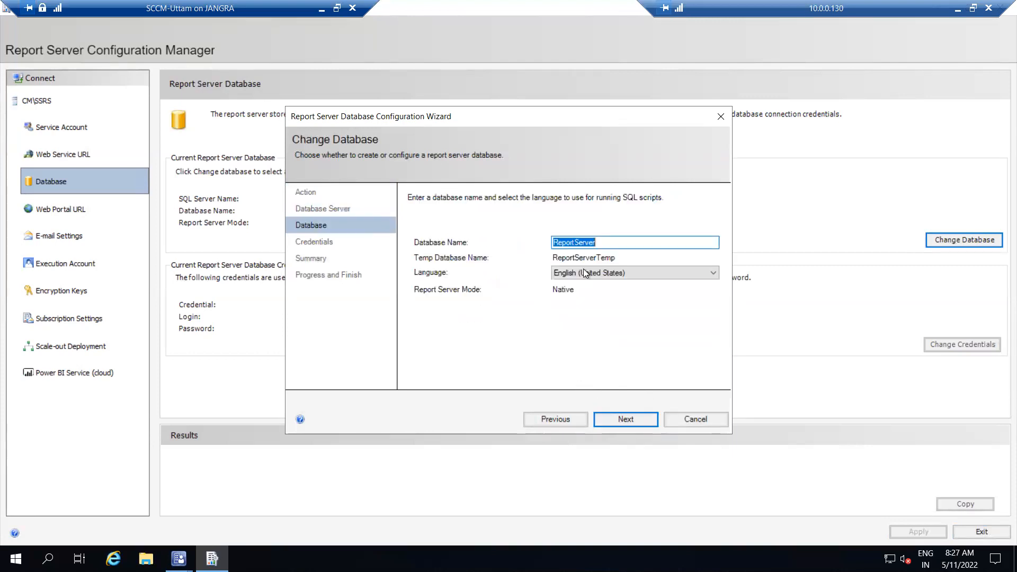
left_click(611, 241)
double_click(548, 240)
left_click(625, 418)
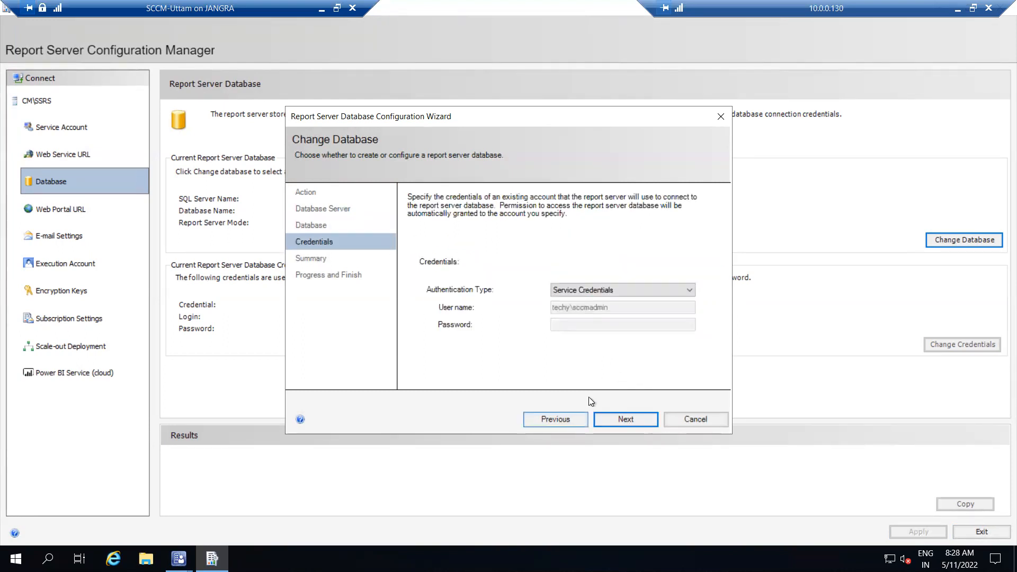
left_click(630, 418)
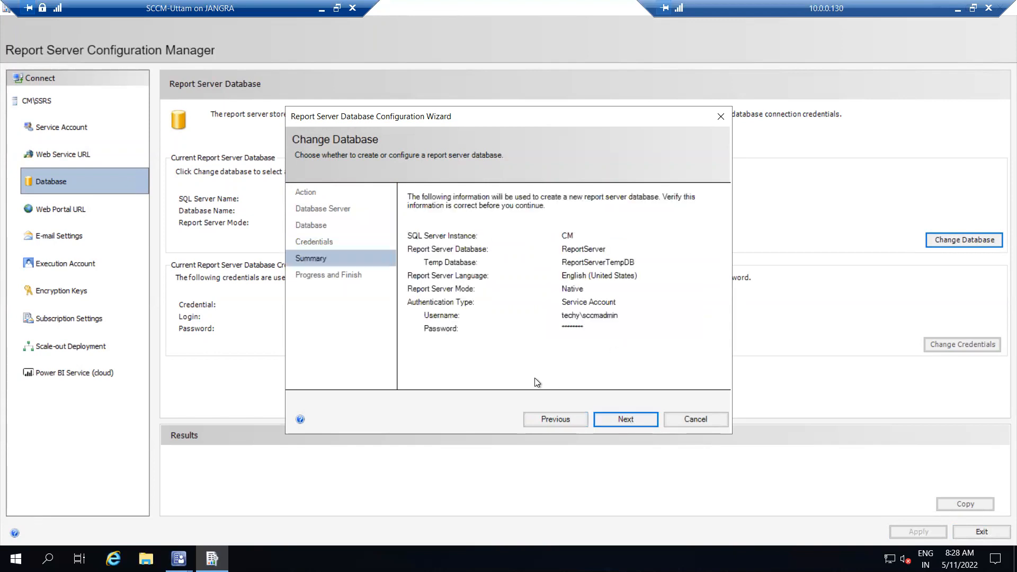
left_click(628, 417)
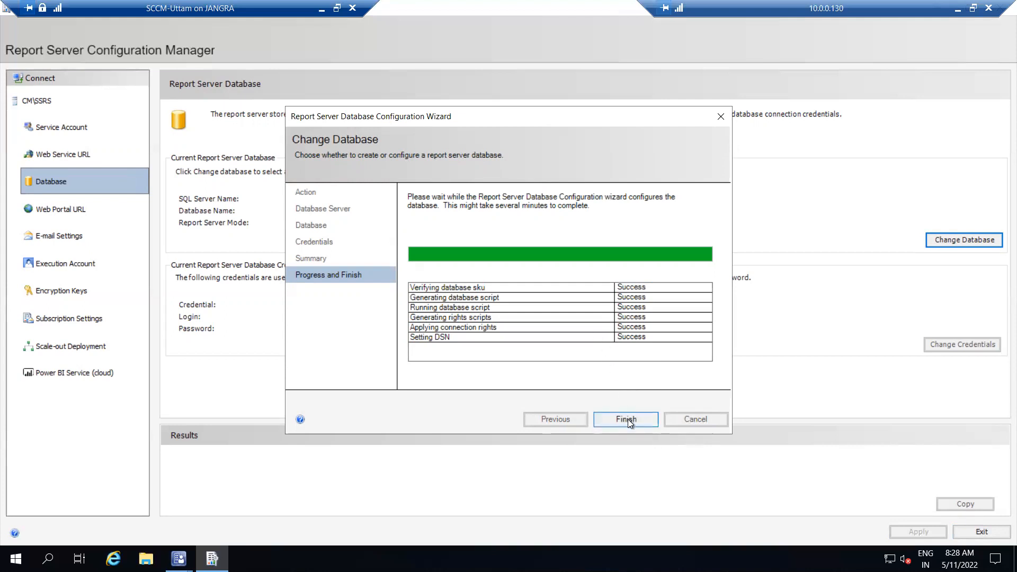
left_click_drag(491, 112, 542, 111)
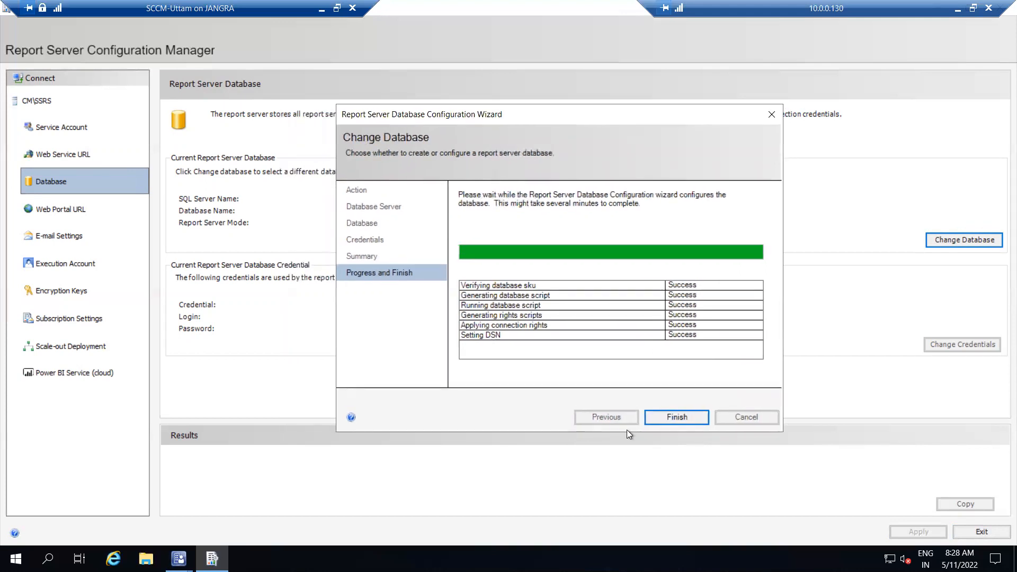
left_click(682, 416)
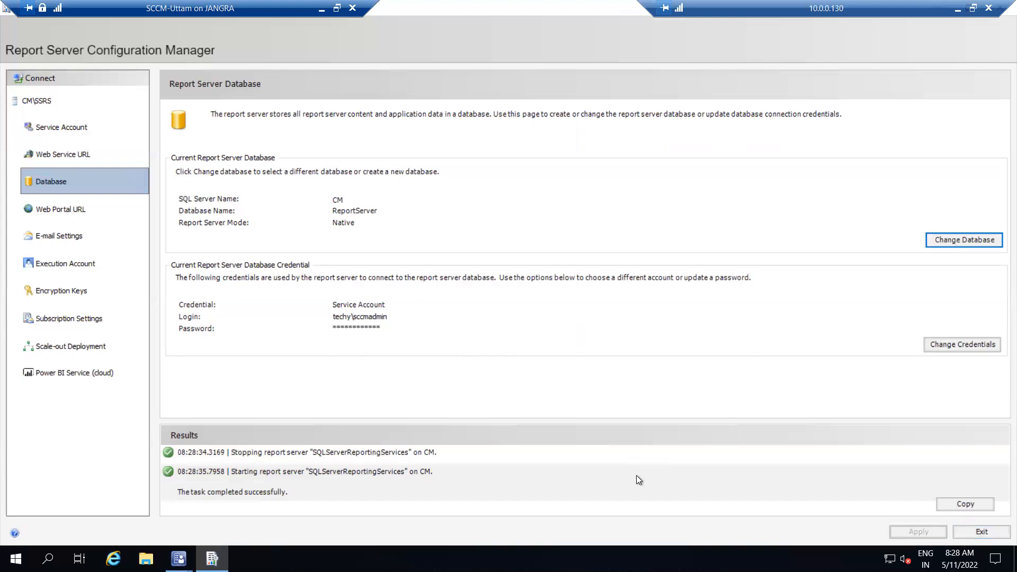
Apply the Web Portal URL with virtual directory Reports, exit Report Server Configuration Manager, and refresh the desktop.
left_click(50, 210)
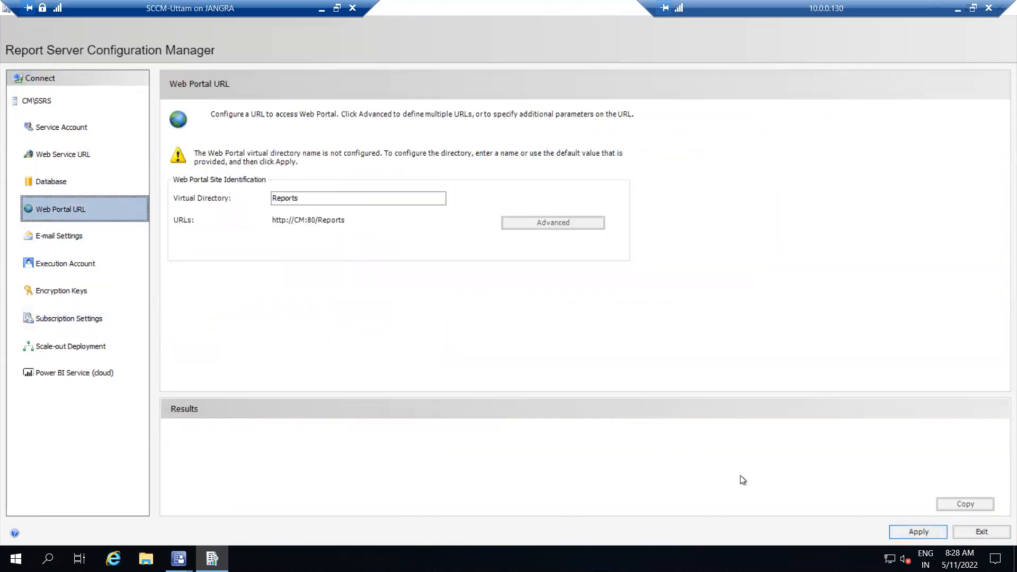
key("Return")
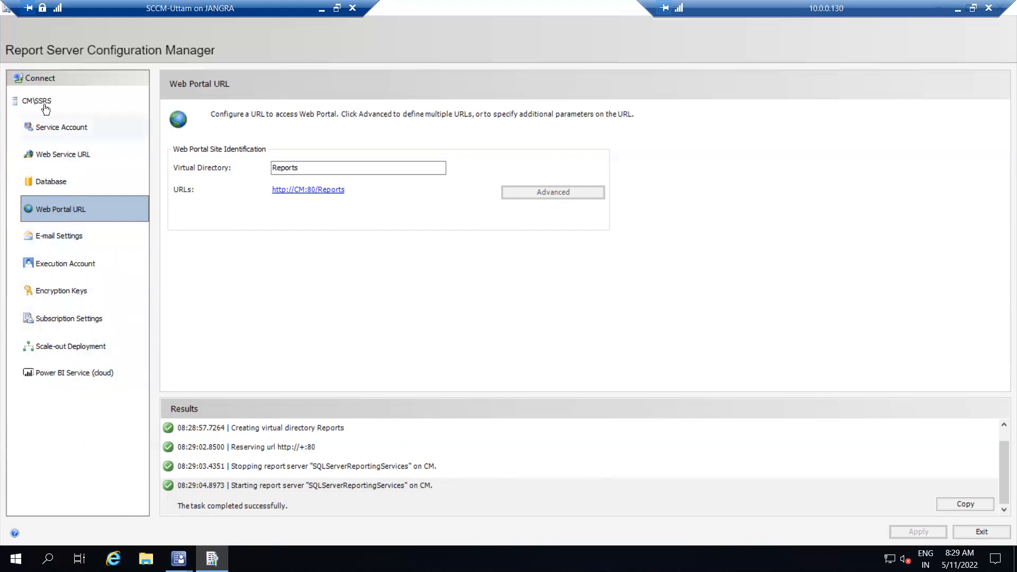
left_click(957, 535)
right_click(369, 221)
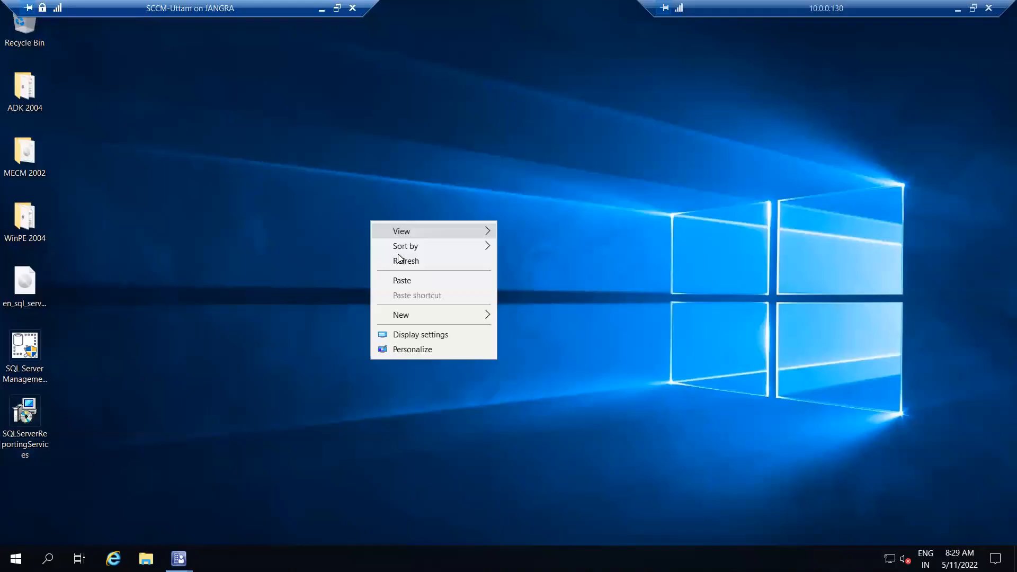
left_click(402, 261)
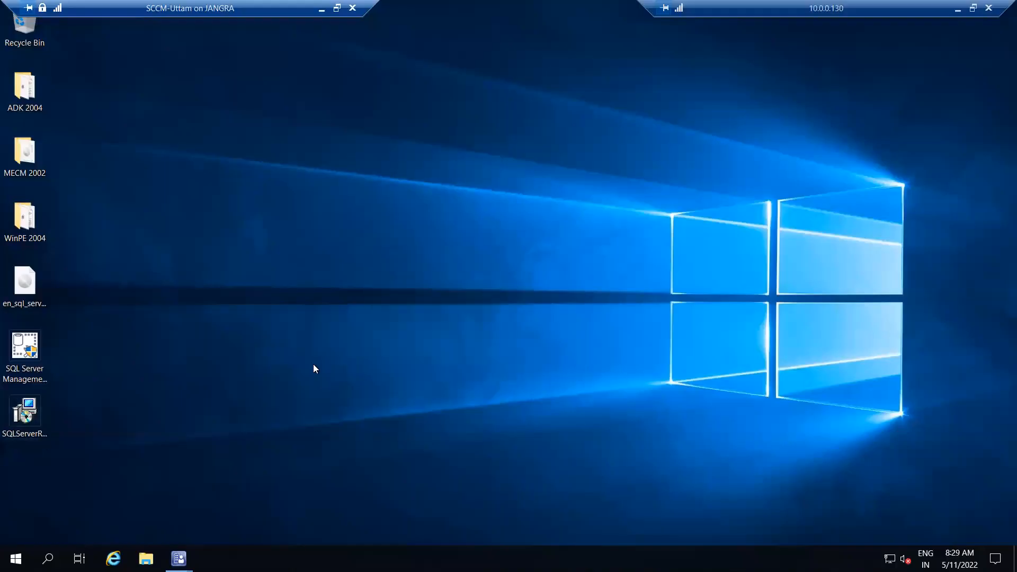
Open the Services console, check the log-on account of SQL Server Reporting Services, and close the console.
key("super+r")
key("Return")
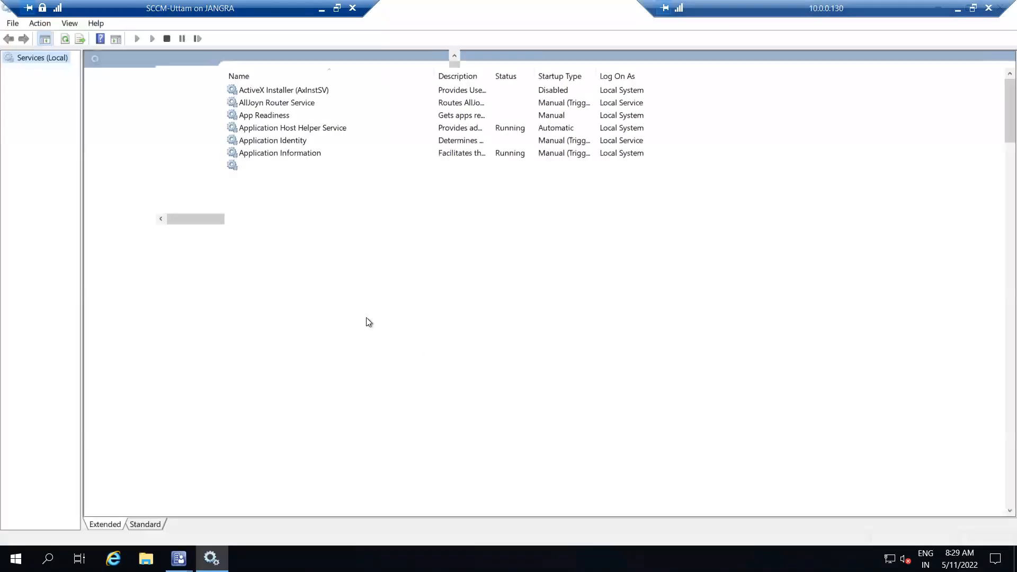
left_click(270, 265)
key("s")
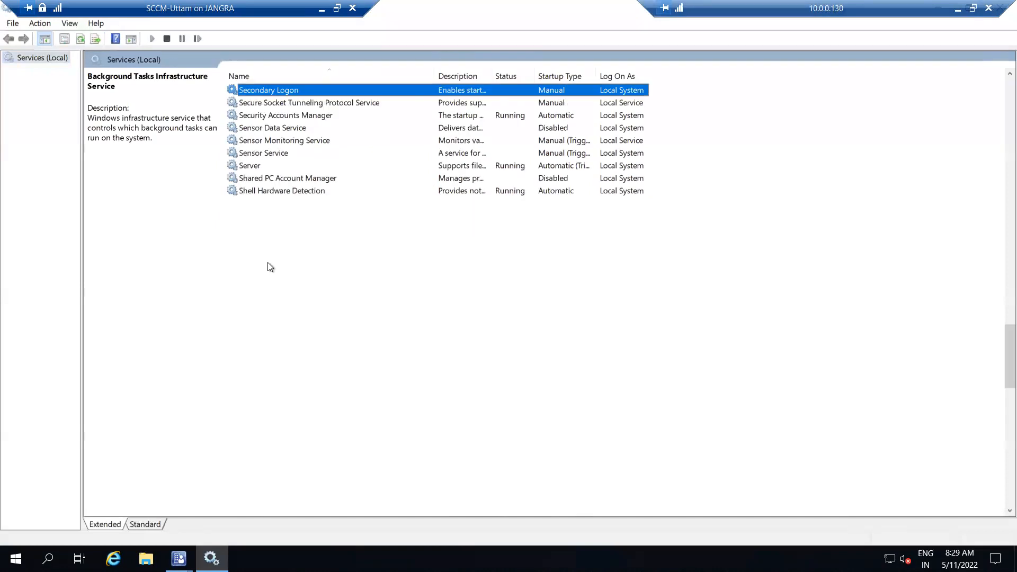
left_click(269, 345)
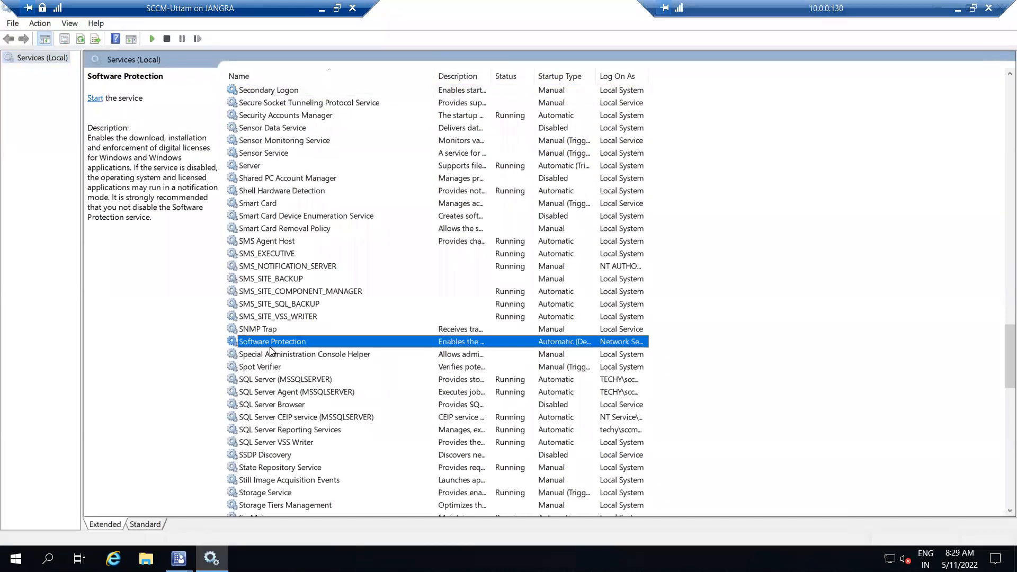
left_click(270, 350)
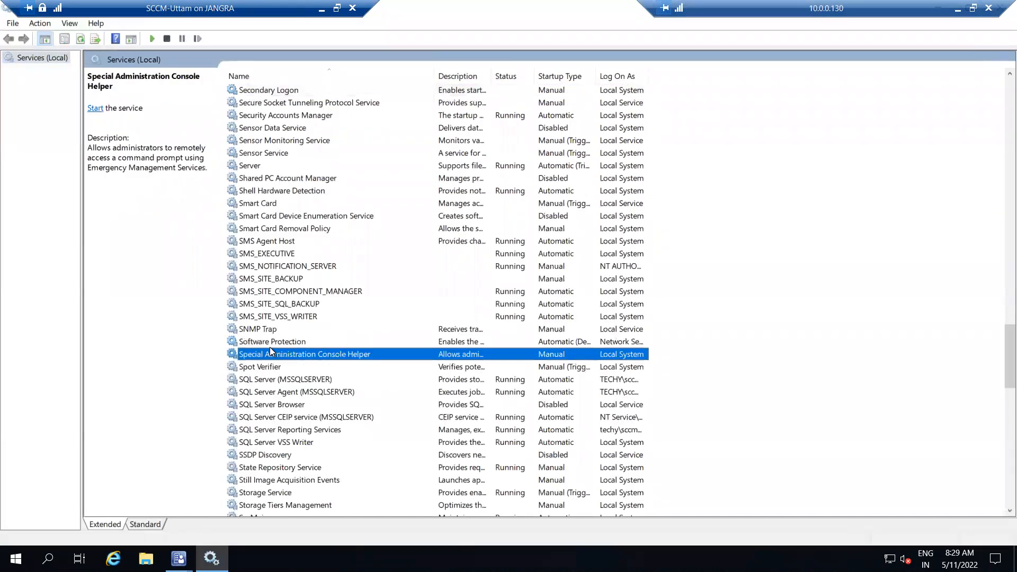
left_click(271, 393)
left_click(283, 429)
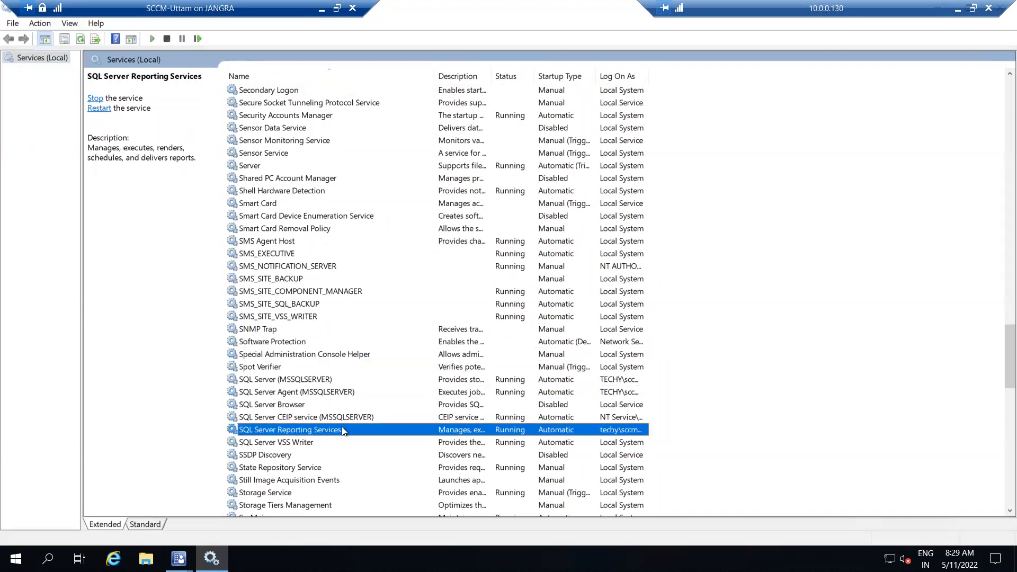
right_click(342, 430)
left_click(377, 395)
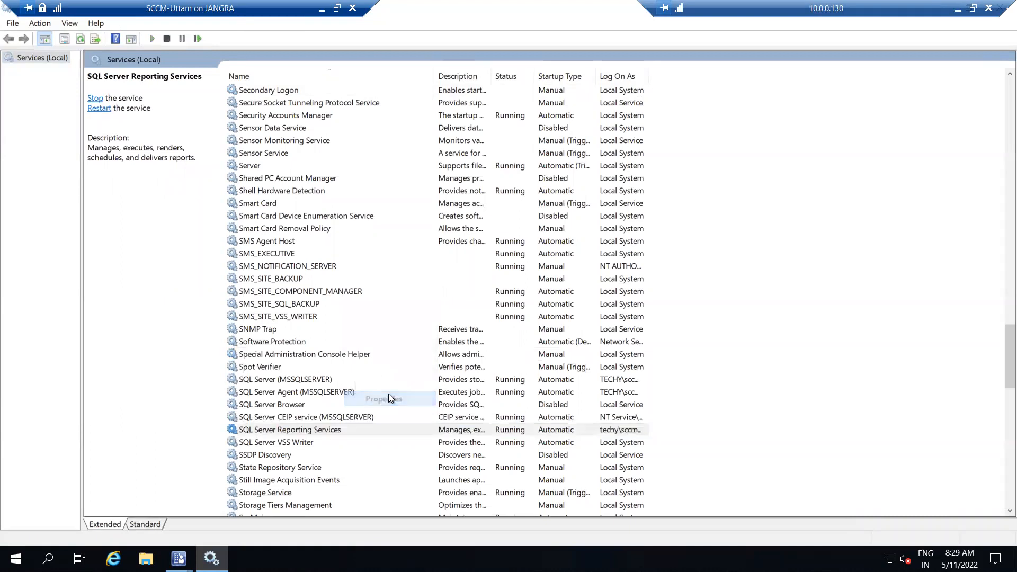
left_click(432, 152)
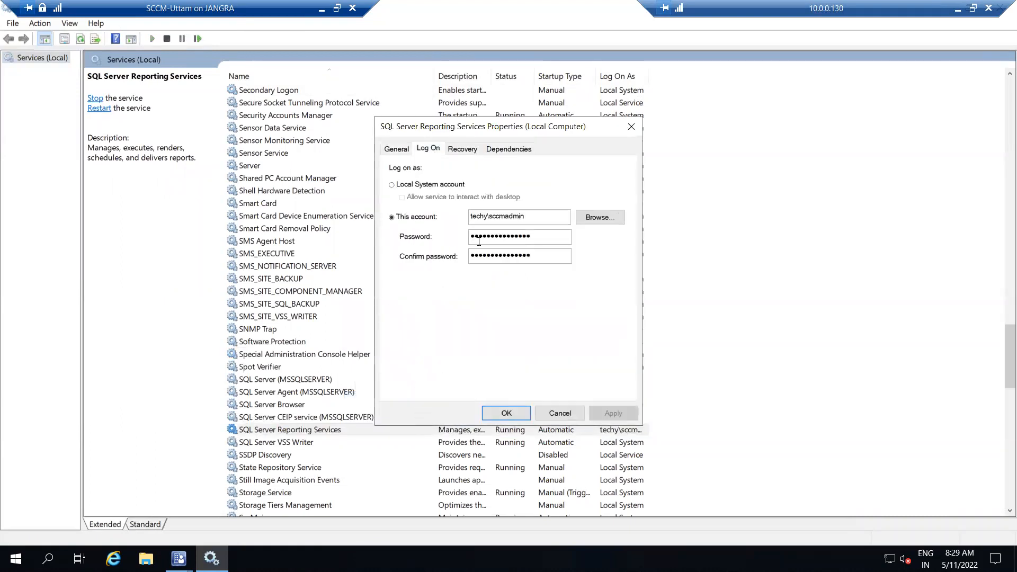
left_click(560, 412)
left_click_drag(807, 1, 632, 1)
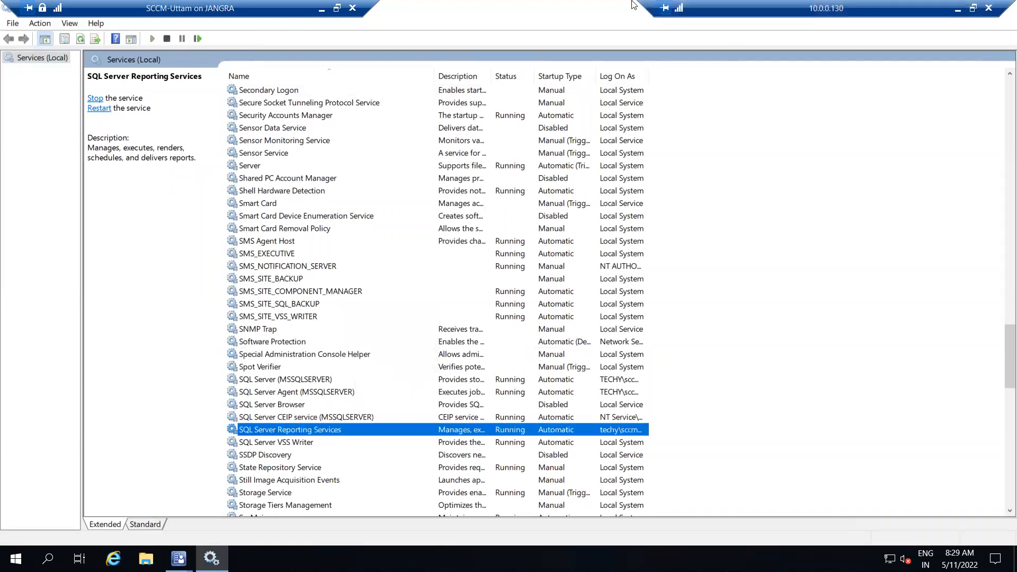
left_click(999, 9)
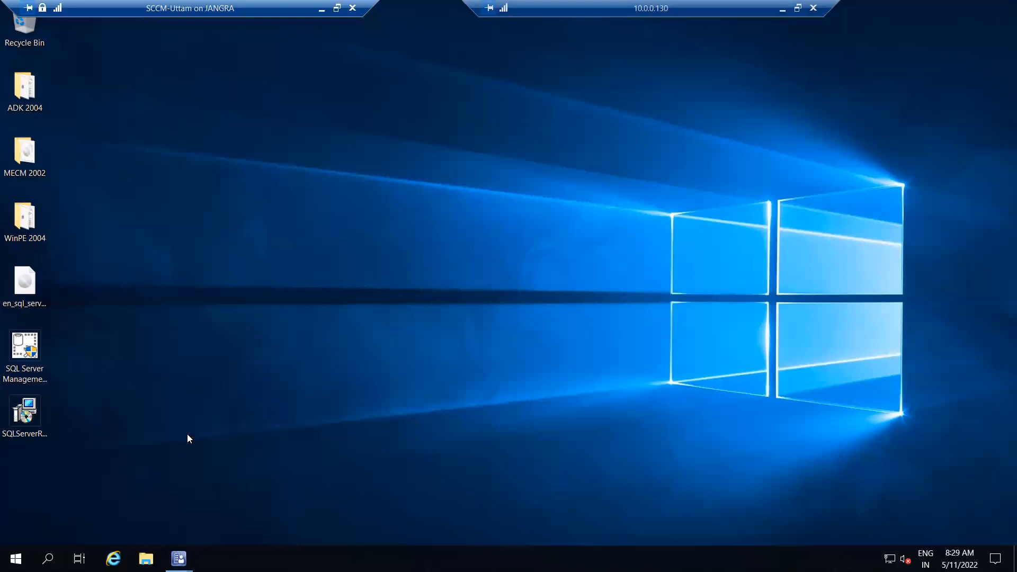
Reopen the Services console, restart the SQL Server Reporting Services service, and minimize the console.
key("super+r")
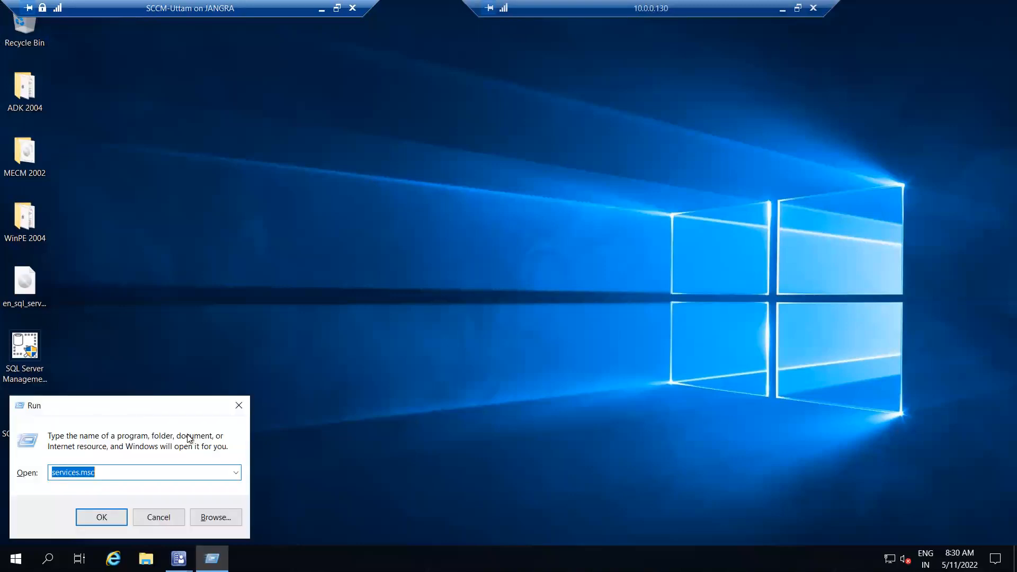
key("Return")
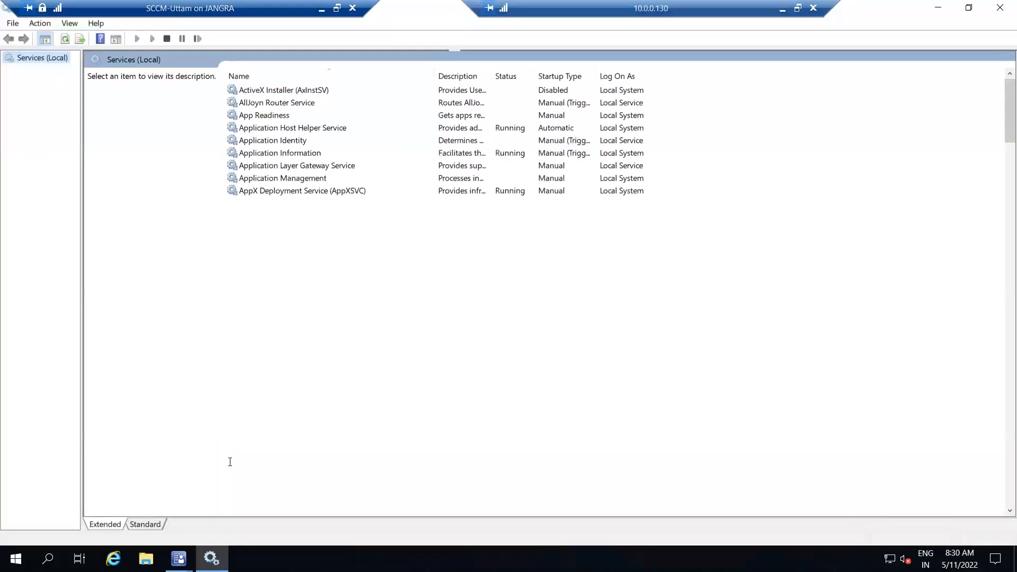
left_click(275, 393)
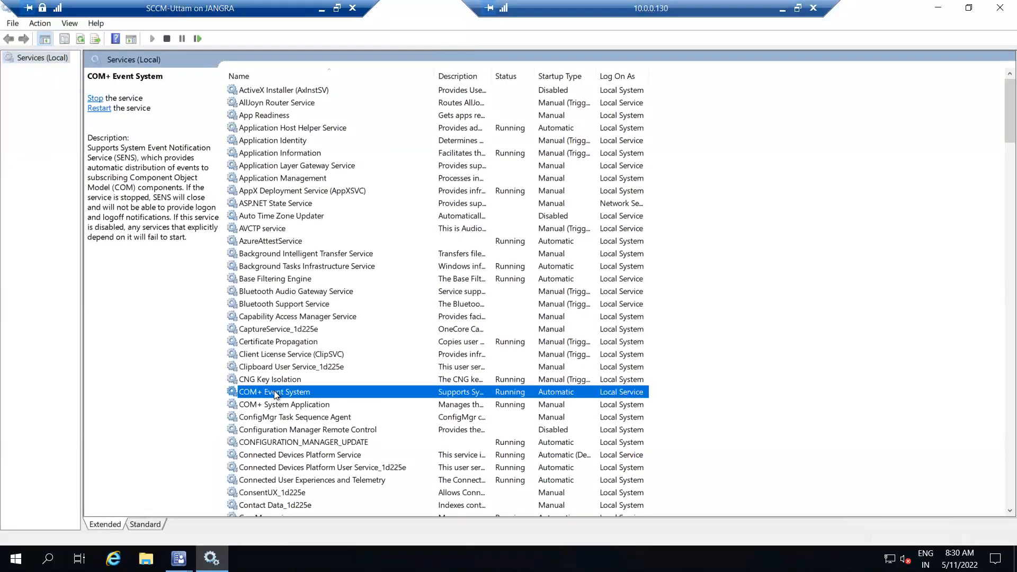
type("sql")
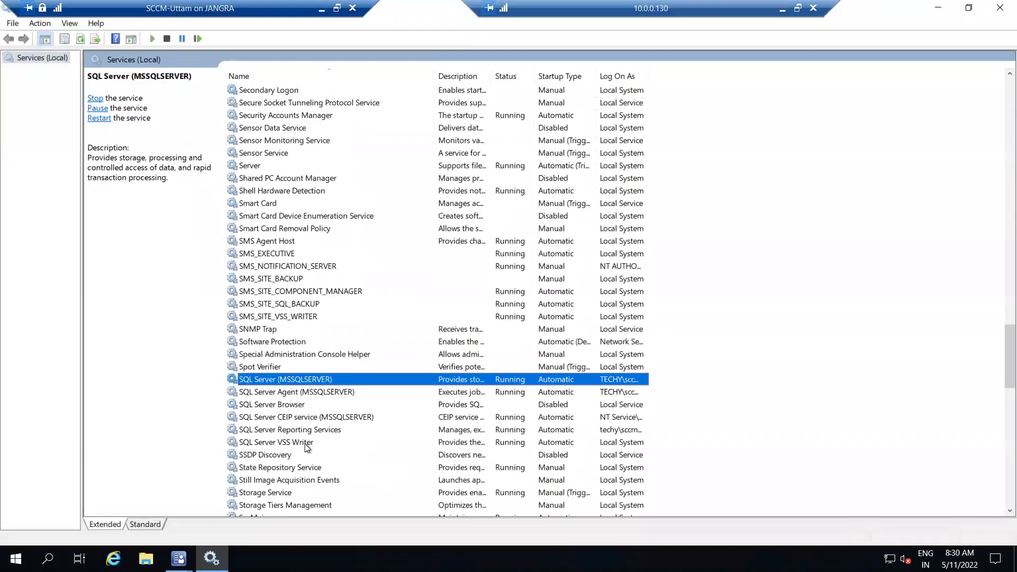
left_click(299, 434)
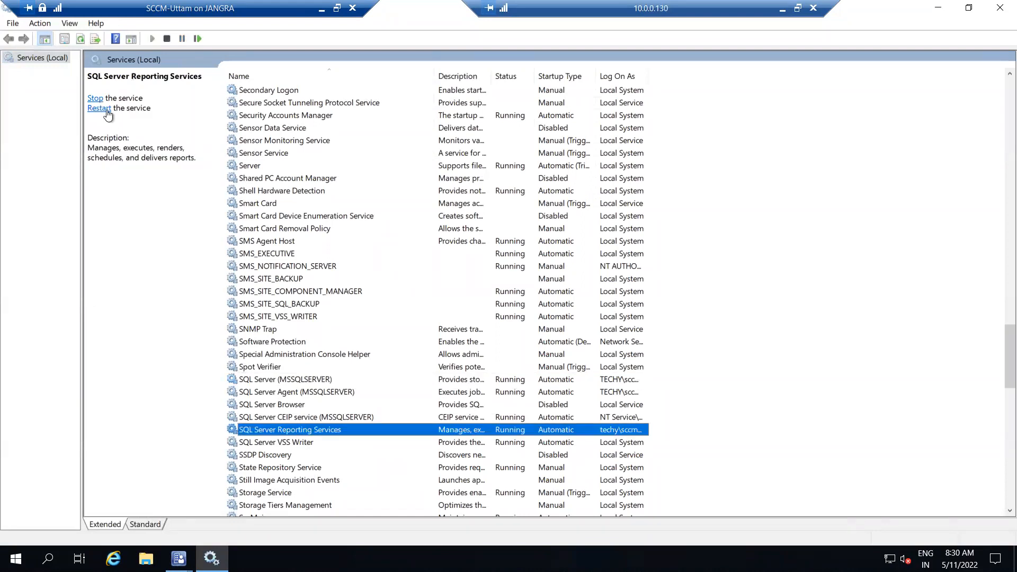
left_click(96, 99)
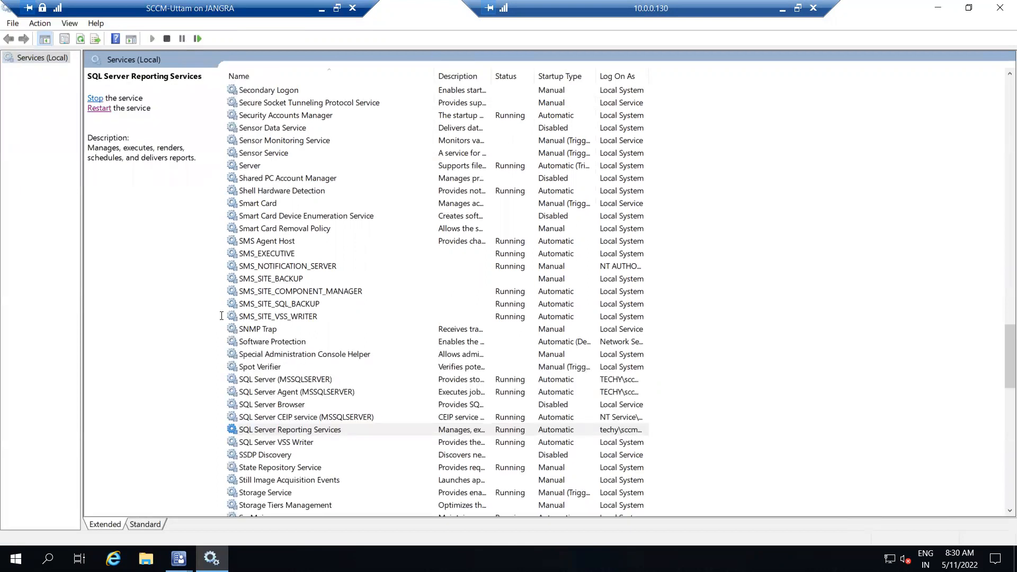
left_click(939, 8)
right_click(388, 187)
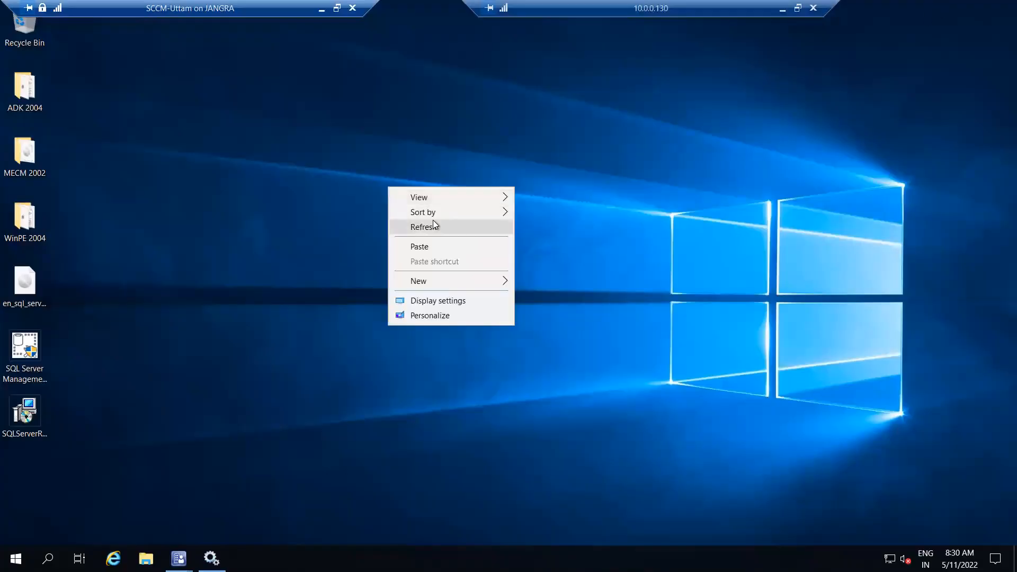
left_click(435, 227)
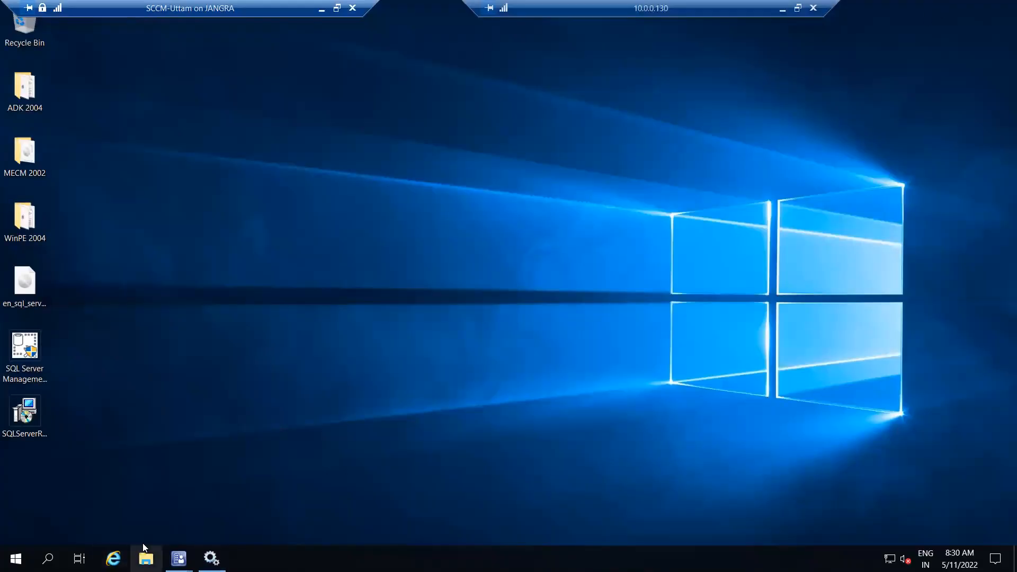
Open the Logs folder in C:\Program Files\Microsoft Configuration Manager and look through its log files.
left_click(146, 558)
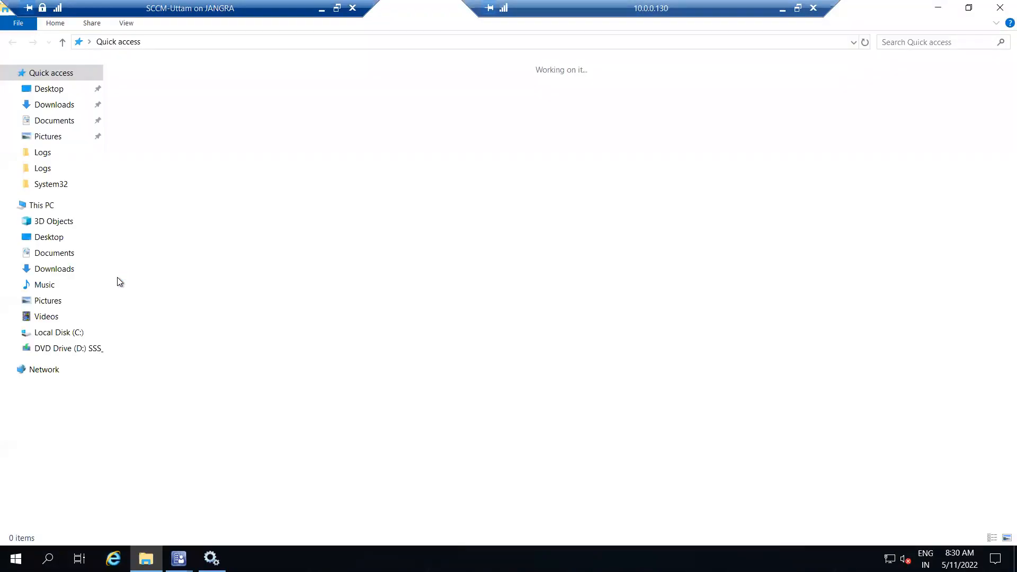
left_click(41, 205)
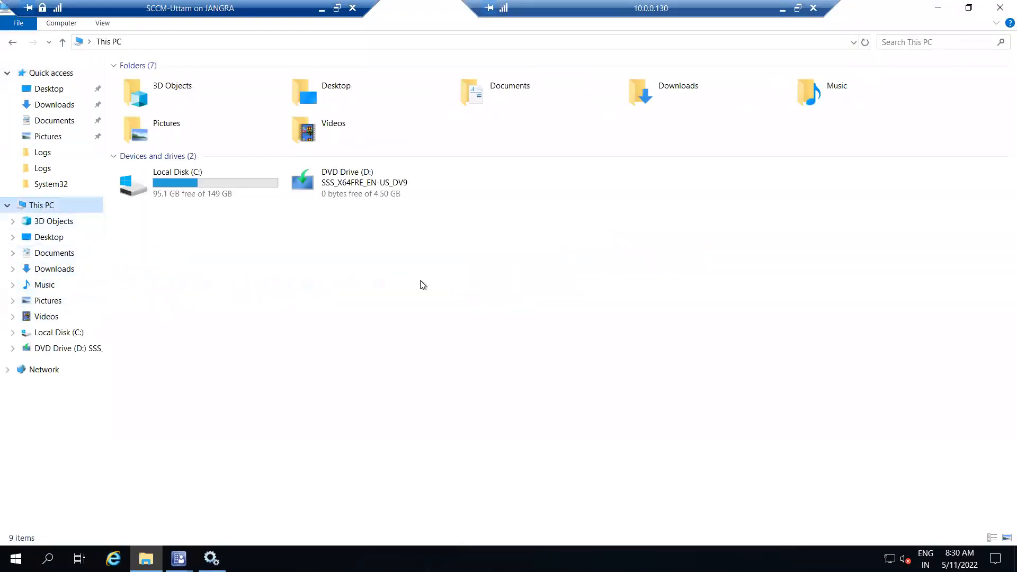
double_click(176, 185)
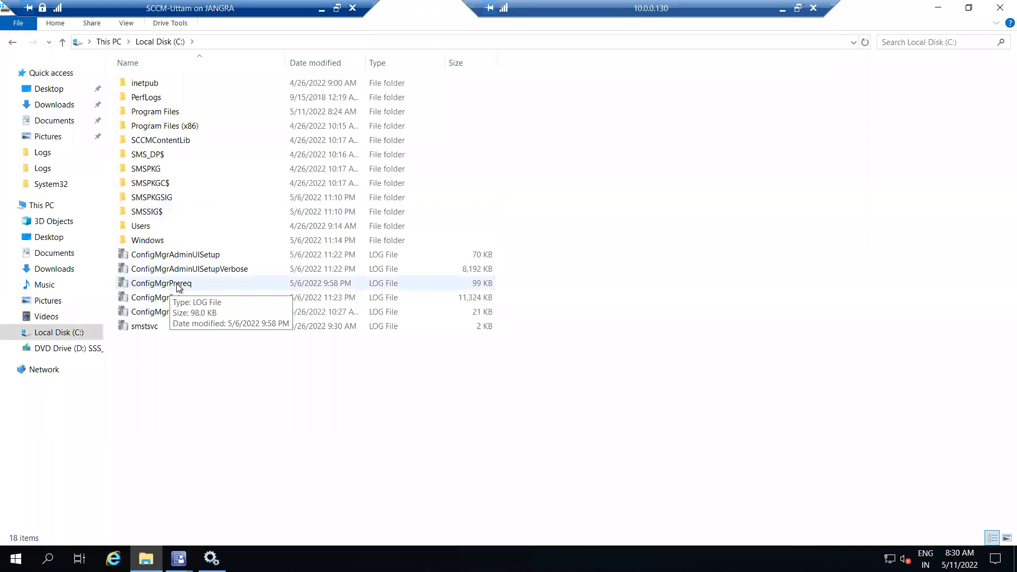
left_click_drag(152, 5, 221, 4)
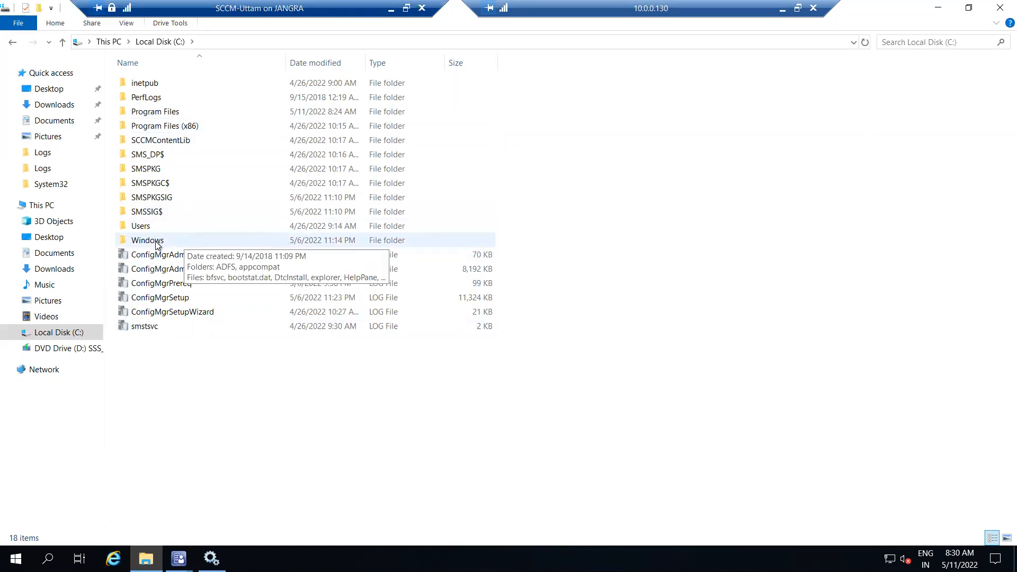
double_click(183, 112)
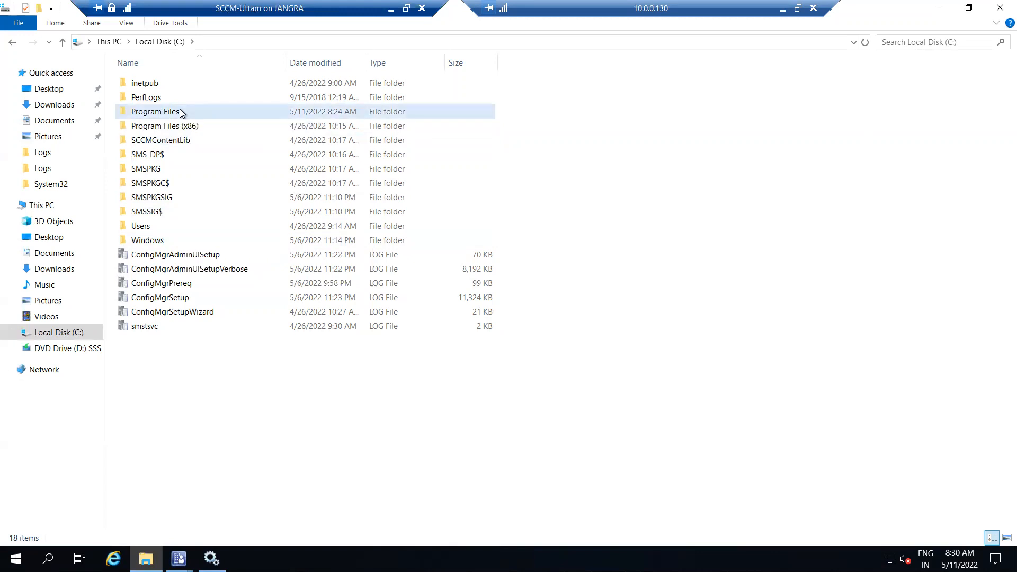
double_click(210, 126)
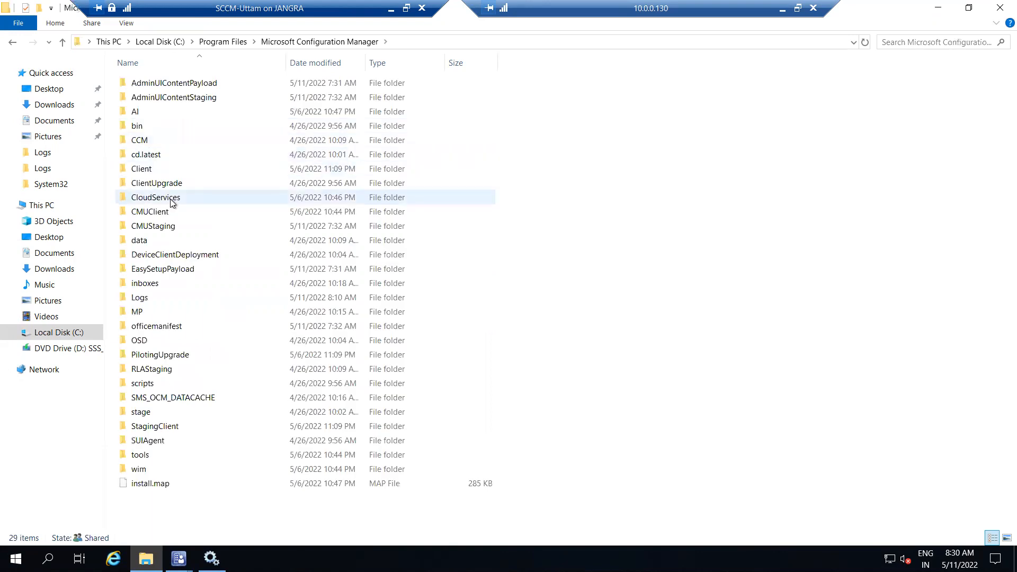
key("l")
key("Return")
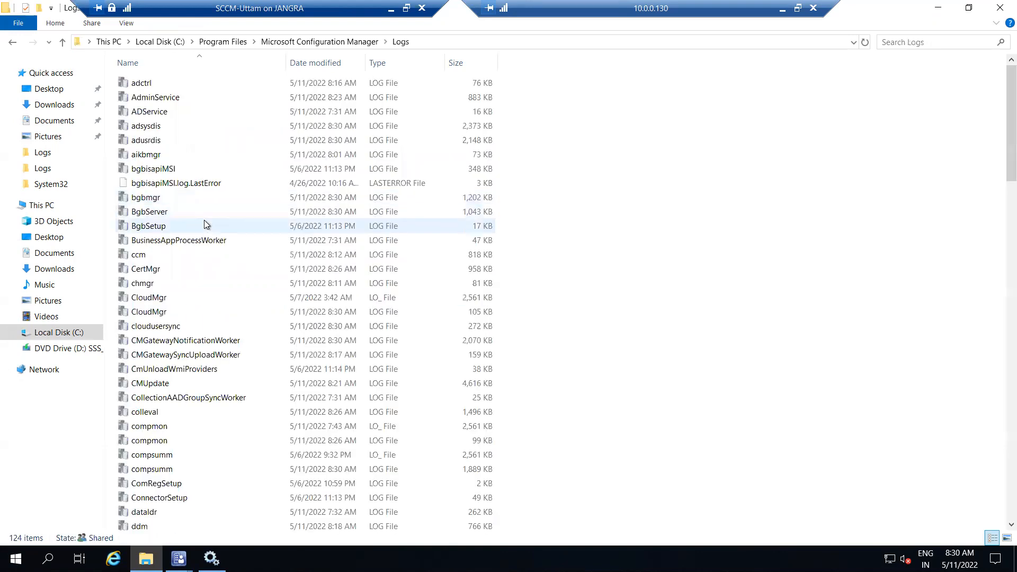
left_click(178, 127)
left_click(165, 110)
left_click(159, 100)
left_click(162, 169)
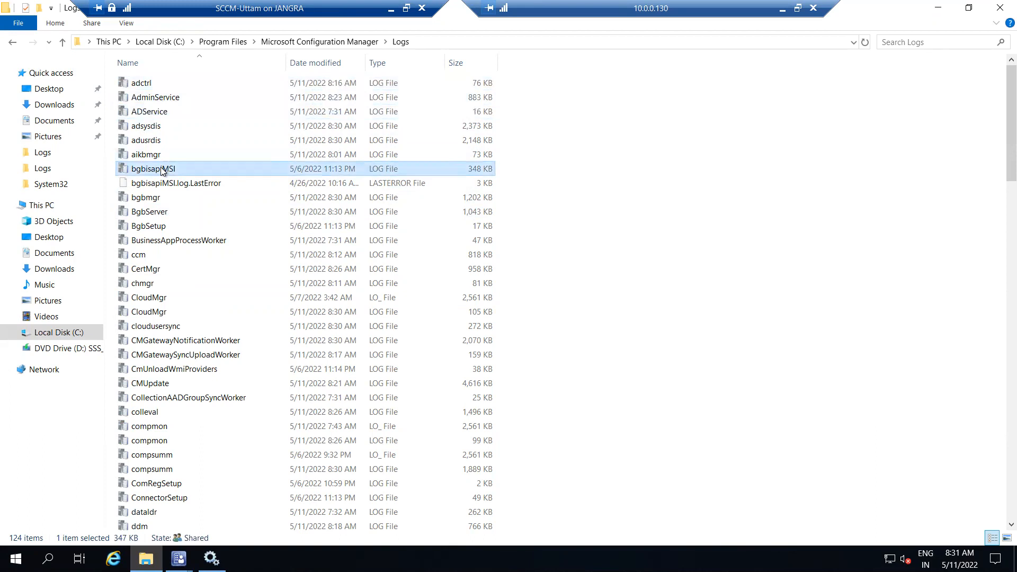
left_click(202, 281)
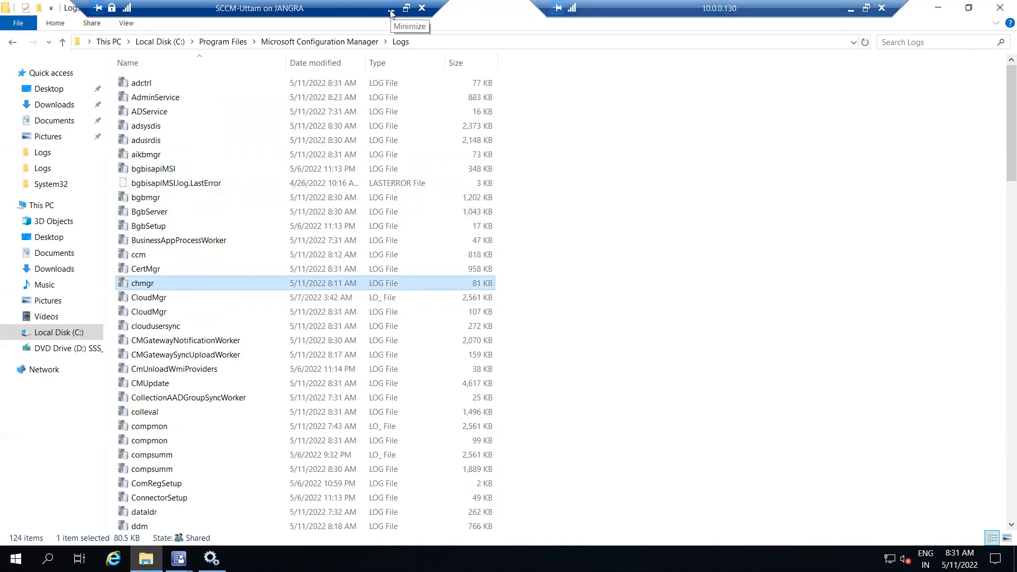
left_click(179, 558)
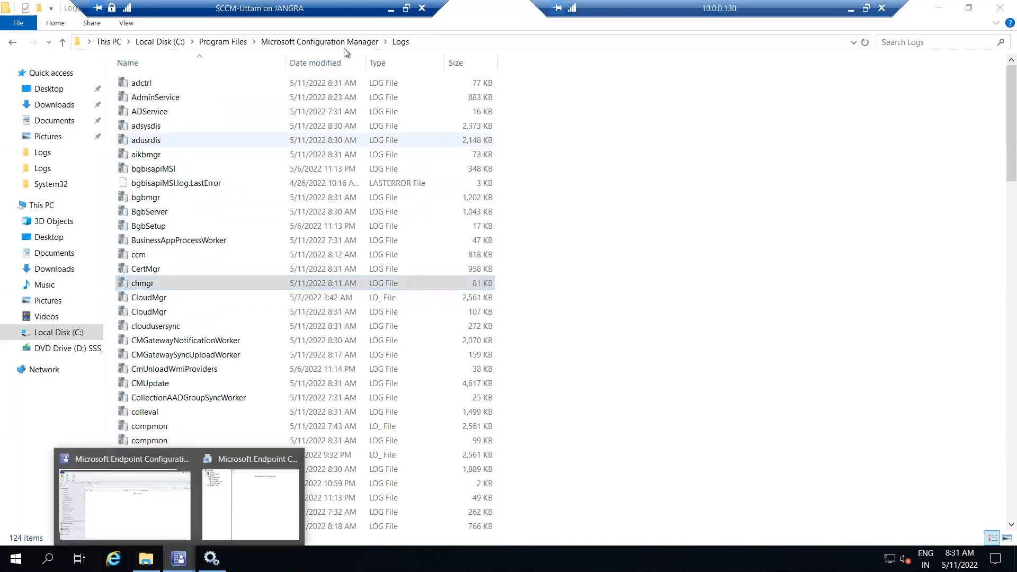
left_click(391, 8)
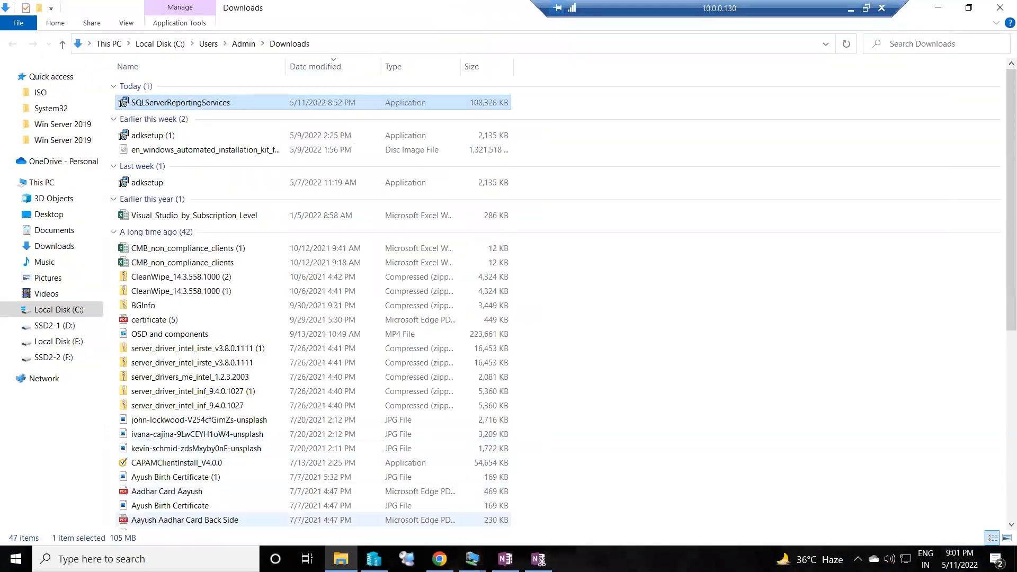
left_click(470, 556)
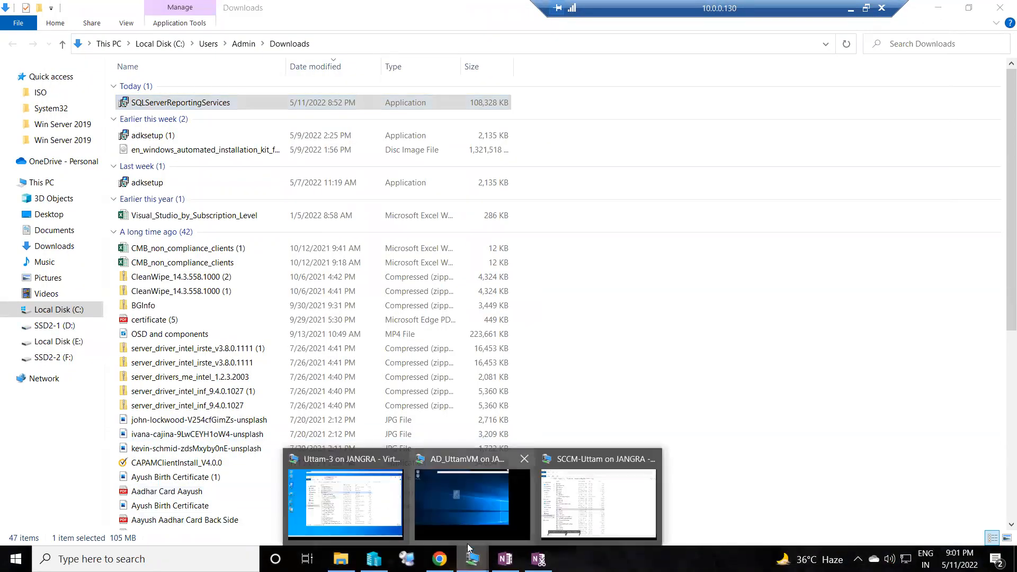
left_click(599, 503)
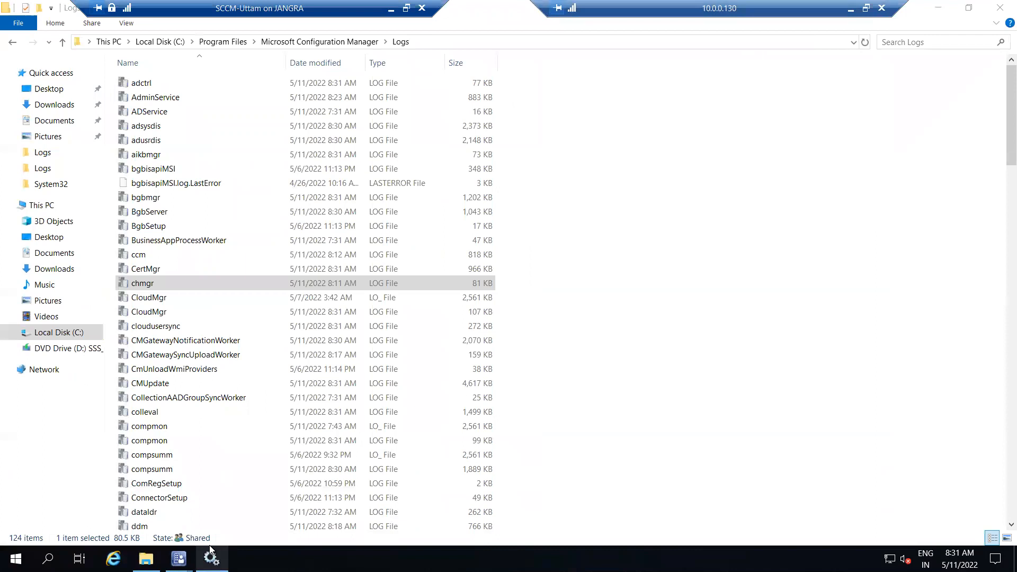
Switch to OneNote on the host and add the line "Reporting services roles in sccm" to the Reporting page.
left_click(391, 8)
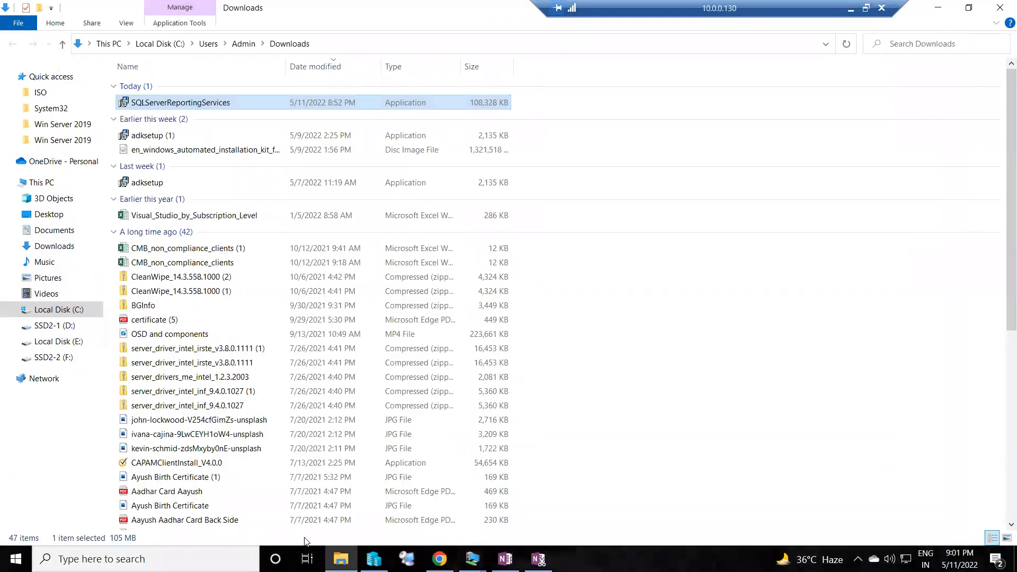
left_click(505, 559)
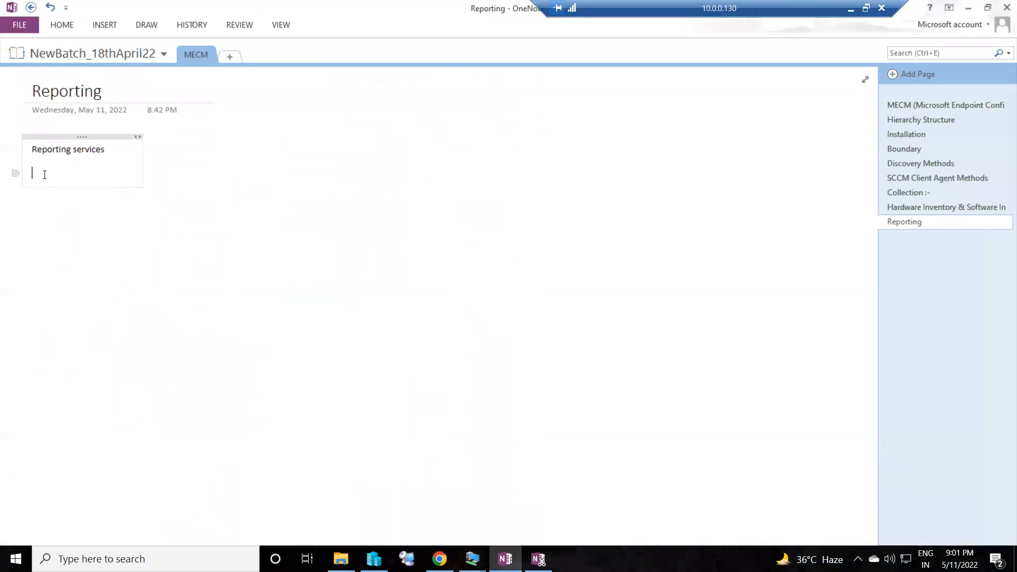
type("Reportings S")
key("BackSpace")
key("BackSpace")
key("BackSpace")
key("BackSpace")
key("BackSpace")
type("ngs")
key("BackSpace")
key("BackSpace")
key("BackSpace")
key("BackSpace")
key("BackSpace")
key("BackSpace")
type("ting services roles")
type("in sccm")
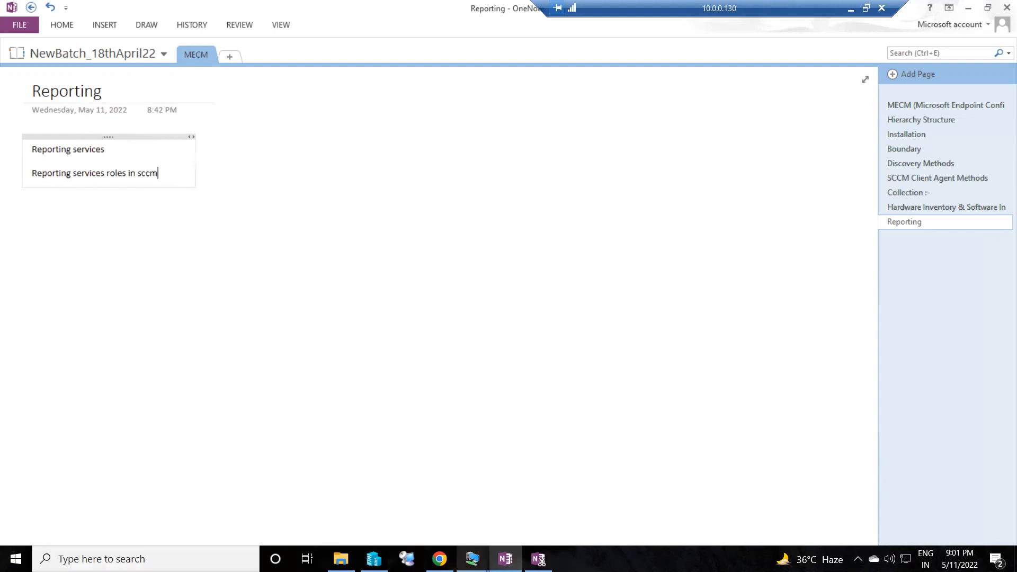
Return to the SCCM virtual machine and show Servers and Site System Roles under Administration in the Configuration Manager console.
left_click(460, 545)
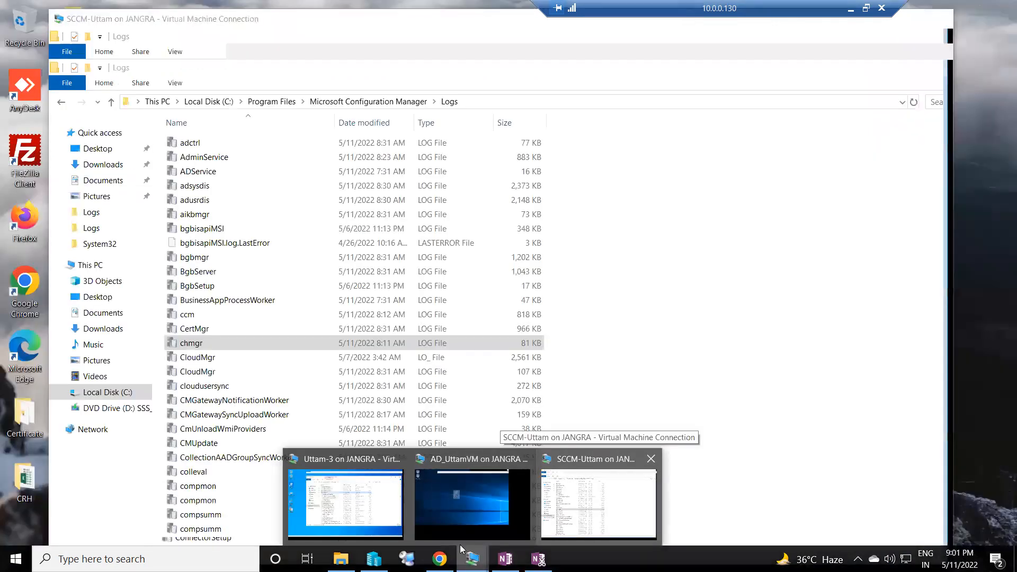
left_click(599, 504)
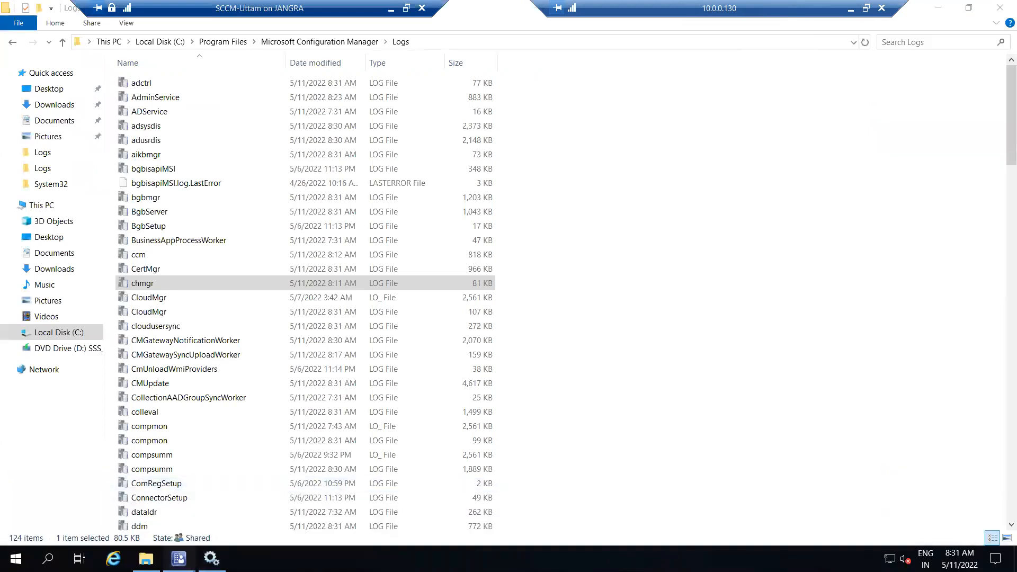
left_click(179, 559)
left_click(145, 497)
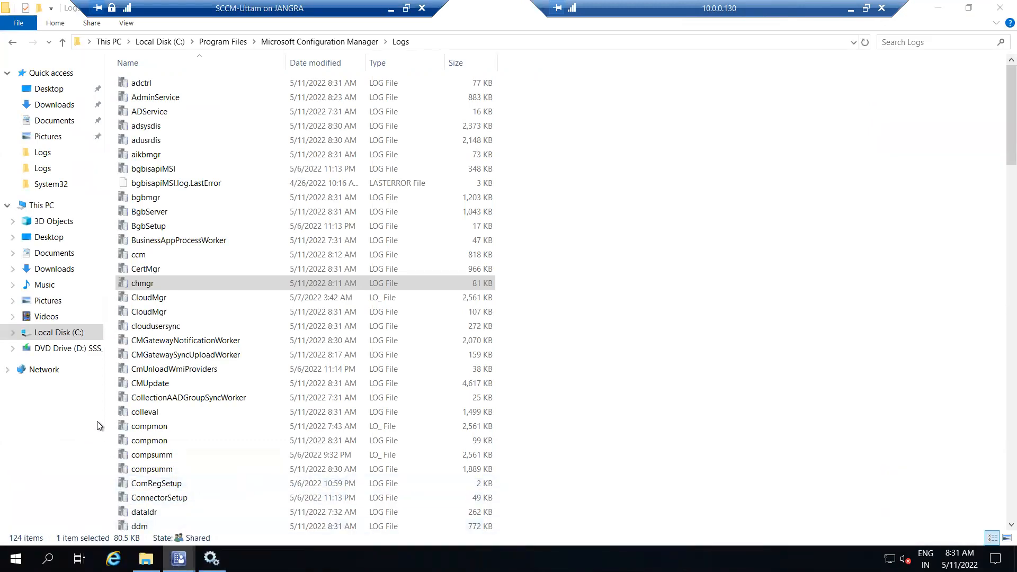
left_click(937, 6)
left_click(179, 558)
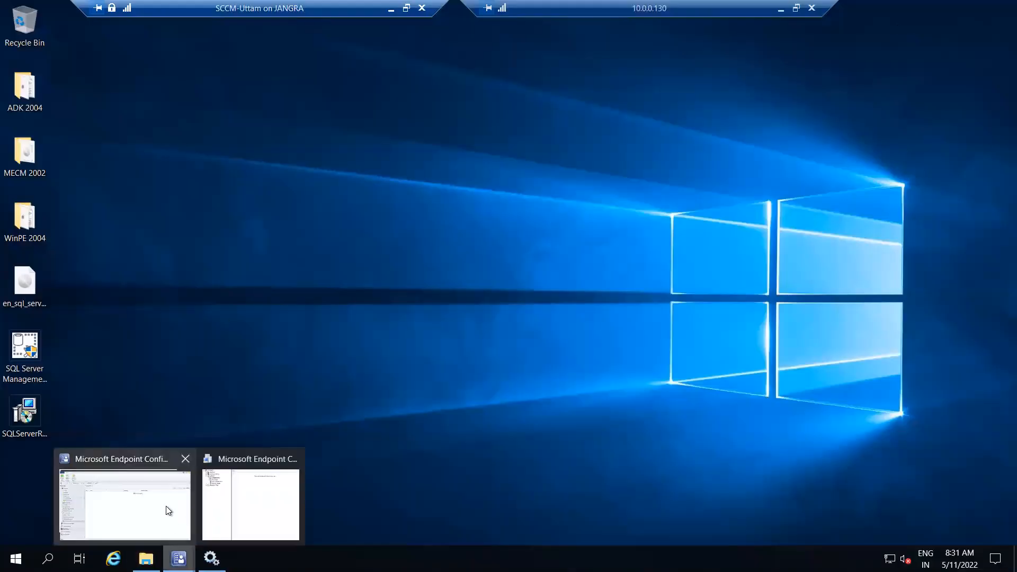
left_click(149, 509)
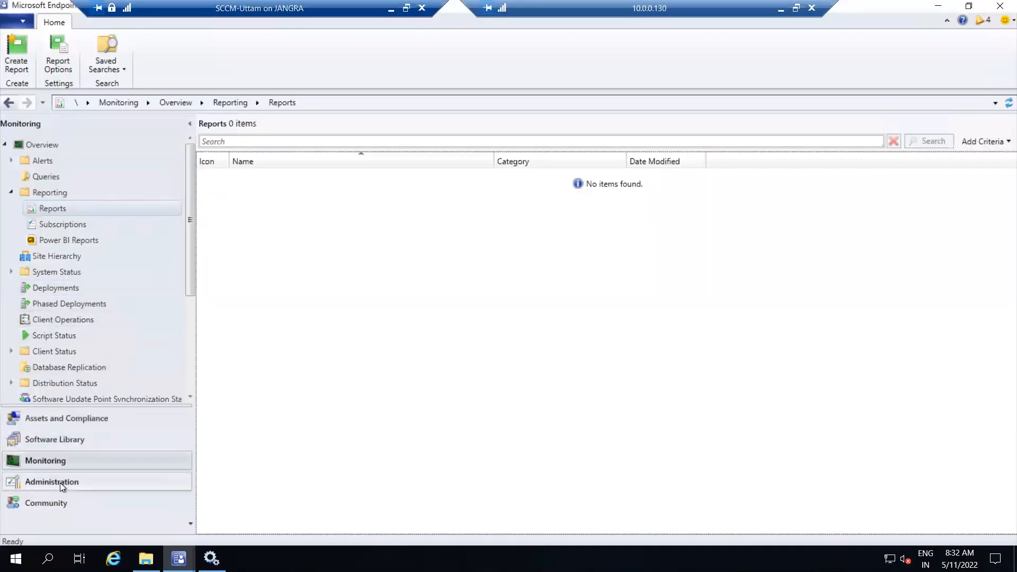
left_click(59, 482)
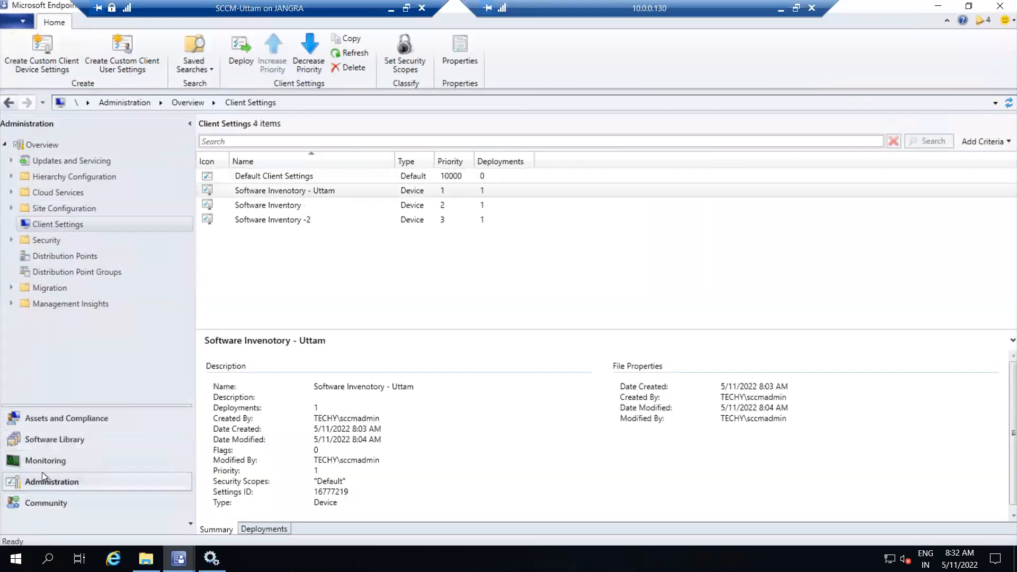
left_click(56, 207)
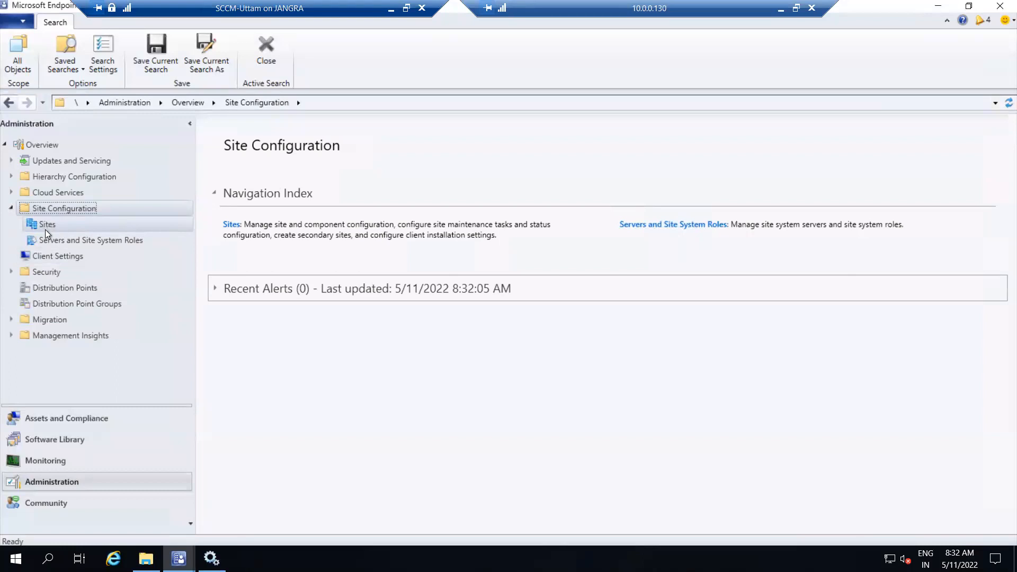
left_click(76, 239)
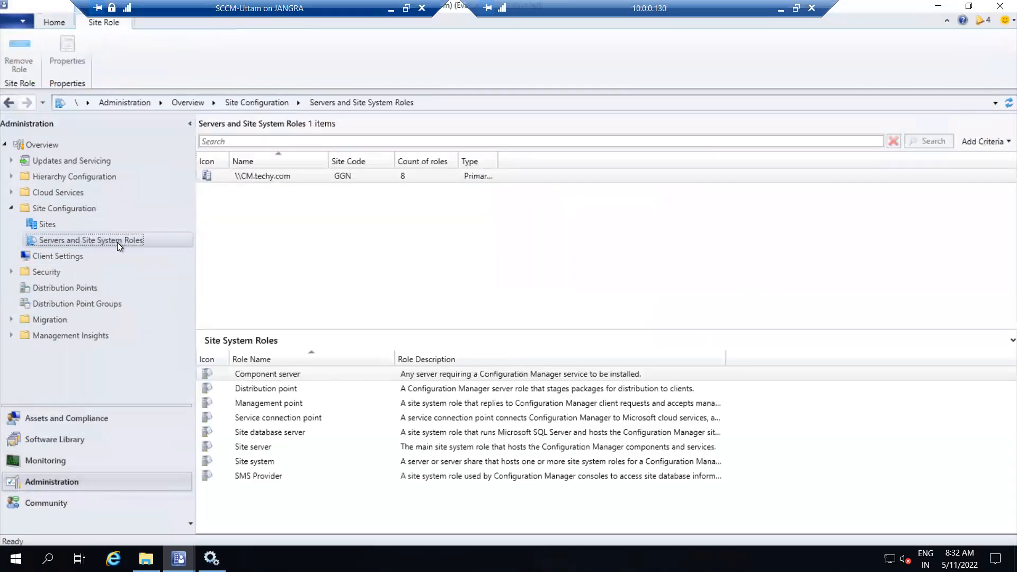
Examine the server \\CM.techy.com, its site type, and each site system role from Component server to SMS Provider.
left_click(251, 176)
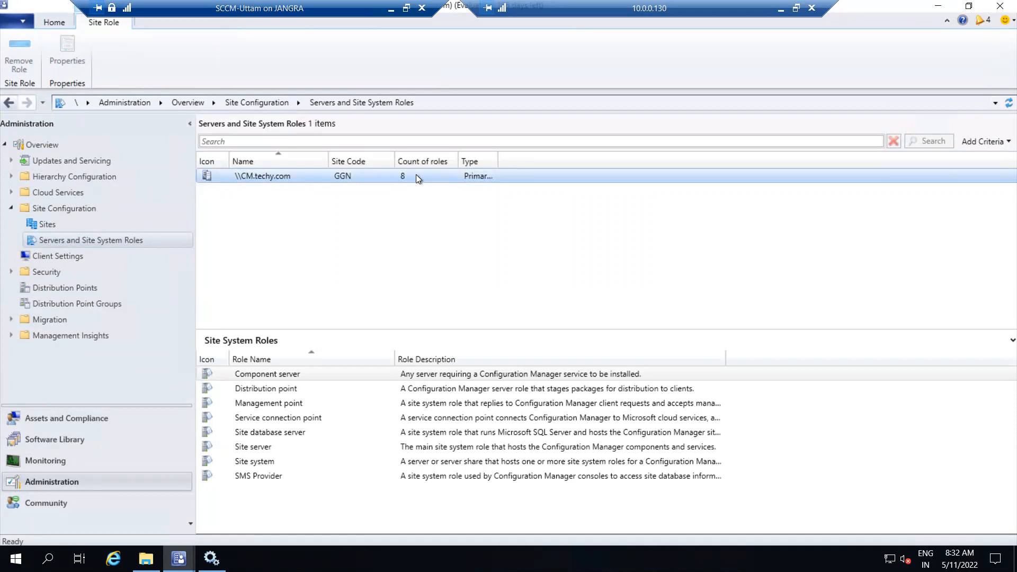
left_click_drag(499, 162, 559, 161)
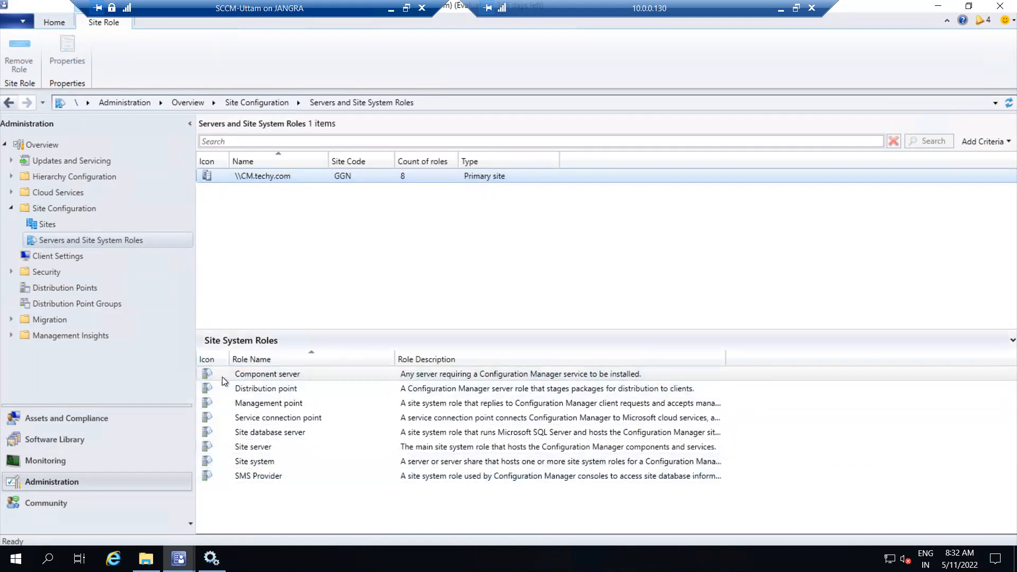
left_click(266, 370)
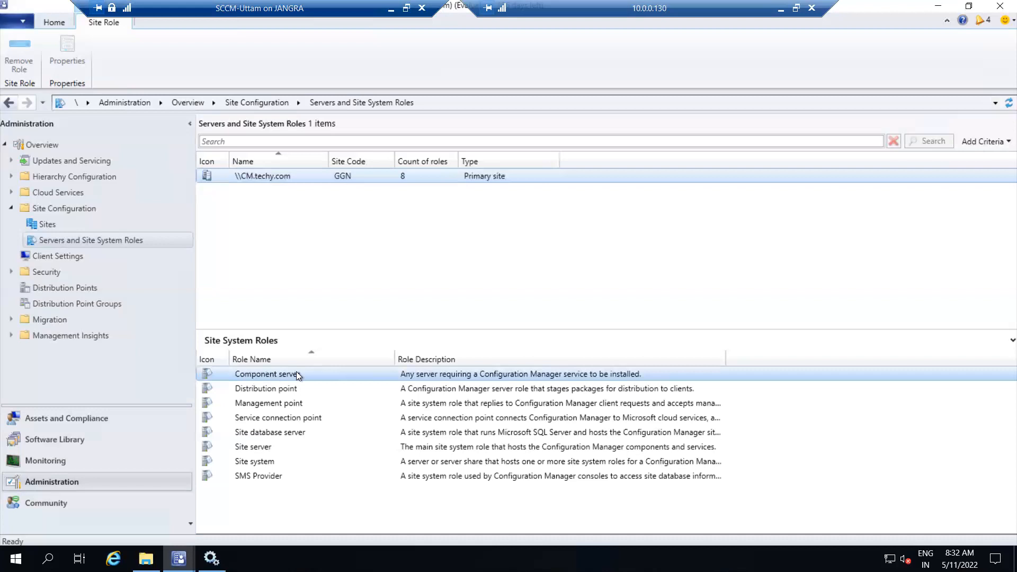
left_click(285, 388)
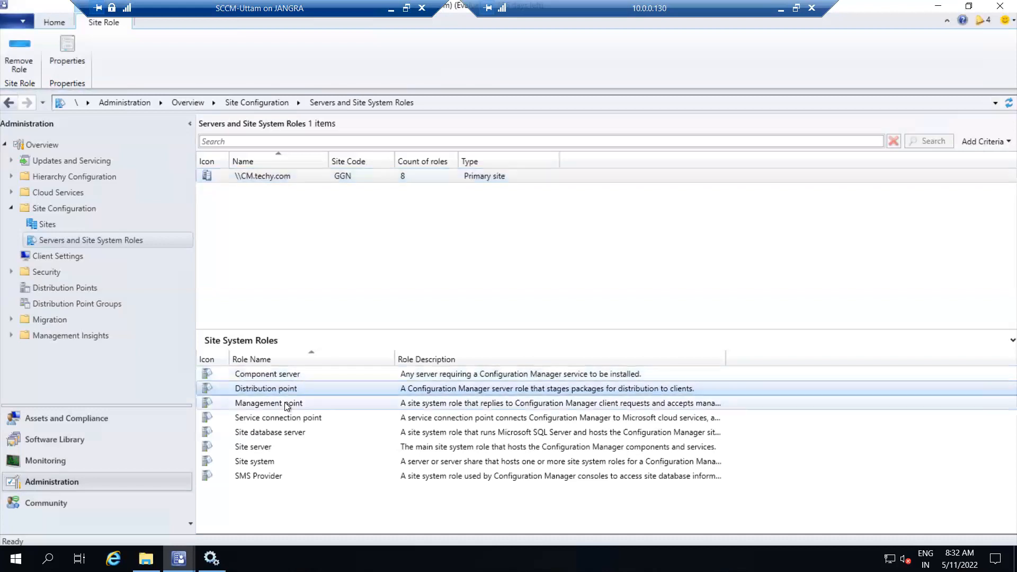
left_click(285, 403)
left_click(284, 420)
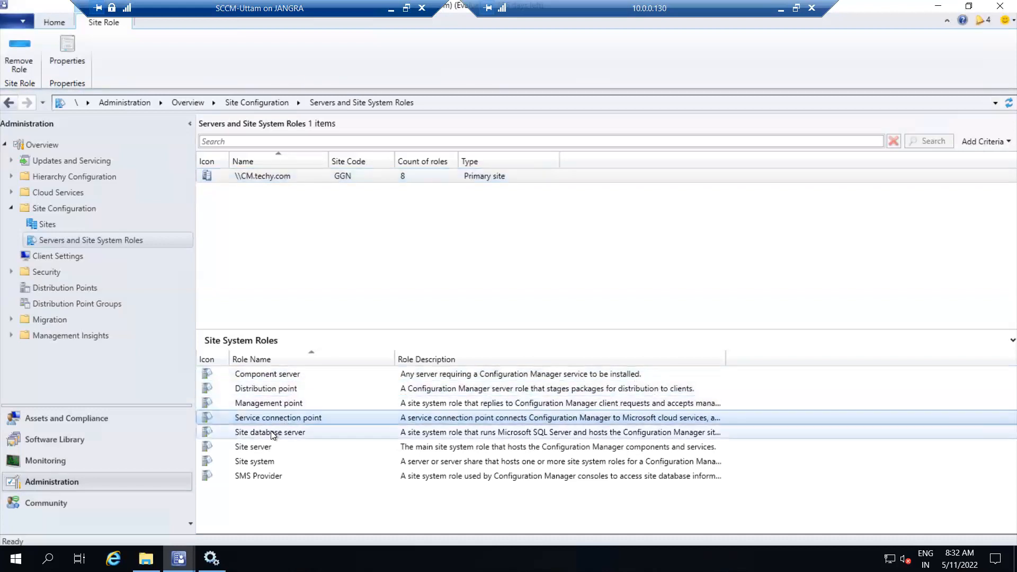
left_click(275, 433)
left_click(265, 447)
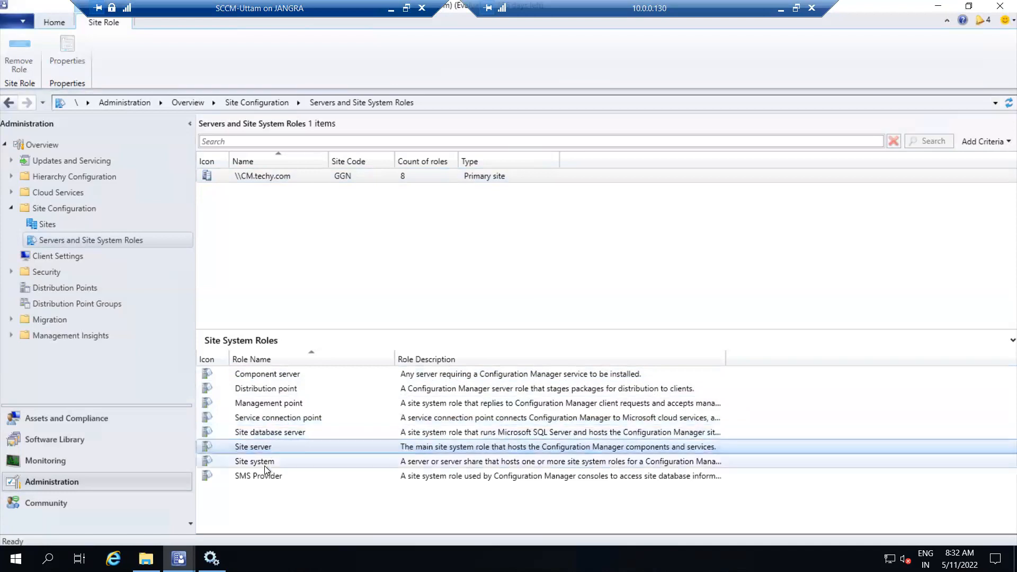
left_click(264, 465)
left_click(264, 477)
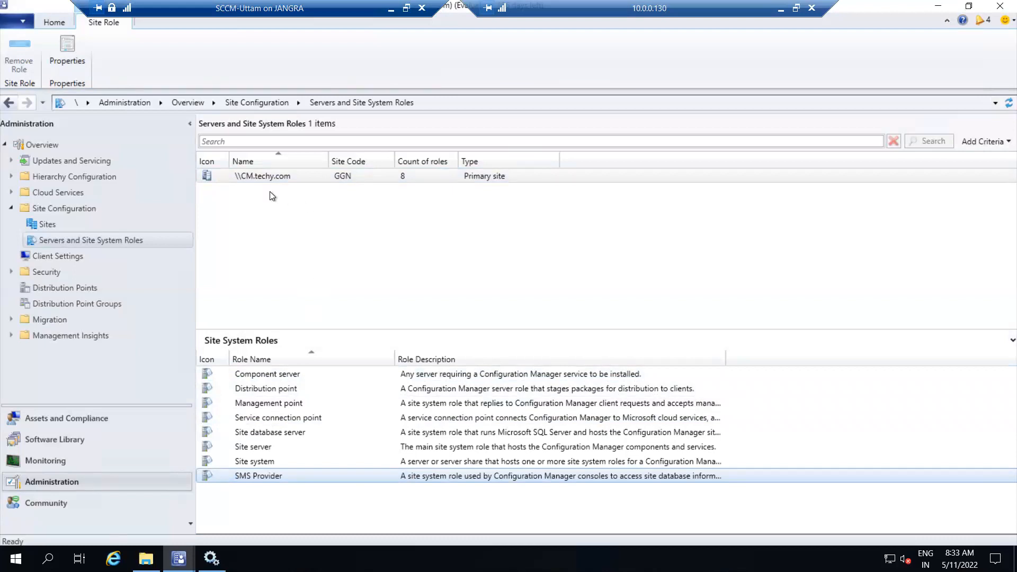
Start adding site system roles to \\CM.techy.com and choose another account for installing the site system.
right_click(284, 176)
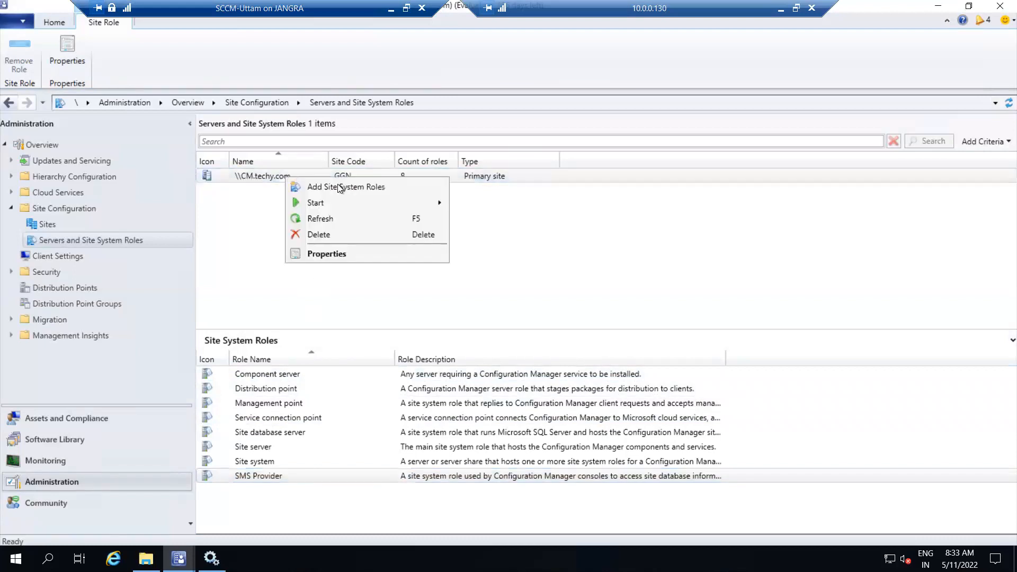
left_click(364, 187)
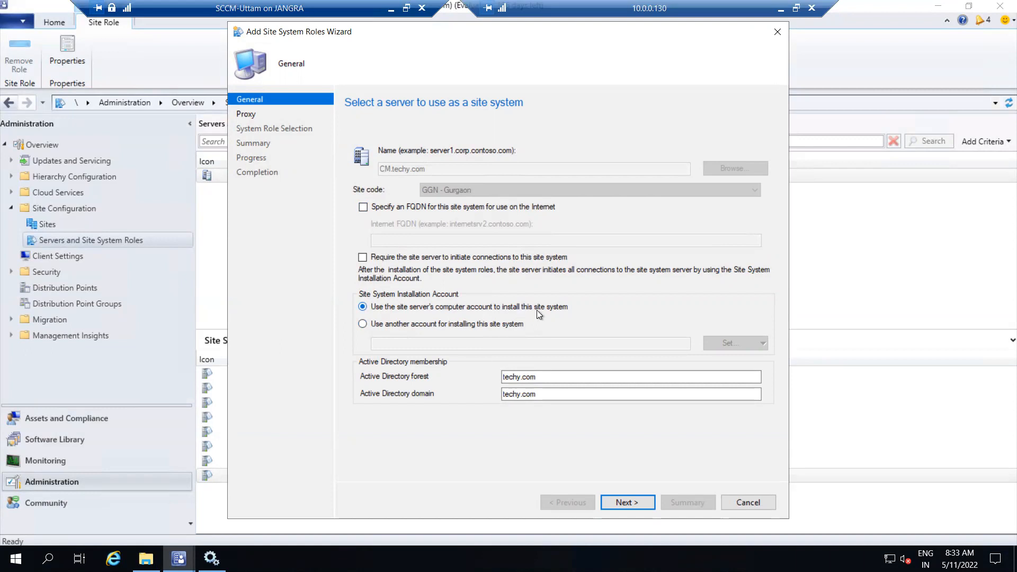
left_click(412, 324)
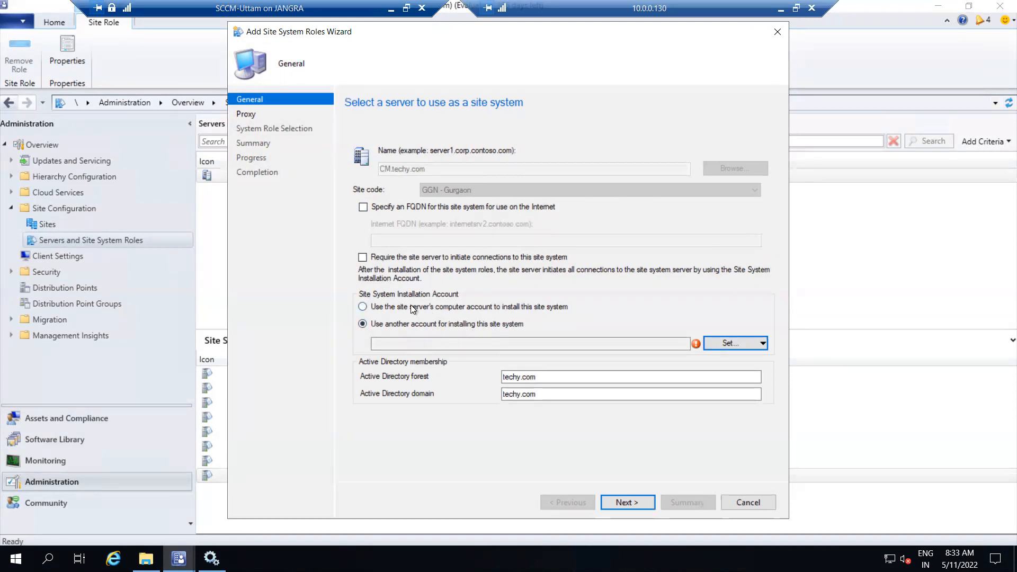
left_click(468, 313)
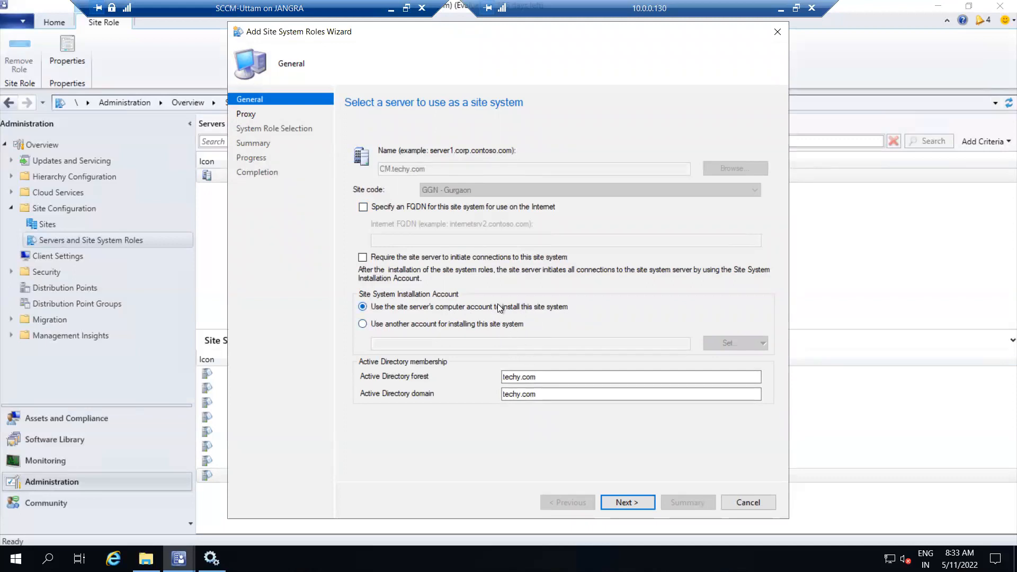
left_click(466, 321)
left_click(727, 343)
left_click(739, 361)
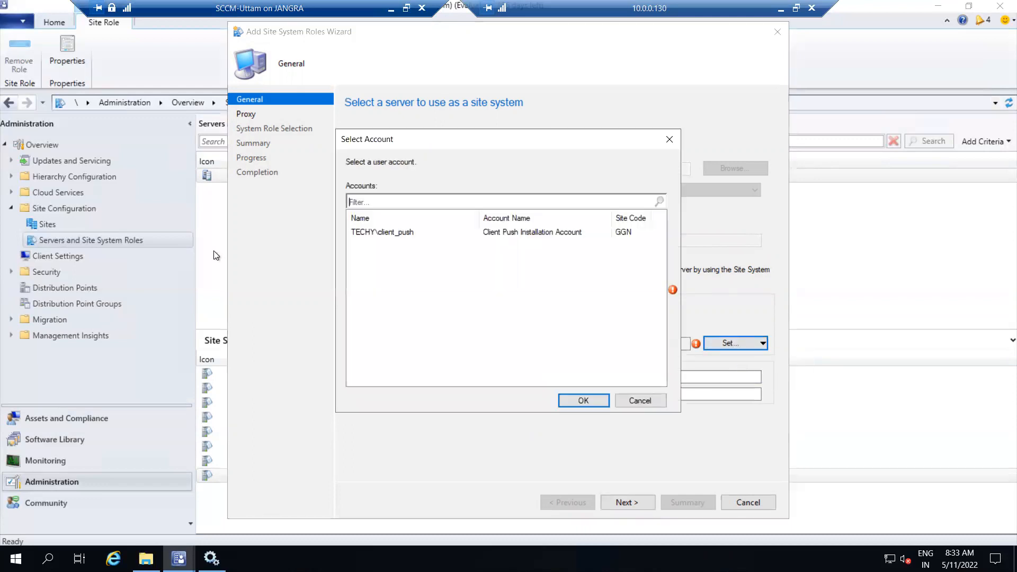
left_click(639, 400)
Specify a new installation account with the user name TECHY\sccmadmin, and enter and confirm the account password.
left_click(726, 343)
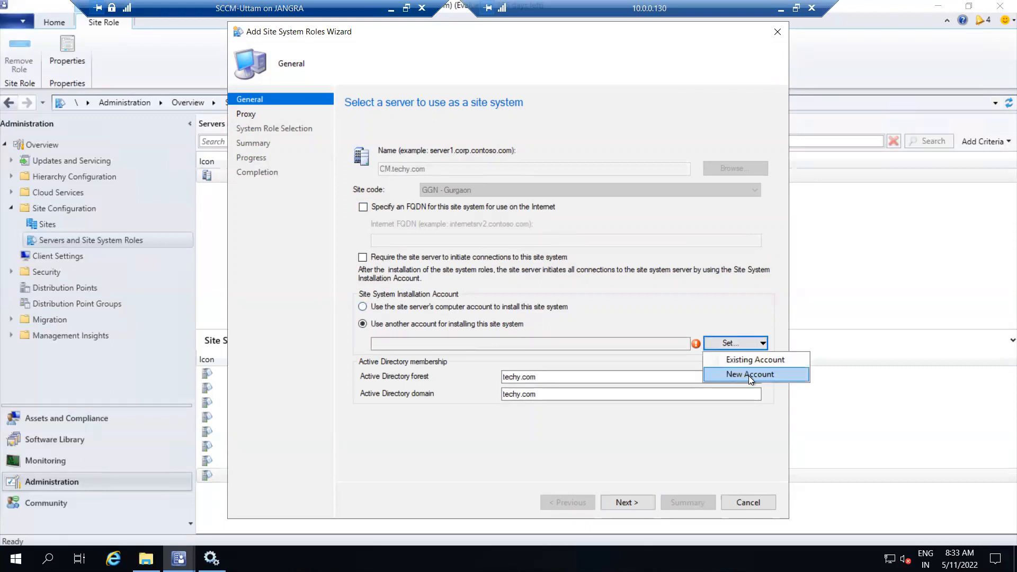
left_click(748, 375)
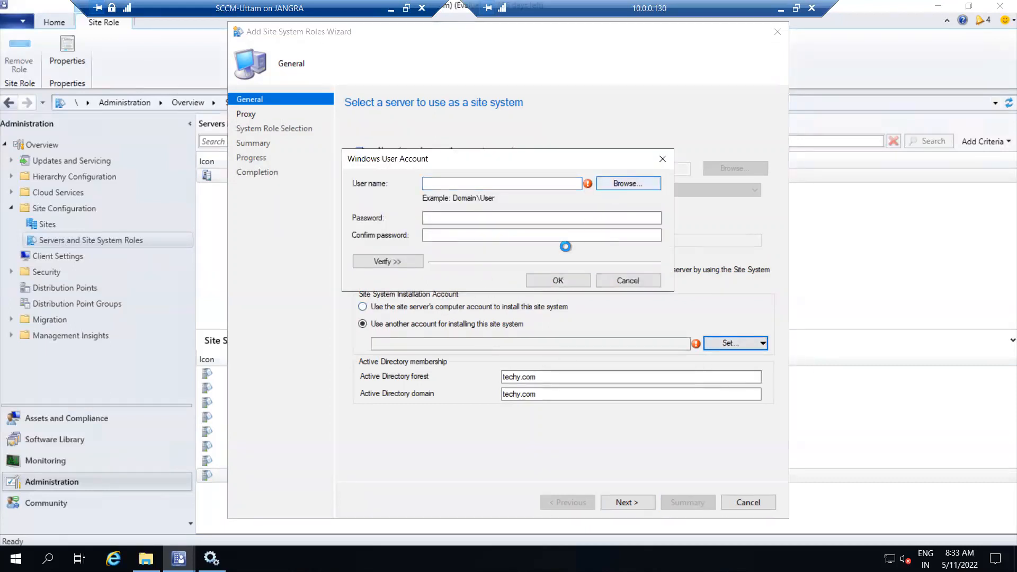
type("sccm")
key("ctrl+k")
left_click(561, 322)
left_click(472, 215)
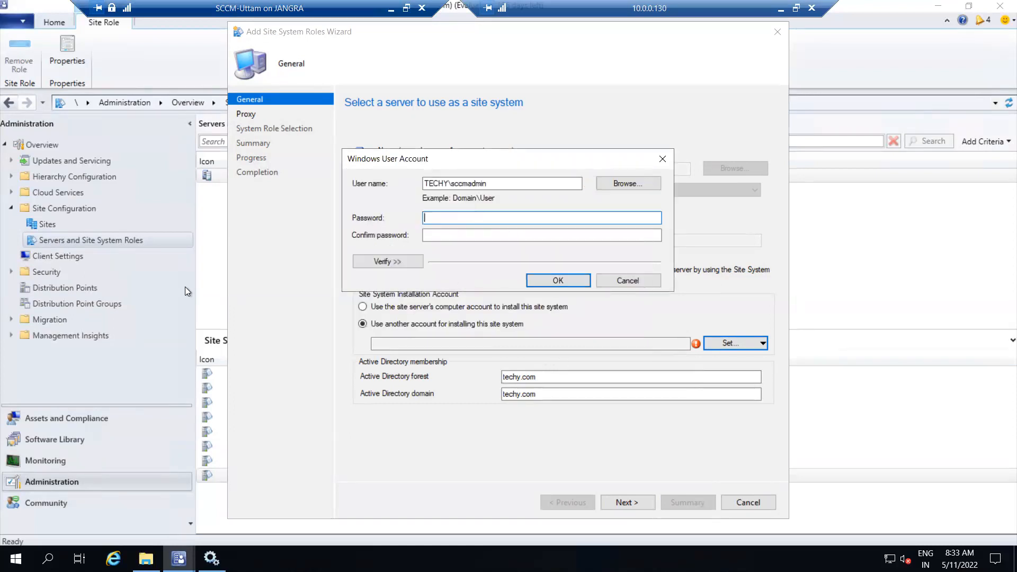
type("********")
key("Tab")
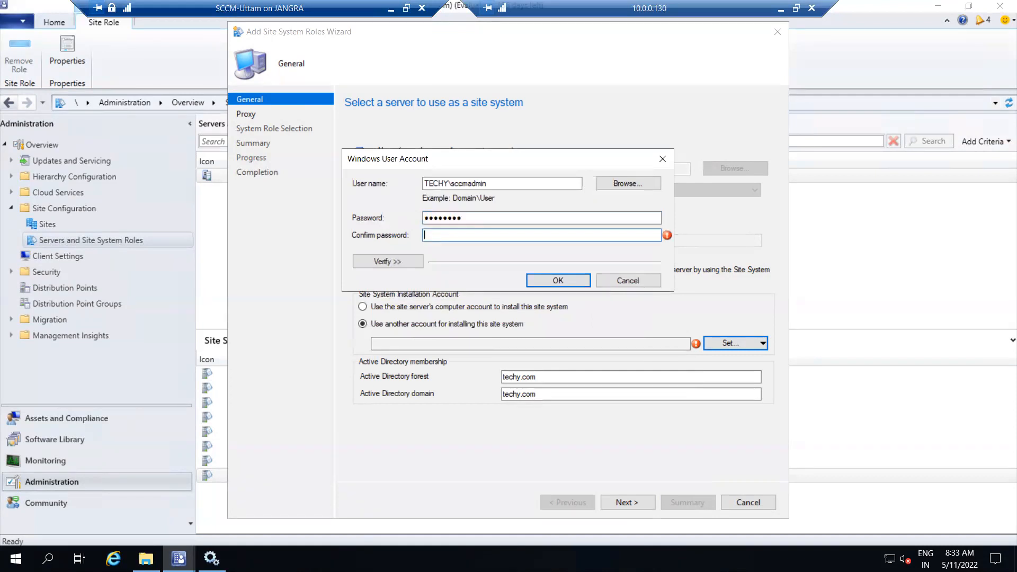
type("********")
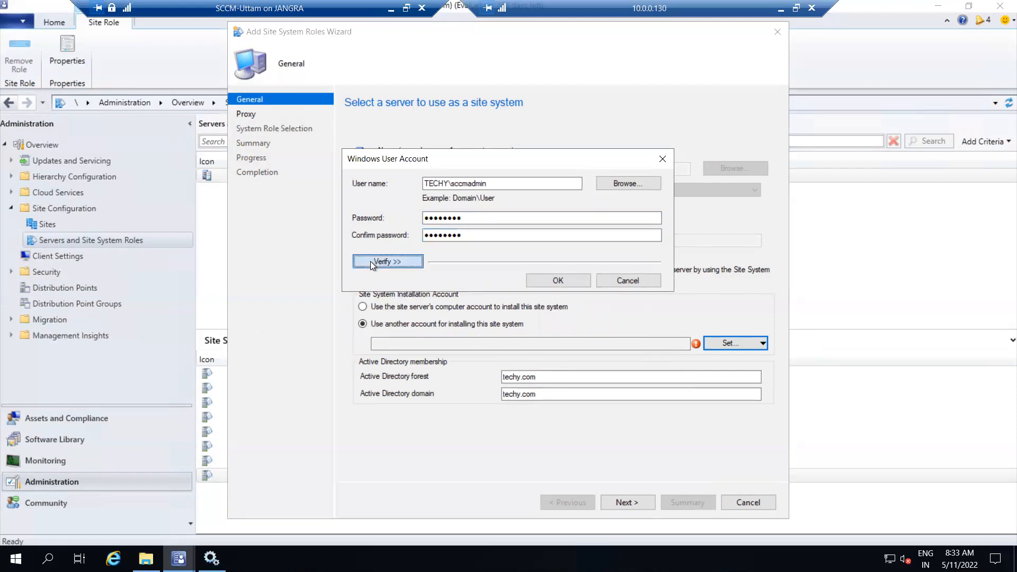
Verify the new account by testing its connection to the network share \\ad\NETLOGON.
left_click(370, 261)
left_click(489, 299)
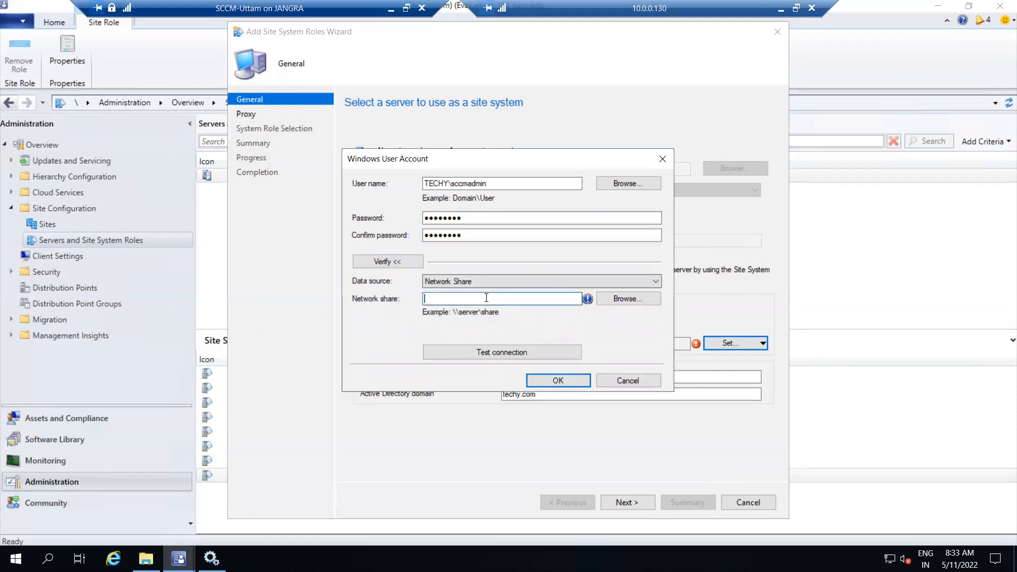
type("\\\\ad\\")
left_click(472, 309)
left_click(519, 351)
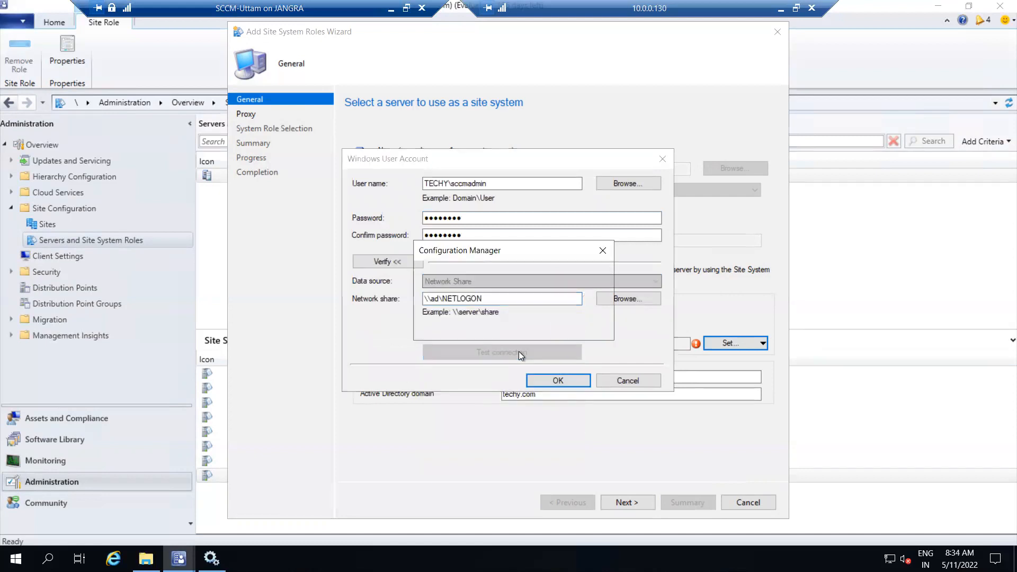
Accept the tested installation account and proceed through the proxy settings without using a proxy server.
key("Return")
left_click(548, 381)
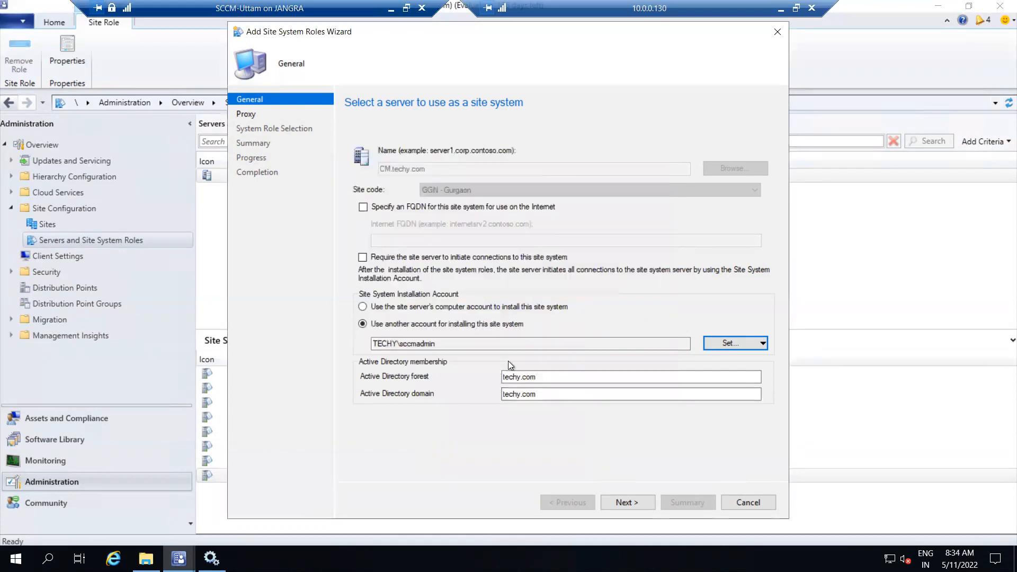
left_click(625, 502)
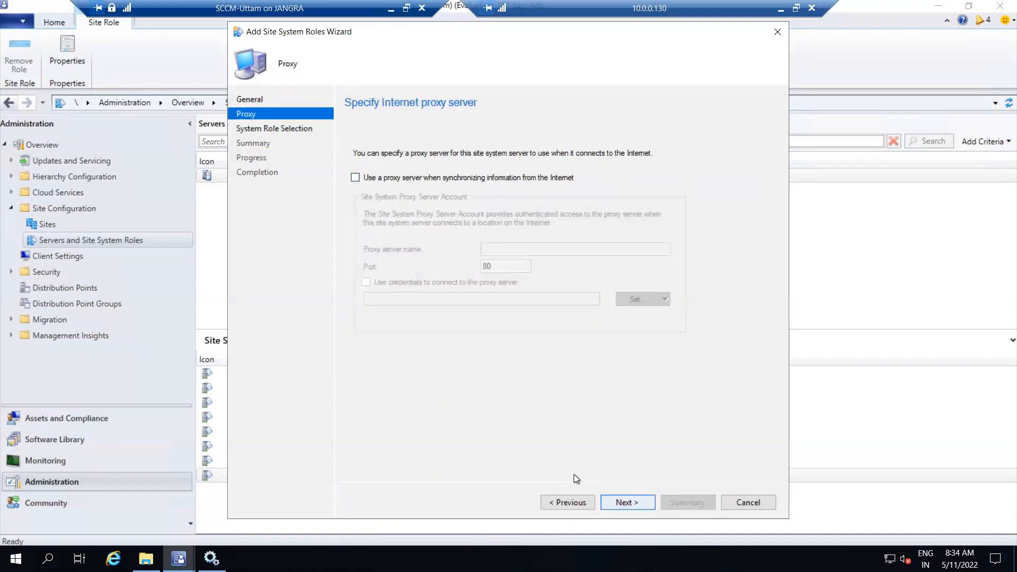
left_click(628, 502)
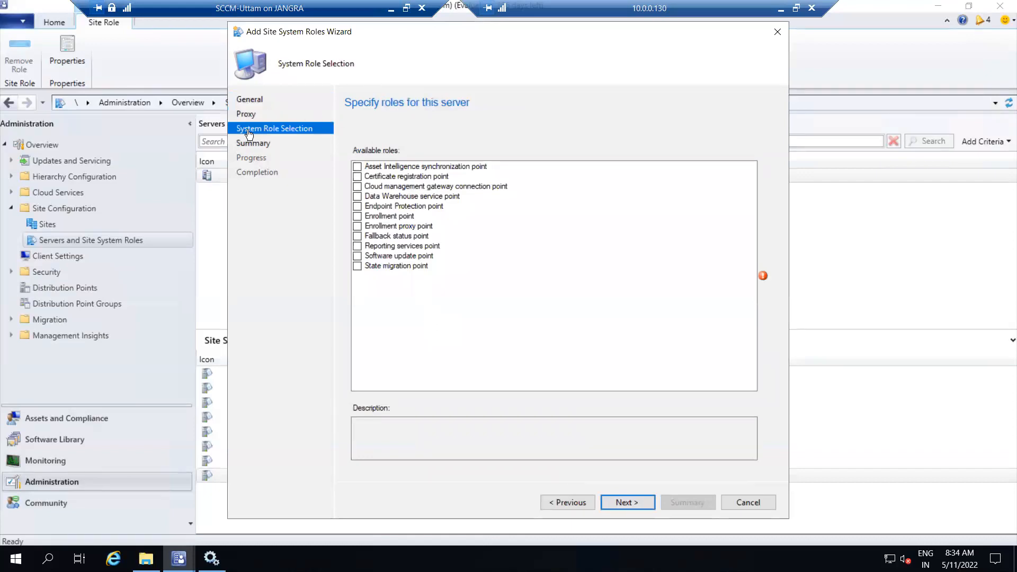
Select the Reporting services point role and verify its connection to the CM_GGN database on CM.techy.com.
left_click(358, 246)
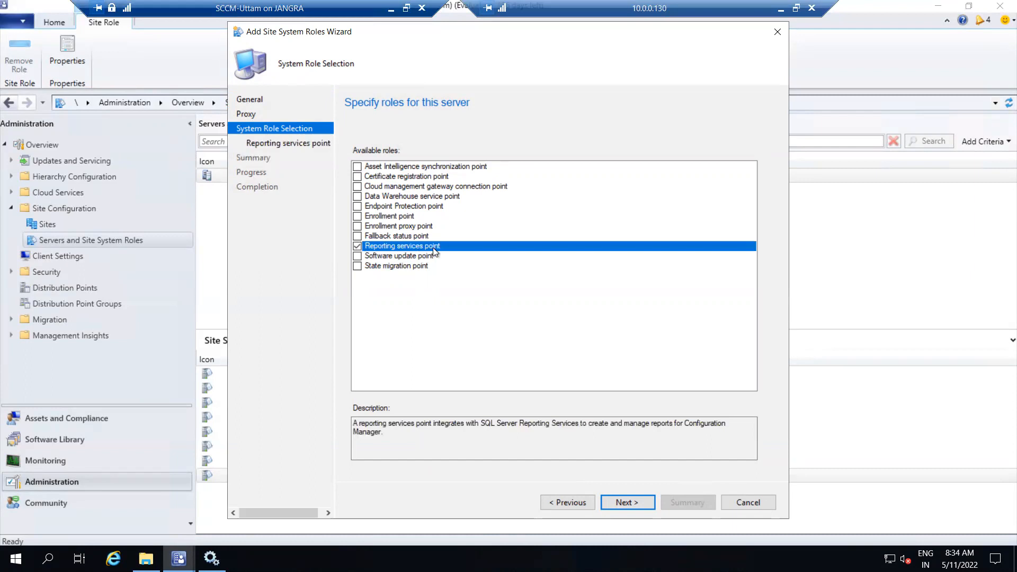
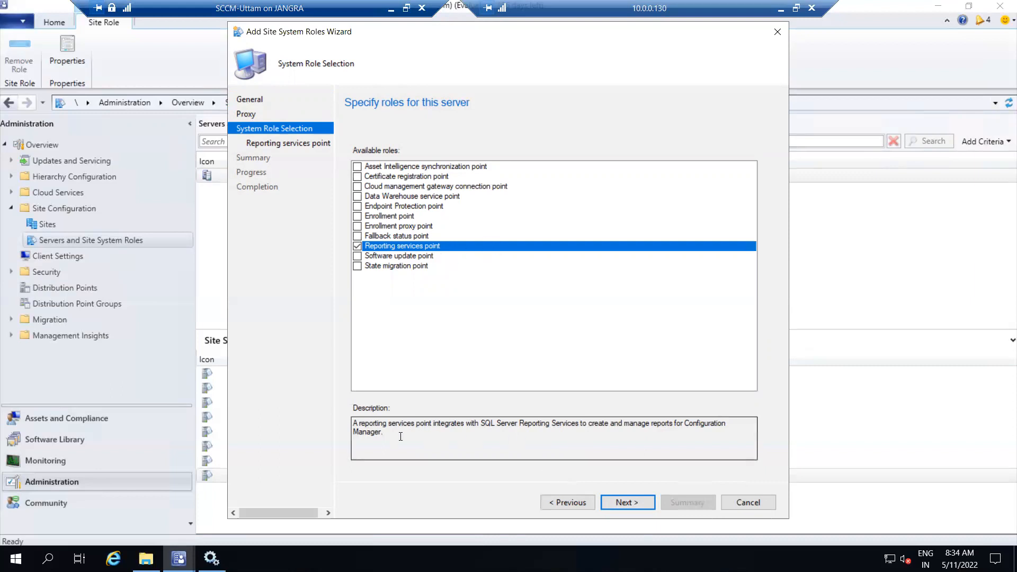
left_click(627, 502)
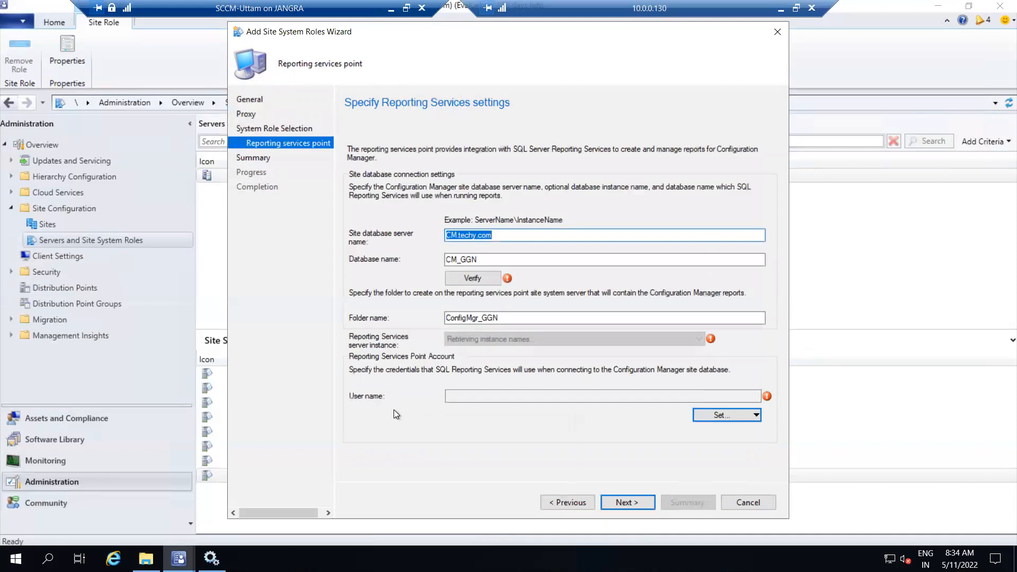
left_click(473, 278)
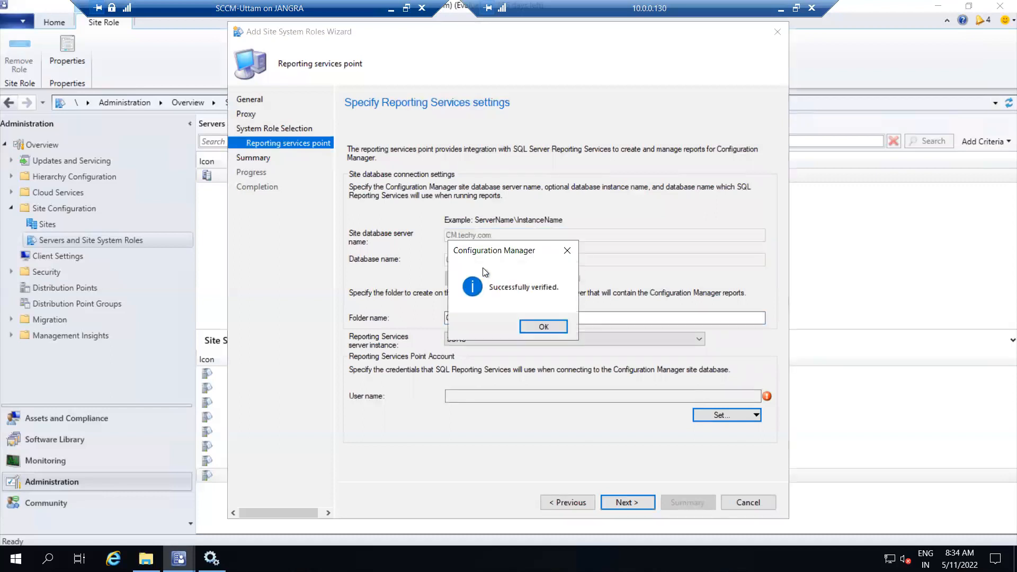
left_click(550, 332)
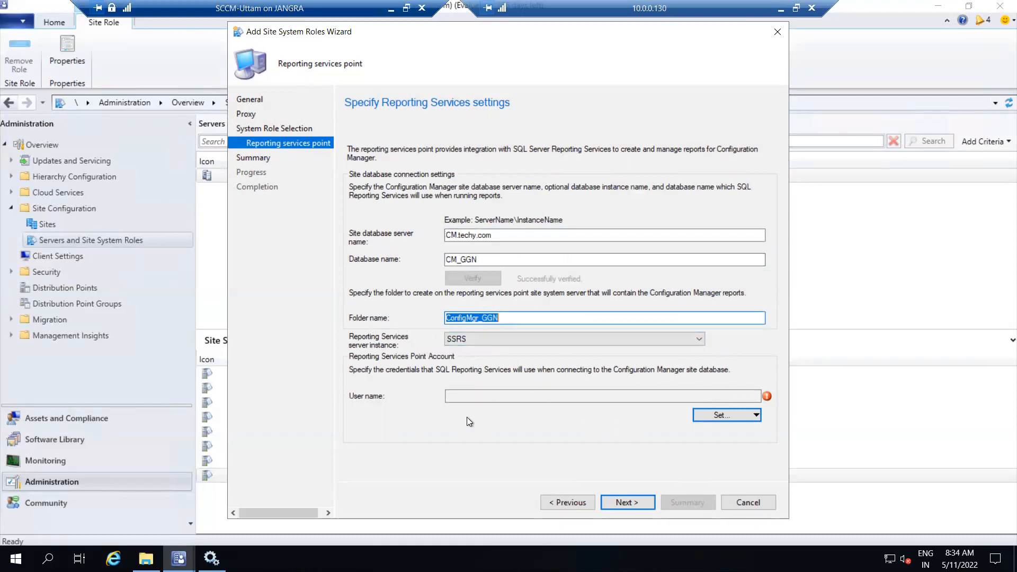
left_click(714, 415)
left_click(720, 431)
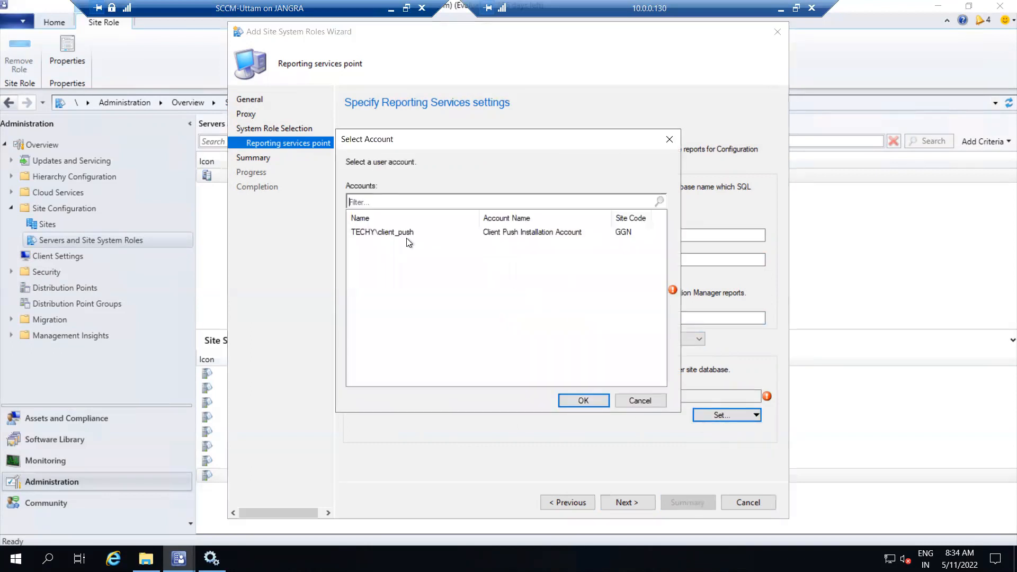
left_click(646, 402)
Start a new account for the reporting services point and choose the domain user TECHY\sccmadmin.
left_click(729, 415)
left_click(723, 444)
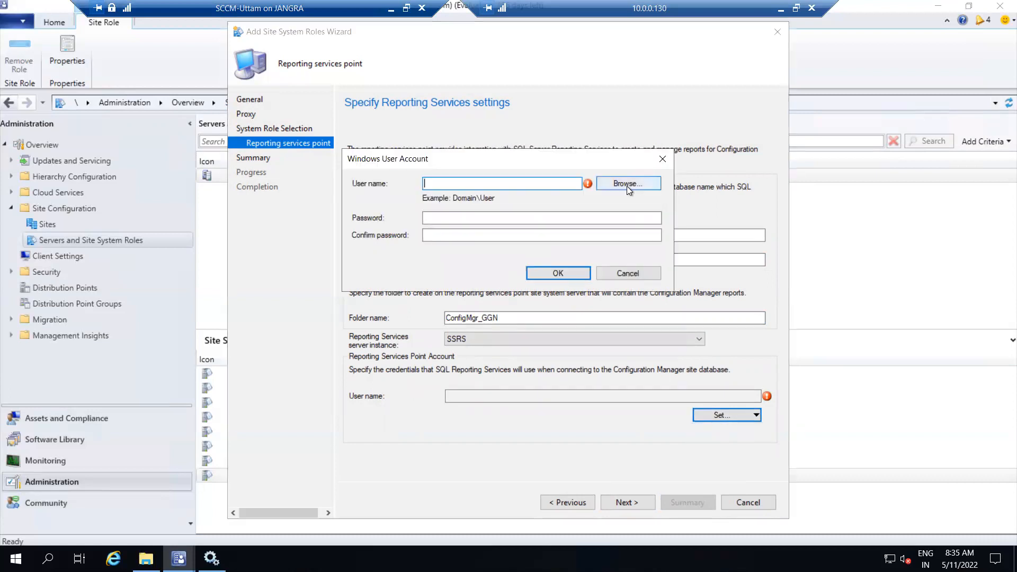
left_click(627, 184)
type("scc")
key("super")
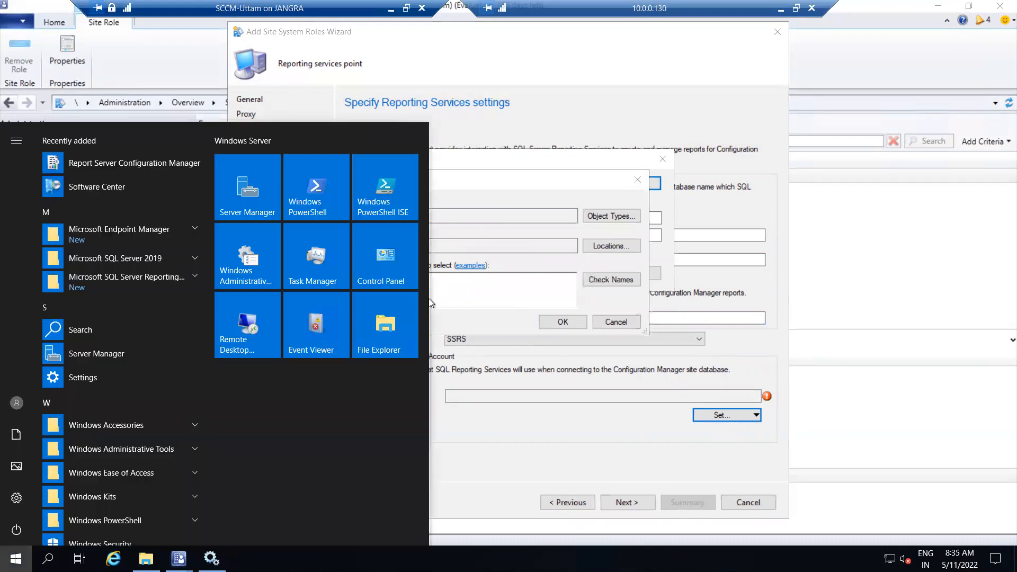
left_click(459, 287)
left_click(610, 279)
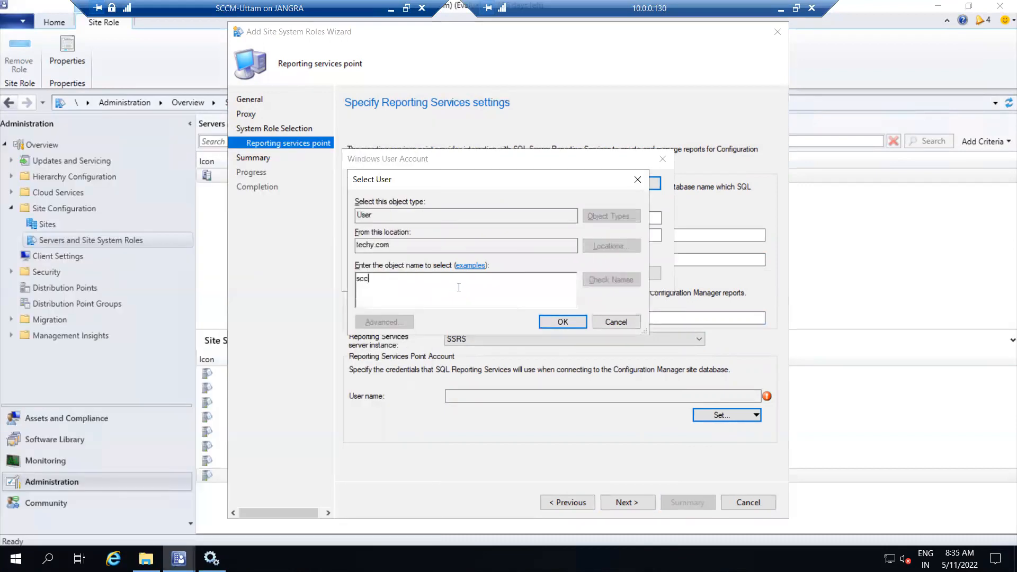
left_click(559, 322)
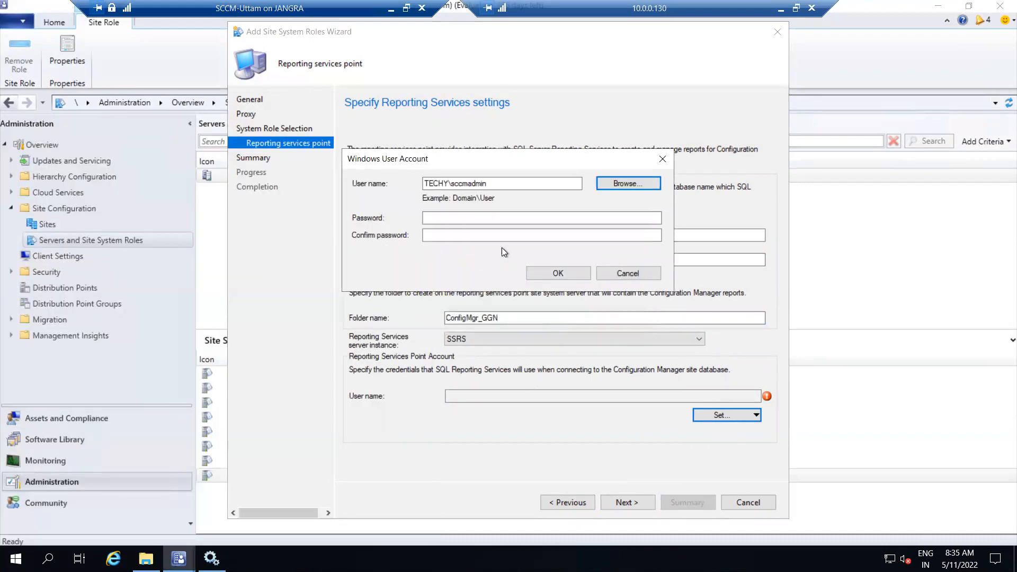
Enter and confirm the password of the reporting services point account, and accept the account.
left_click(488, 217)
type("••••••••")
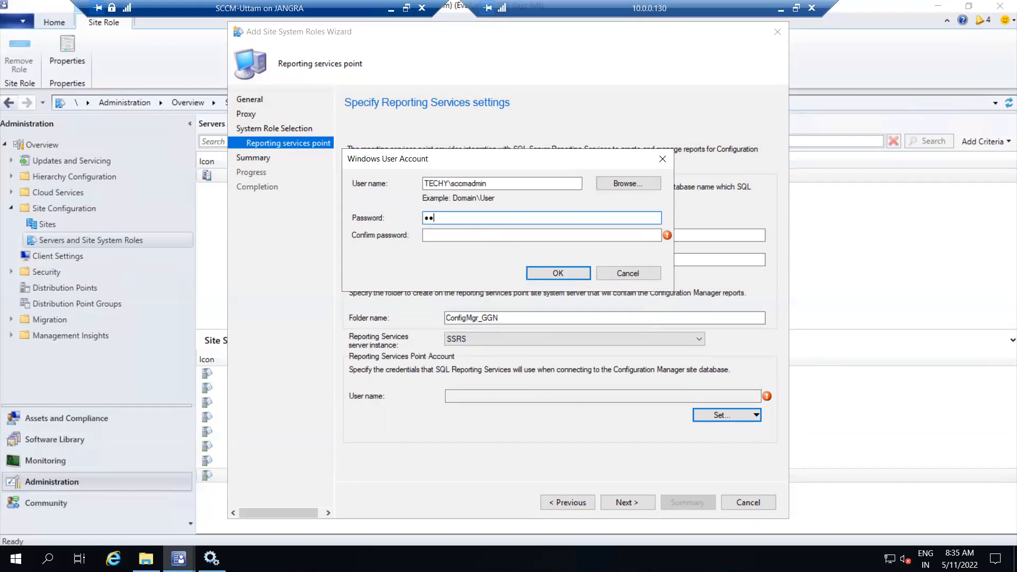
key("Tab")
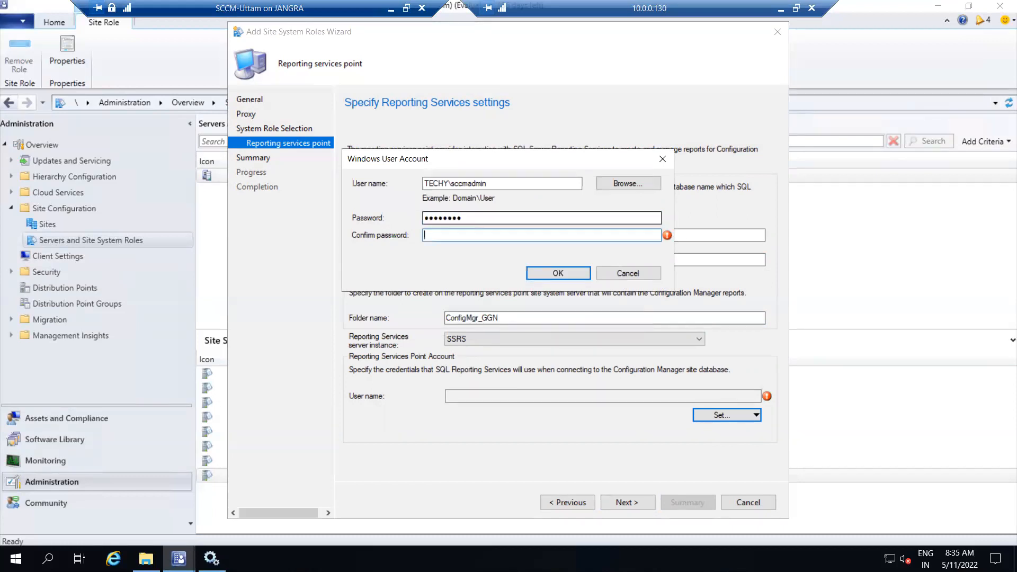
type("••••••••")
left_click(547, 273)
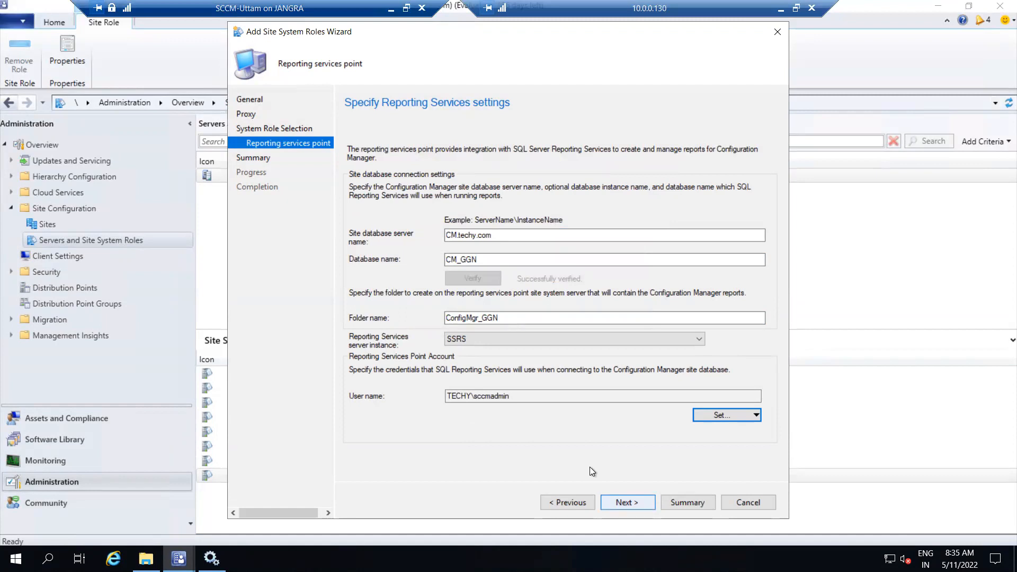
Keep SSRS as the Reporting Services server instance, apply the role settings and finish the wizard.
left_click(542, 342)
left_click(542, 342)
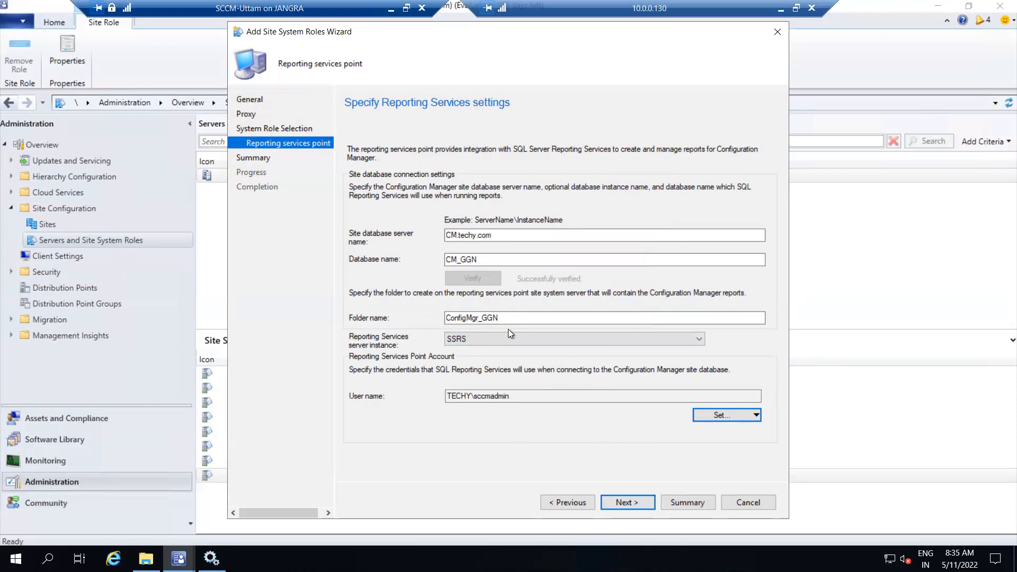
key("Return")
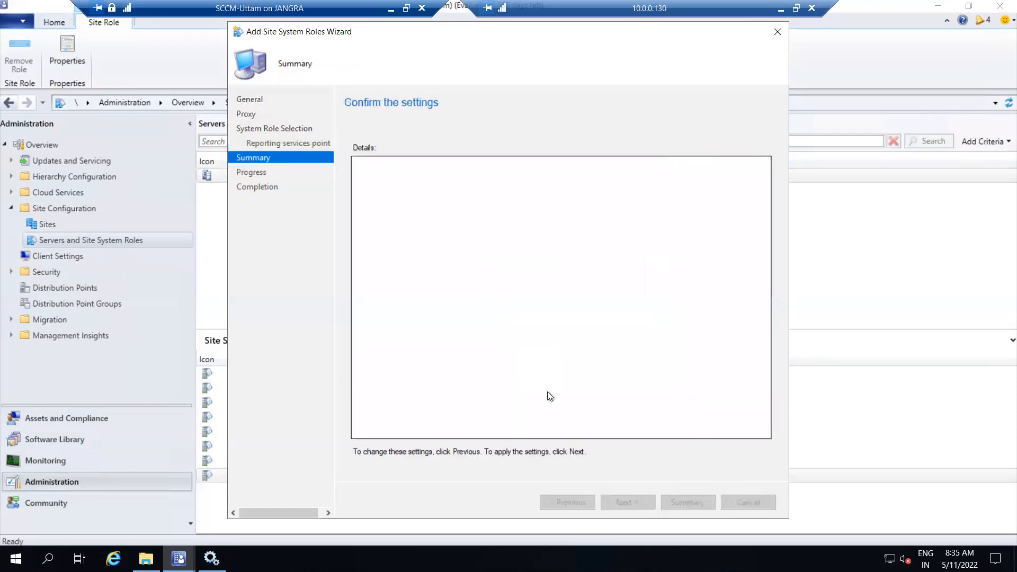
key("Return")
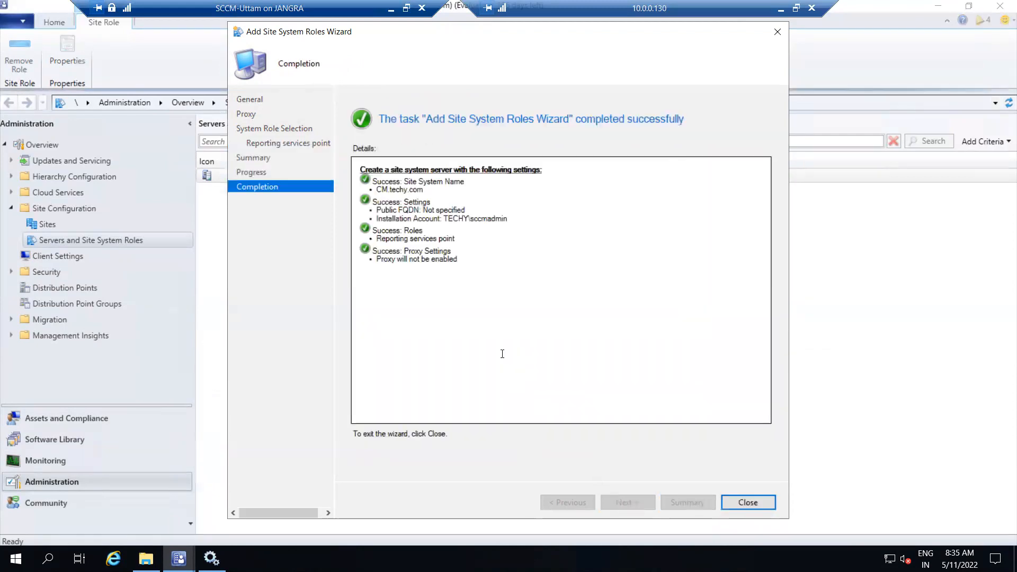
key("Return")
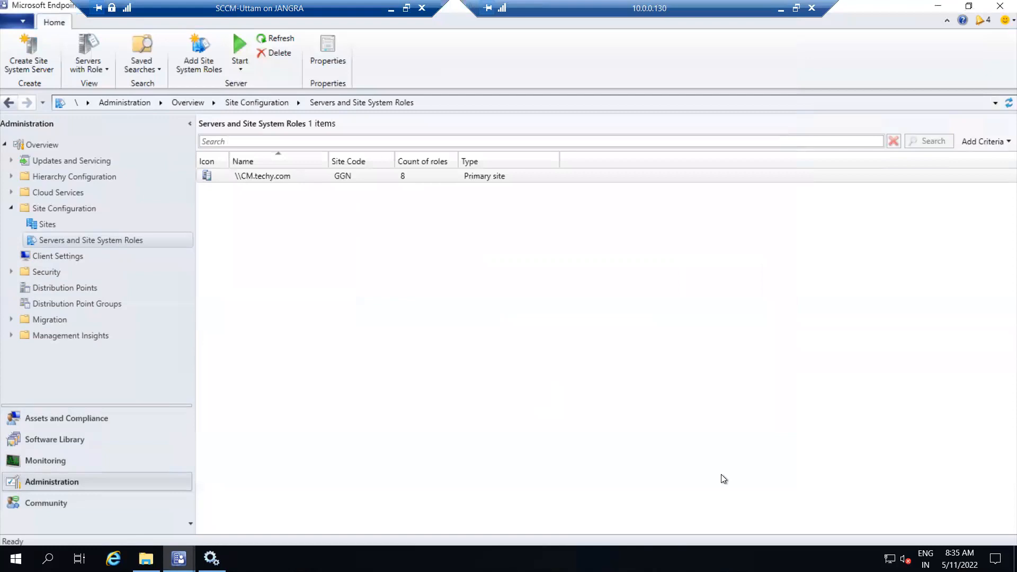
Refresh the site system server list and check \\CM.techy.com for the Reporting services point role.
left_click(463, 175)
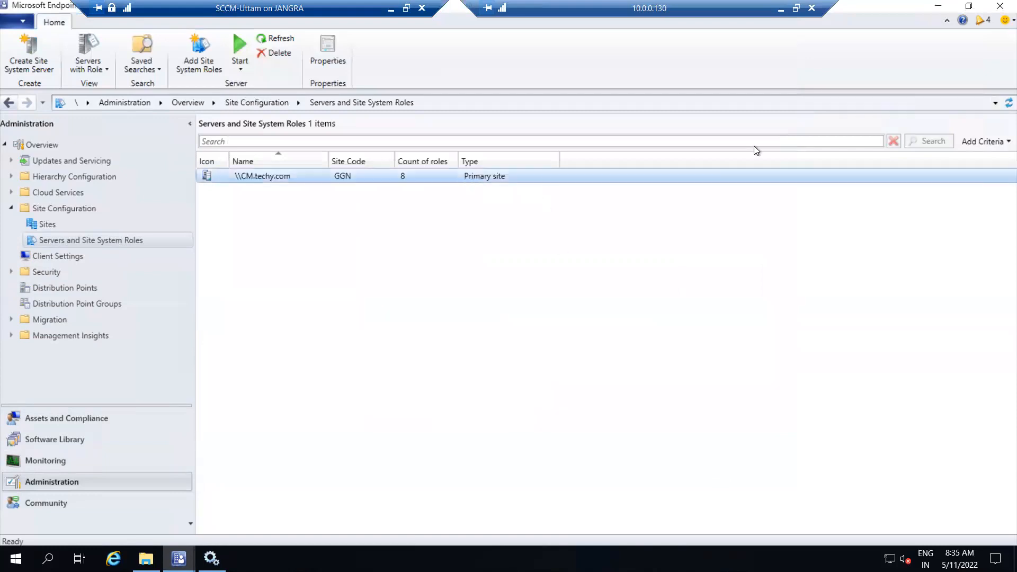
left_click(1008, 103)
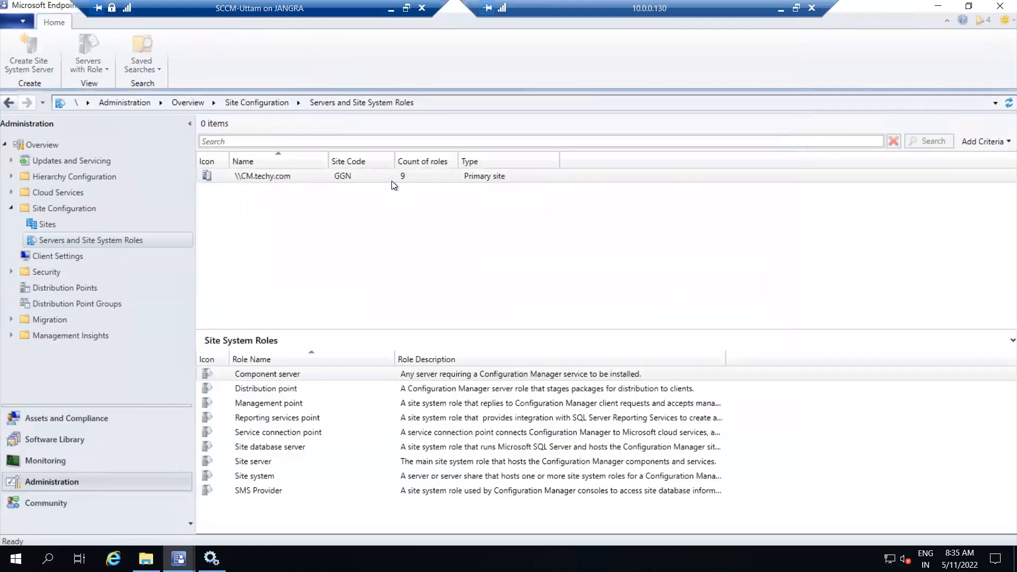
left_click(415, 175)
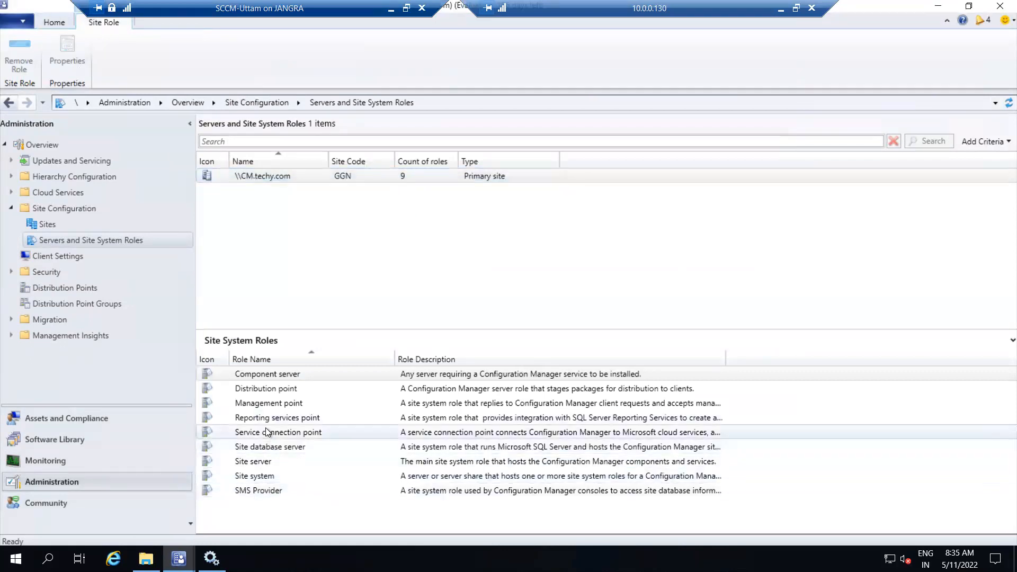
left_click(339, 418)
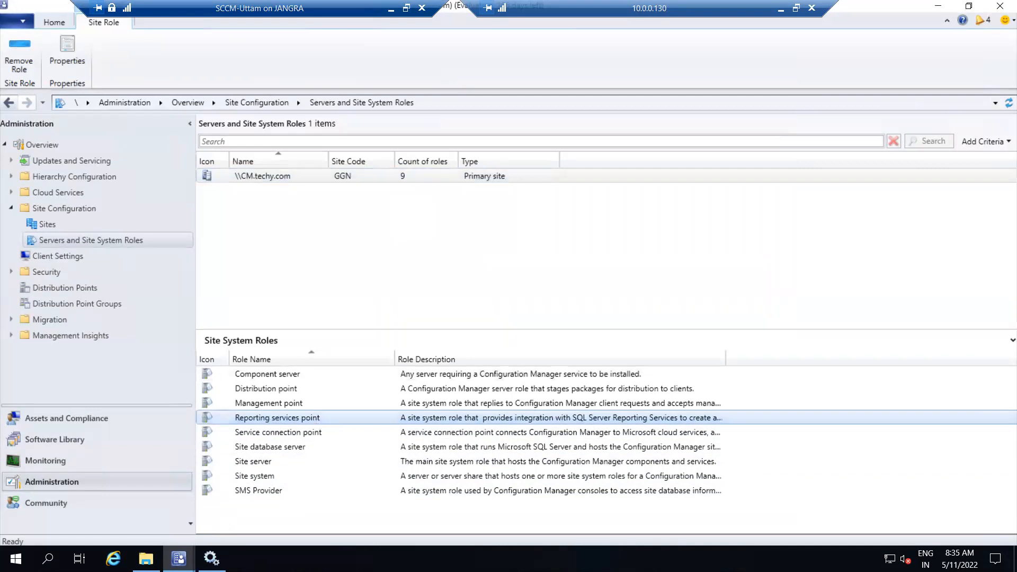
Switch to File Explorer and search the Microsoft Configuration Manager Logs folder for the reporting services point setup log.
left_click(145, 558)
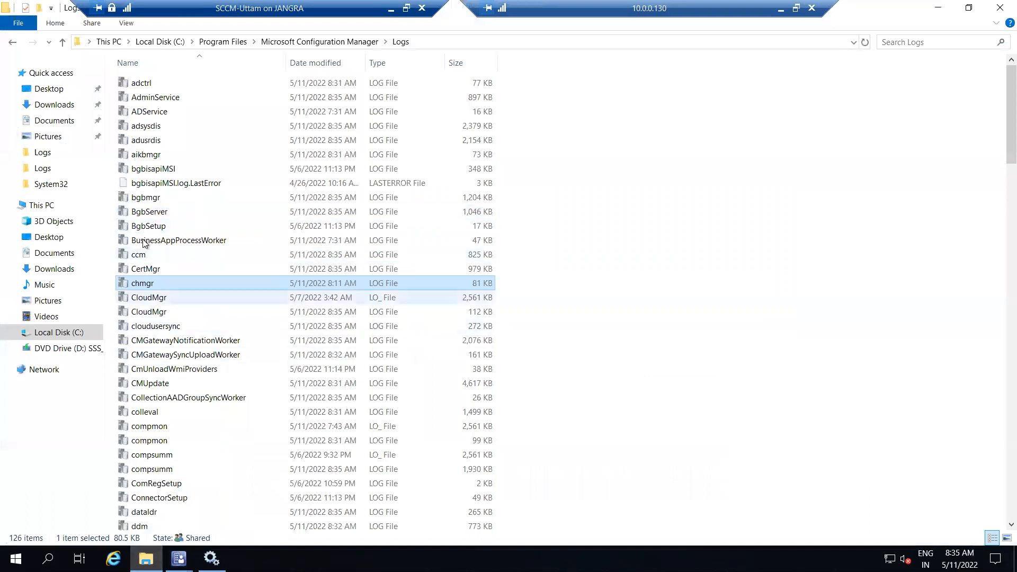
left_click(166, 213)
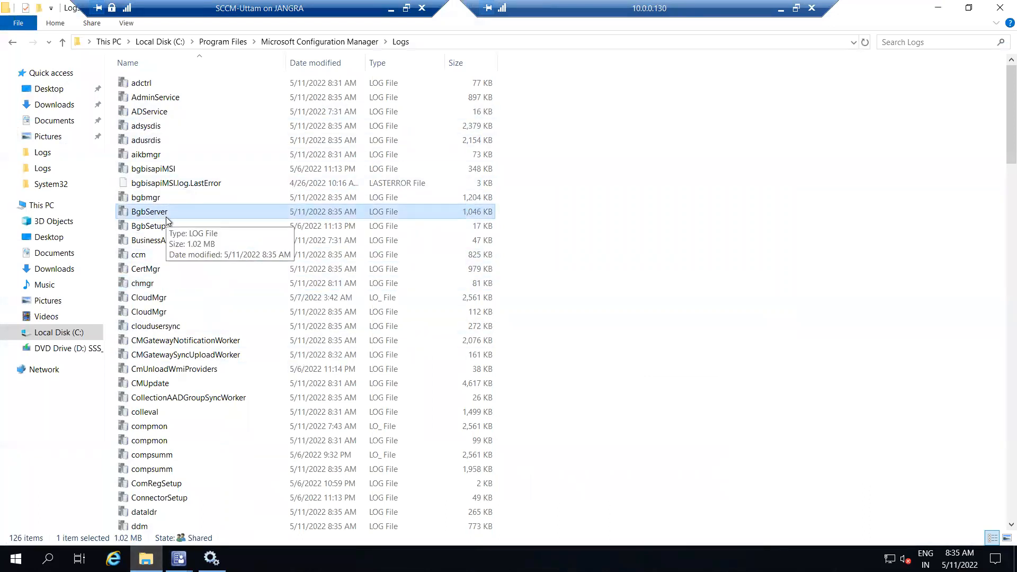
type("se")
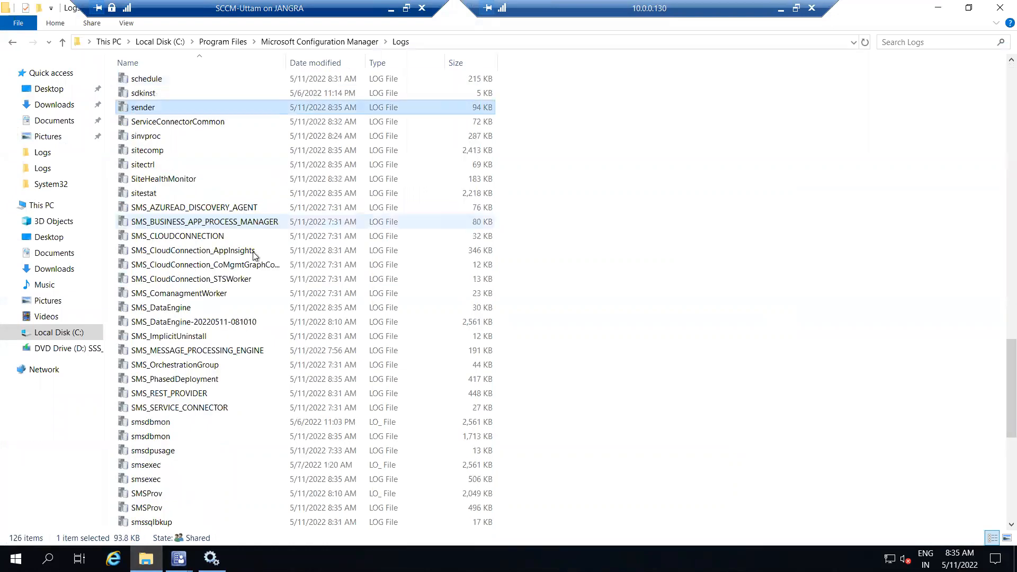
left_click(178, 251)
scroll(186, 405, "down", 2)
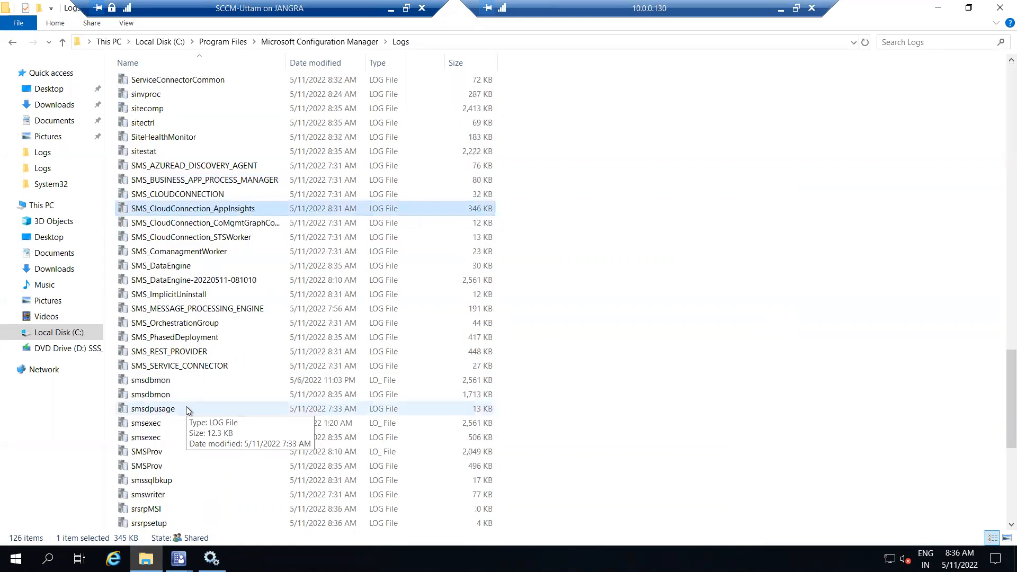
left_click(160, 414)
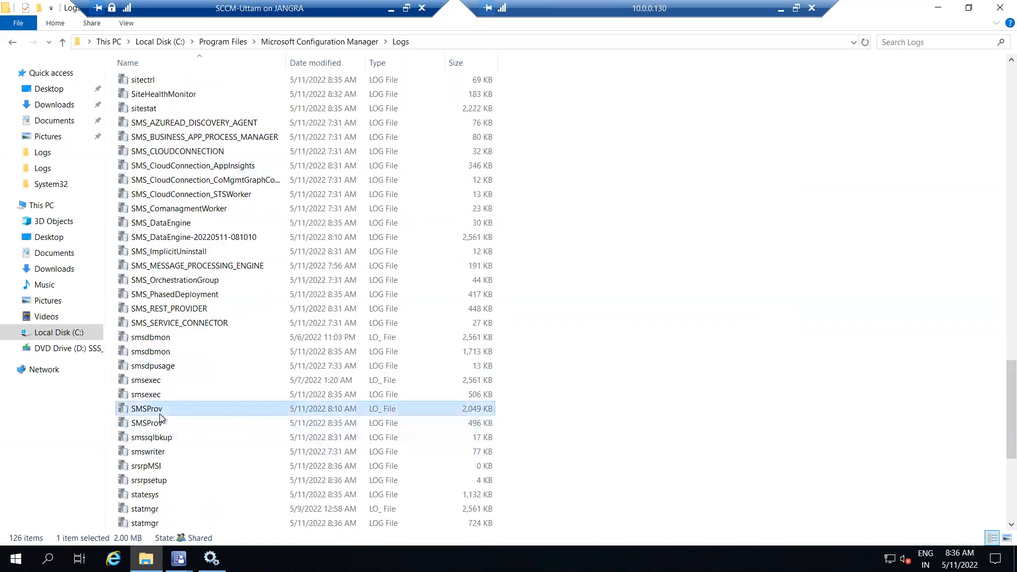
type("se")
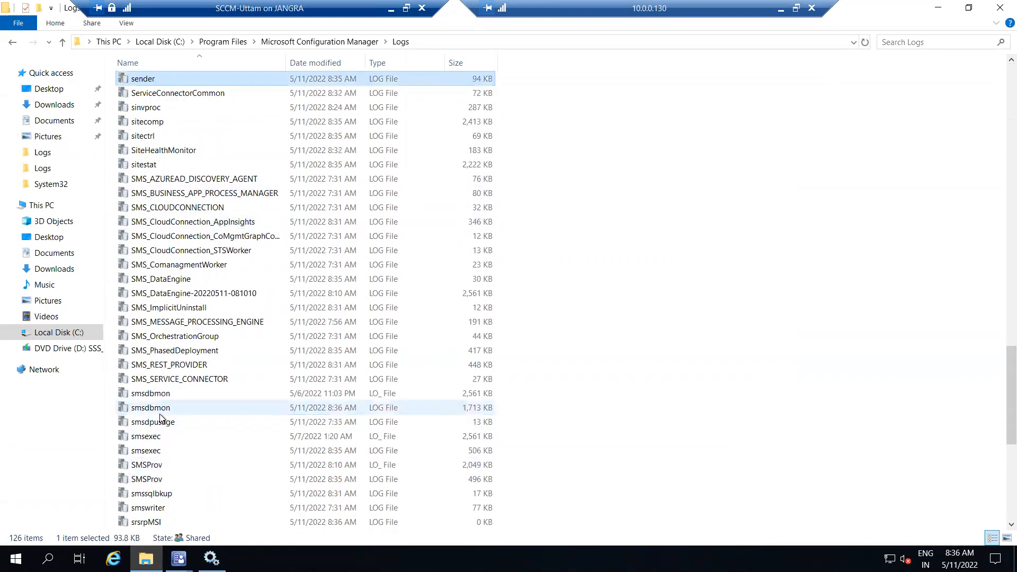
scroll(160, 418, "down", 1)
left_click(175, 195)
key("Down")
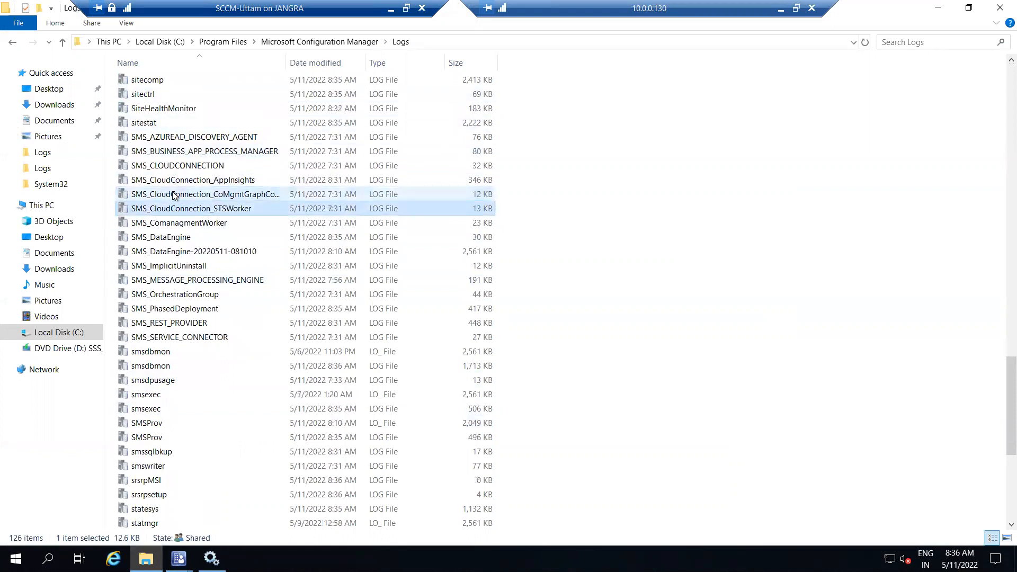
type("se")
scroll(212, 223, "down", 3)
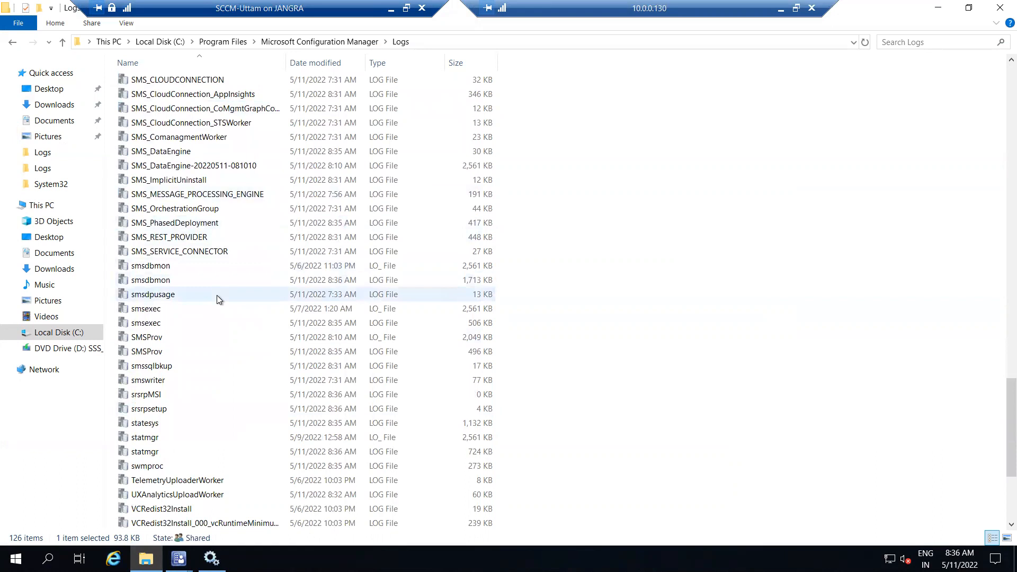
Open the srsrpsetup log in the Configuration Manager Trace Log Tool and maximize it to read the installation entries.
left_click(151, 411)
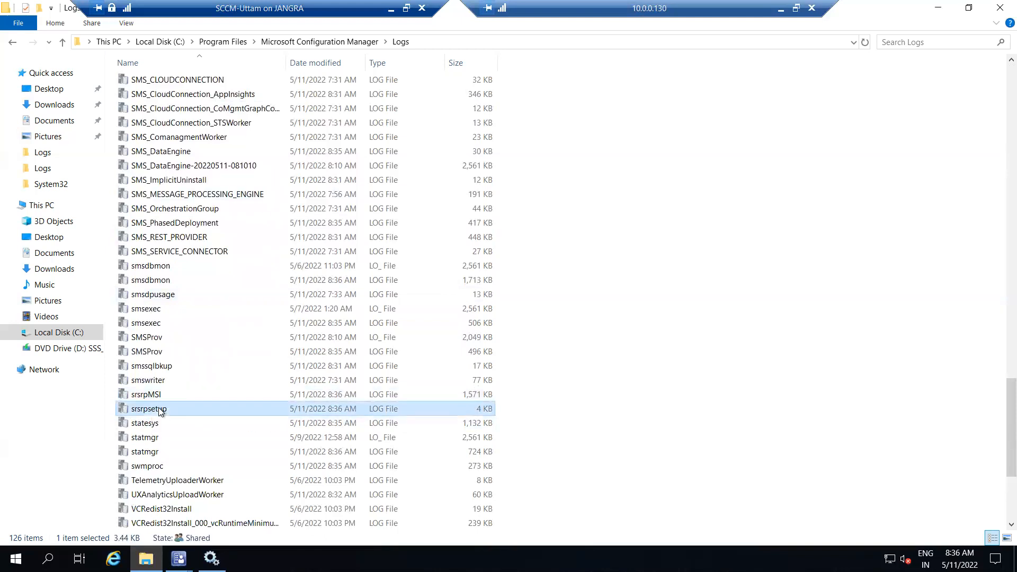
double_click(170, 409)
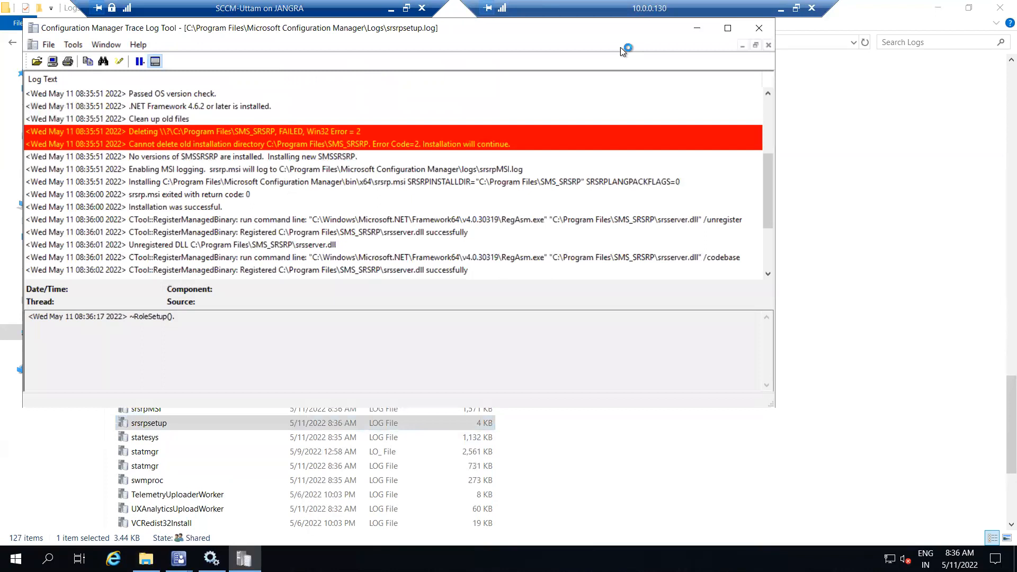
left_click(728, 29)
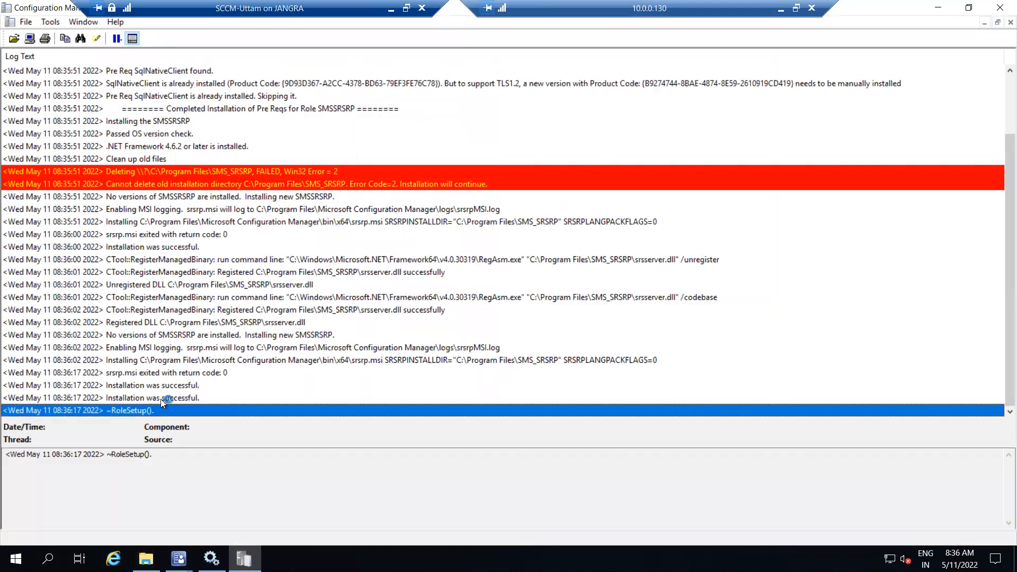
Examine the final srsrp.msi installation entries in the srsrpsetup log to check the result of the role setup.
left_click(71, 389)
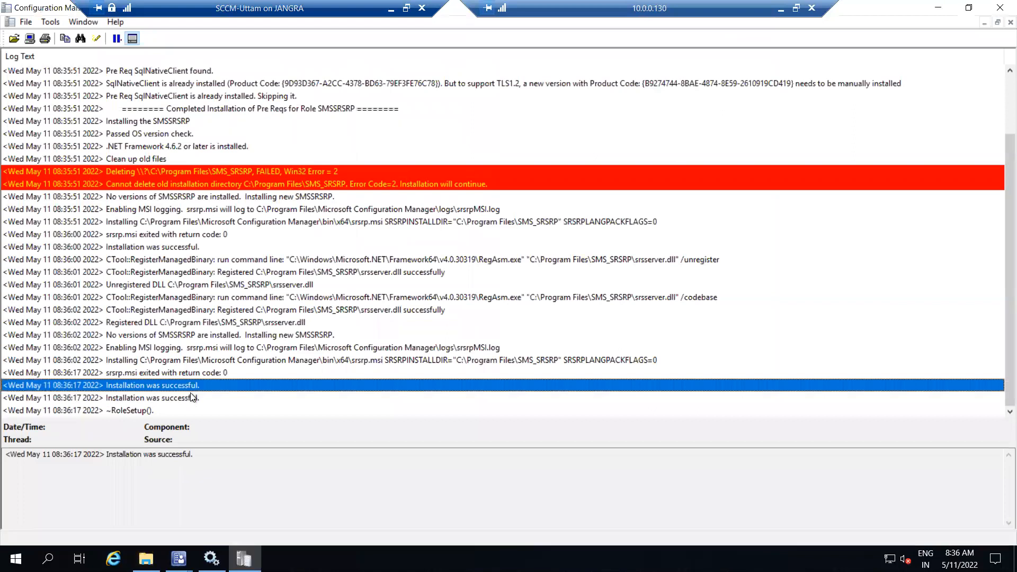
left_click(170, 374)
left_click(359, 361)
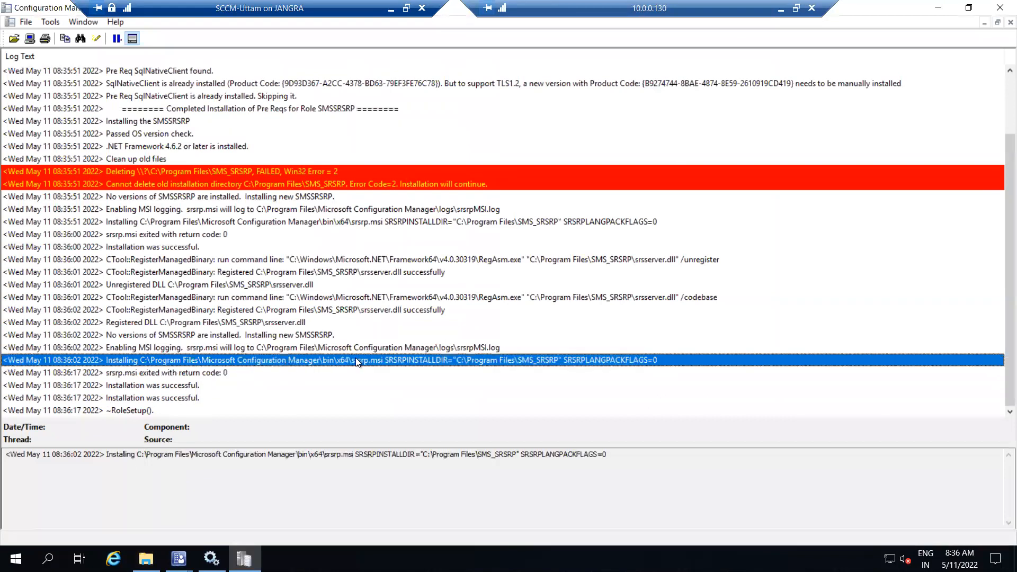
left_click(116, 387)
left_click(132, 399)
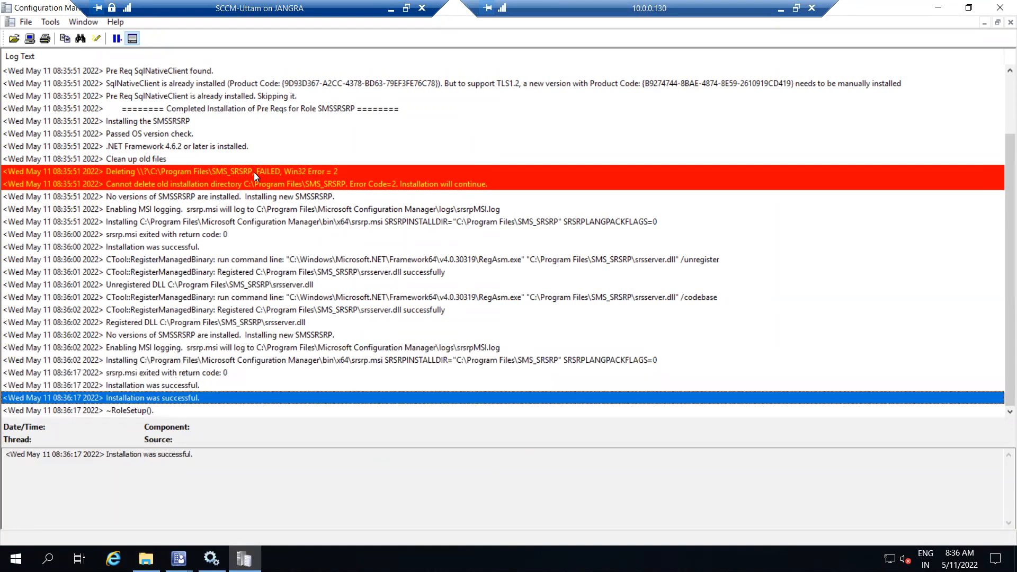
Examine the two red entries in the srsrpsetup log about deleting the old C:\Program Files\SMS_SRSRP installation directory.
left_click(253, 172)
left_click(257, 184)
left_click(252, 173)
left_click(259, 184)
left_click(257, 171)
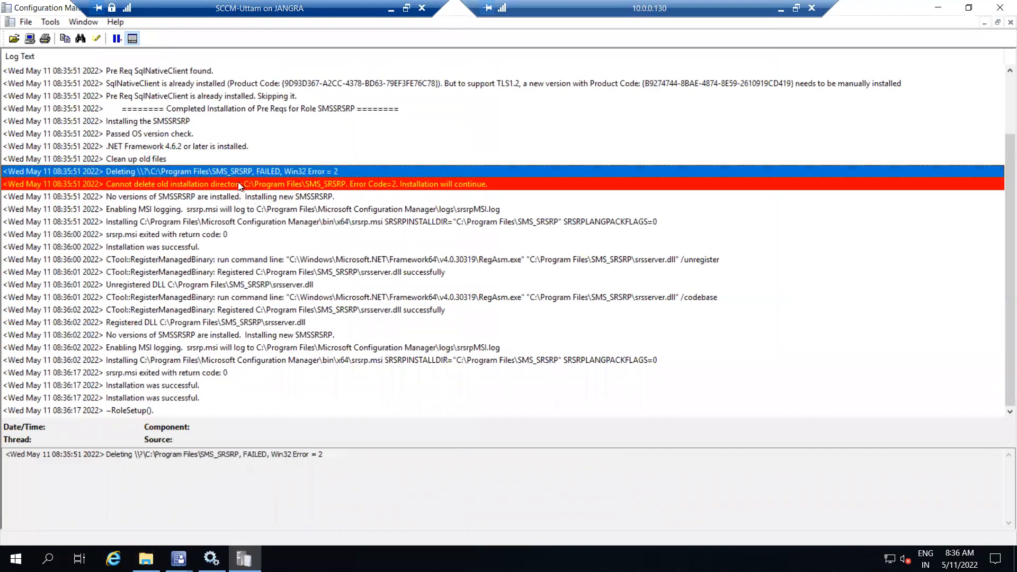
left_click(240, 160)
left_click(249, 185)
left_click(230, 172)
left_click(217, 180)
left_click(215, 173)
left_click(216, 181)
left_click(213, 172)
left_click(220, 183)
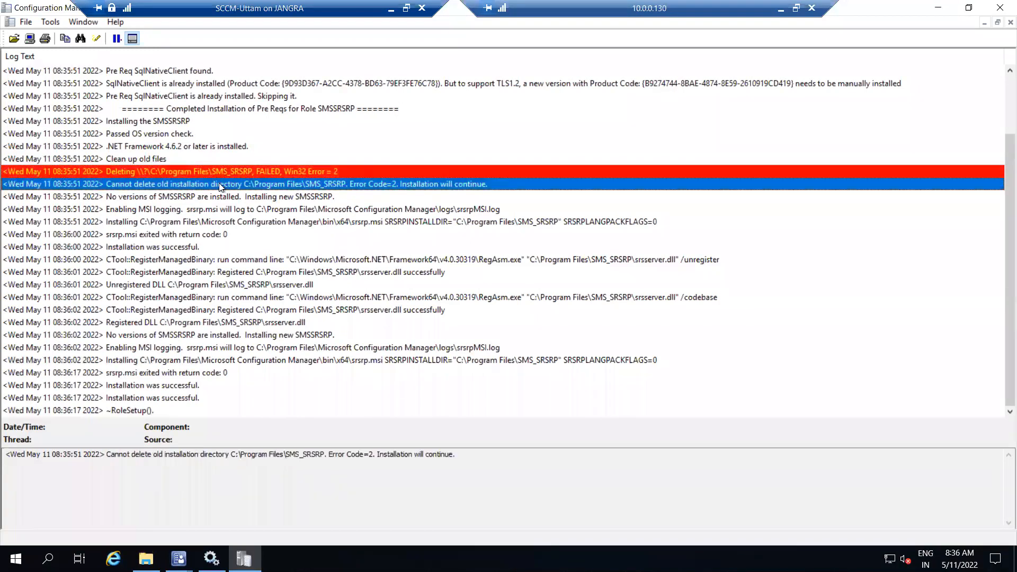
left_click(210, 171)
left_click(218, 185)
Recheck the closing installation result entries of the srsrpsetup log and minimize the log window.
left_click(151, 398)
left_click(155, 386)
left_click(164, 398)
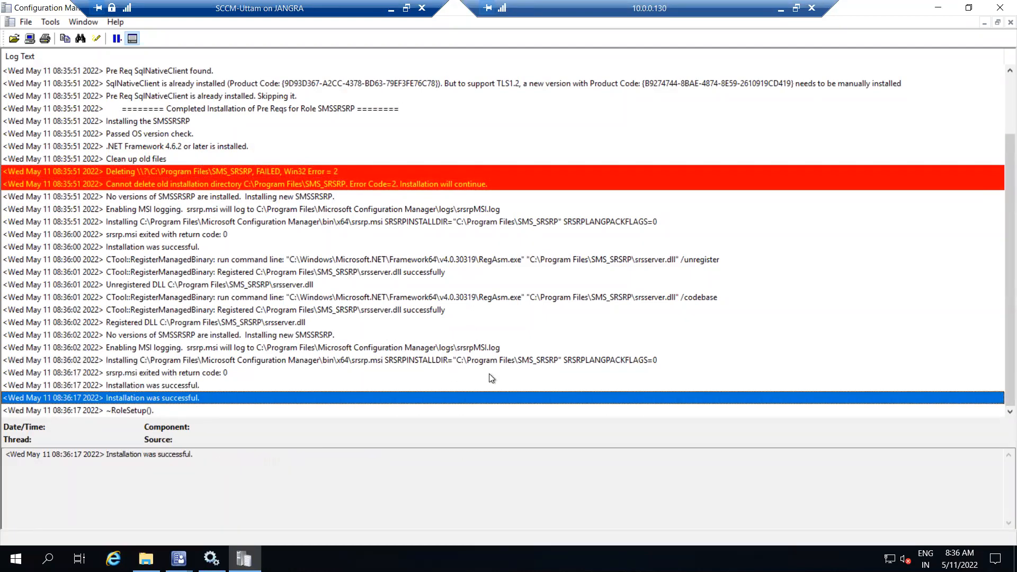
left_click(938, 7)
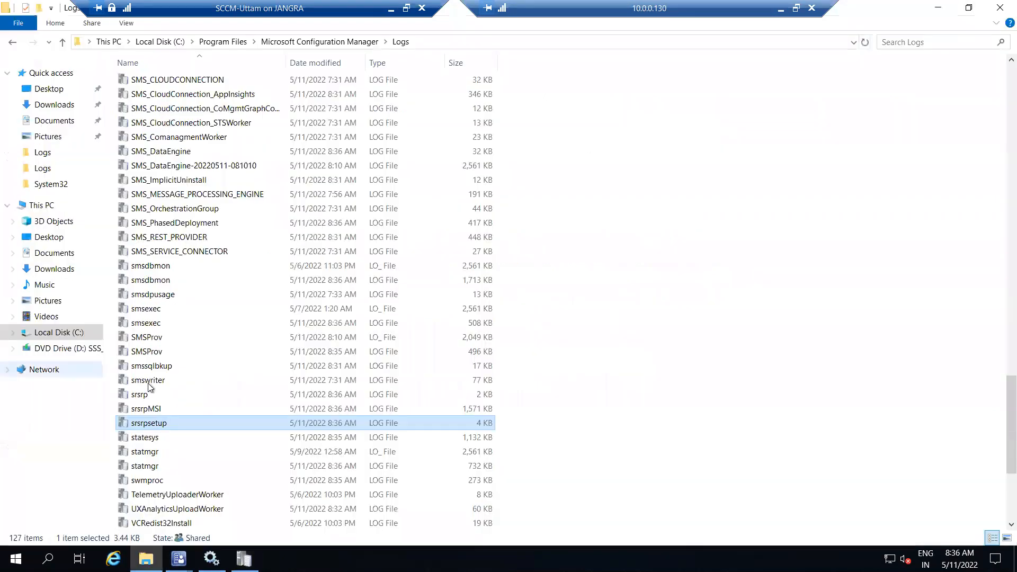
Open the srsrpMSI log, skim its last entries for the ConfigMgr Reporting Services Point product, and close it.
double_click(175, 409)
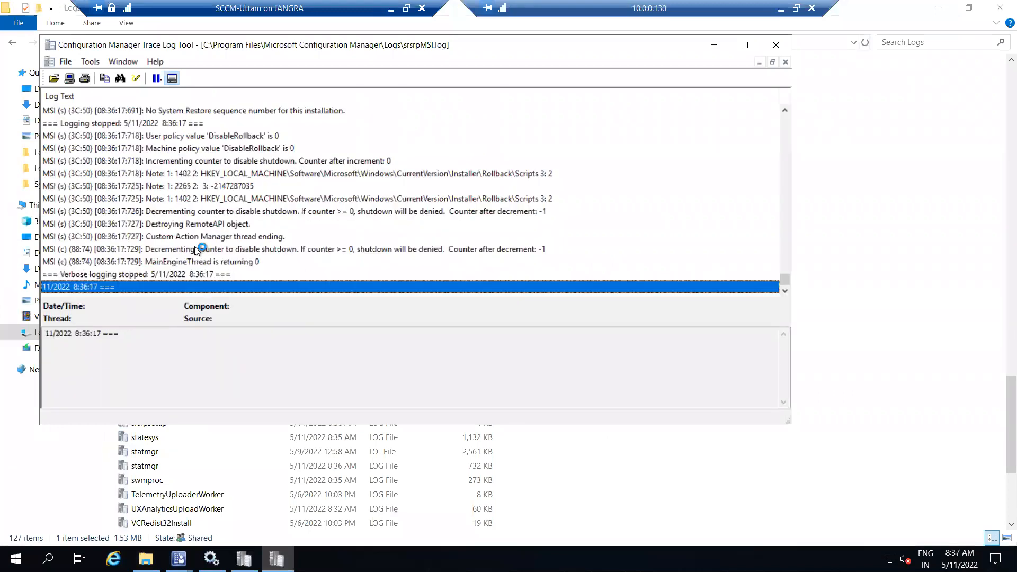
scroll(188, 270, "up", 5)
scroll(193, 265, "down", 3)
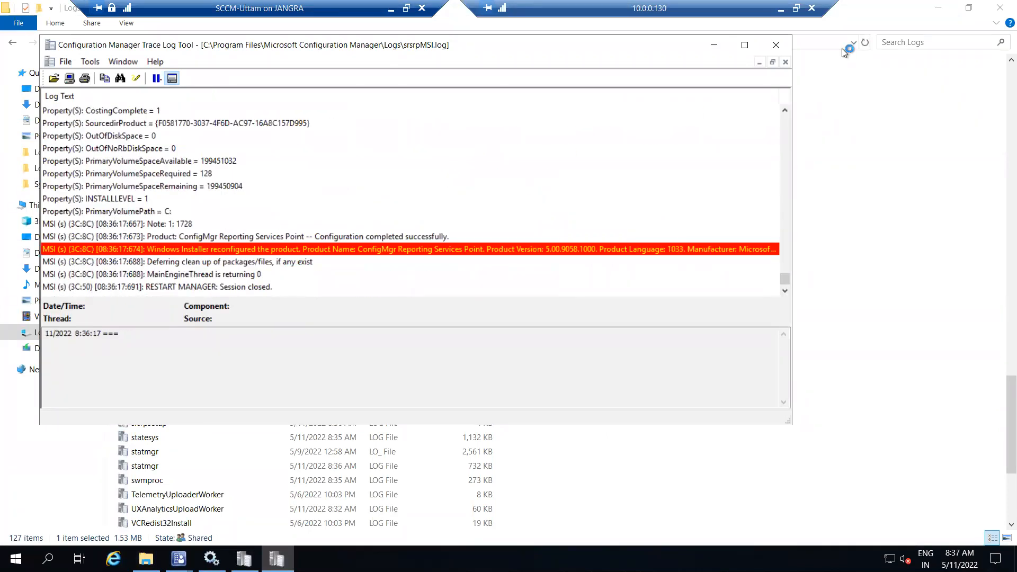
left_click(777, 46)
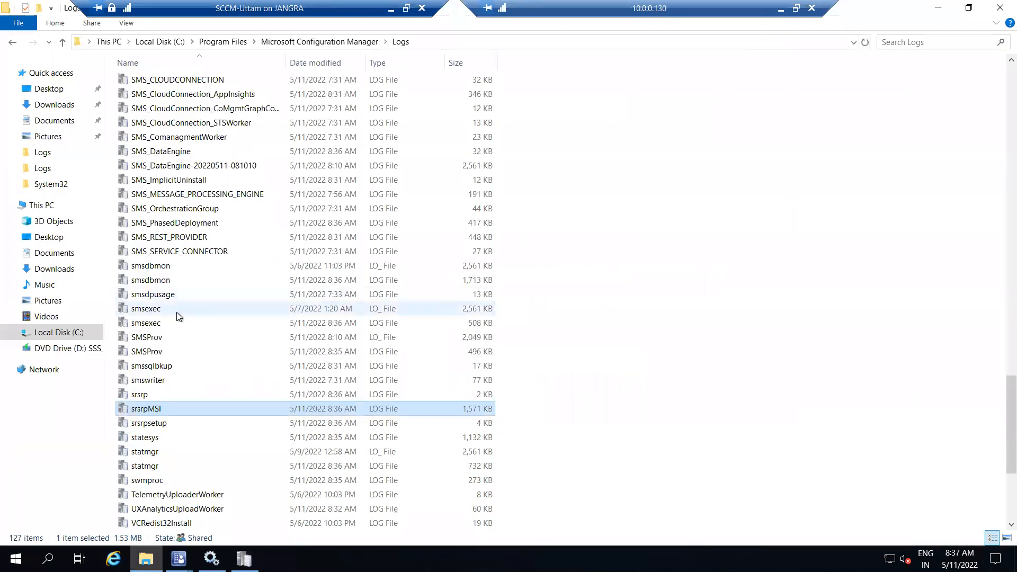
Locate the srsrp log in the Logs folder and open it in the Configuration Manager Trace Log Tool.
left_click(192, 370)
key("s")
key("e")
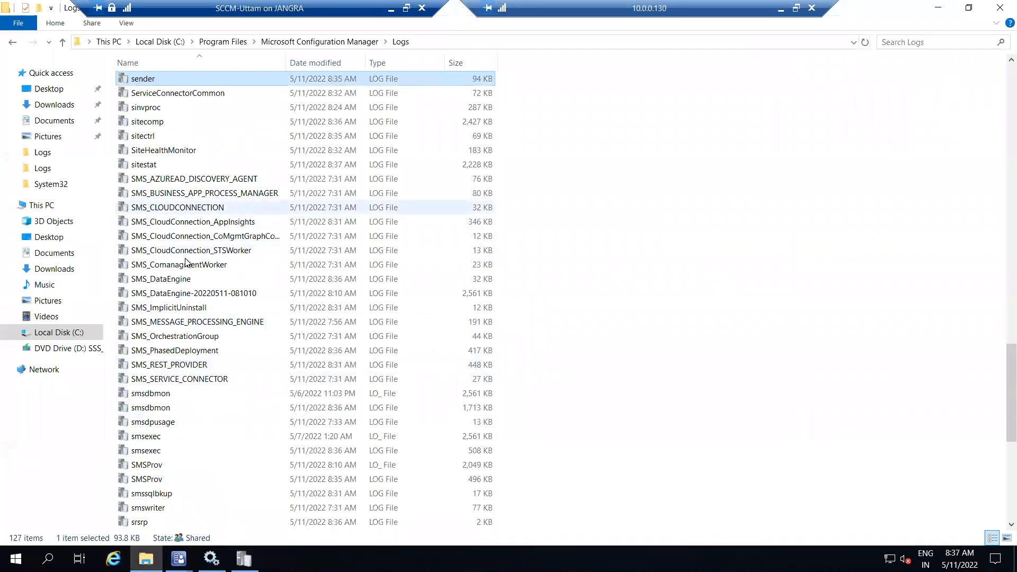
left_click(240, 351)
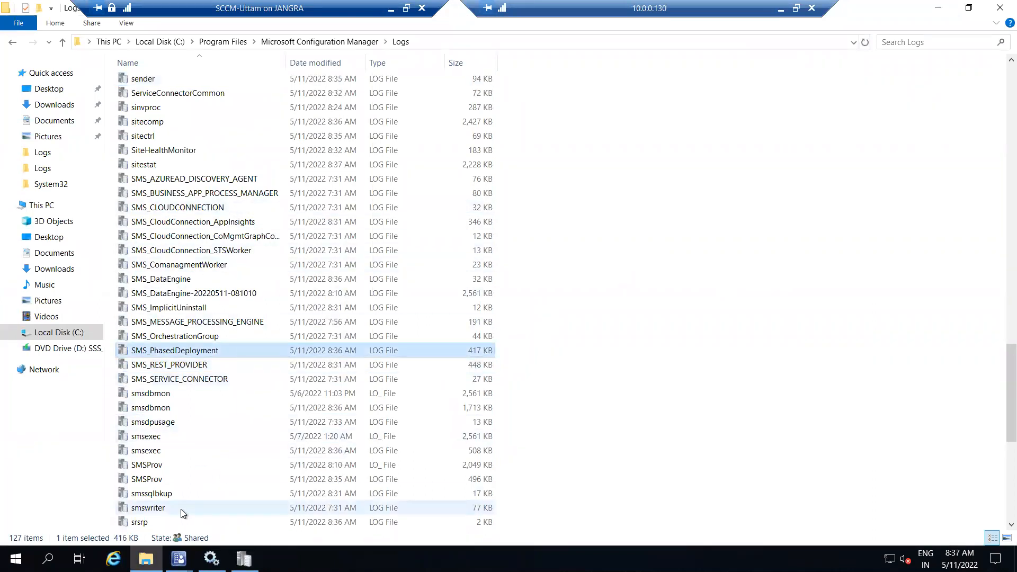
scroll(180, 510, "down", 2)
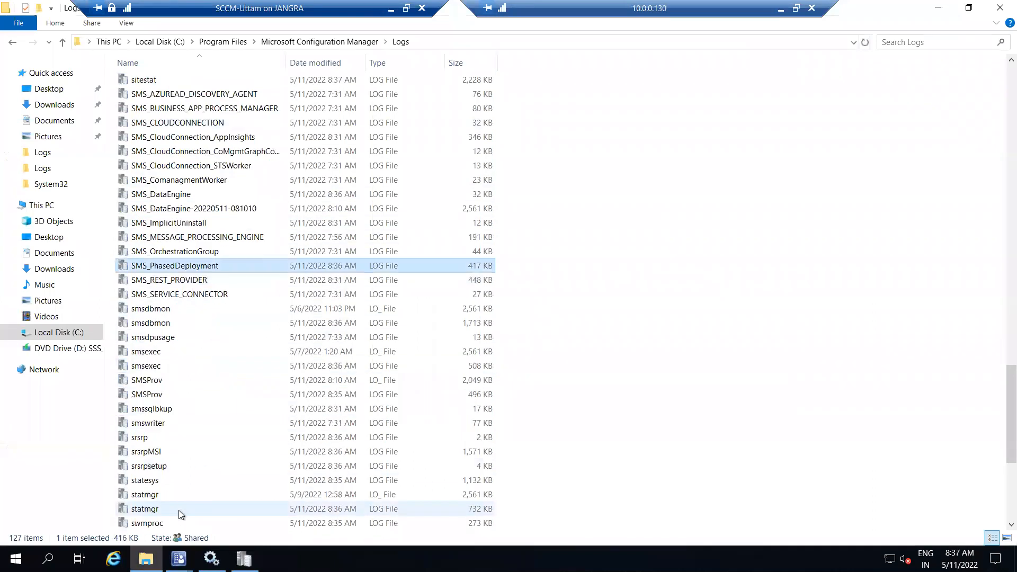
double_click(151, 438)
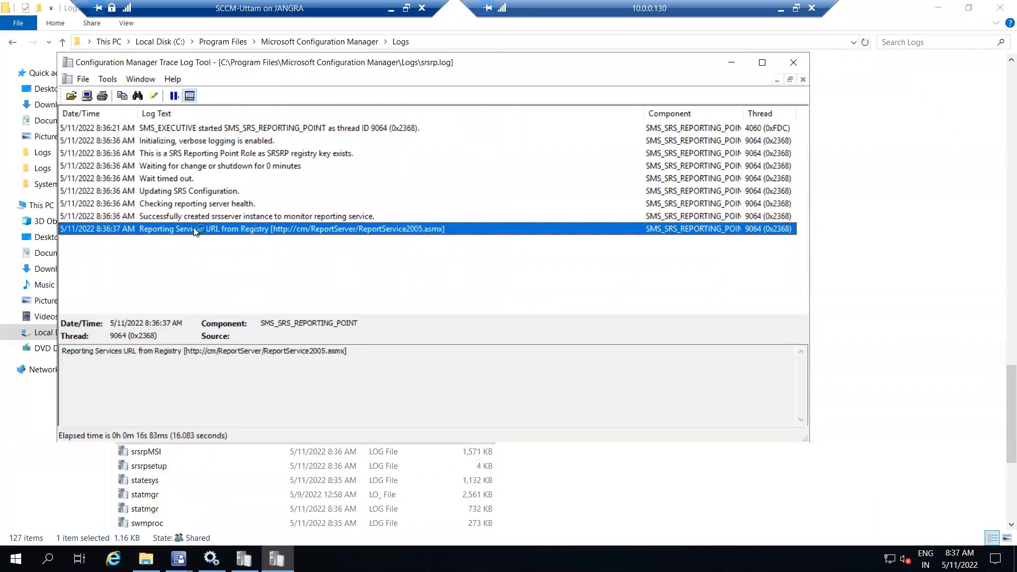
Examine the srsrp log entries on the srsserver monitoring instance and the Reporting Services URL from the registry.
left_click(216, 221)
left_click(226, 228)
key("Up")
left_click(293, 229)
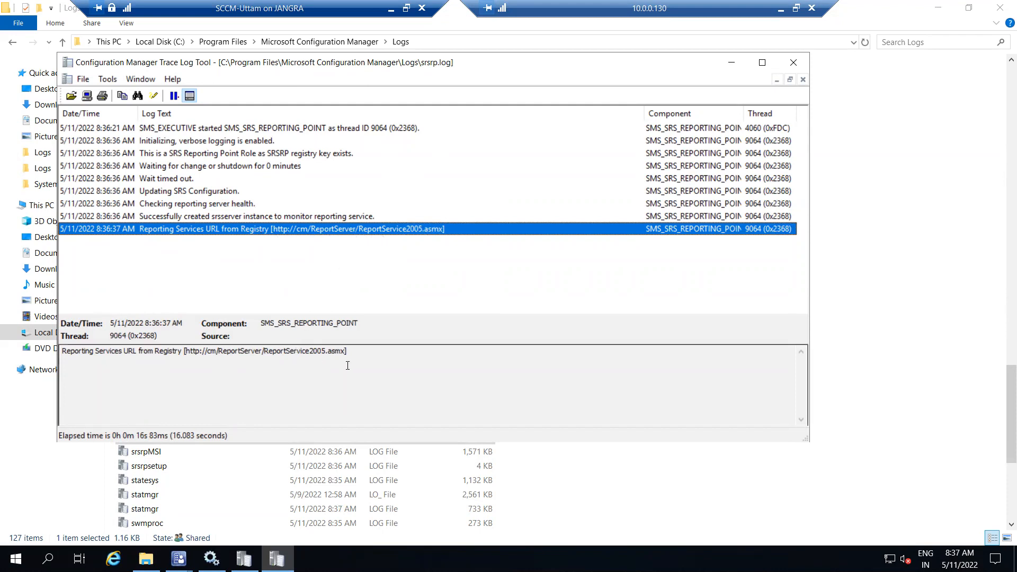
left_click(313, 341)
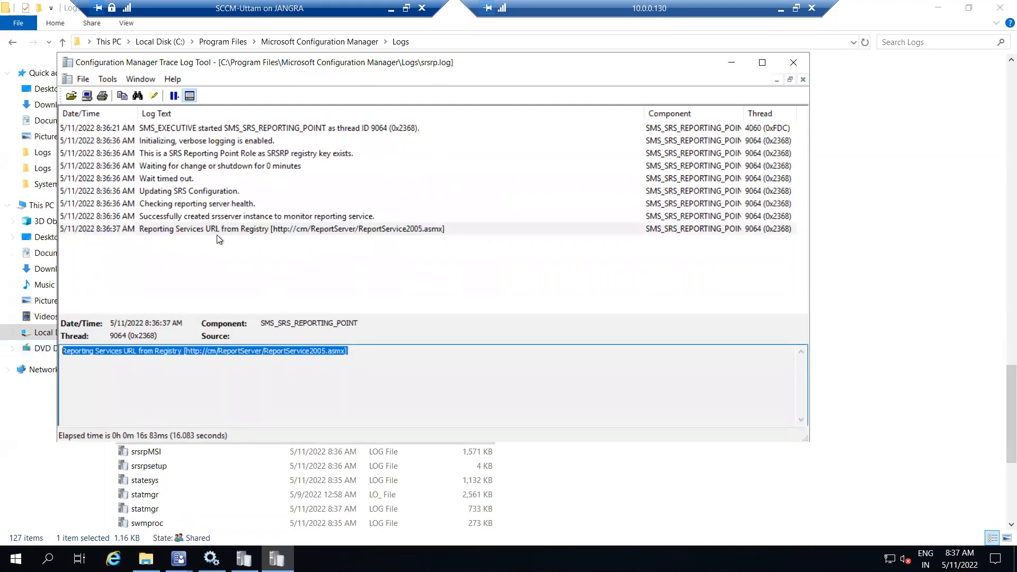
left_click(195, 232)
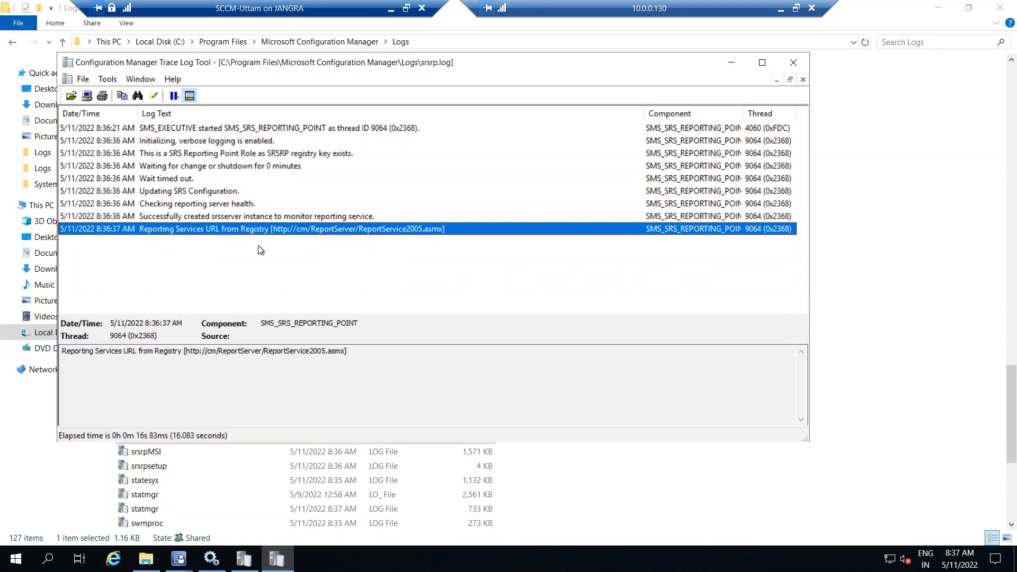
left_click(373, 357)
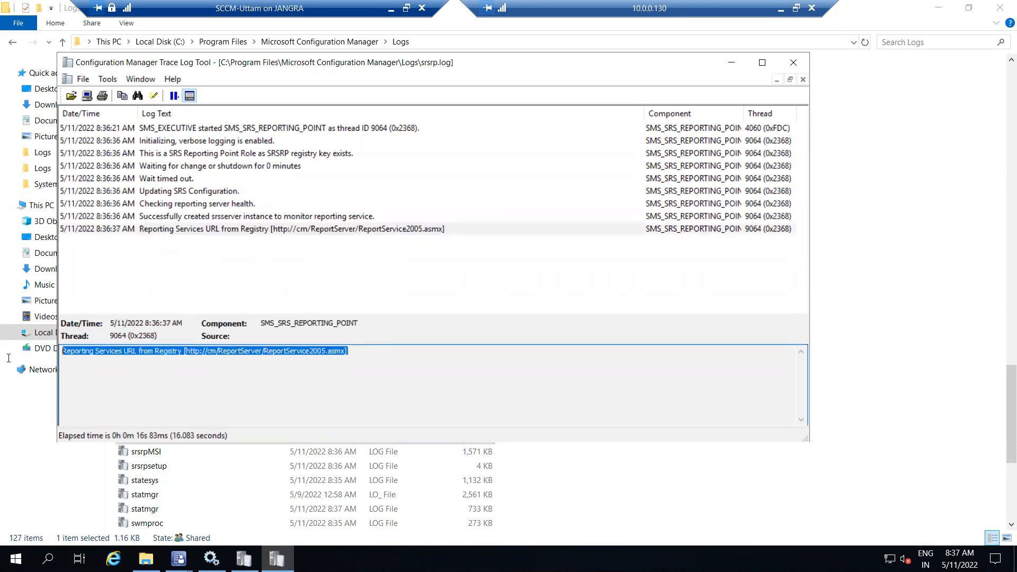
left_click(260, 223)
left_click(260, 217)
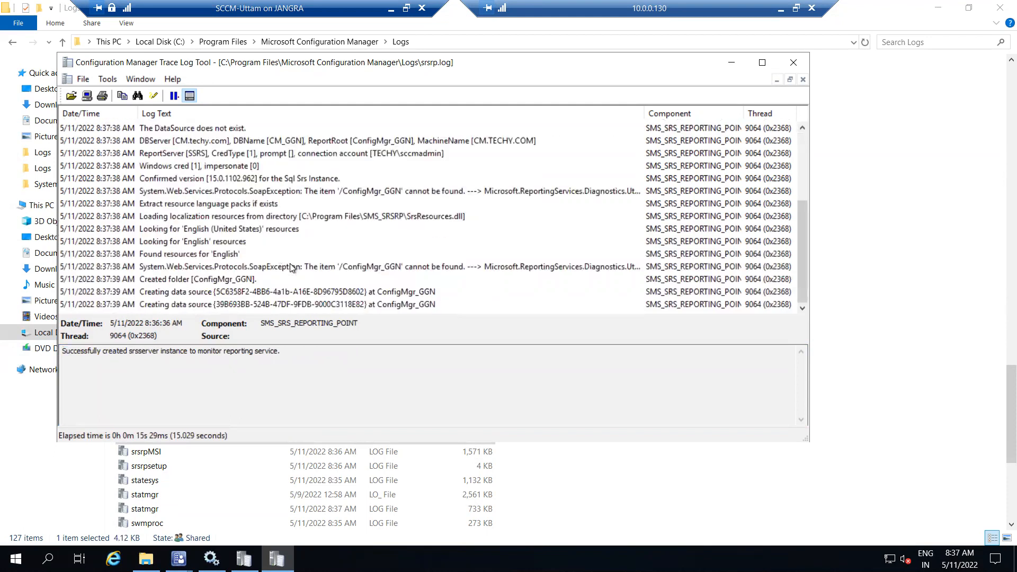
Follow the incoming srsrp log entries on data source creation, registry change notification and waiting for change or shutdown.
left_click(220, 294)
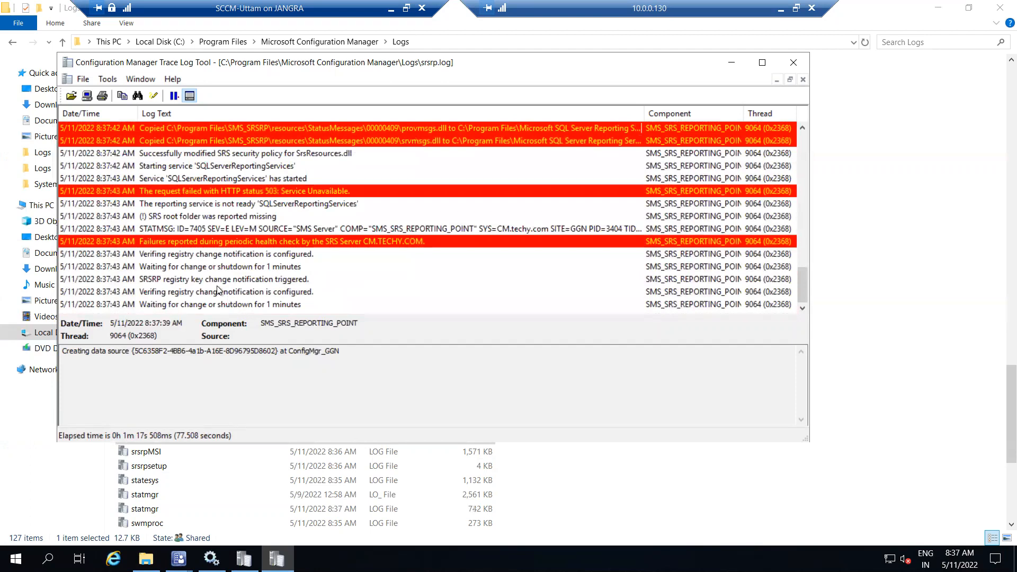
left_click(186, 279)
left_click(221, 304)
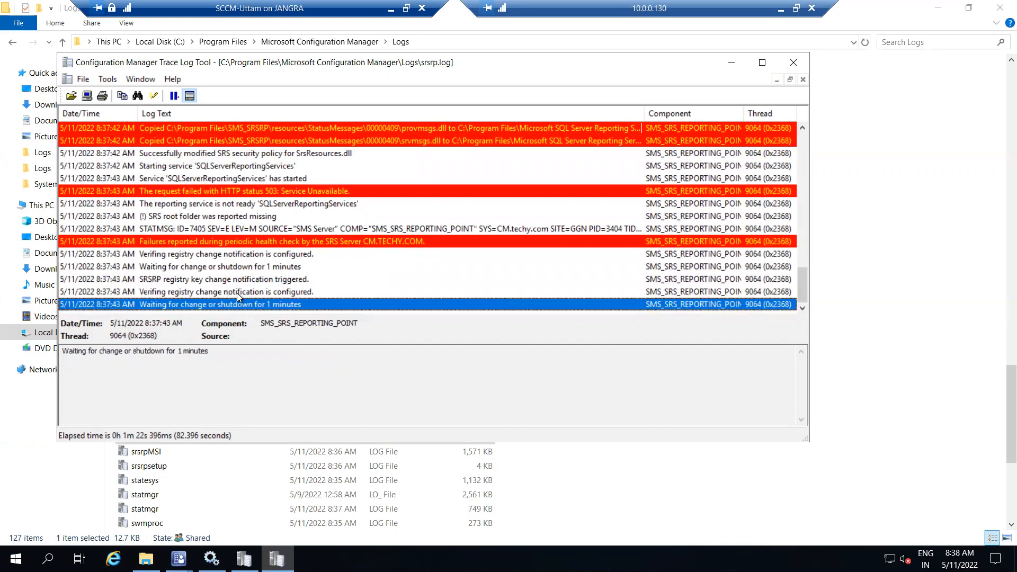
left_click(237, 293)
left_click(234, 304)
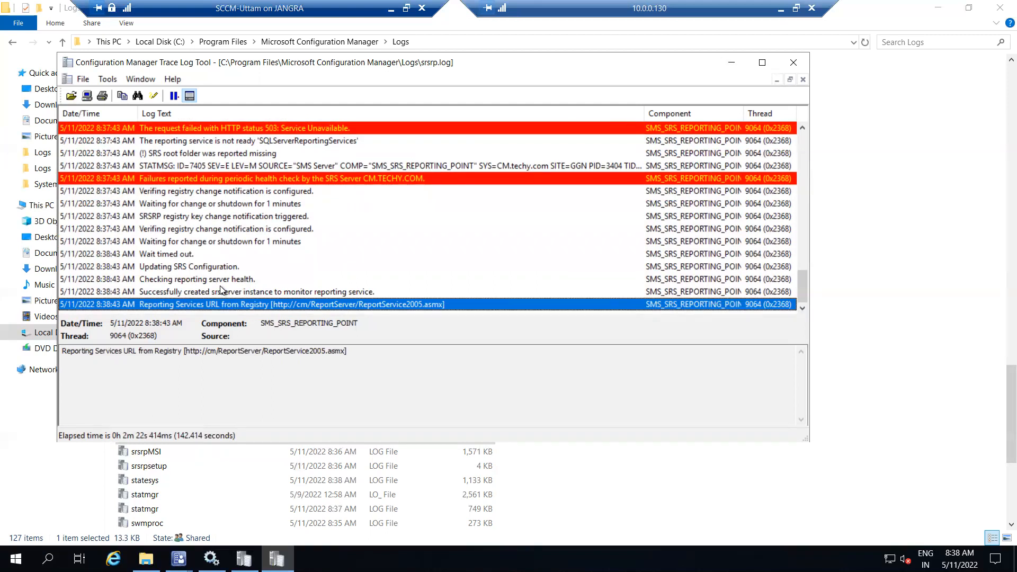
Compare the latest srsserver instance and Reporting Services URL entries, maximizing the srsrp log window.
left_click(183, 292)
left_click(192, 304)
left_click(185, 291)
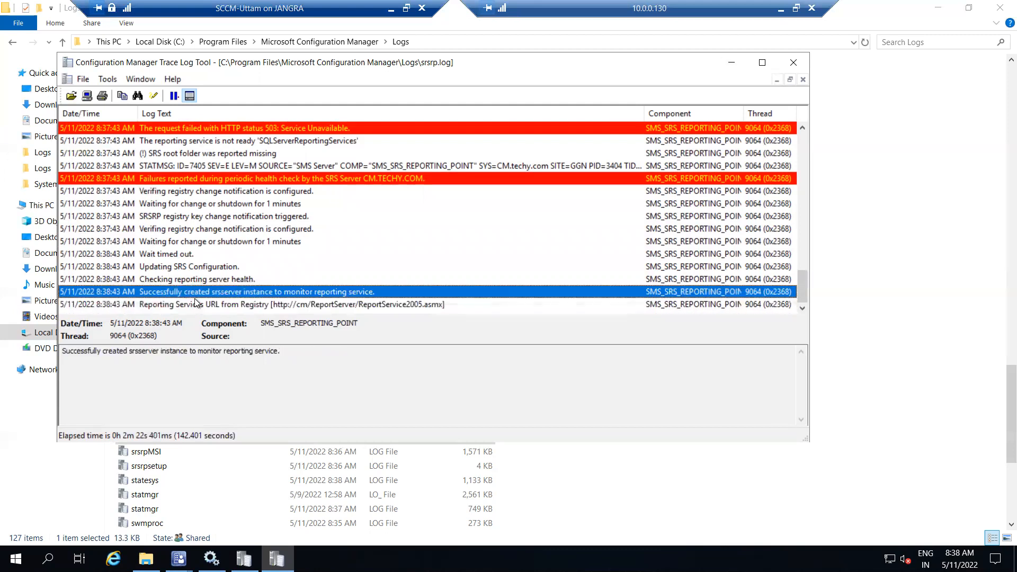
left_click(197, 304)
left_click(234, 290)
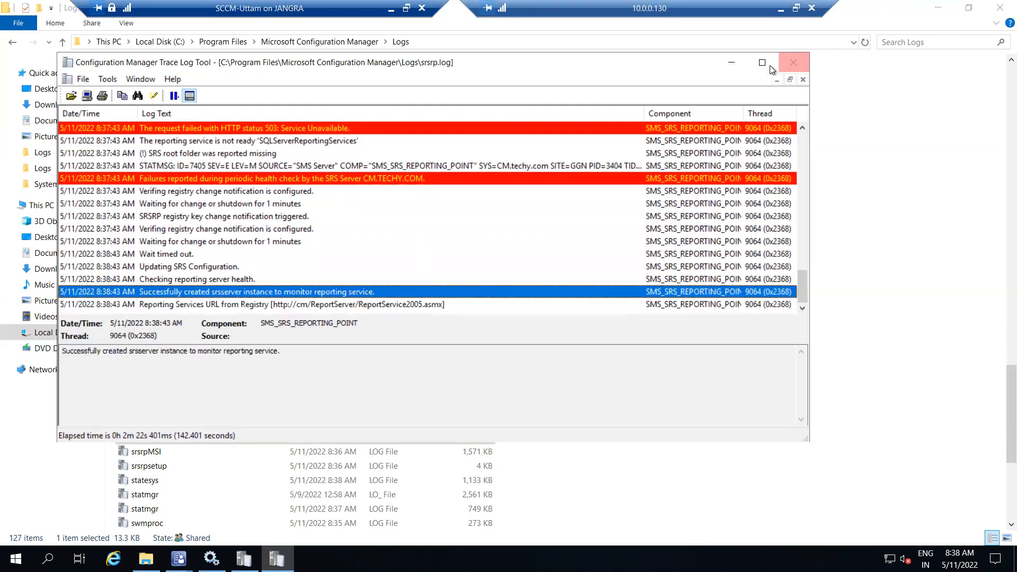
key("super+Up")
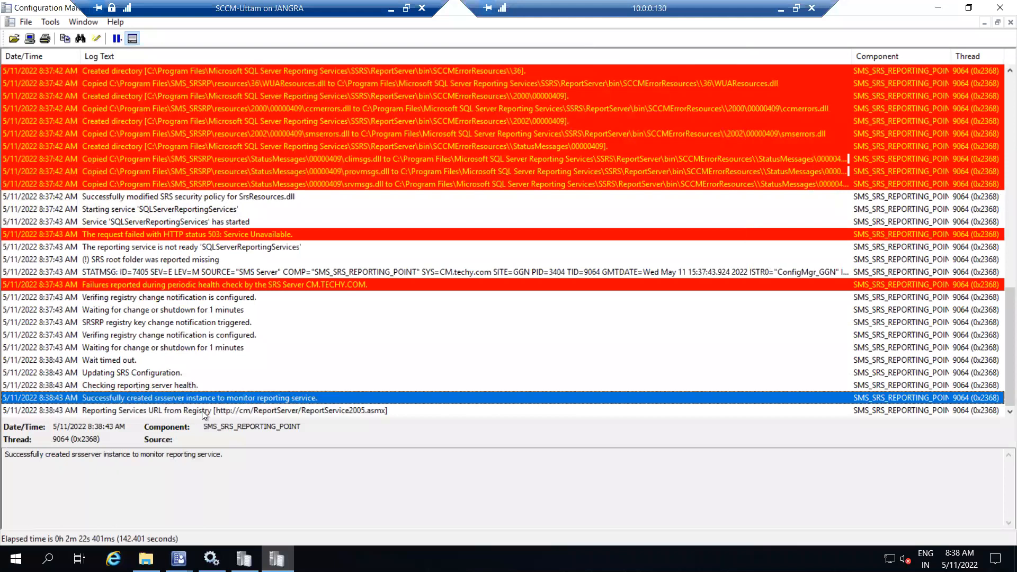
left_click(203, 412)
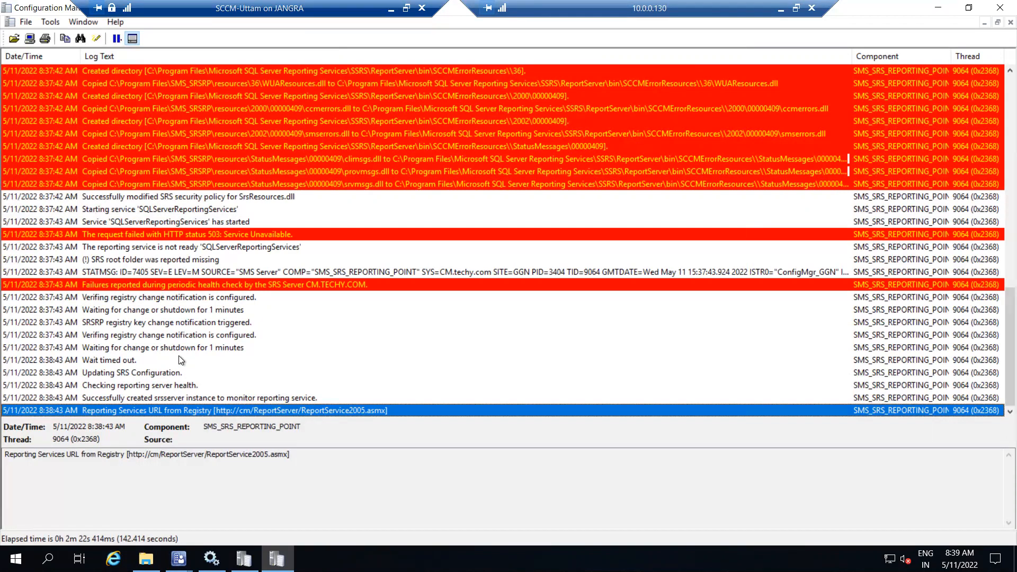
Minimize the srsrp log and look through the Logs folder, sorted by name, for the reporting point logs.
left_click(937, 7)
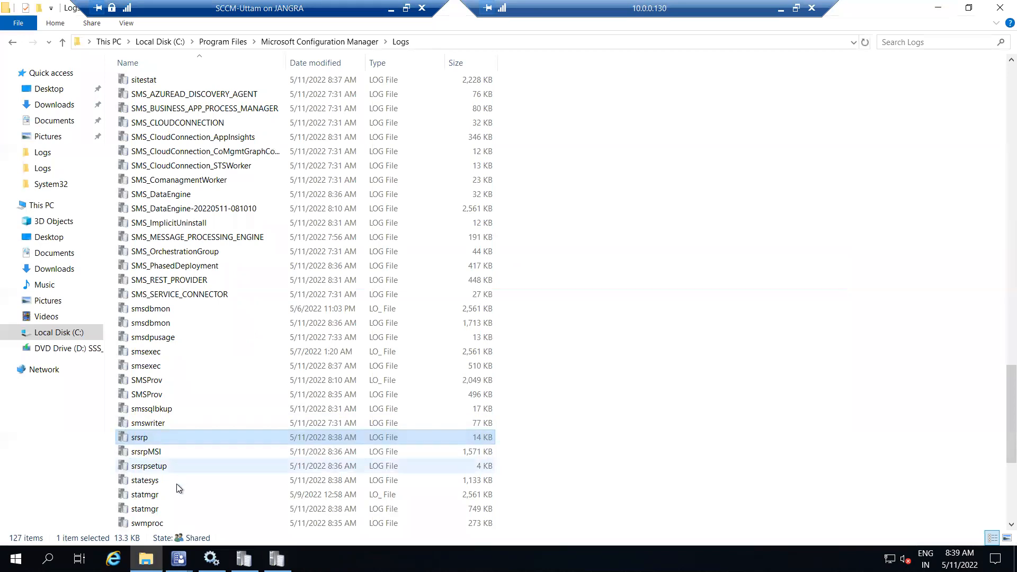
left_click(155, 466)
left_click(147, 437)
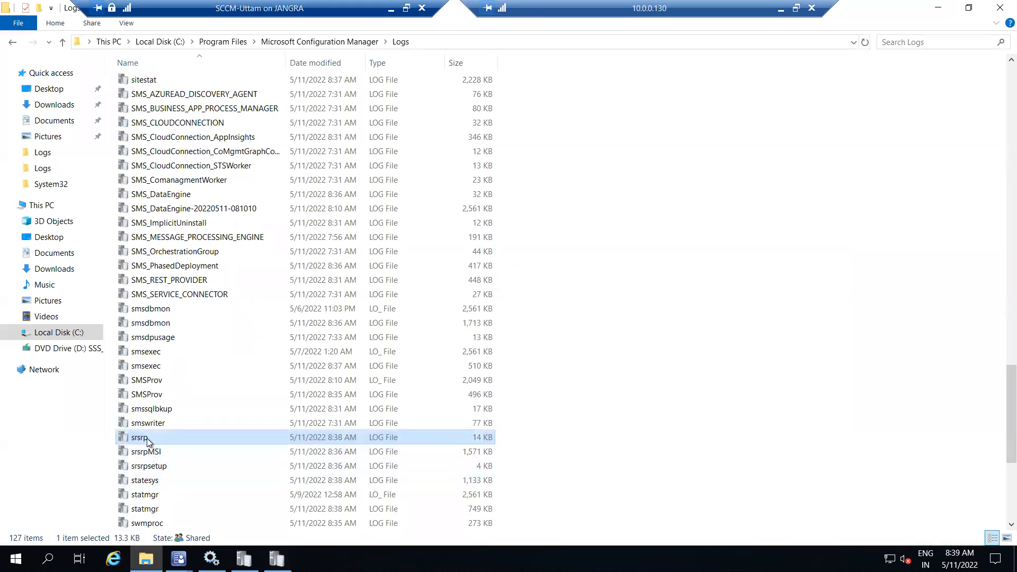
scroll(162, 442, "down", 1)
scroll(164, 444, "down", 2)
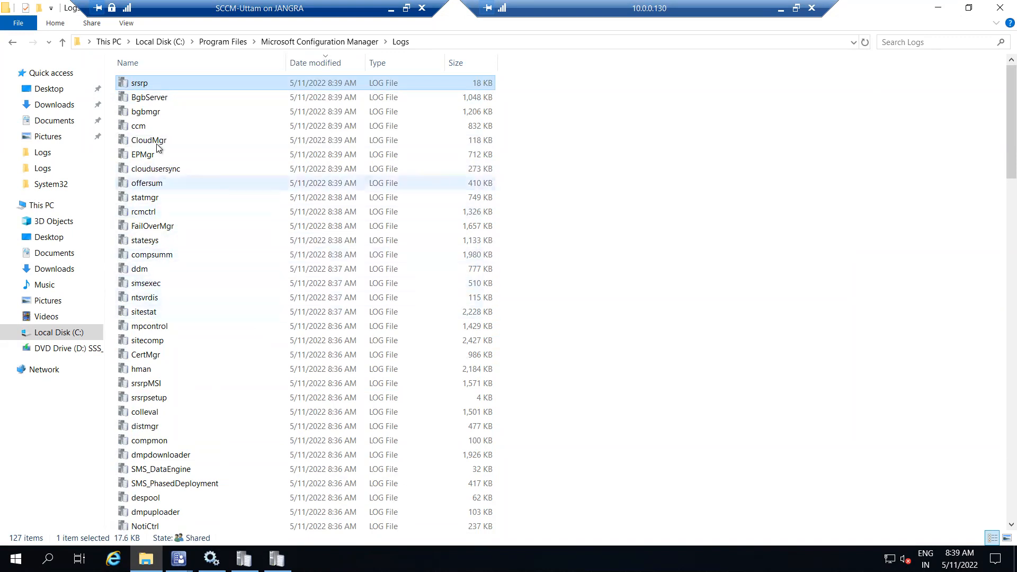
left_click(148, 63)
scroll(304, 342, "down", 4)
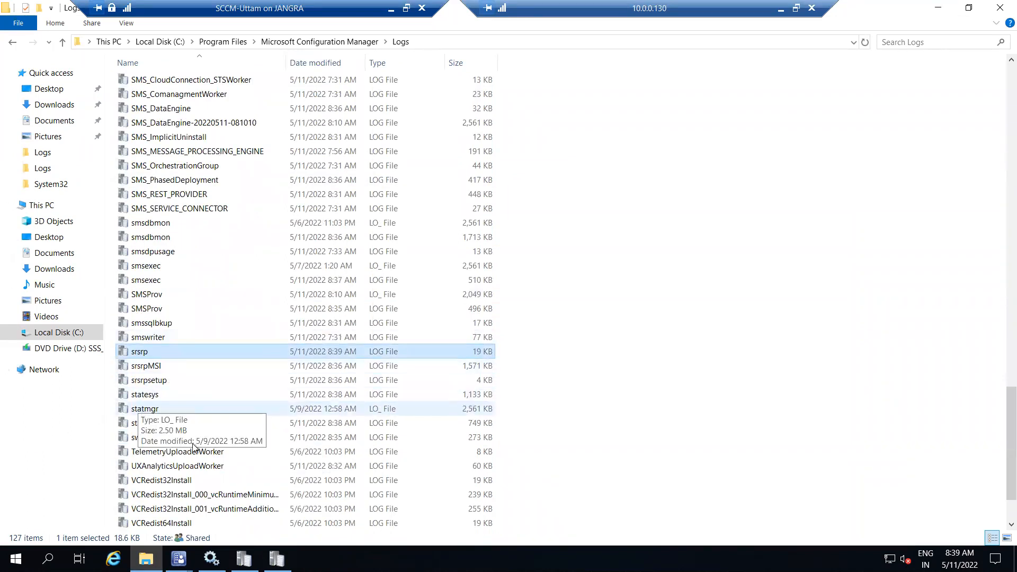
Return to the srsrp log and inspect the deployed report entry for Hardware 07B - USB devices by manufacturer and description.
left_click(277, 559)
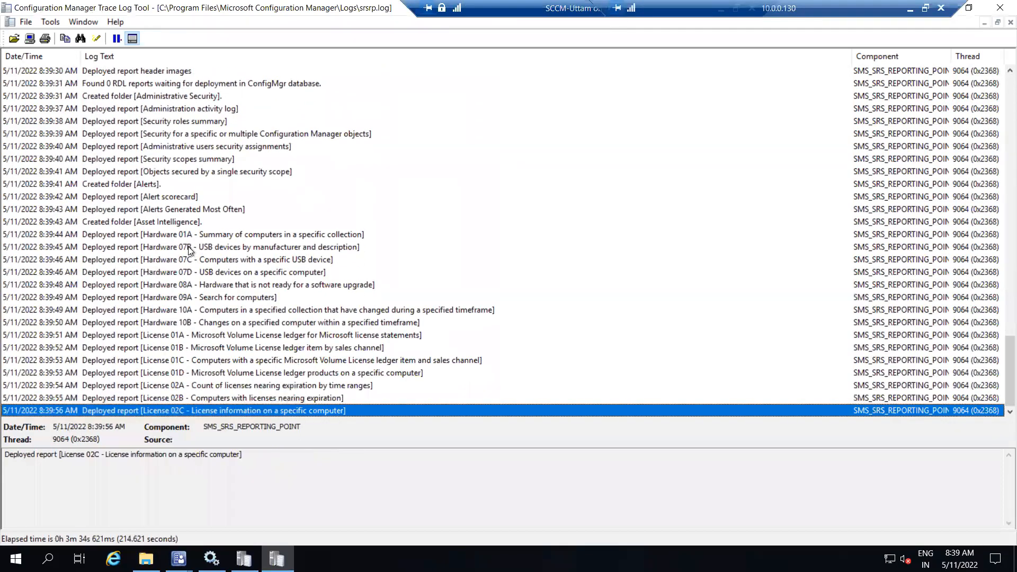
left_click(180, 234)
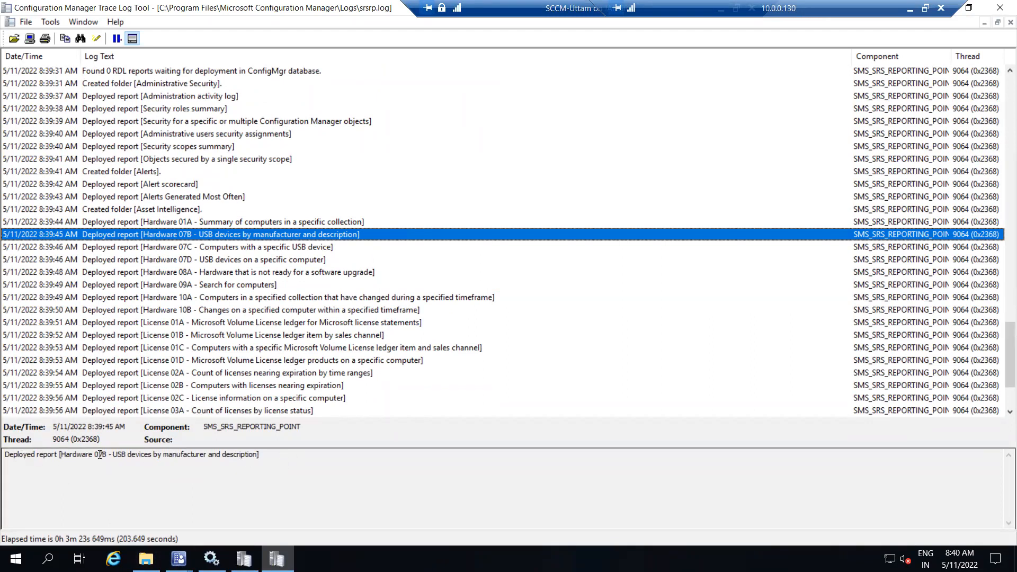
mouse_move(65, 454)
left_mouse_down()
mouse_move(257, 455)
mouse_move(62, 455)
left_mouse_up()
left_click(231, 457)
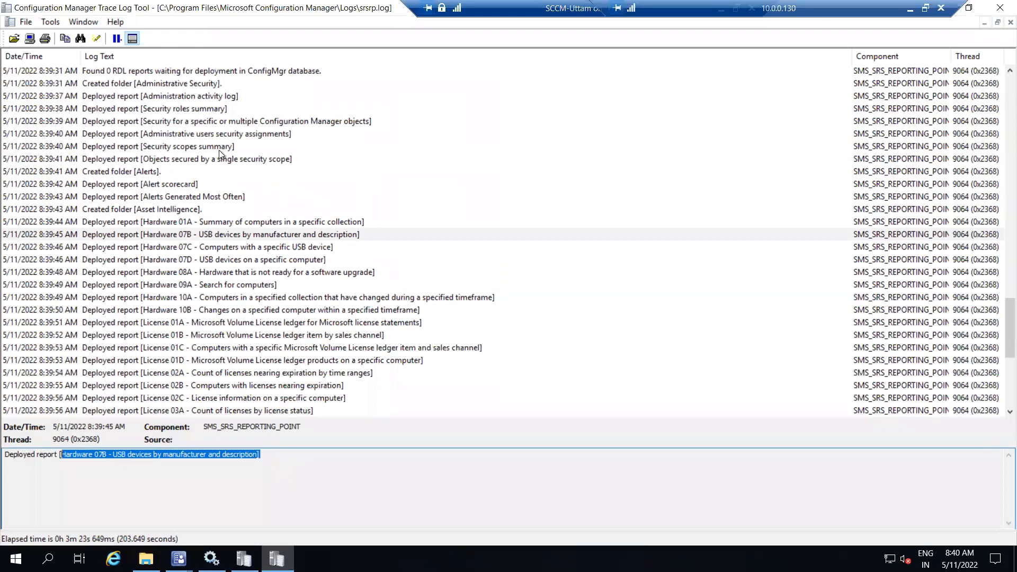
Review the deployed report entries from Hardware 07B and 07C down to Software 07B in the srsrp log.
left_click(267, 243)
left_click(259, 236)
left_click(262, 248)
scroll(280, 297, "down", 9)
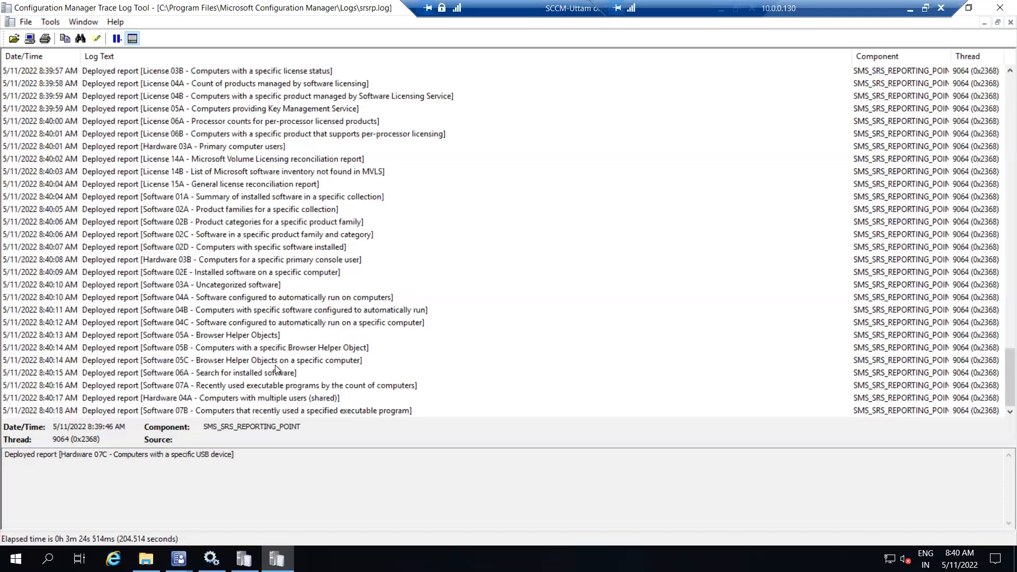
left_click(262, 410)
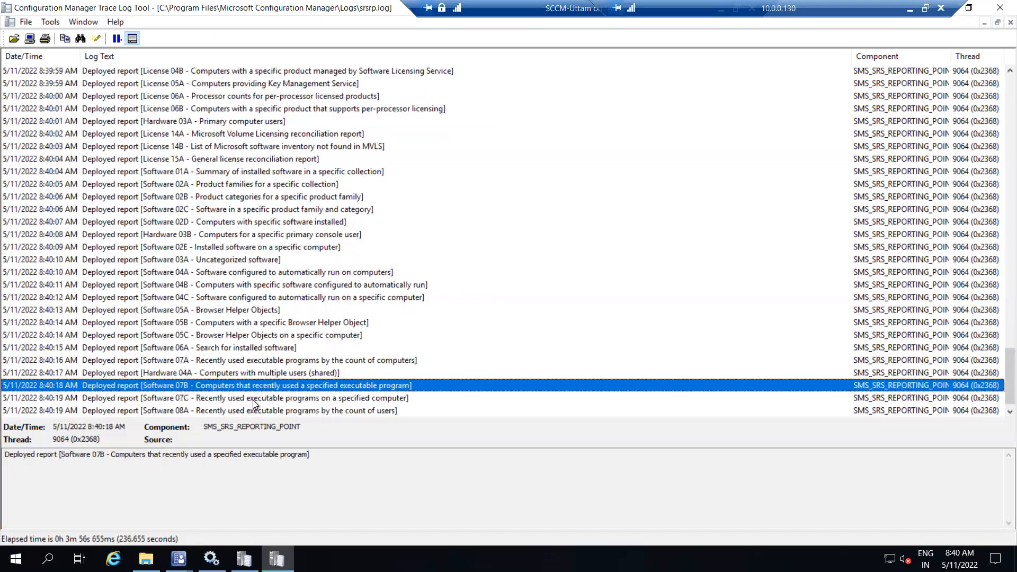
Check the newest deployed report entries in the srsrp log and the final installation entries in the srsrpsetup log.
left_click(254, 411)
left_click(247, 412)
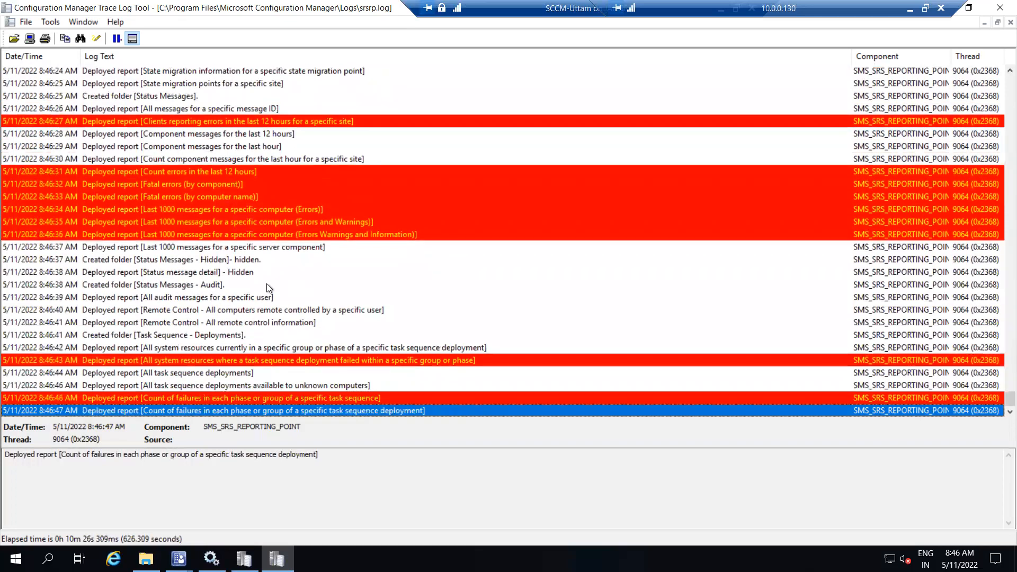
left_click(244, 558)
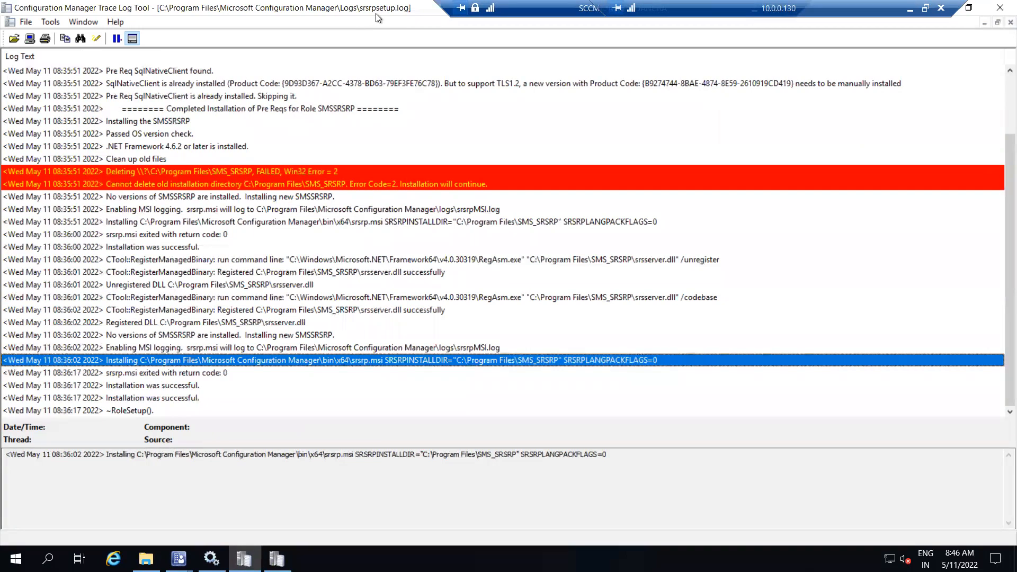
left_click(180, 385)
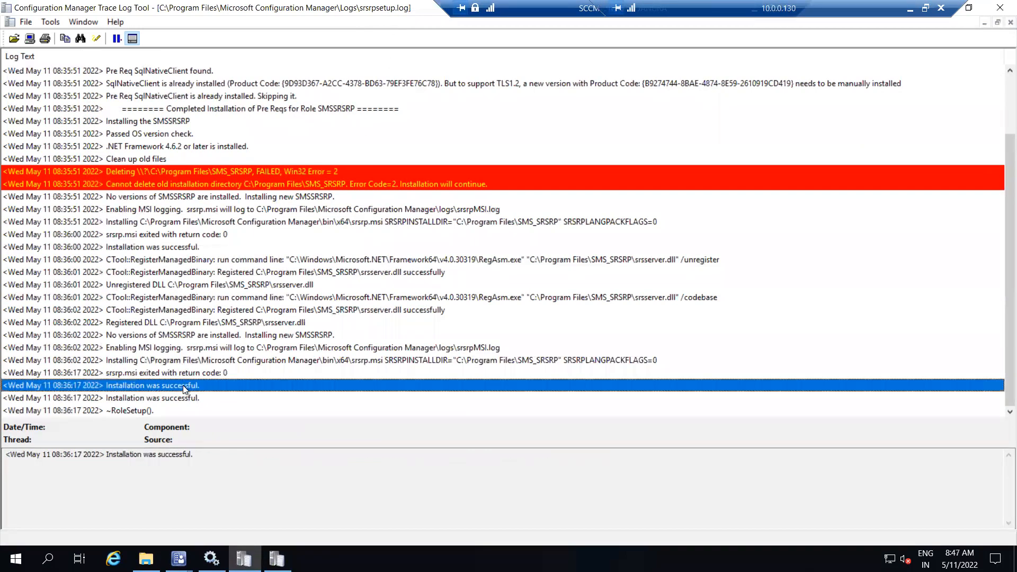
left_click(183, 398)
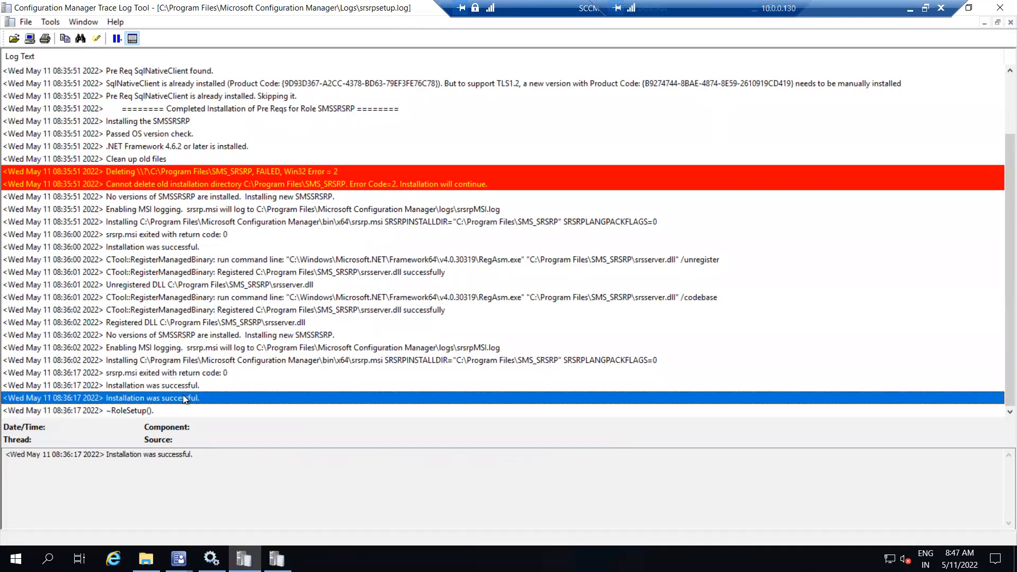
left_click(319, 360)
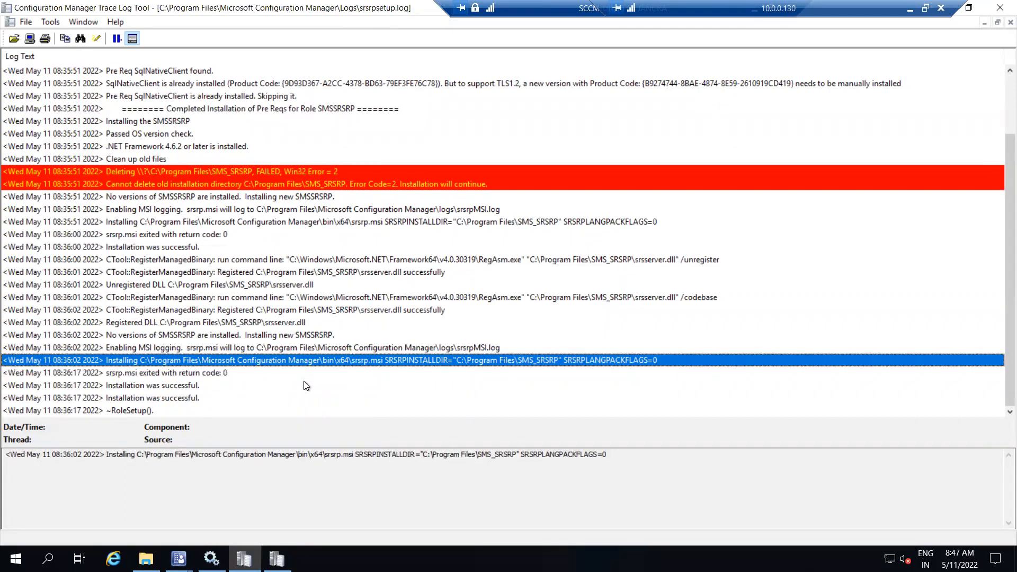
left_click(165, 392)
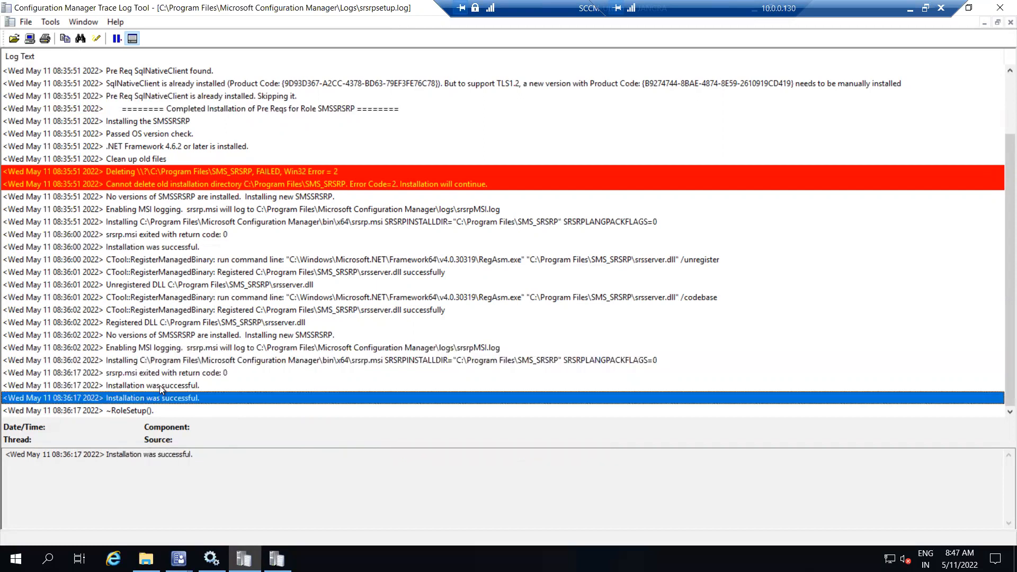
left_click(161, 388)
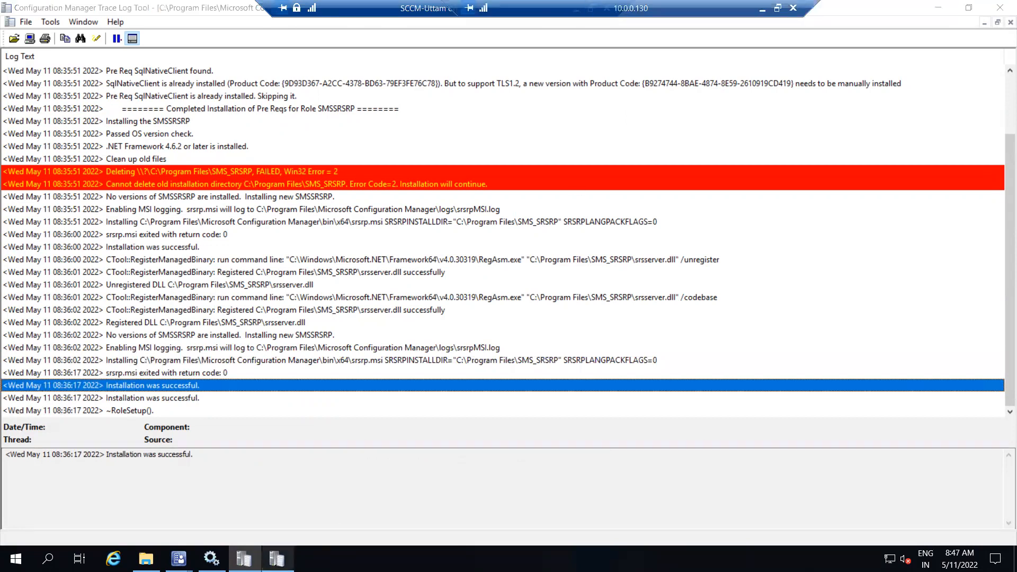
Return to the srsrp log and inspect its latest registry change notification and waiting entries.
left_click(277, 558)
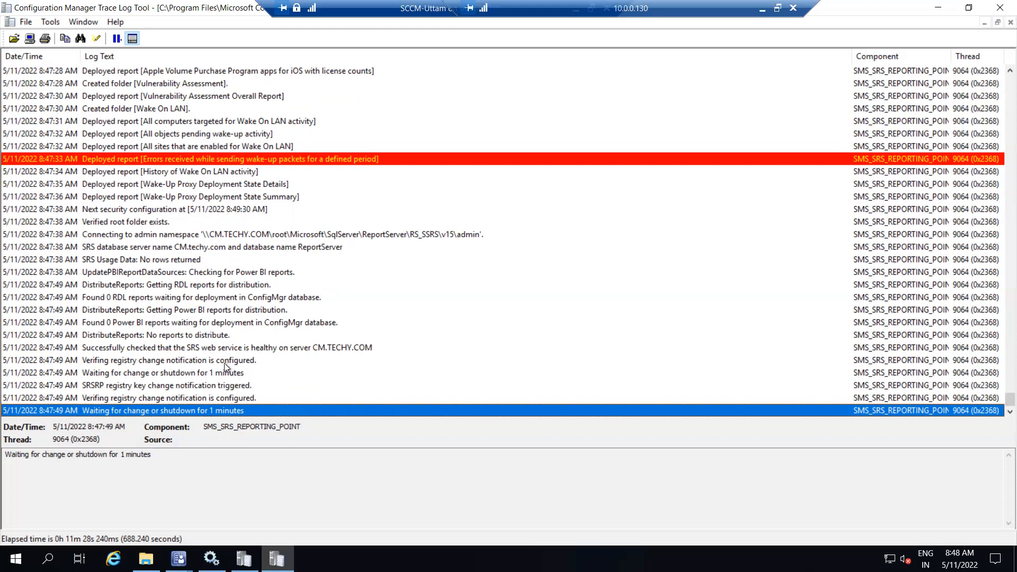
left_click(147, 373)
left_click(150, 399)
left_click(139, 385)
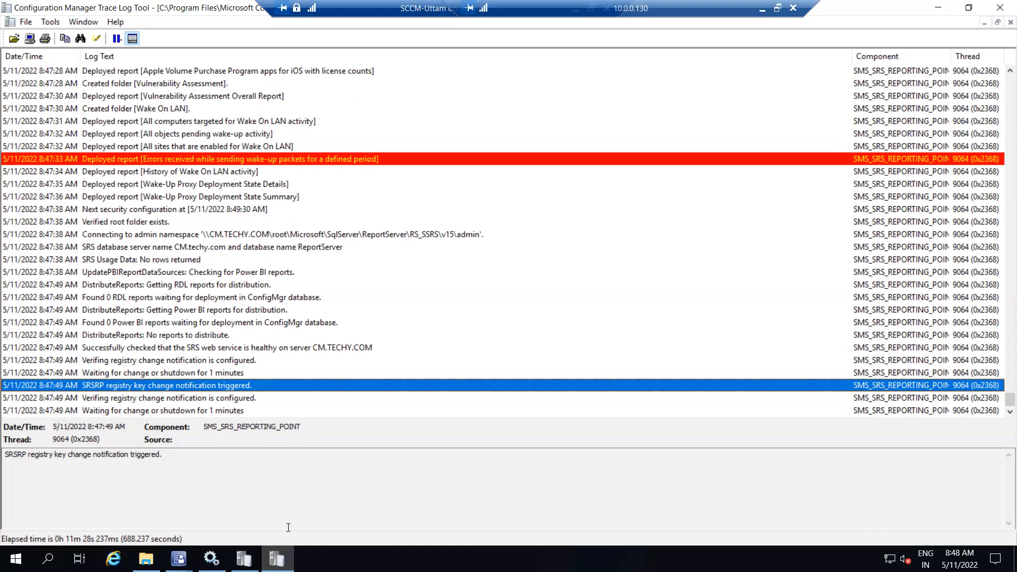
left_click(192, 411)
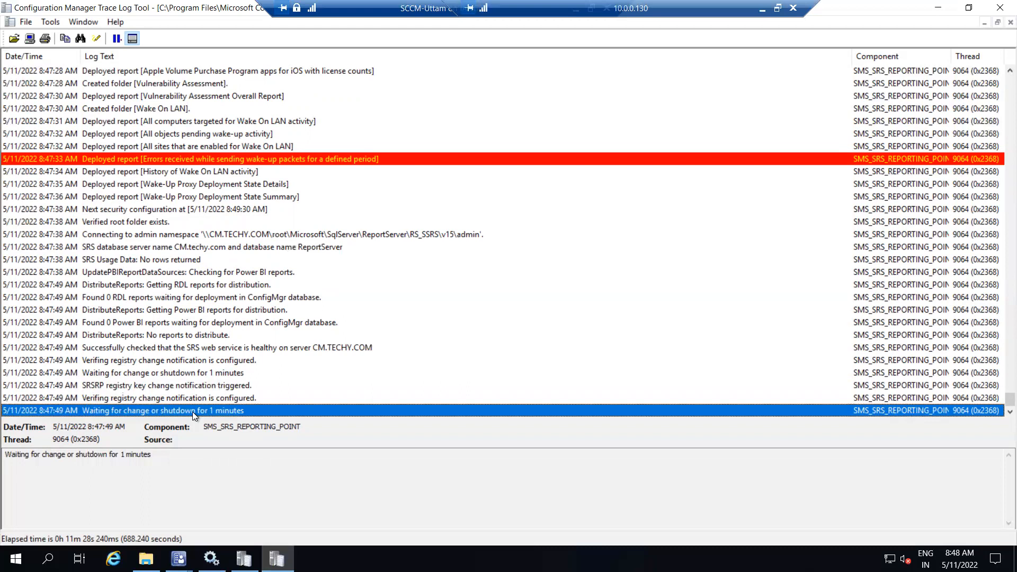
Review the srsrp log entries from the Wake-Up Proxy Deployment State reports to the admin namespace connection.
left_click(113, 222)
left_click(117, 209)
left_click(154, 196)
left_click(153, 183)
left_click(164, 196)
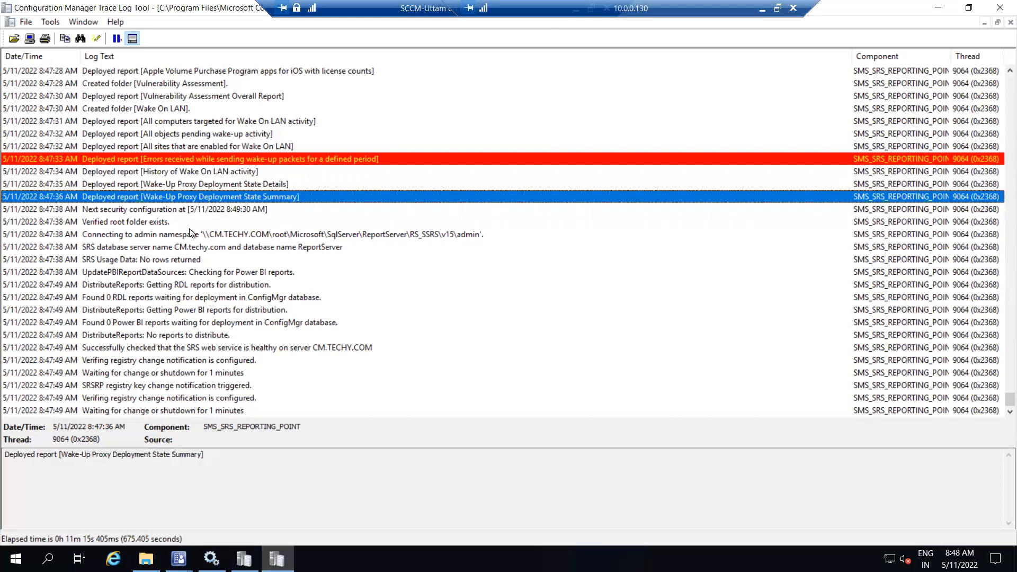
left_click(180, 235)
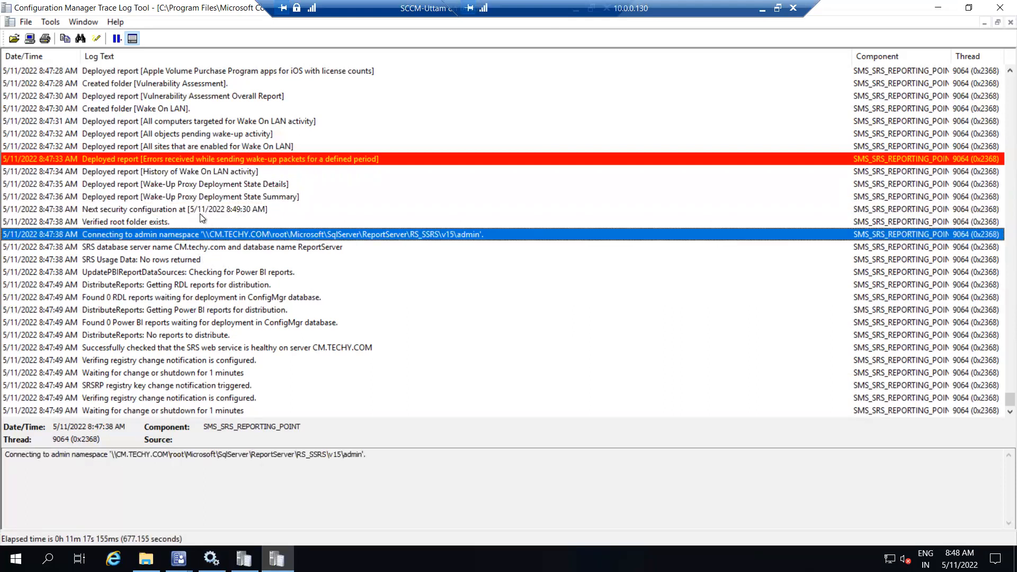
Close the Configuration Manager console and relaunch it by searching for "console".
left_click(179, 559)
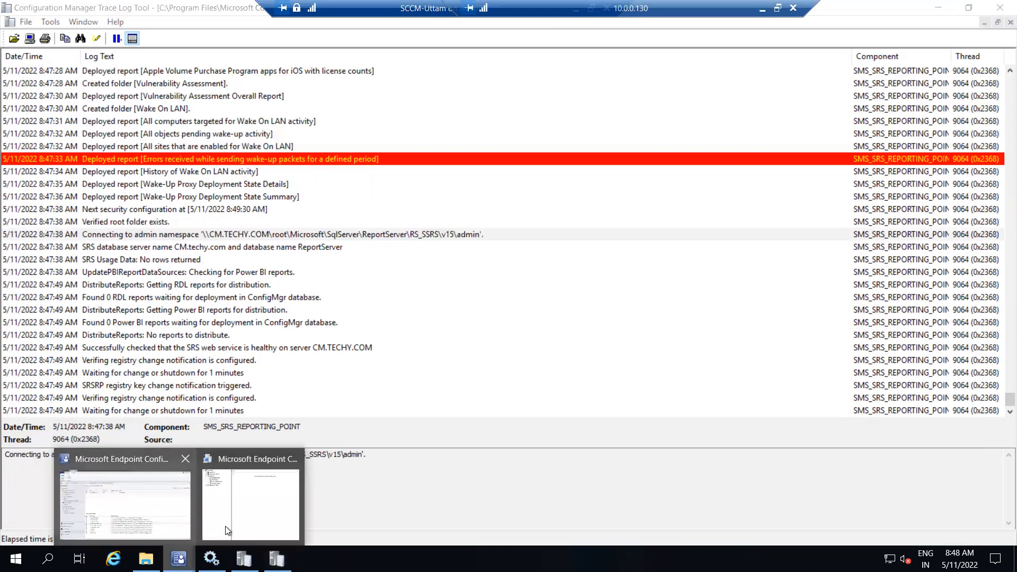
left_click(128, 513)
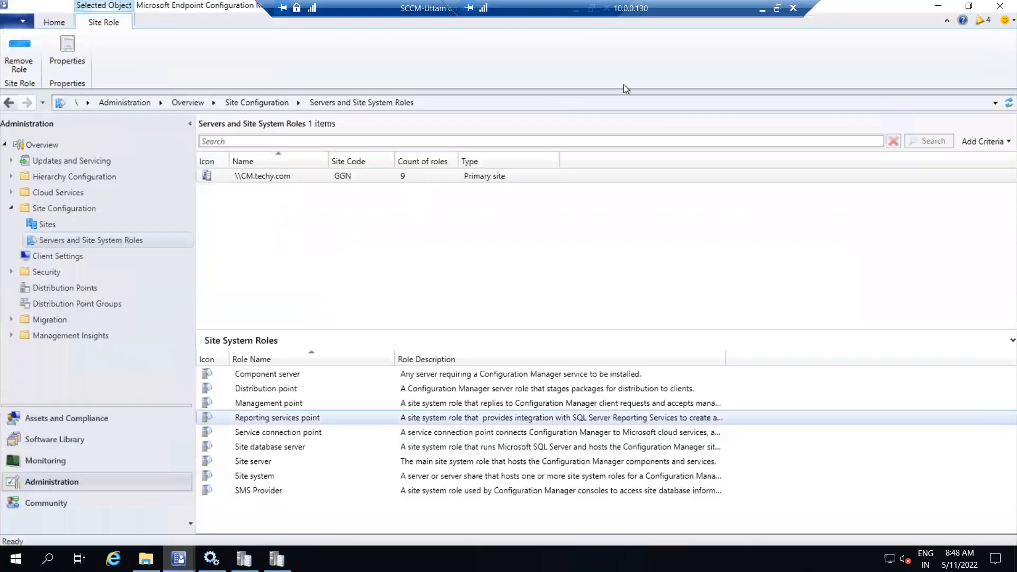
left_click(994, 6)
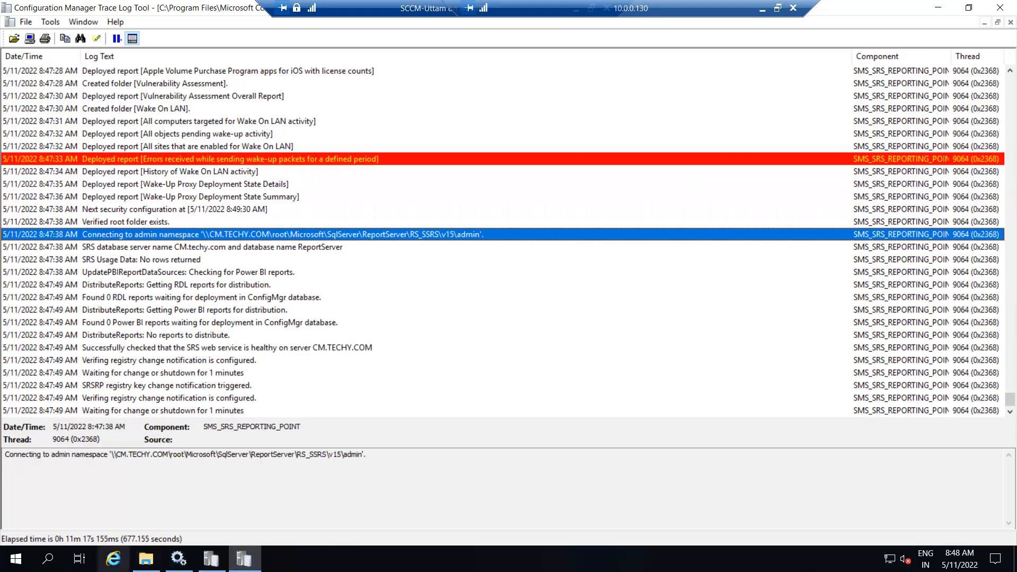
left_click(16, 559)
type("console")
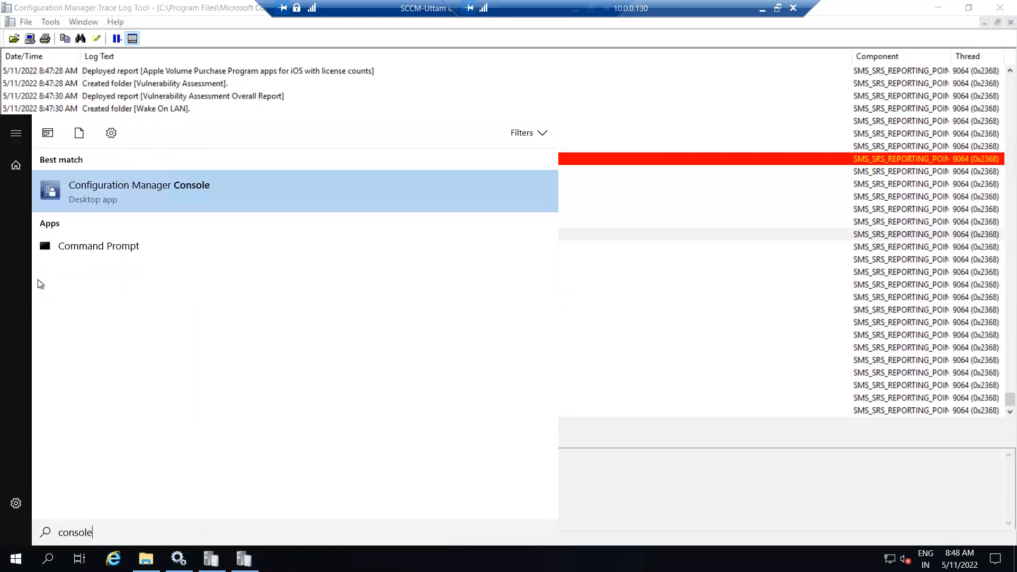
left_click(80, 189)
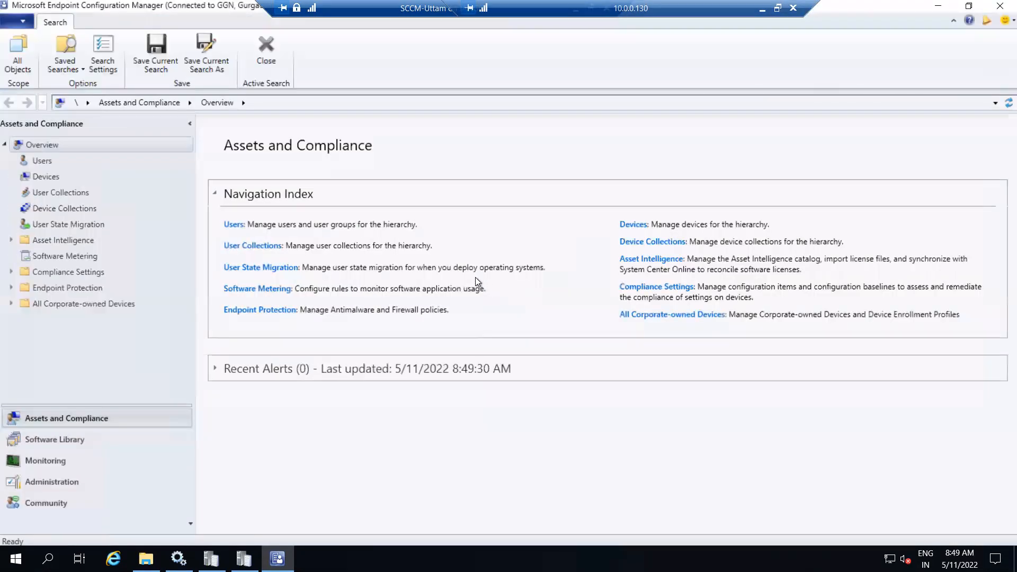
Open the full Reports list under Reporting in the Monitoring workspace.
left_click(46, 461)
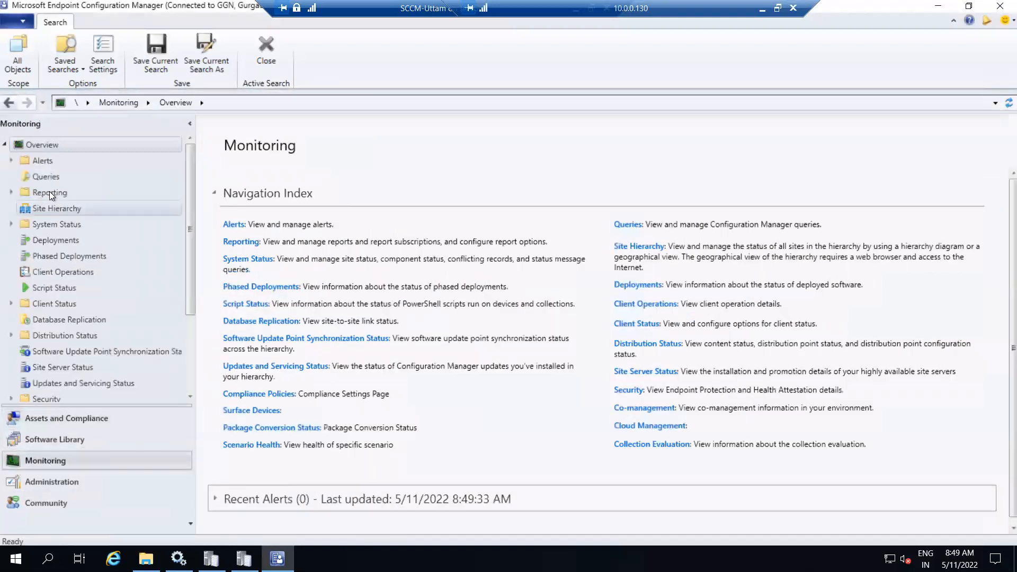
left_click(11, 192)
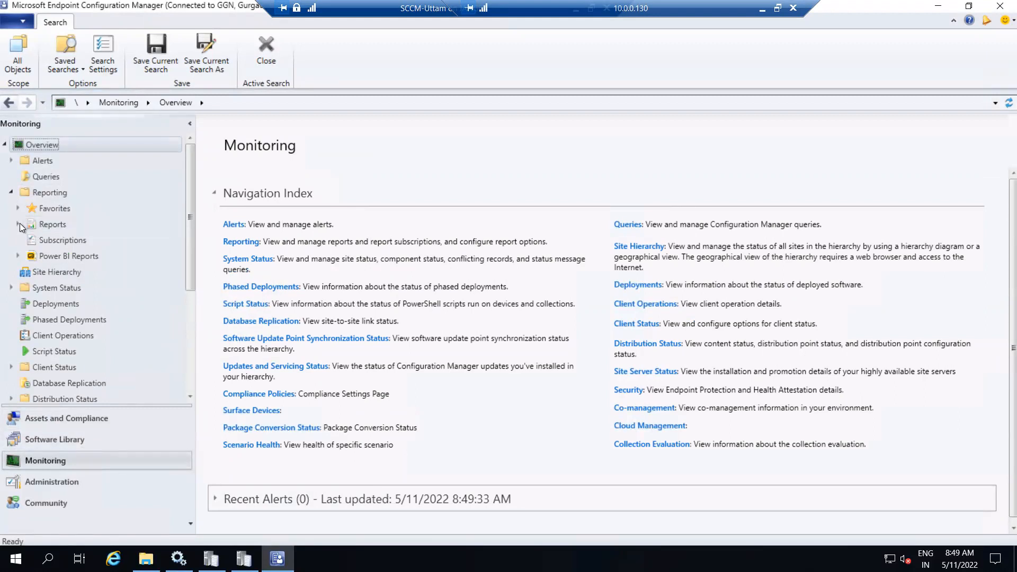
left_click(42, 224)
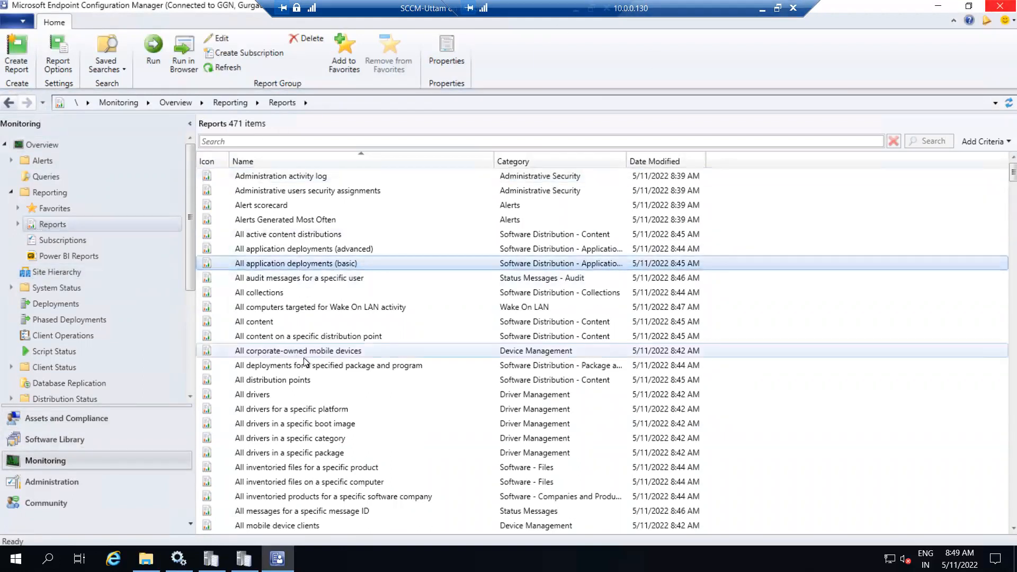
Browse the deployed reports list and examine the names, categories and modification dates of its entries.
scroll(328, 359, "down", 4)
scroll(335, 362, "down", 4)
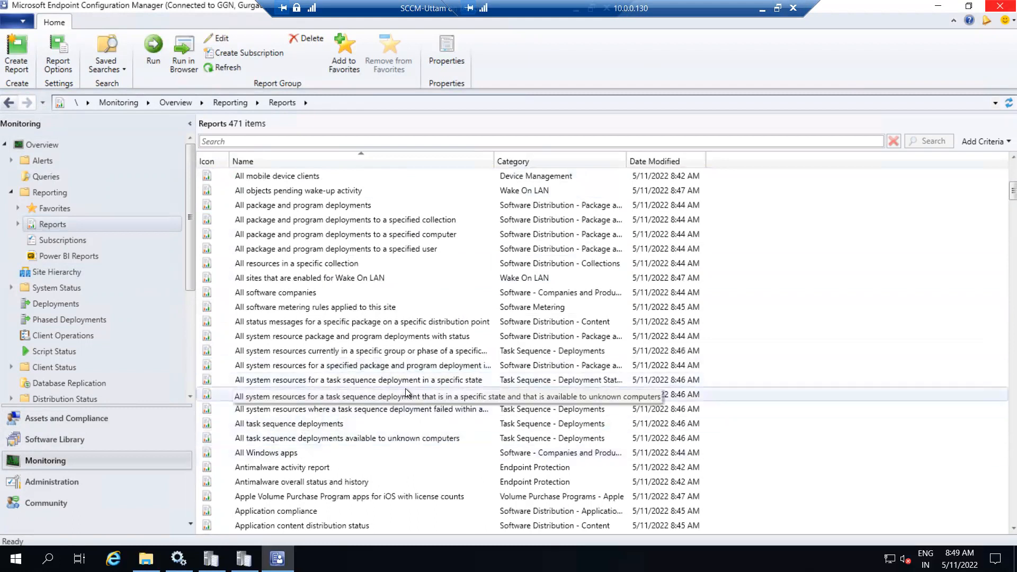
scroll(405, 387, "down", 3)
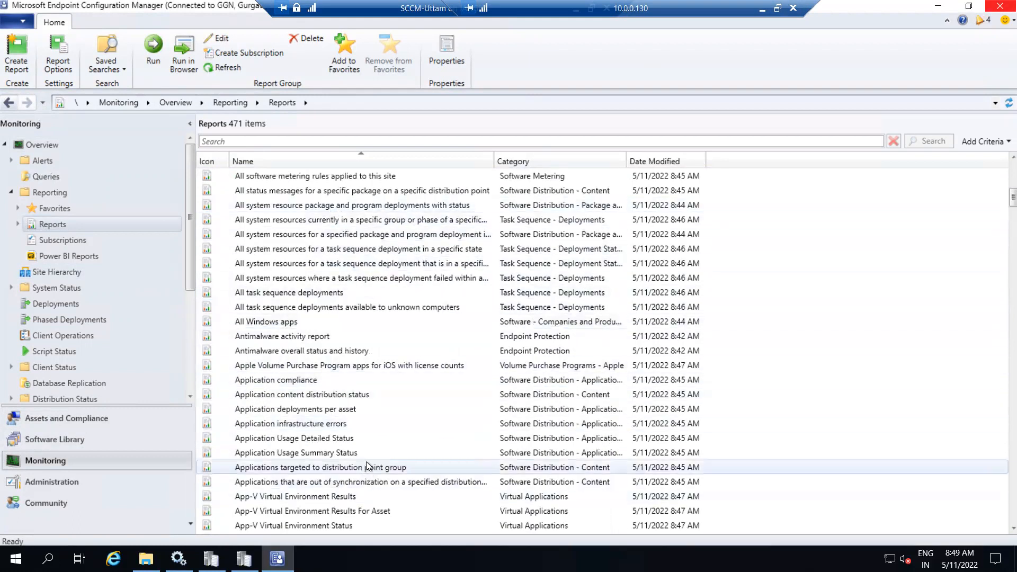
scroll(368, 462, "down", 5)
scroll(367, 459, "down", 16)
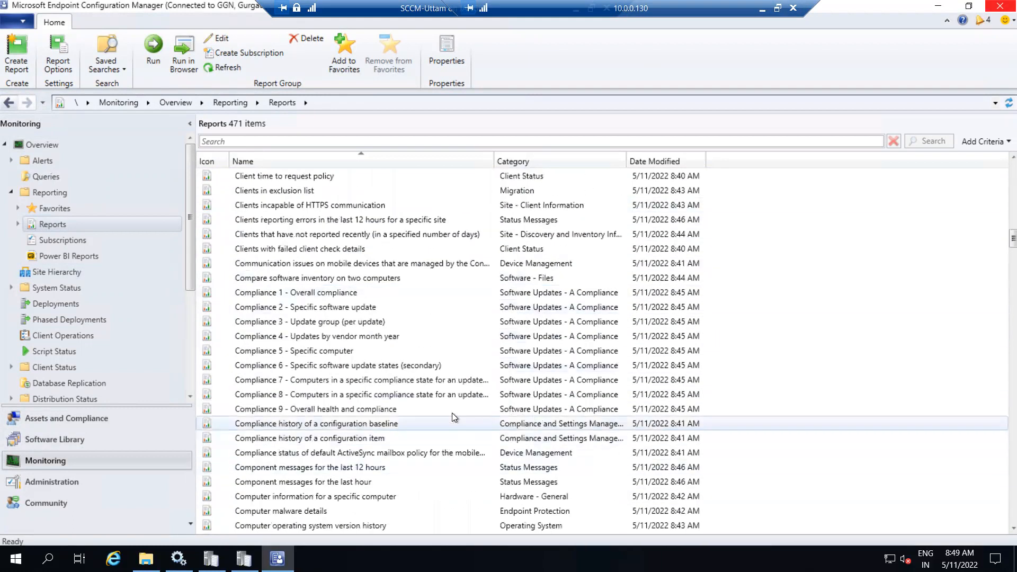
scroll(462, 398, "down", 10)
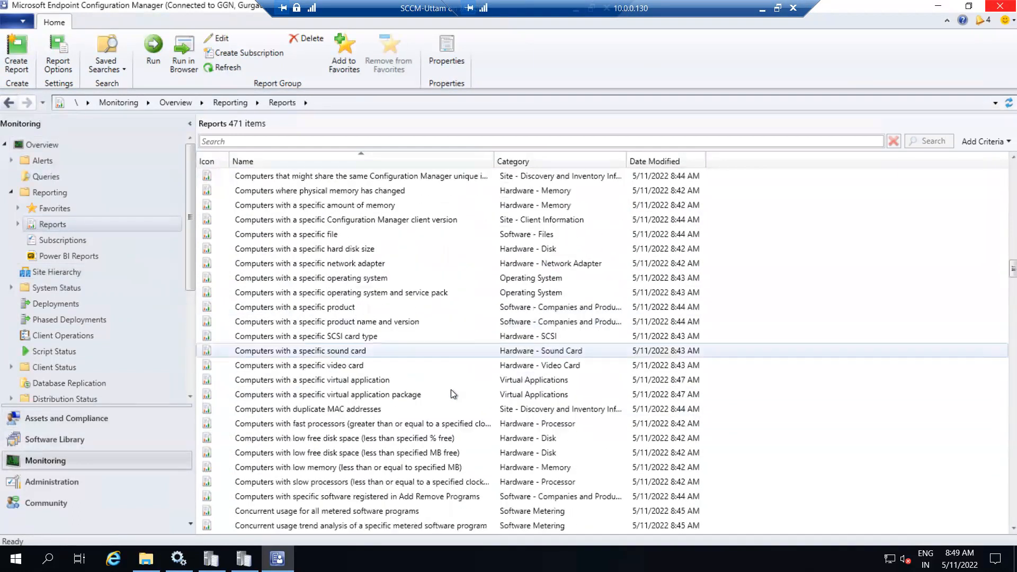
scroll(420, 379, "down", 7)
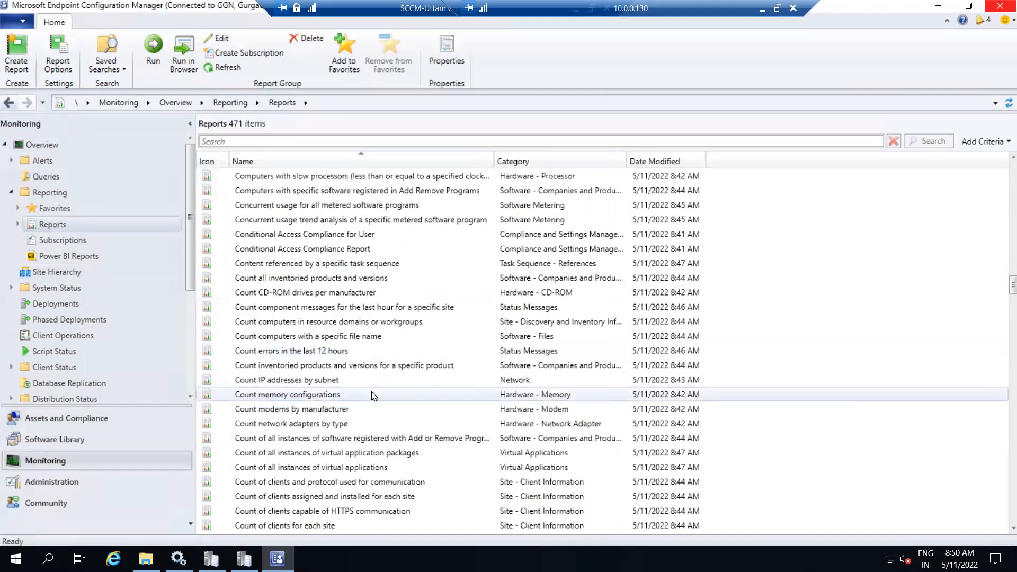
left_click(305, 205)
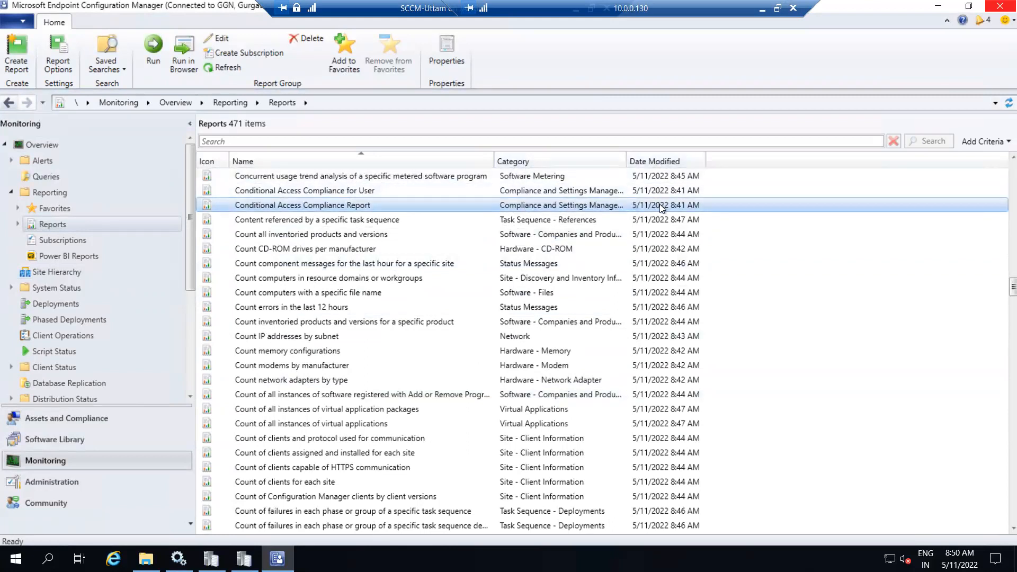
Run the Client push installation status details report from the Client Push report folder and reposition its window.
left_click(17, 224)
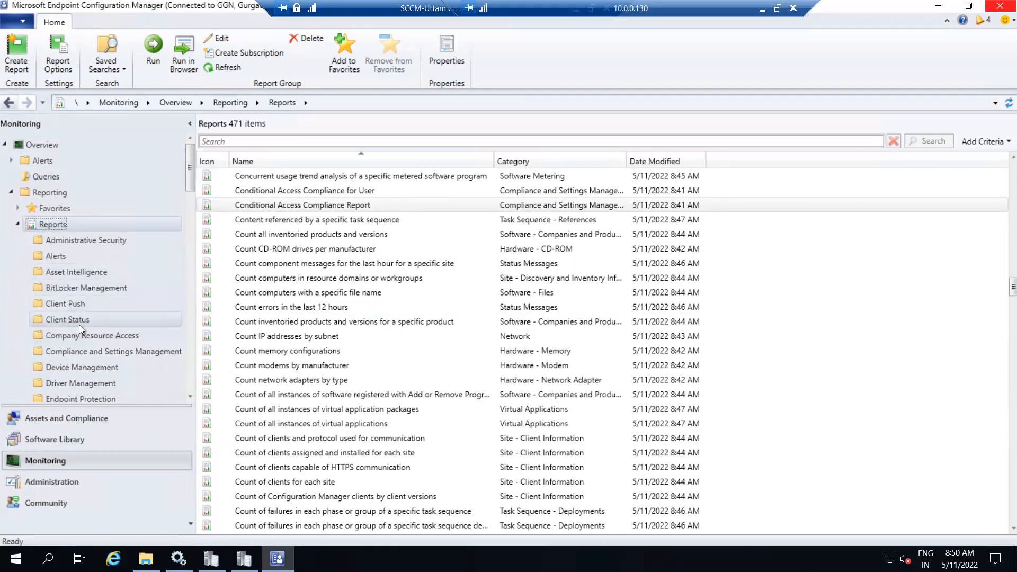
left_click(65, 304)
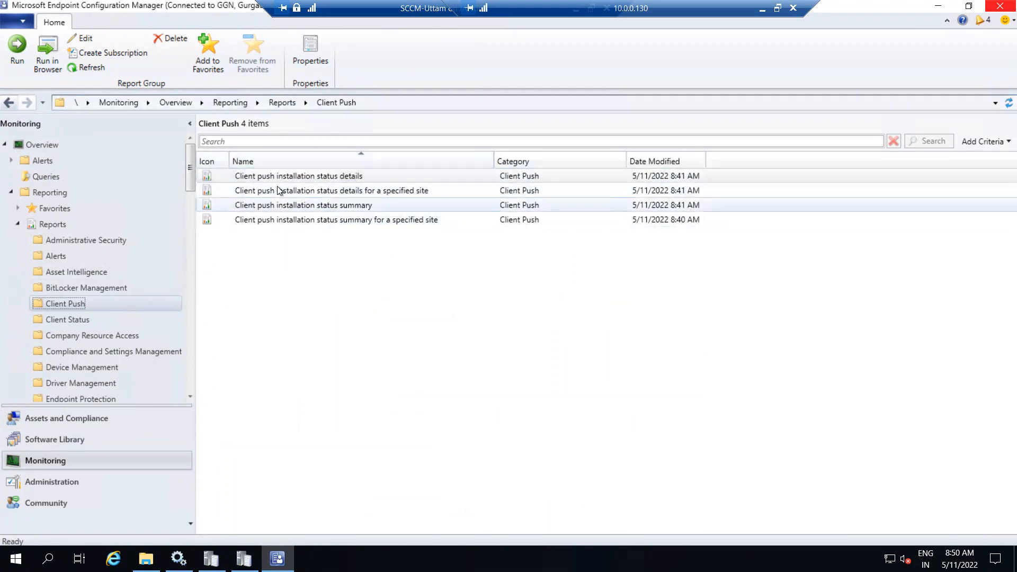
left_click(295, 177)
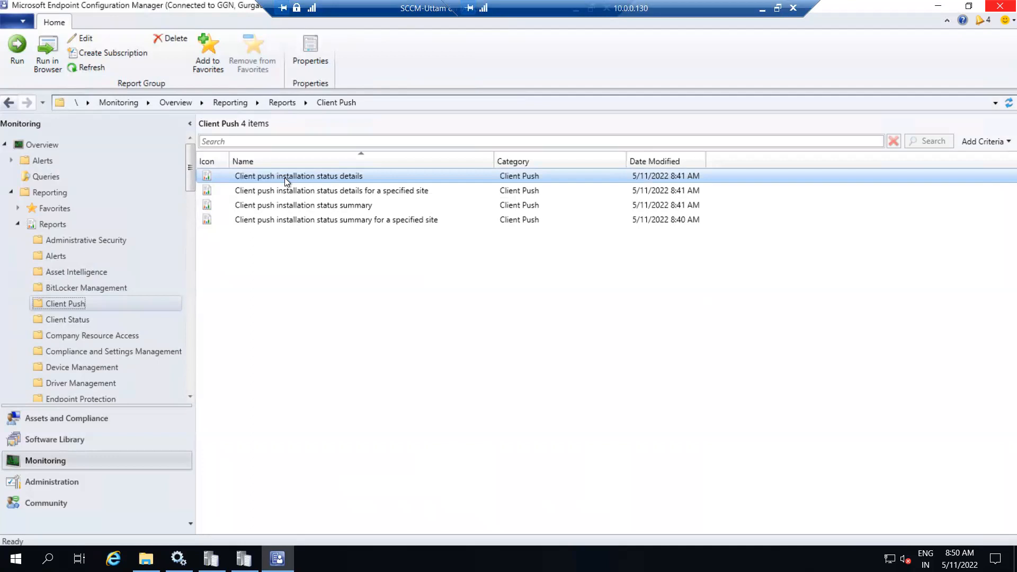
right_click(339, 175)
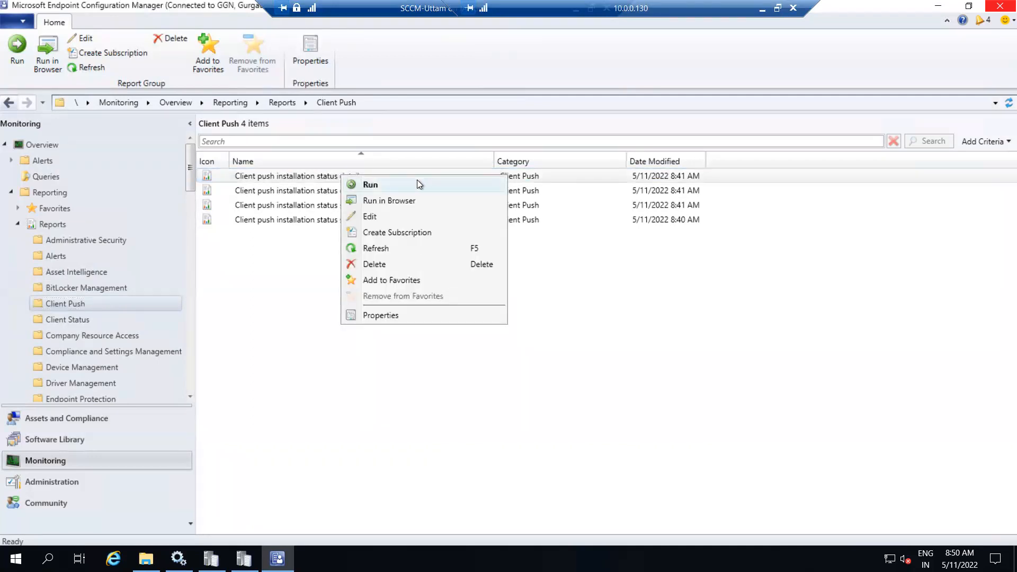
left_click(395, 182)
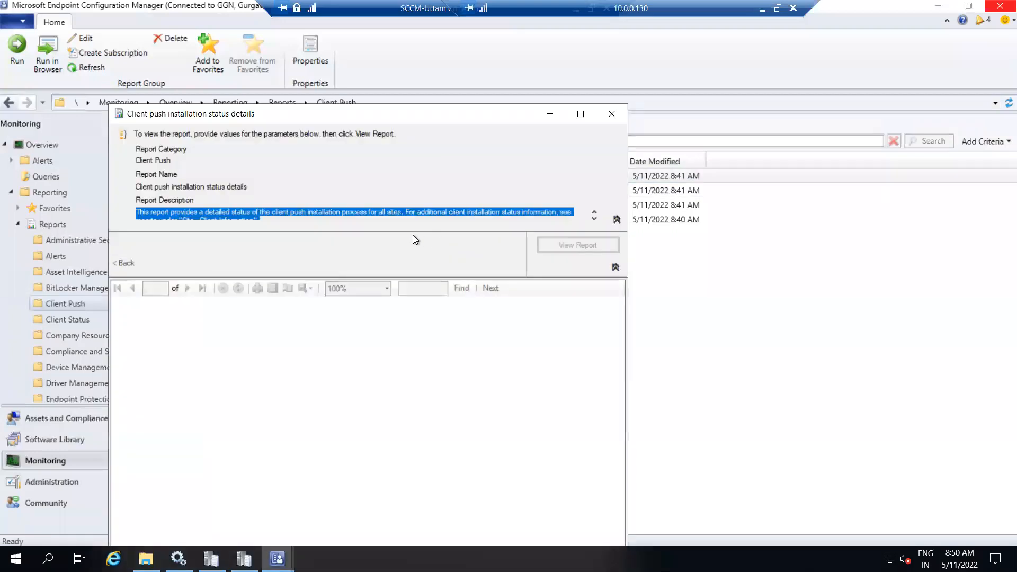
left_click_drag(436, 117, 570, 46)
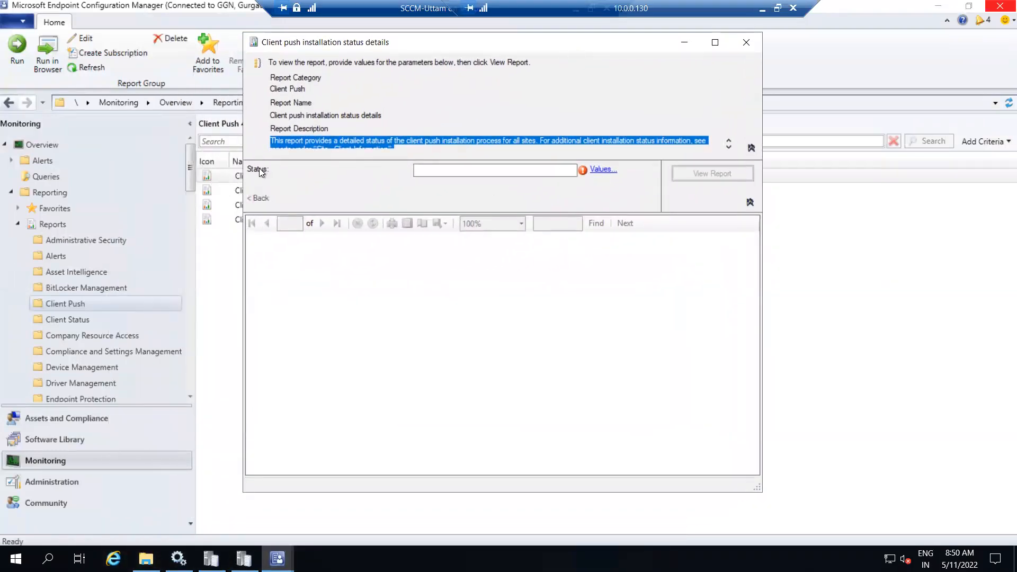
Set the Status parameter to All, generate the Client push installation status details report, and maximize its window.
left_click(602, 170)
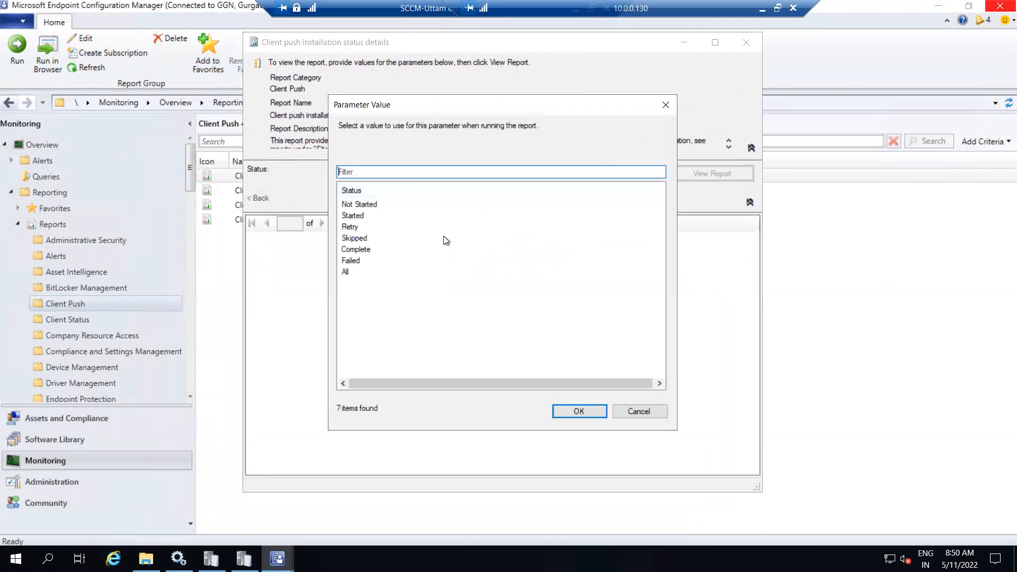
left_click(353, 262)
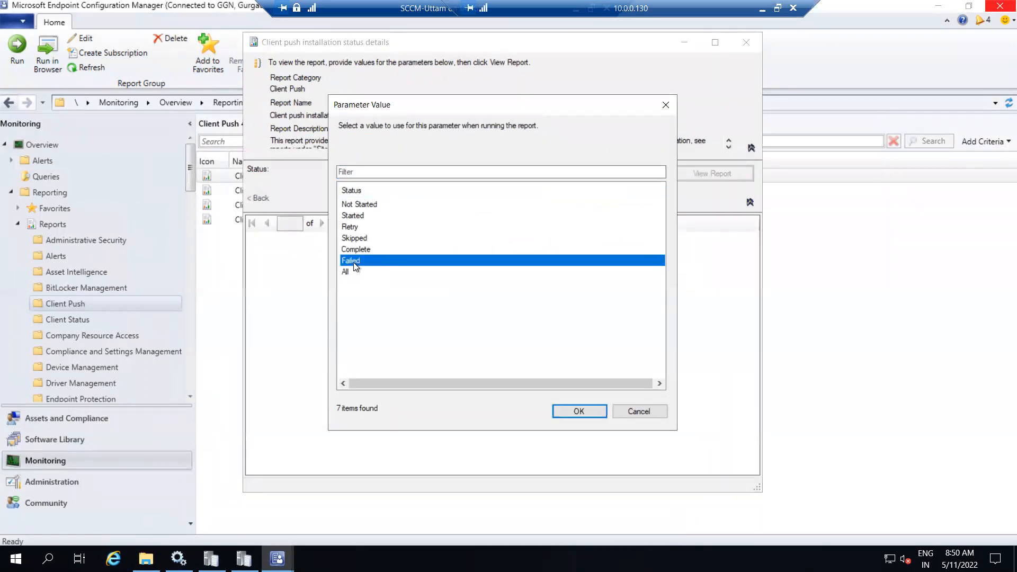
left_click(362, 249)
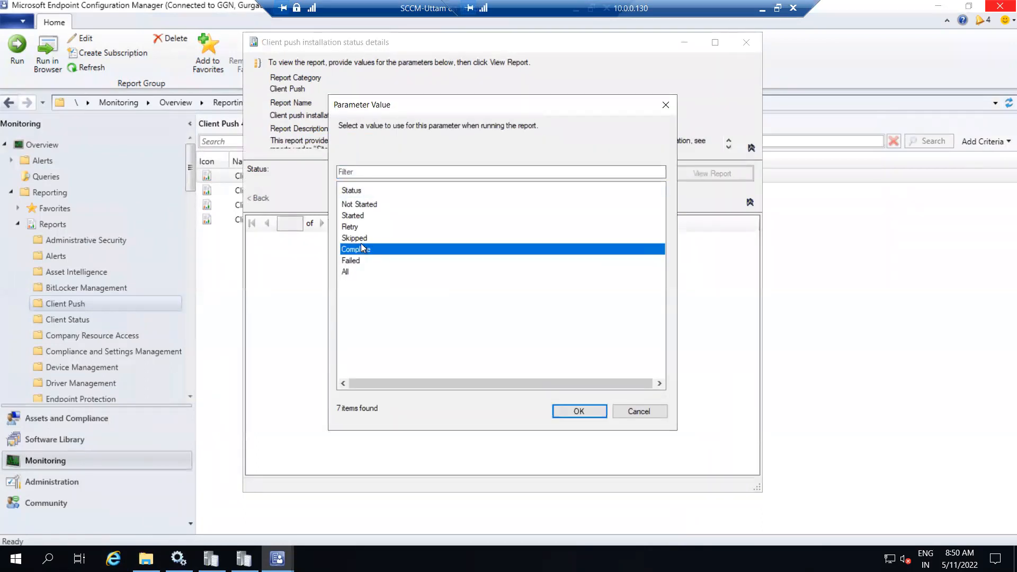
left_click(348, 270)
left_click(570, 414)
left_click(703, 172)
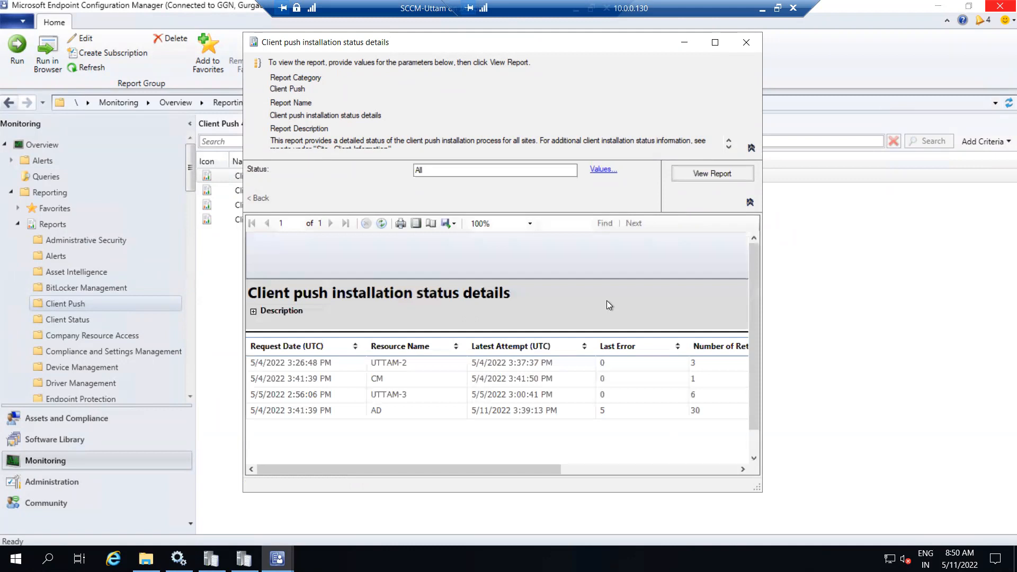
left_click(715, 41)
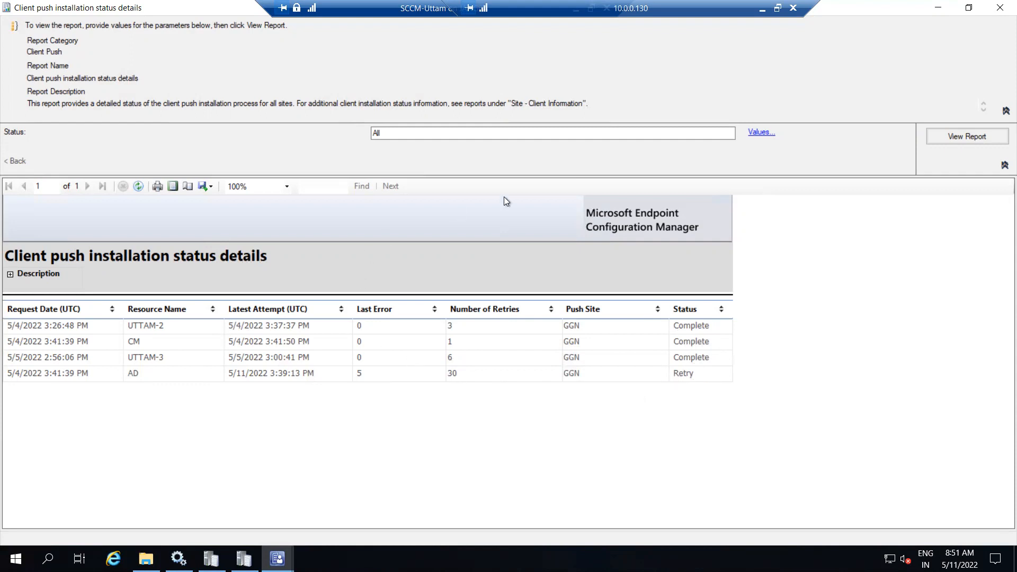
Export the report in Excel format to the Desktop as "Client push installation status details".
left_click(210, 189)
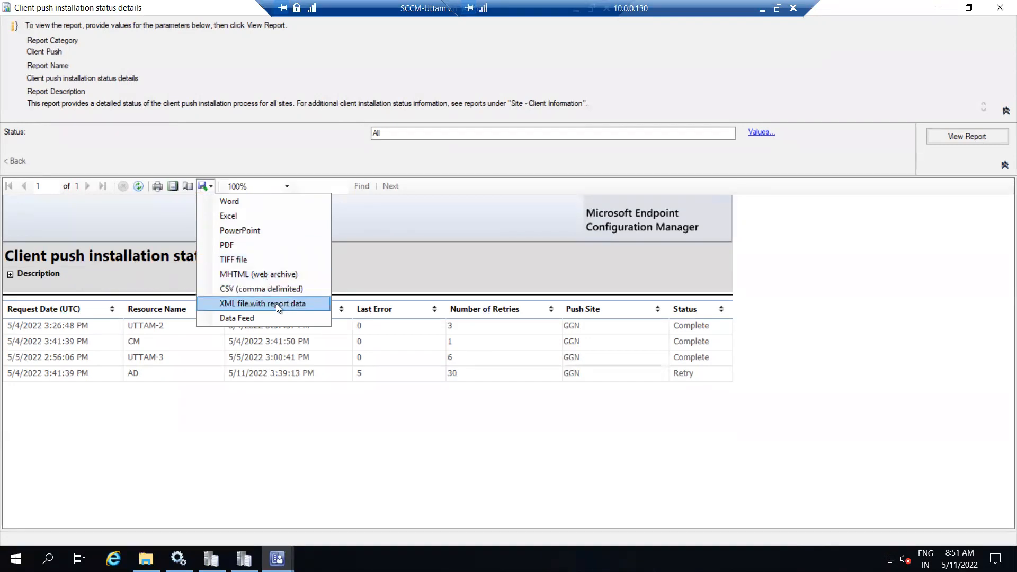
left_click(240, 217)
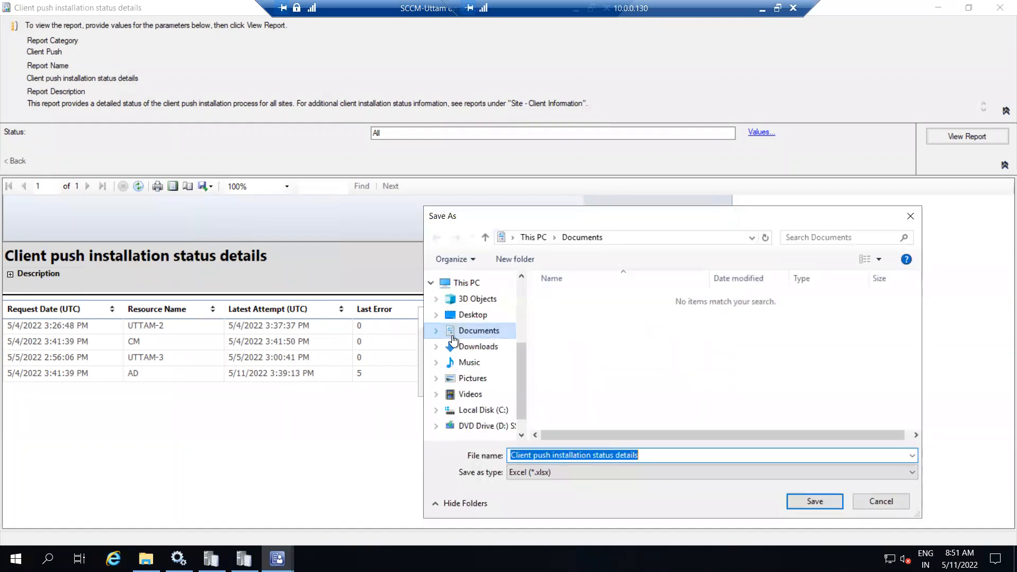
left_click(468, 315)
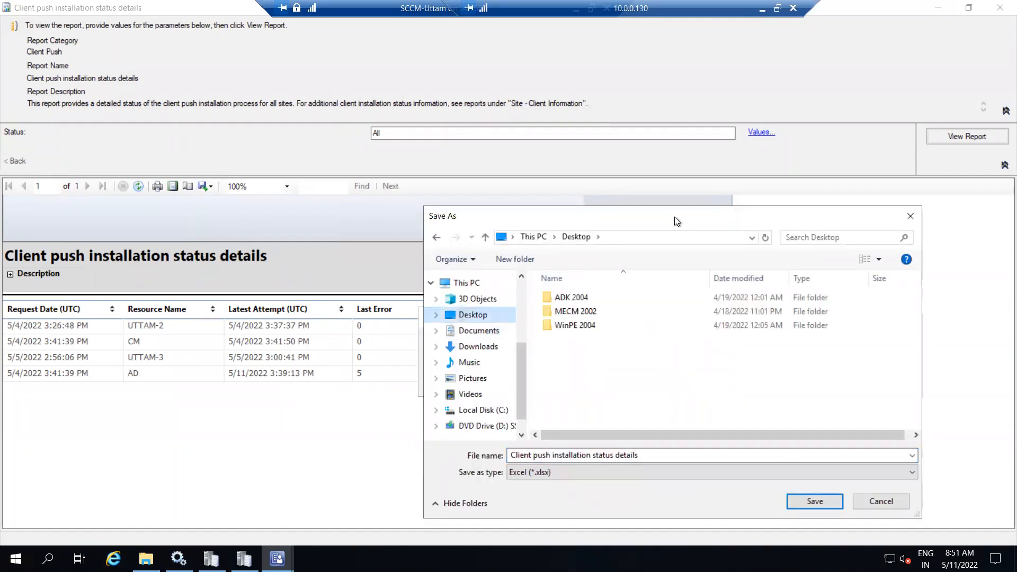
left_click_drag(675, 217, 568, 133)
left_click(695, 417)
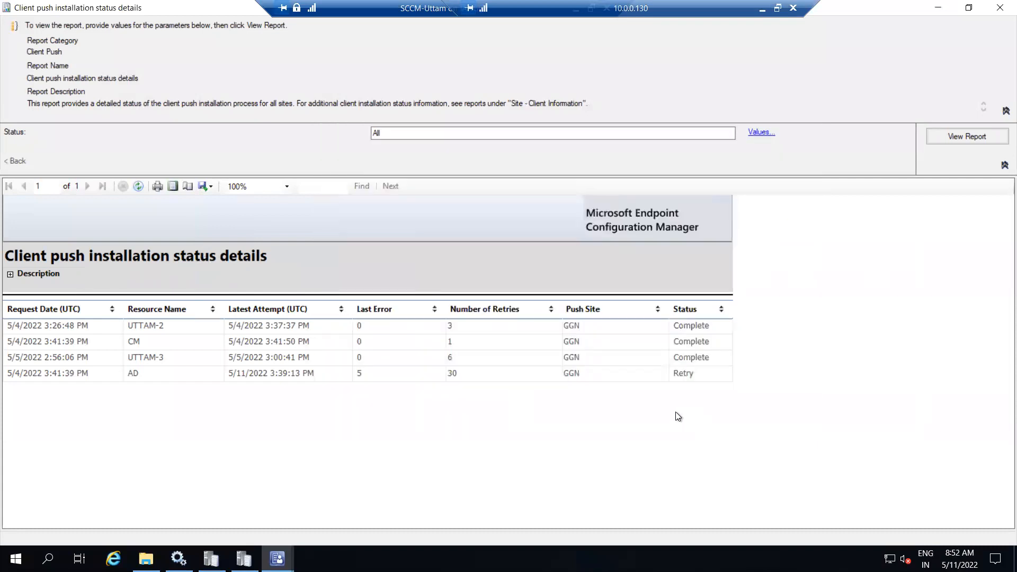
Show the server's desktop and copy the exported Client push installation status details.xlsx file.
right_click(342, 559)
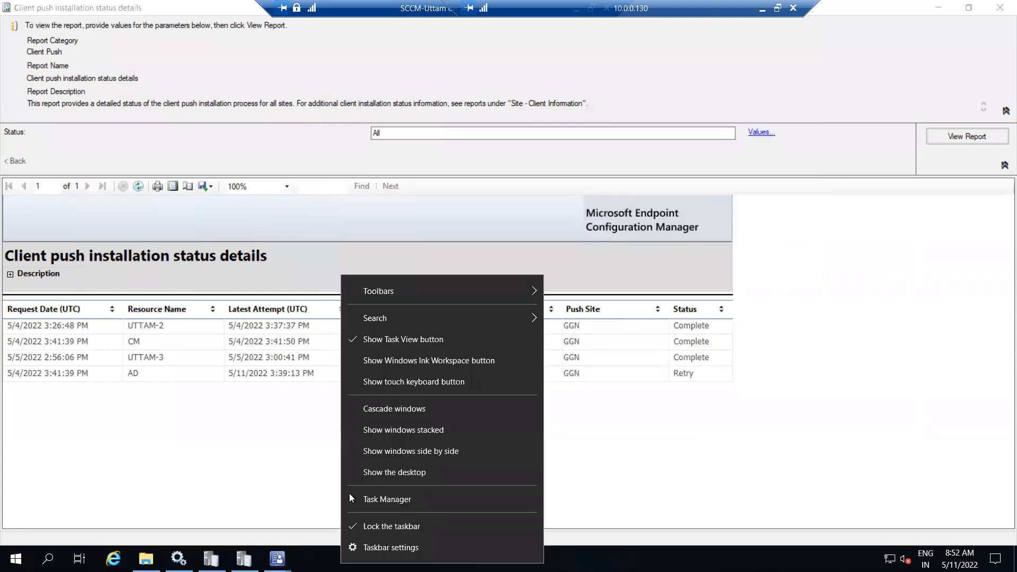
left_click(367, 472)
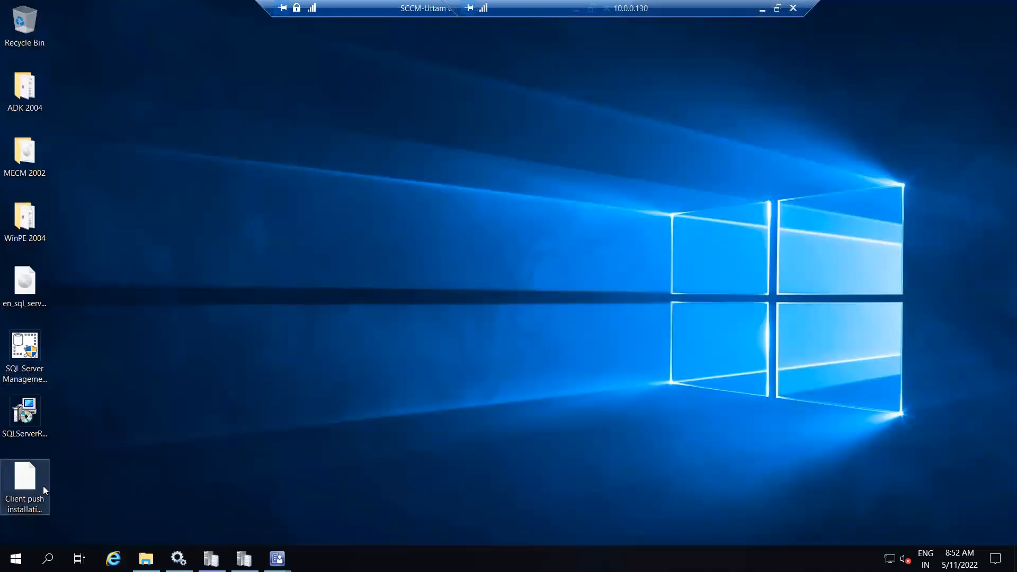
left_click(31, 485)
right_click(30, 485)
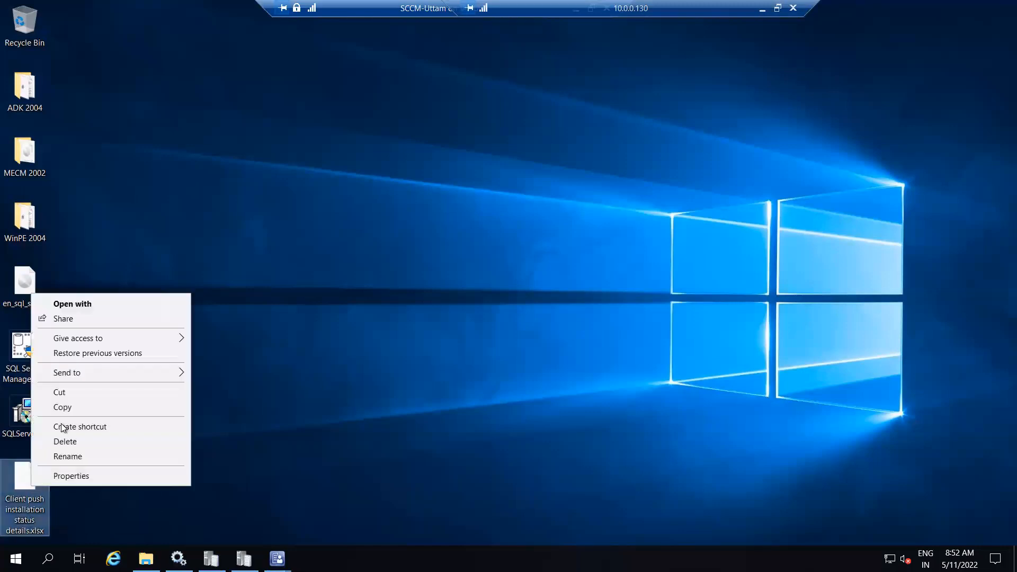
left_click(62, 407)
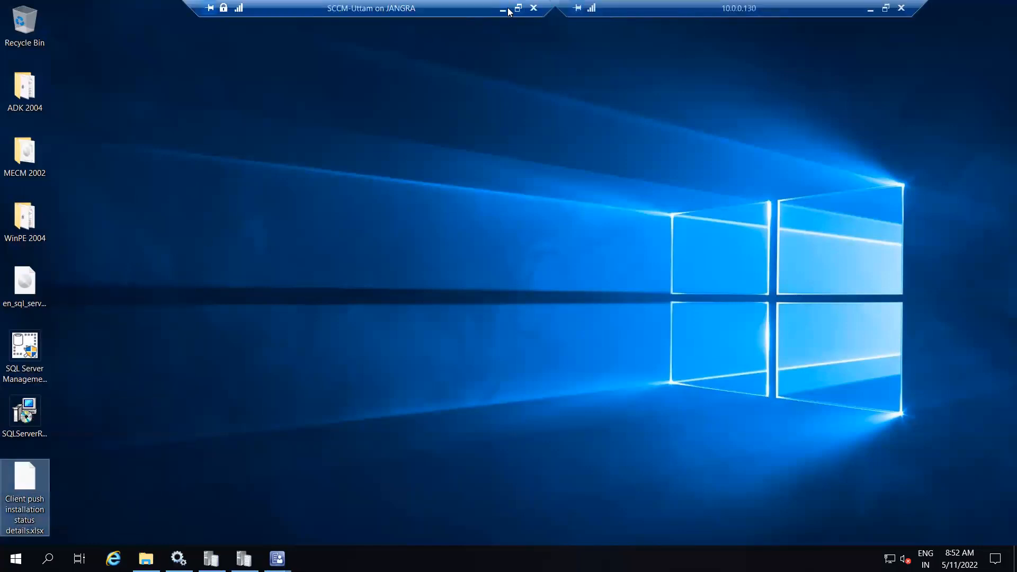
Minimize the SCCM virtual machine, paste the copied report file onto the host desktop, and open it in Excel.
left_click(500, 7)
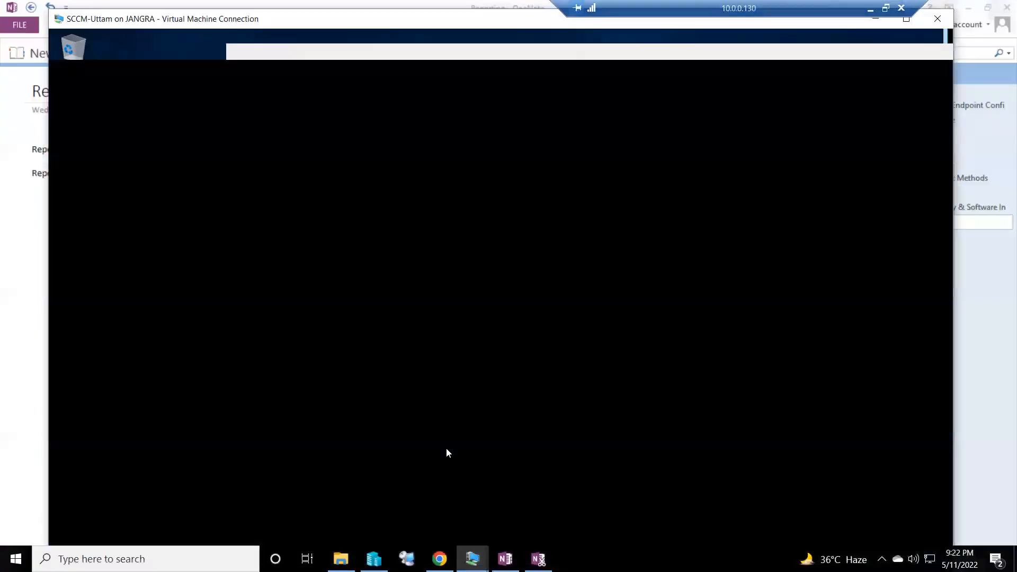
key("super+d")
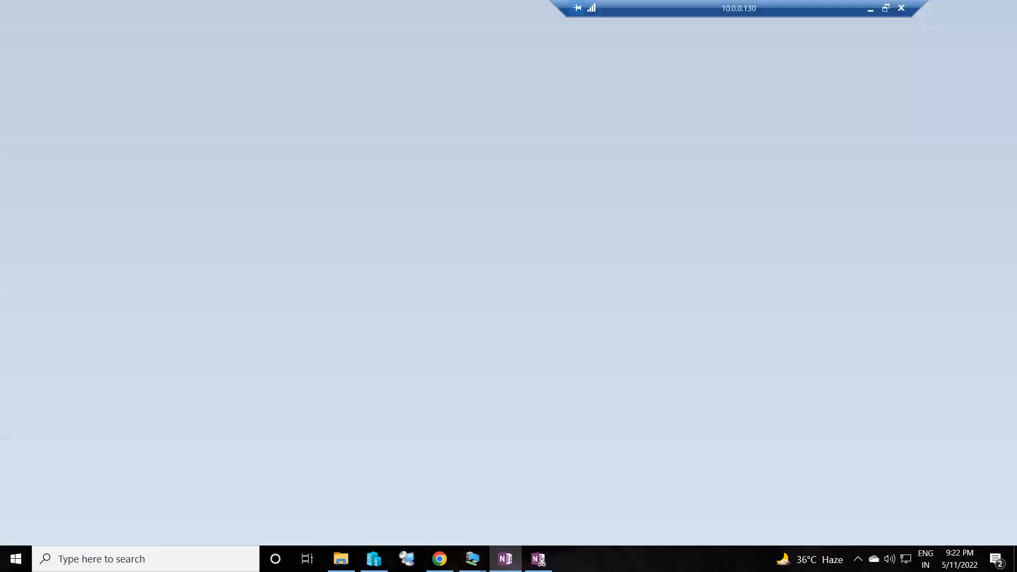
right_click(424, 238)
left_click(455, 298)
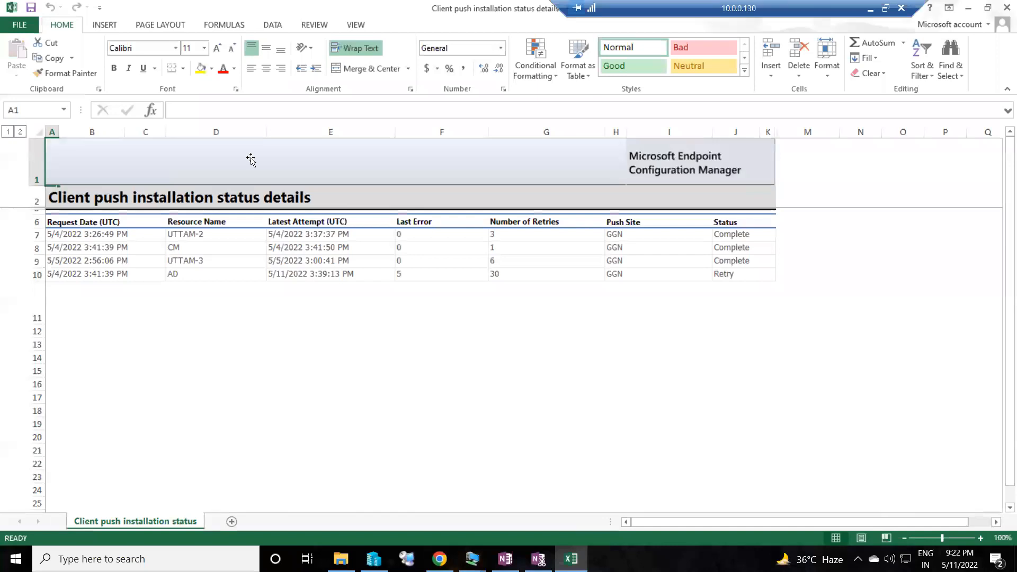
Examine the request dates, resource names, errors, retries and statuses in the exported client push report.
left_click(230, 149)
left_click(342, 319)
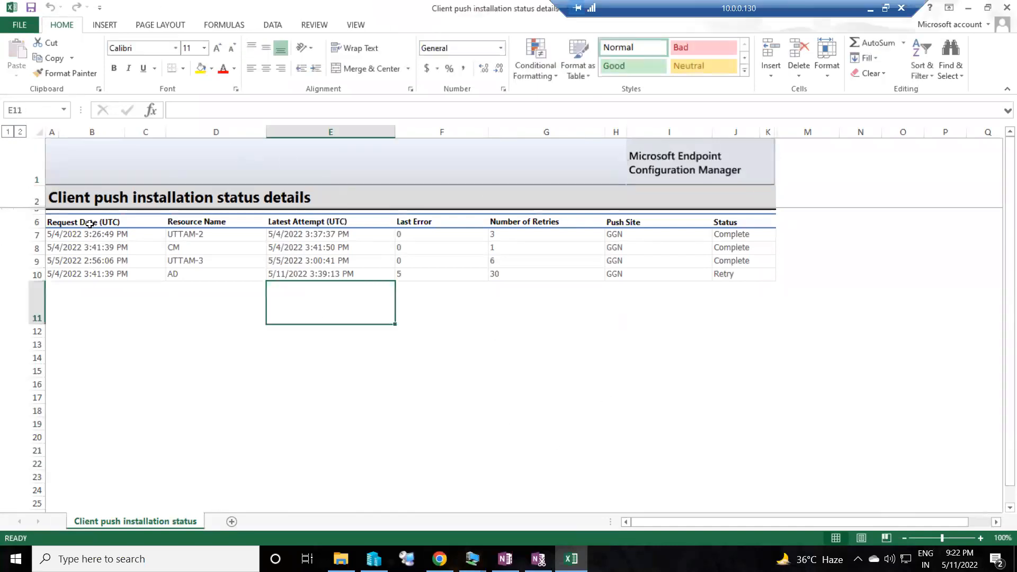
left_click_drag(74, 228, 739, 276)
left_click(585, 403)
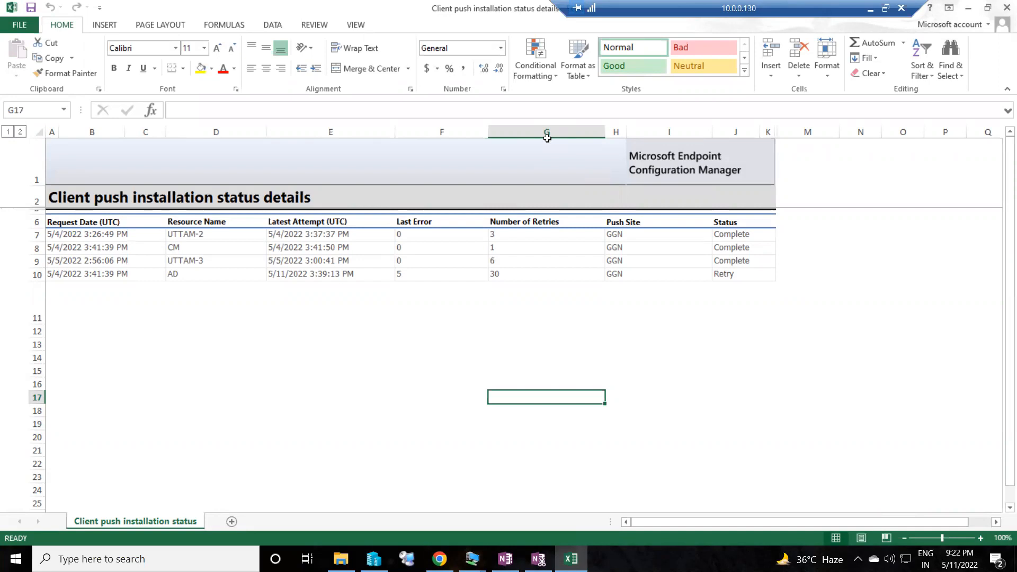
left_click_drag(725, 4, 497, 4)
Switch back to the SCCM virtual machine and bring up the Configuration Manager console window.
left_click(473, 559)
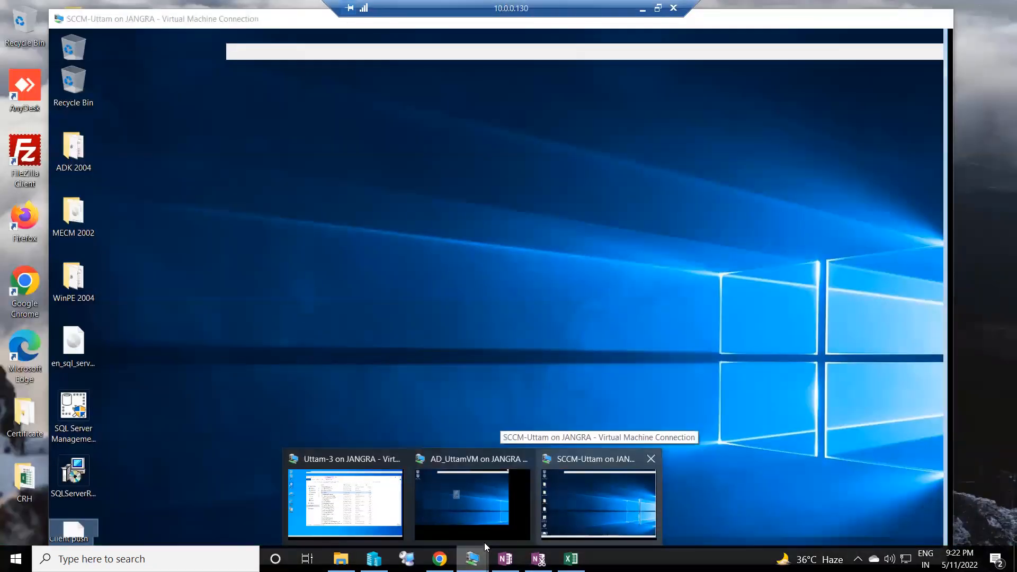
left_click(580, 503)
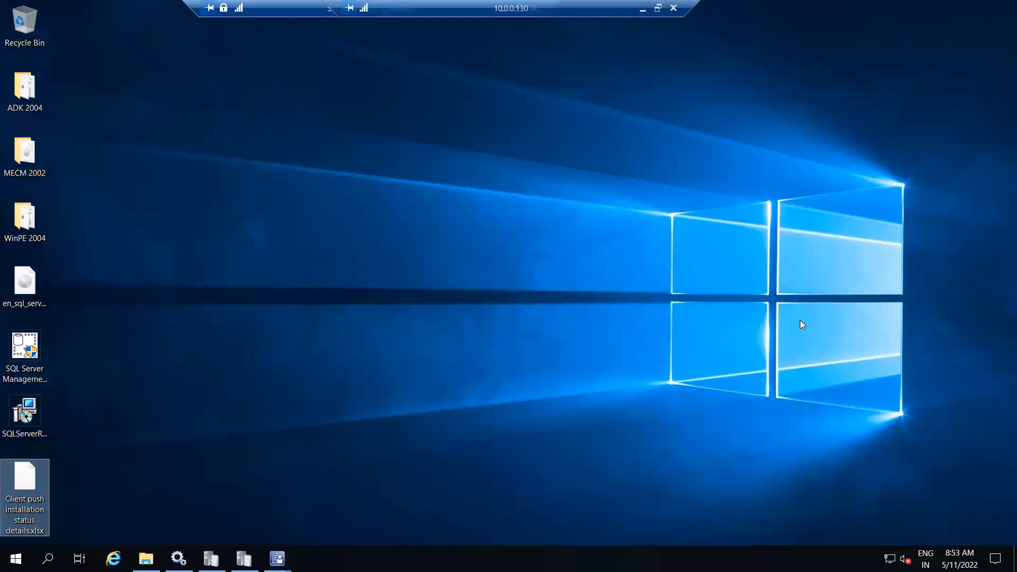
left_click_drag(509, 7, 695, 7)
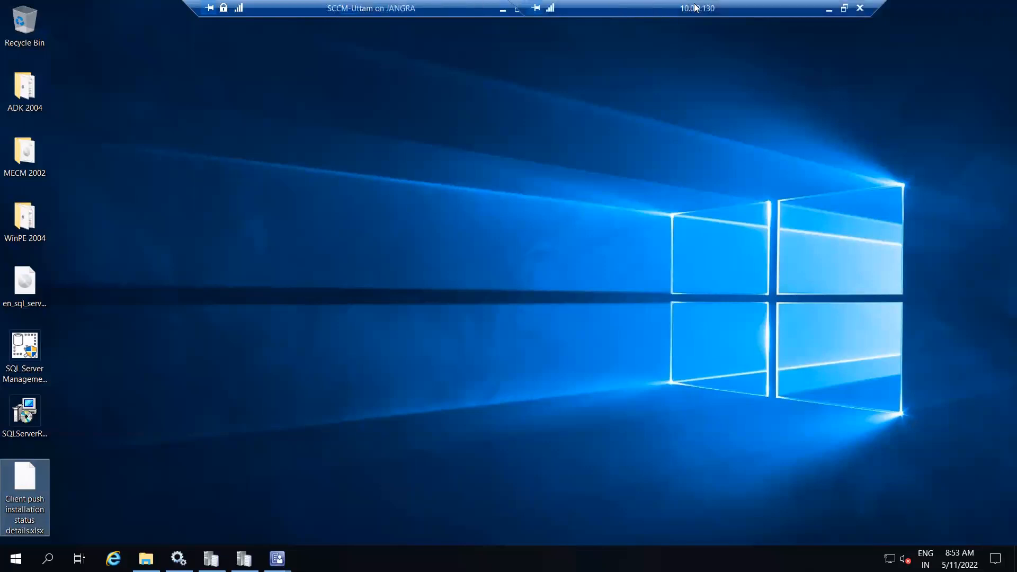
left_click(277, 558)
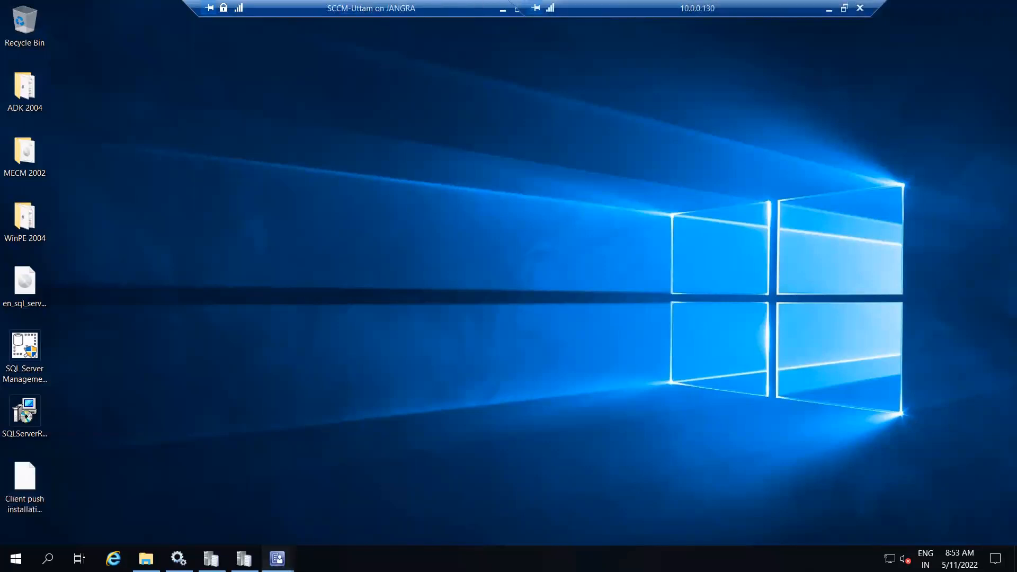
left_click(230, 509)
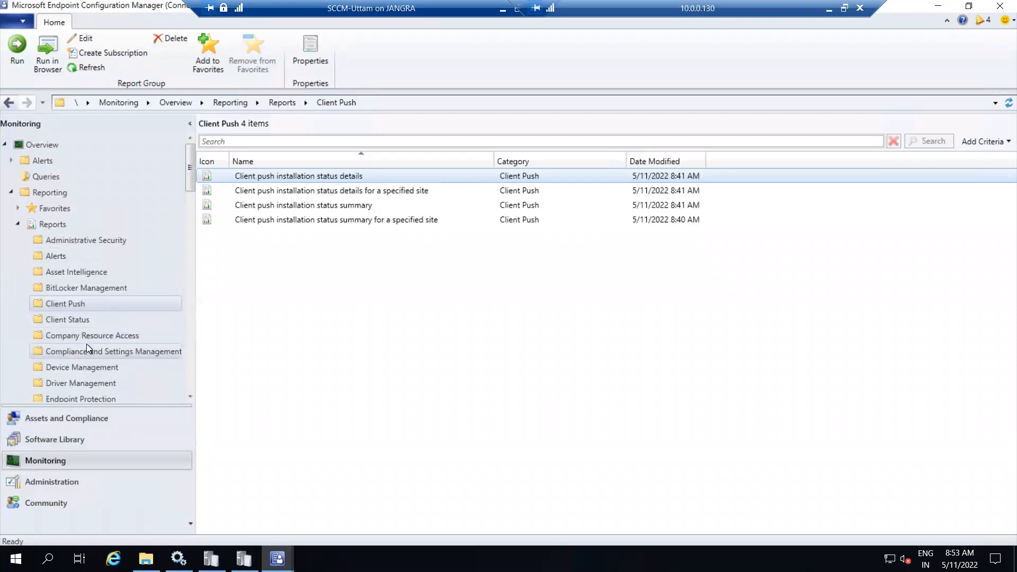
Open the Software Distribution - Application Monitoring folder under Reports.
scroll(99, 355, "down", 7)
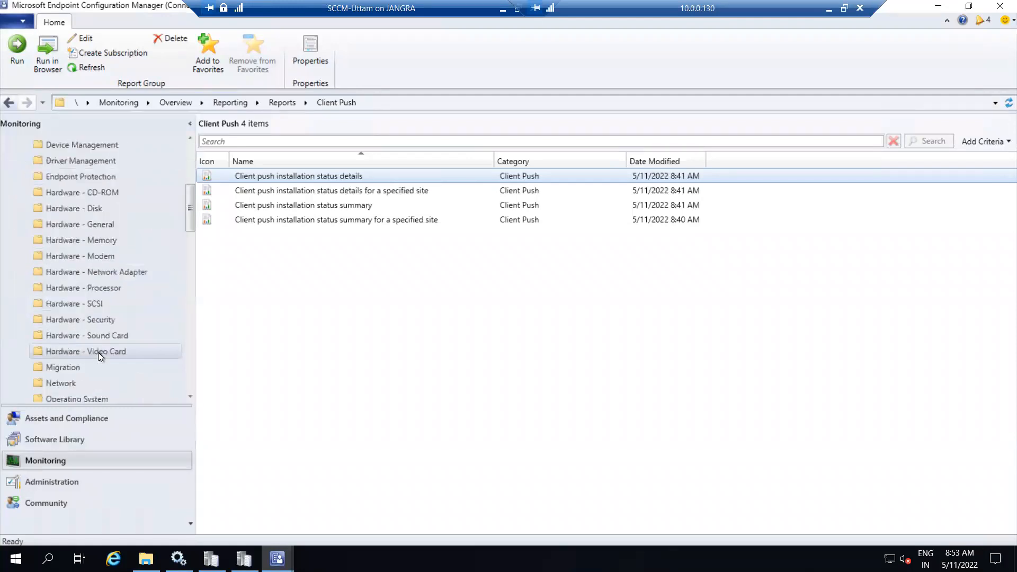
scroll(86, 249, "down", 4)
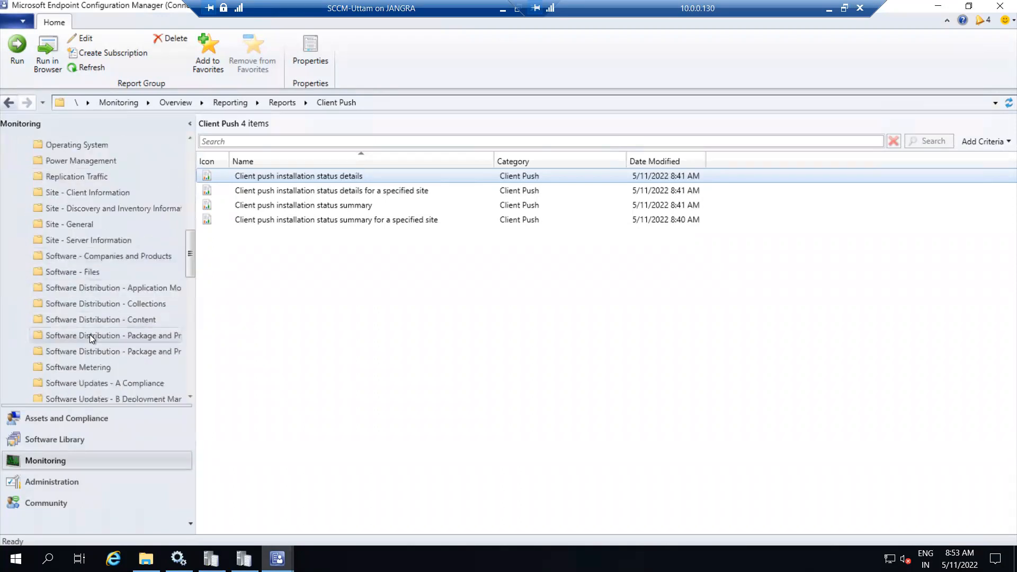
left_click(85, 256)
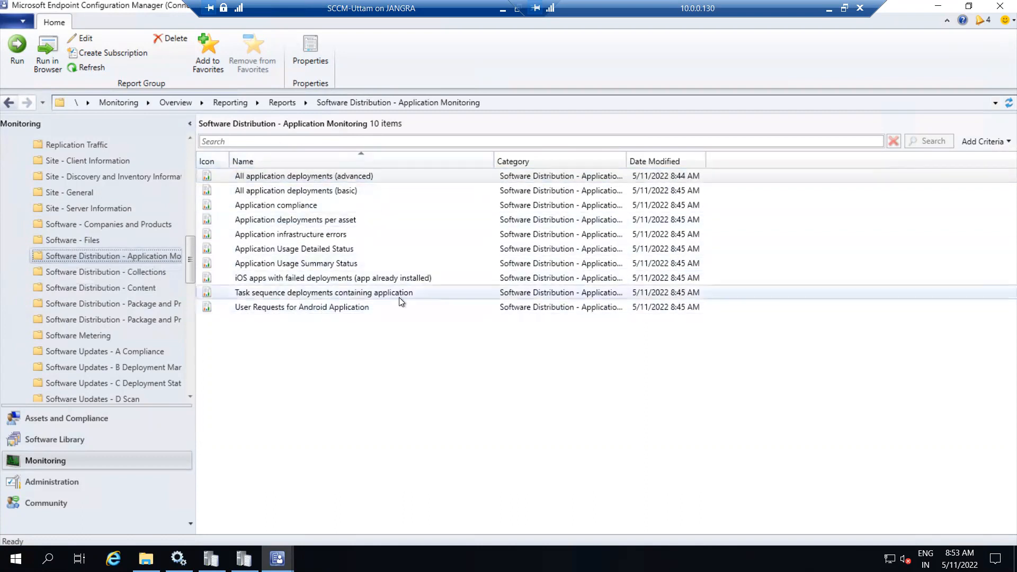
Widen the Category column of the application monitoring report list and look through the remaining report folders.
scroll(180, 367, "down", 3)
scroll(114, 355, "down", 2)
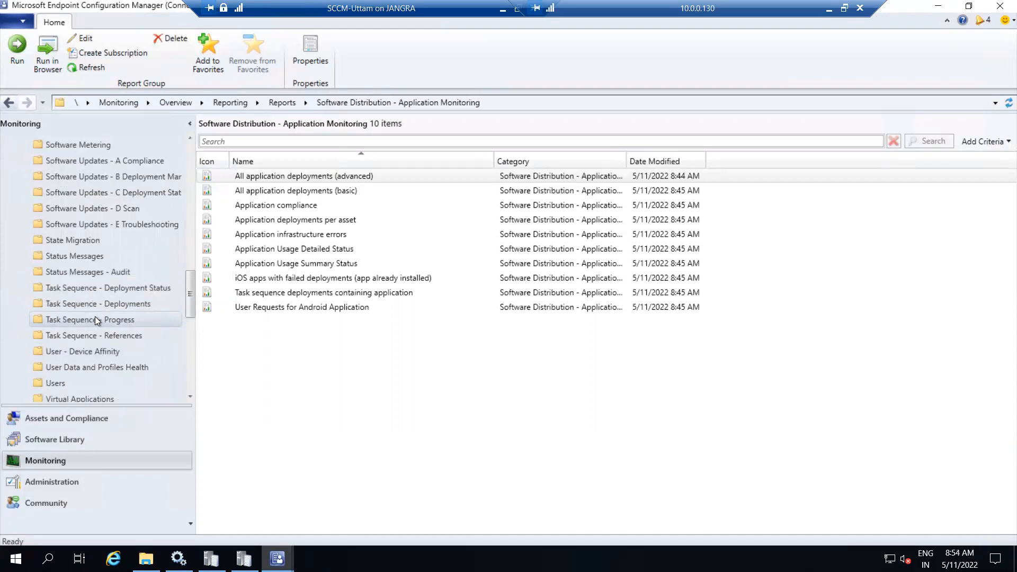
left_click_drag(645, 159, 697, 159)
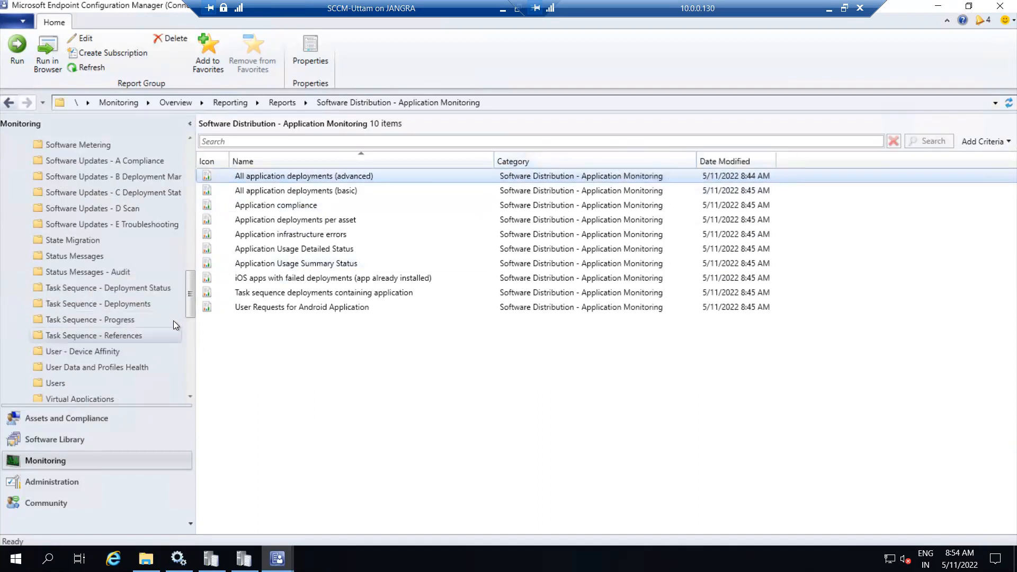
scroll(152, 336, "down", 3)
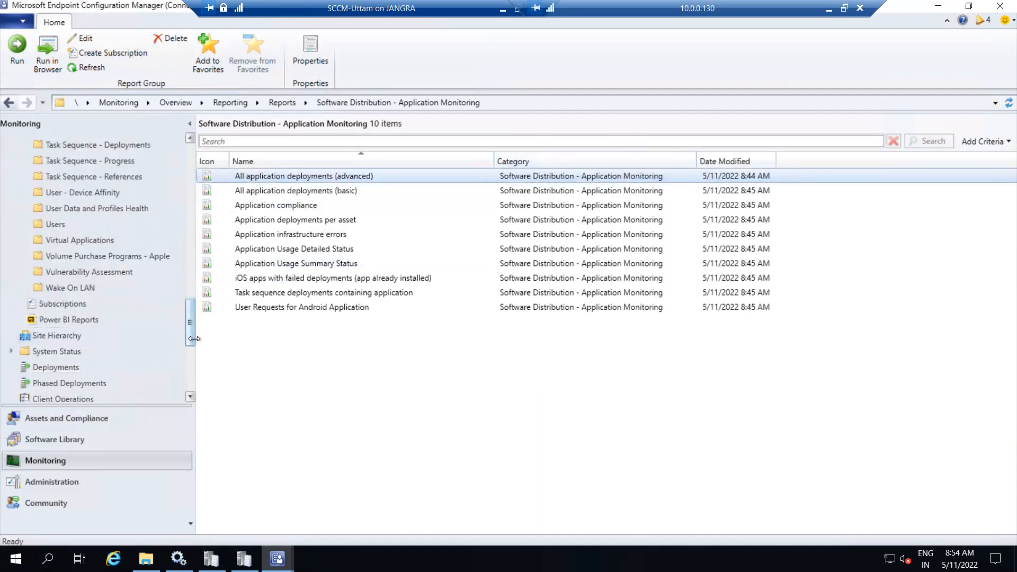